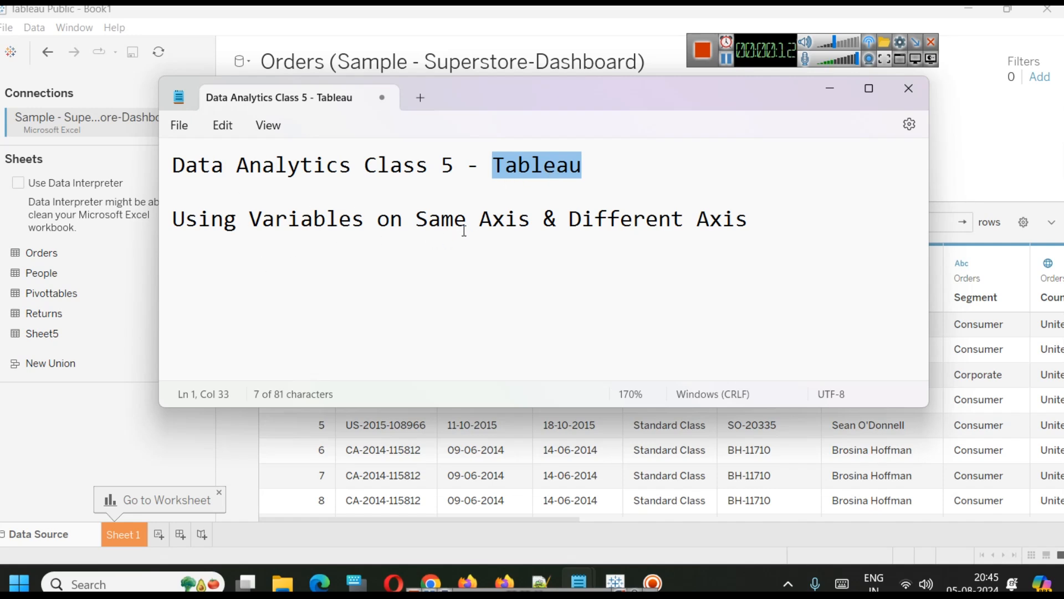
Add a new line reading "While Plotting Graph" below the notes heading.
click(793, 235)
key(Return)
key(Return)
text(While Plottinb)
key(BackSpace)
text(g Graph)
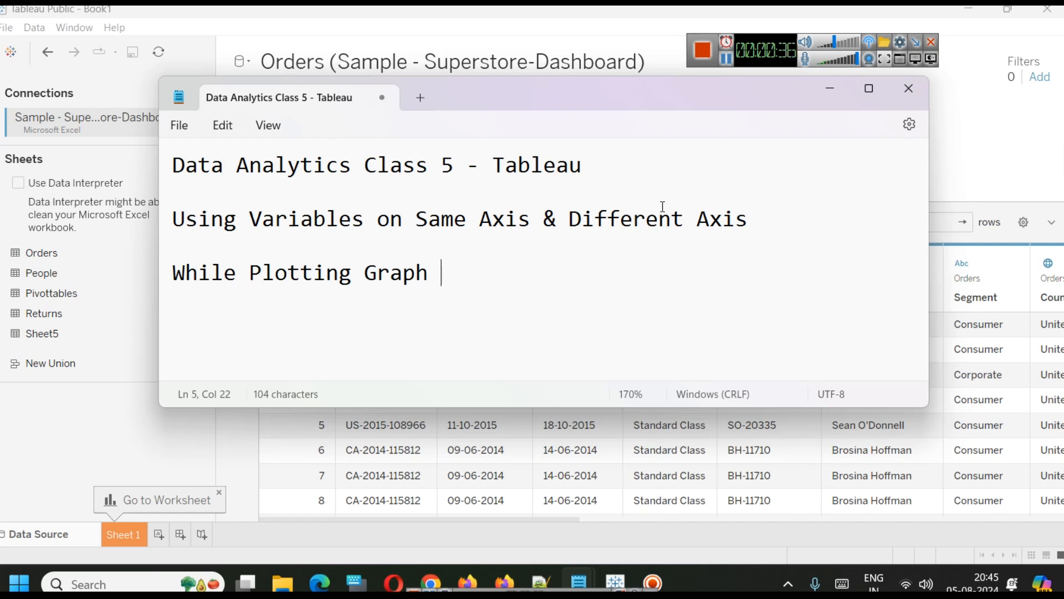
Open the Sheet 1 worksheet.
drag(414, 221, 705, 218)
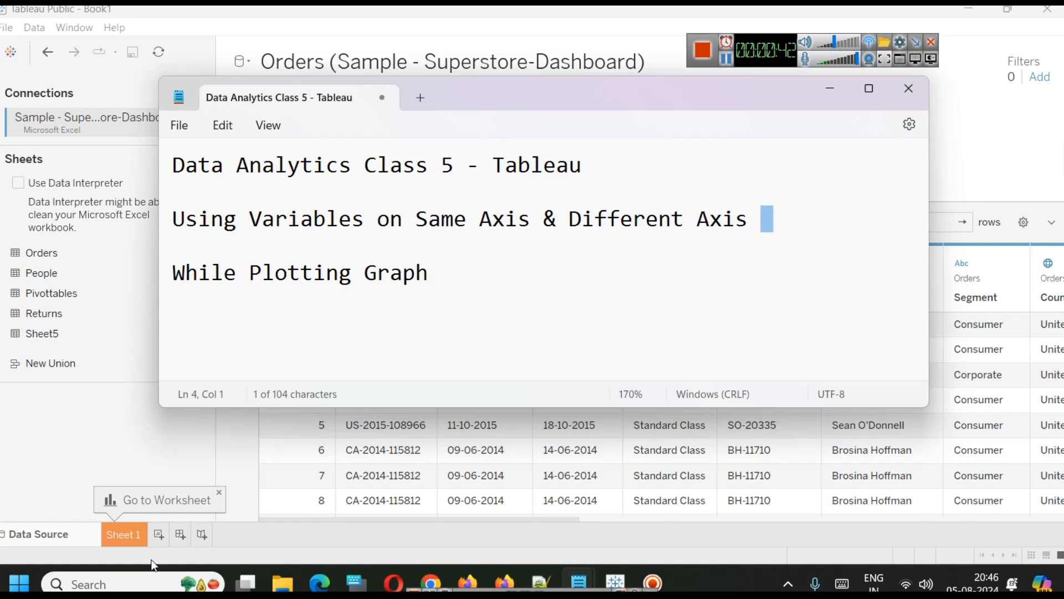
click(123, 550)
click(125, 542)
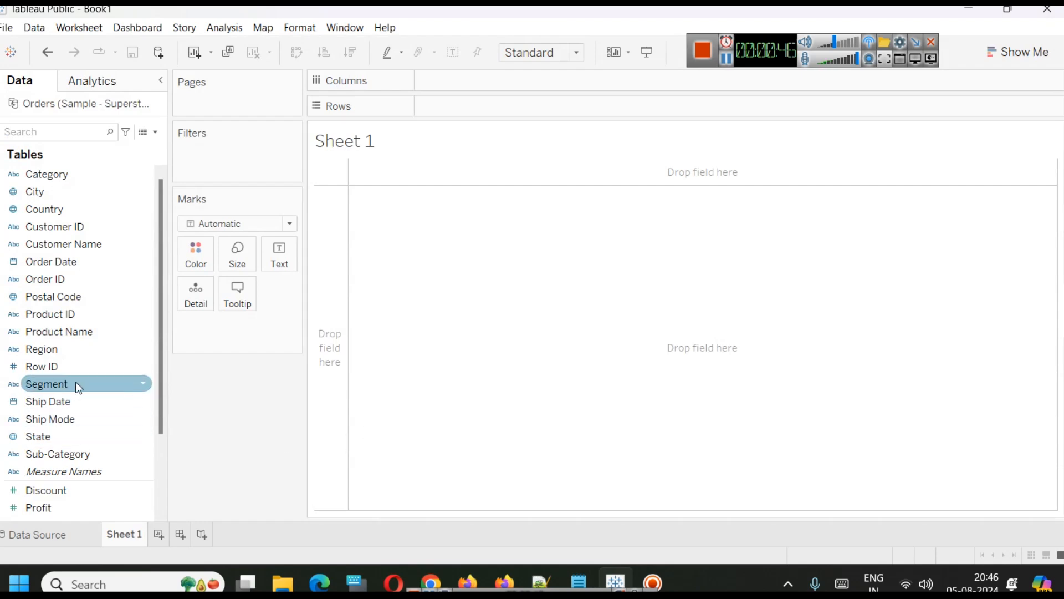
Place Order Date on the Columns shelf.
scroll(92, 369, down, 2)
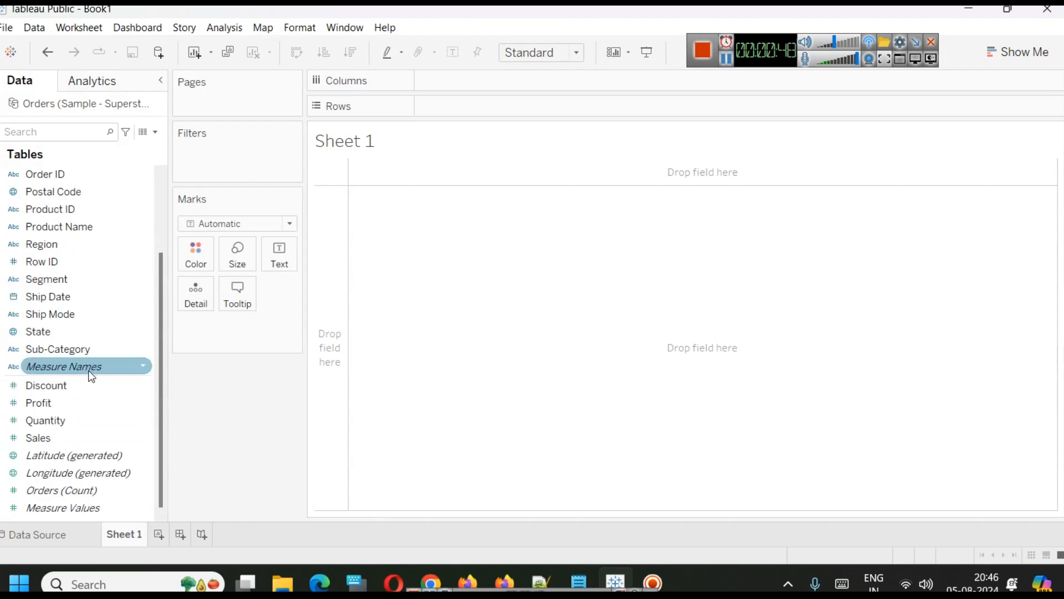
scroll(102, 427, up, 2)
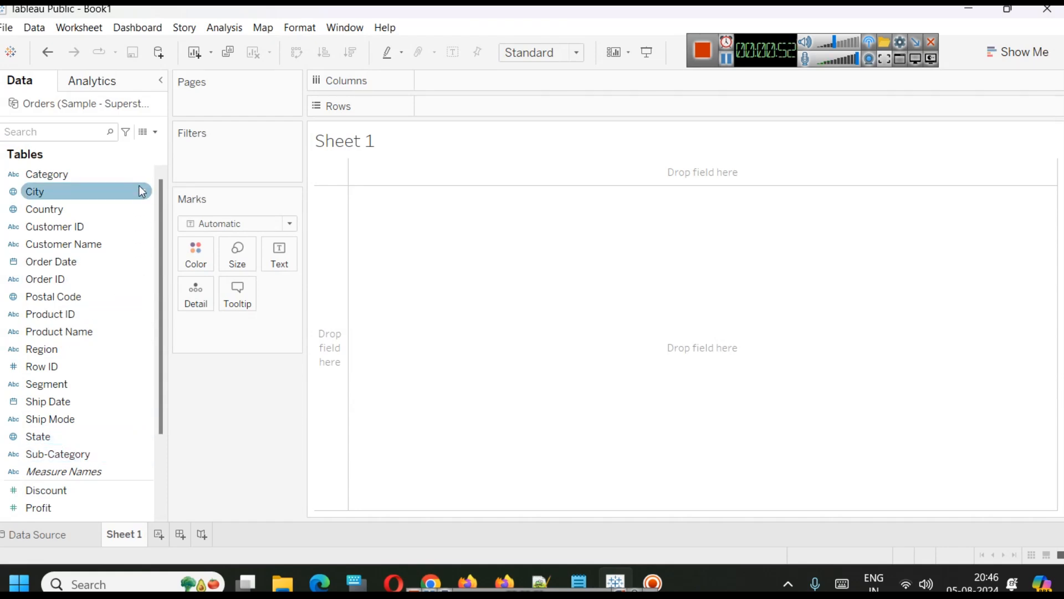
scroll(119, 415, down, 2)
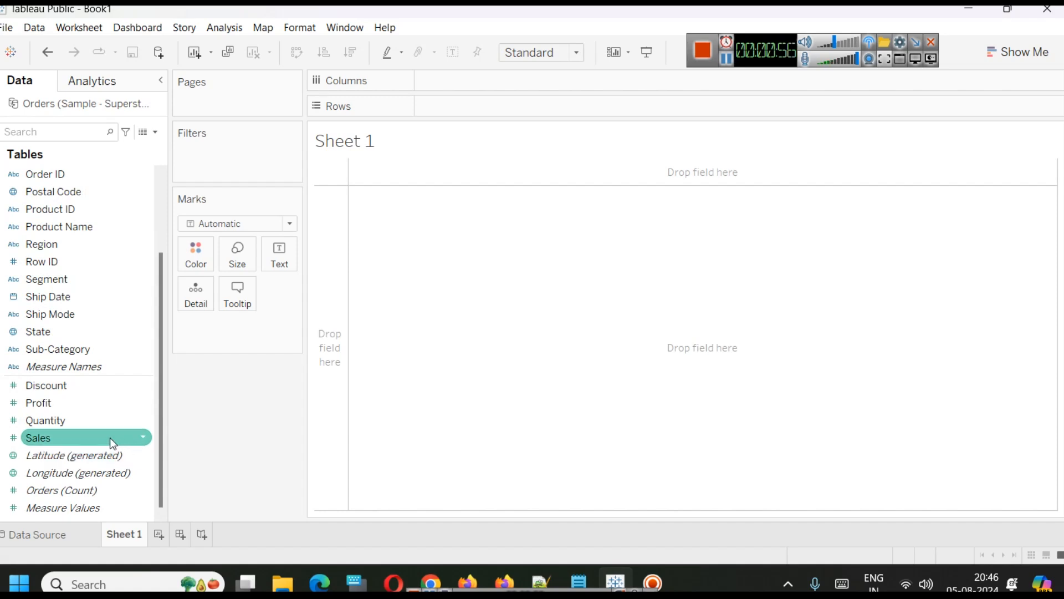
scroll(102, 414, up, 2)
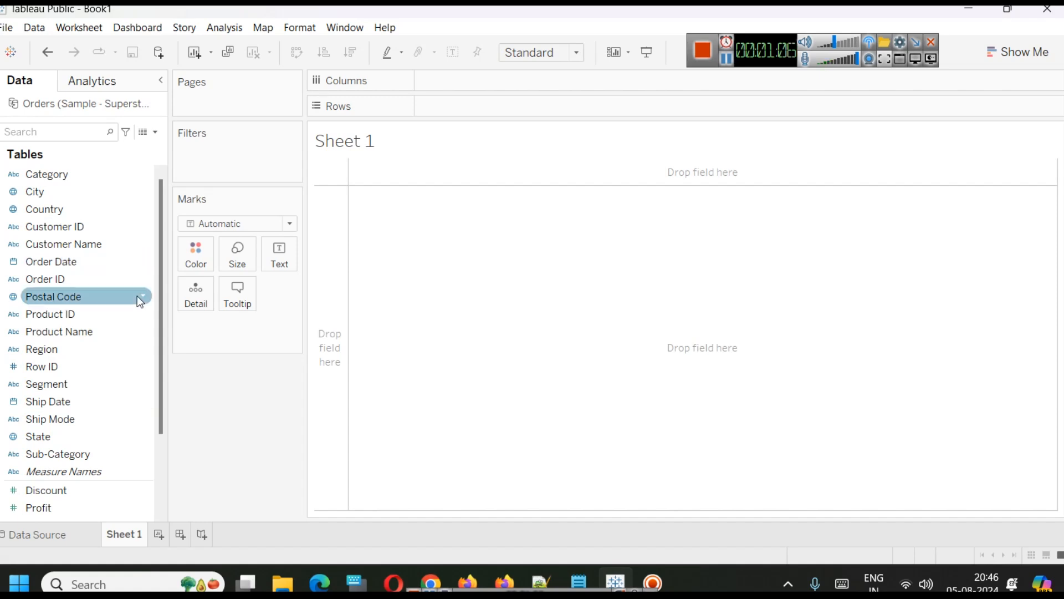
scroll(111, 295, down, 1)
scroll(75, 412, up, 1)
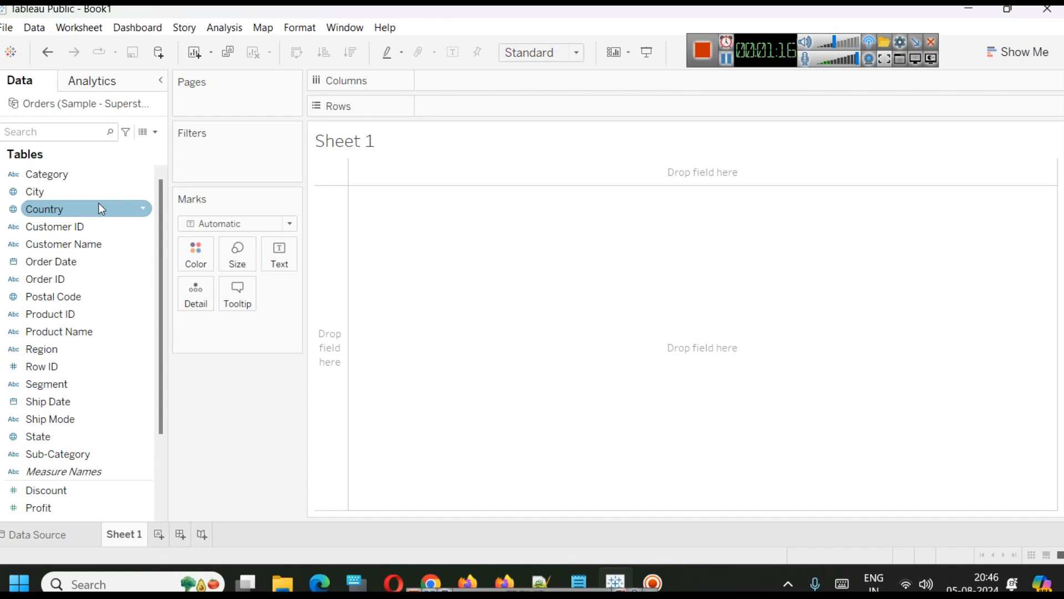
drag(765, 58, 816, 27)
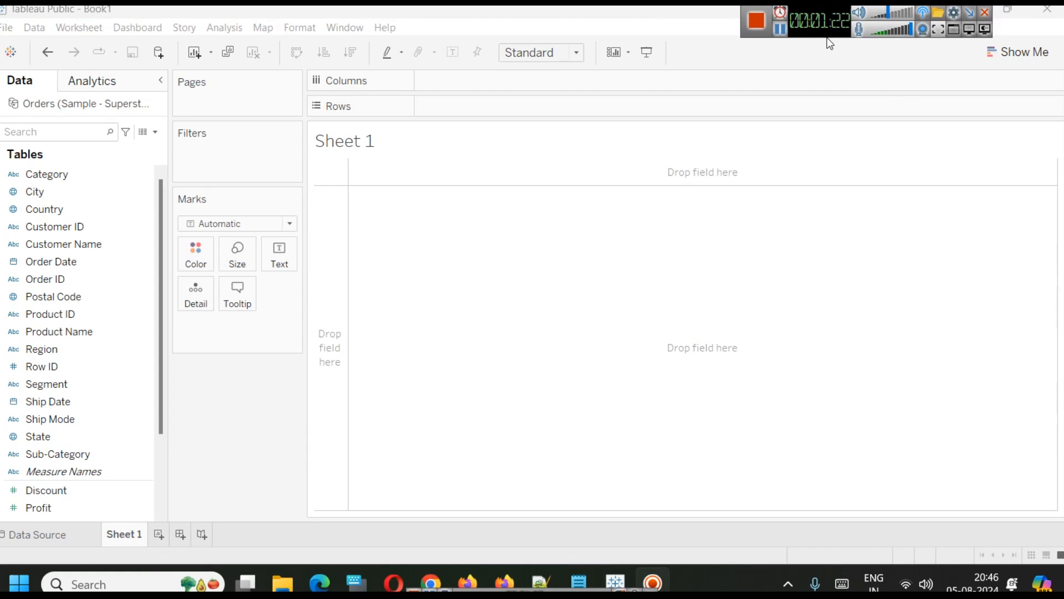
drag(95, 265, 577, 89)
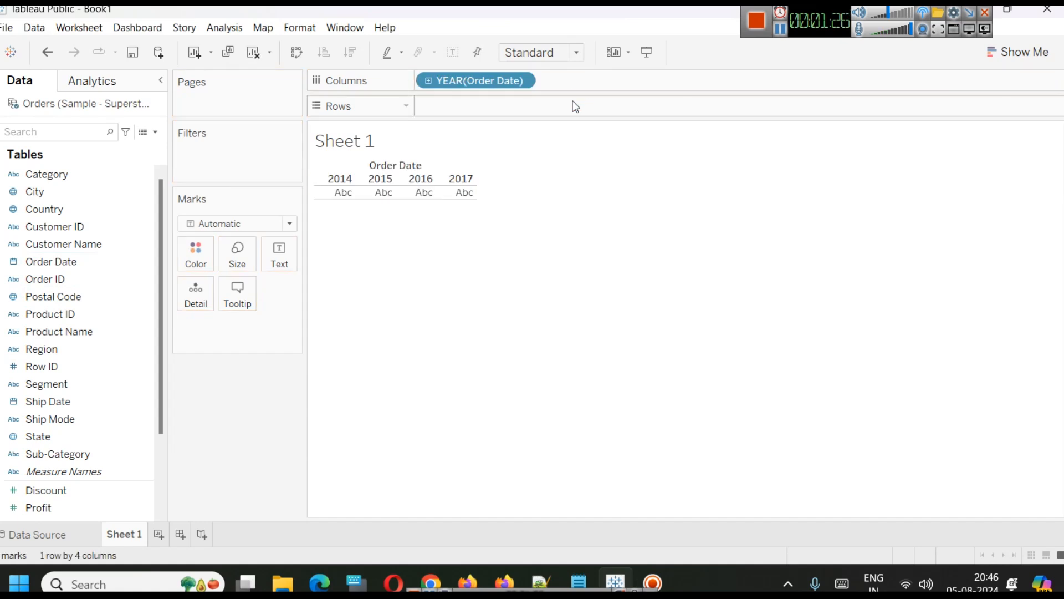
Switch the year Order Date field to continuous, then back to discrete.
click(522, 82)
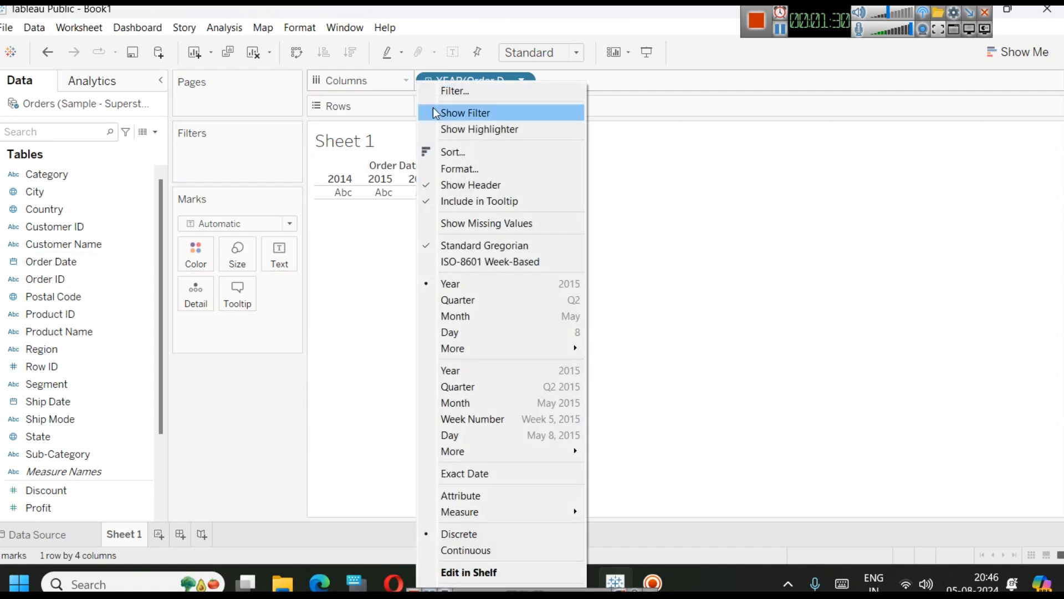
click(512, 549)
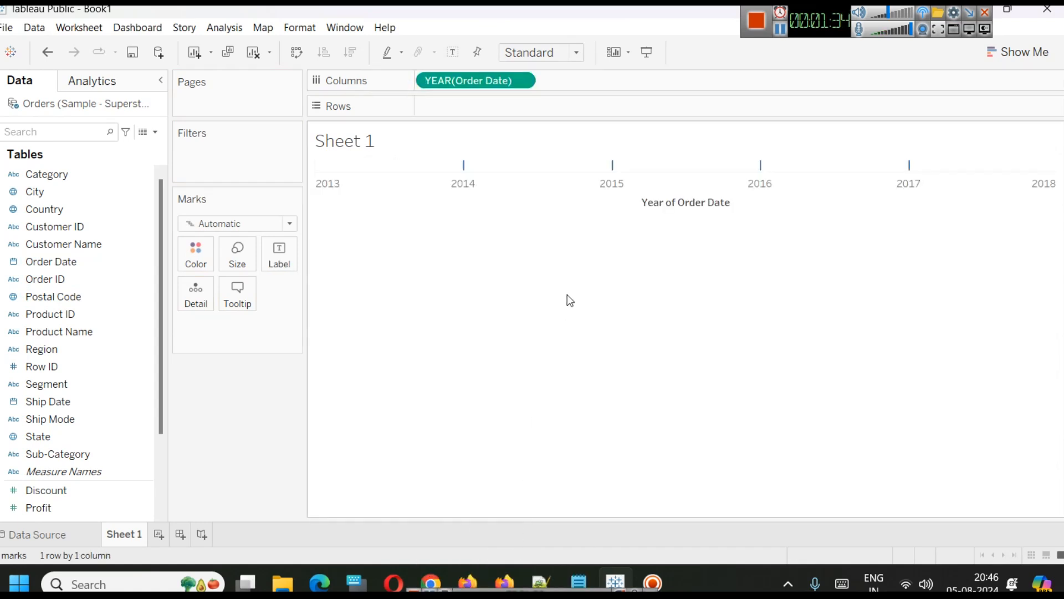
click(523, 81)
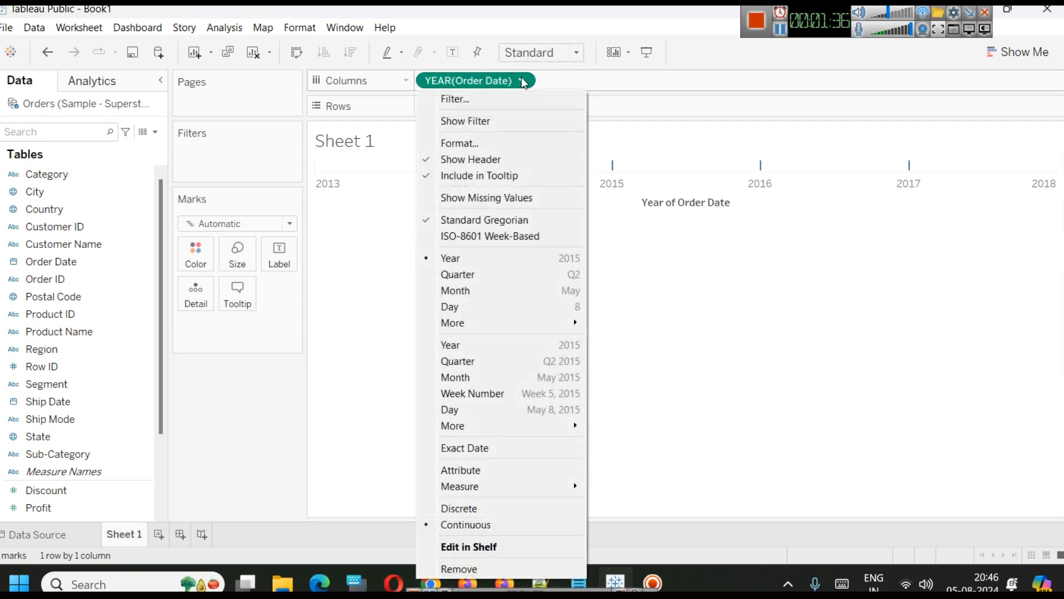
click(498, 511)
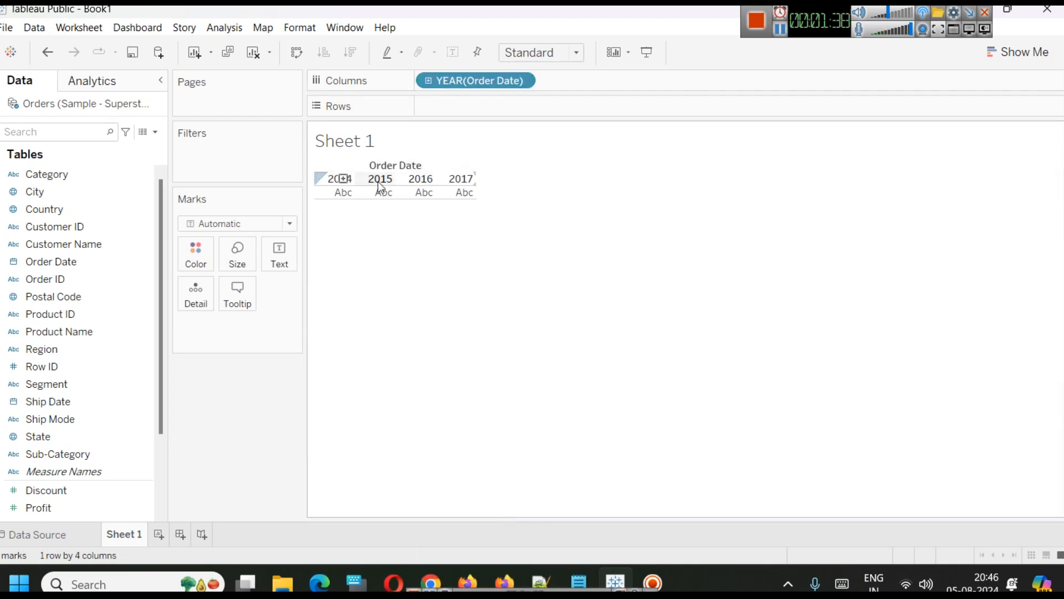
Change the Order Date field to a continuous Day date.
click(522, 81)
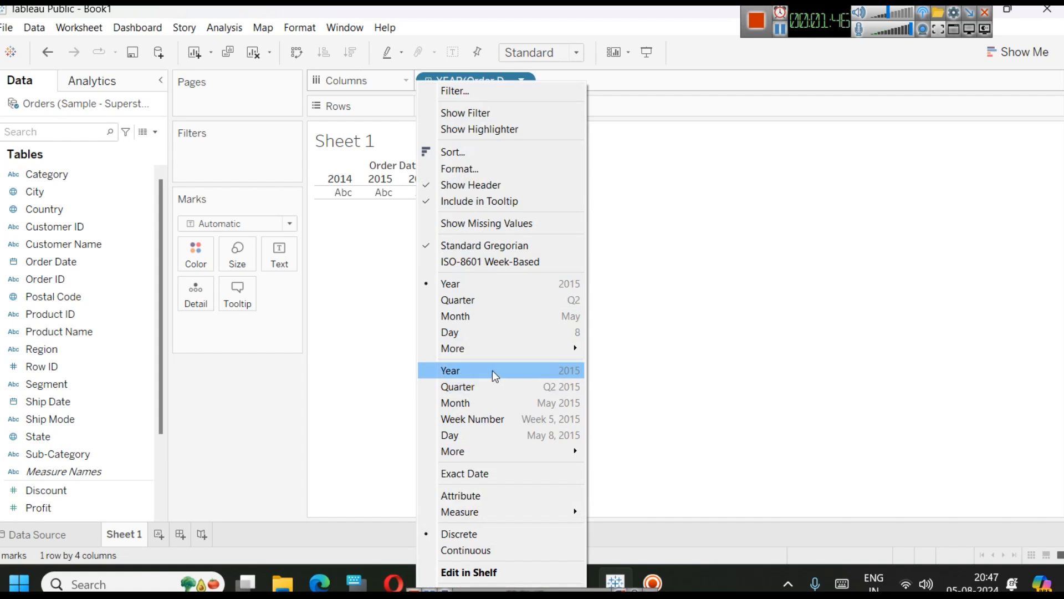
click(505, 441)
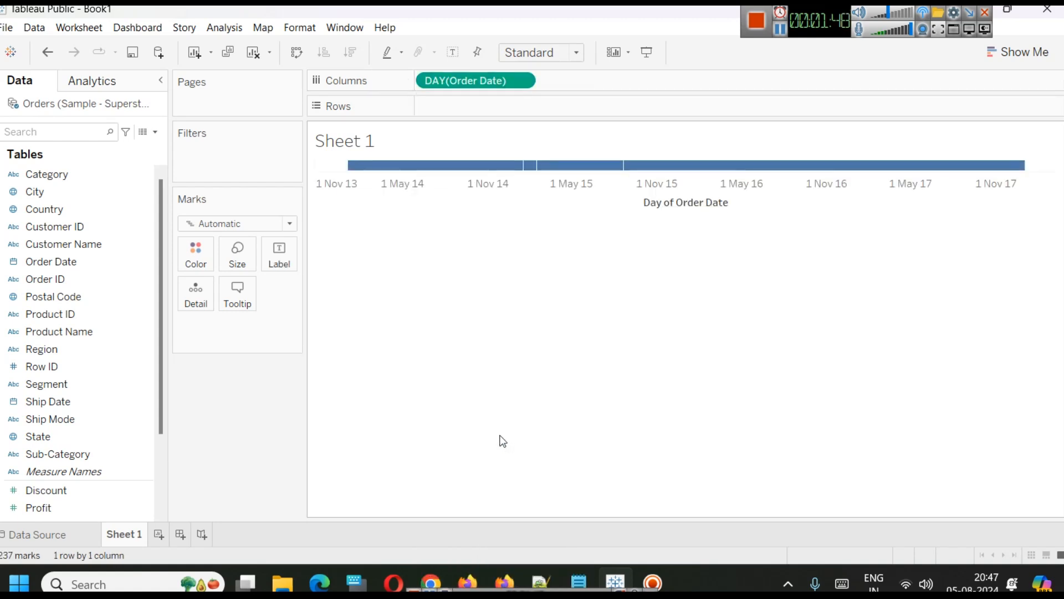
Change the Order Date field to a continuous Month date.
click(523, 79)
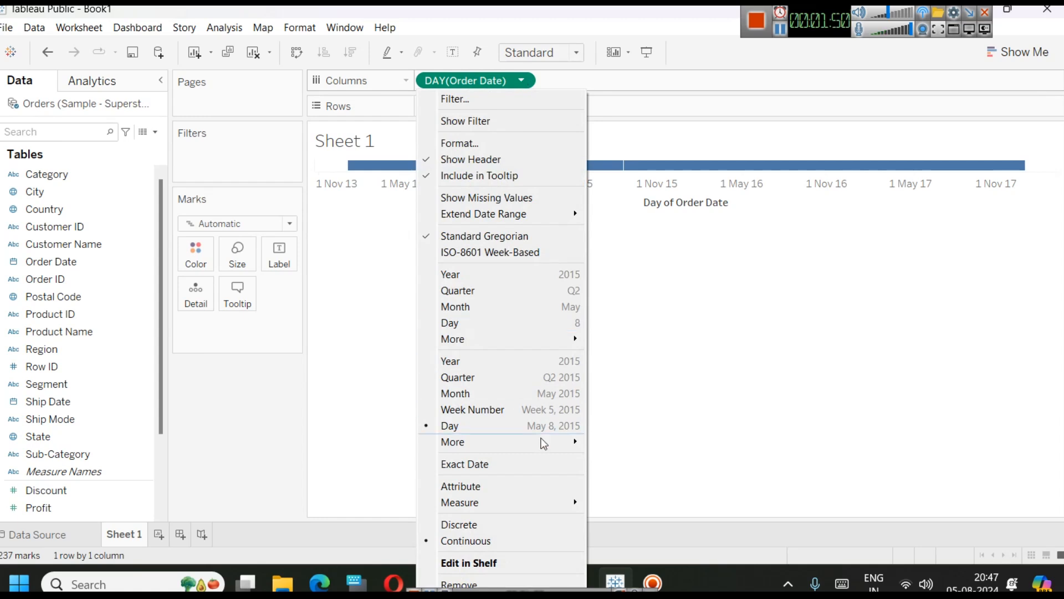
mouse_move(518, 442)
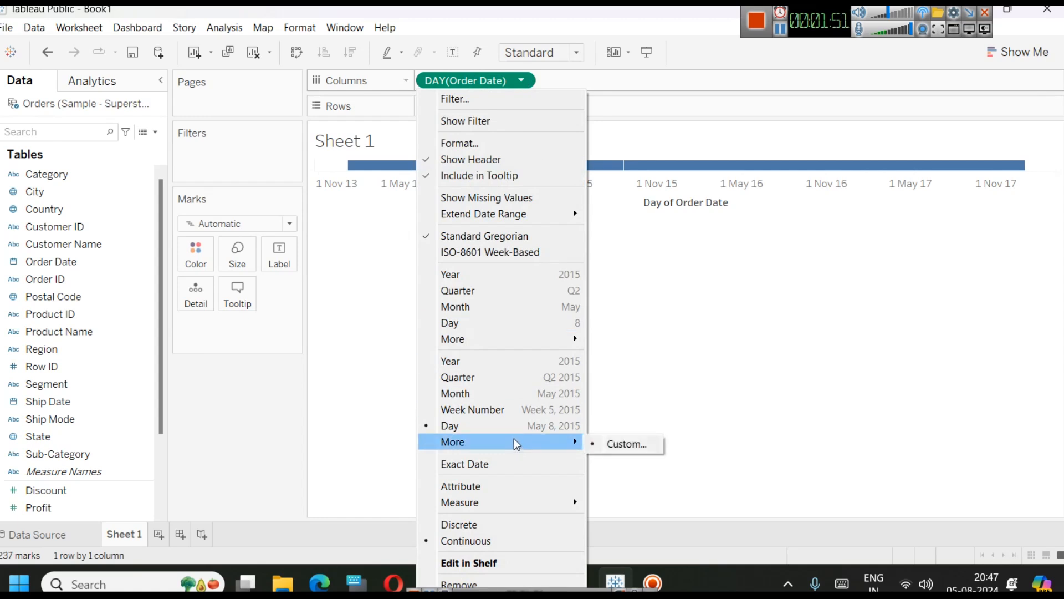
click(496, 394)
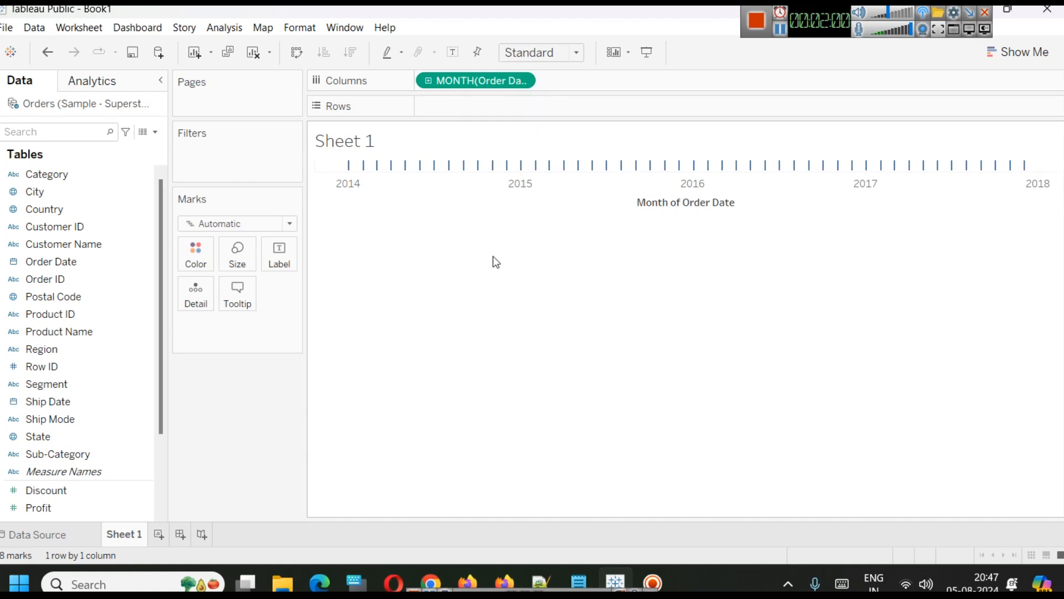
Change the Order Date field to the discrete Month date part.
mouse_move(329, 199)
mouse_move(363, 177)
mouse_move(493, 169)
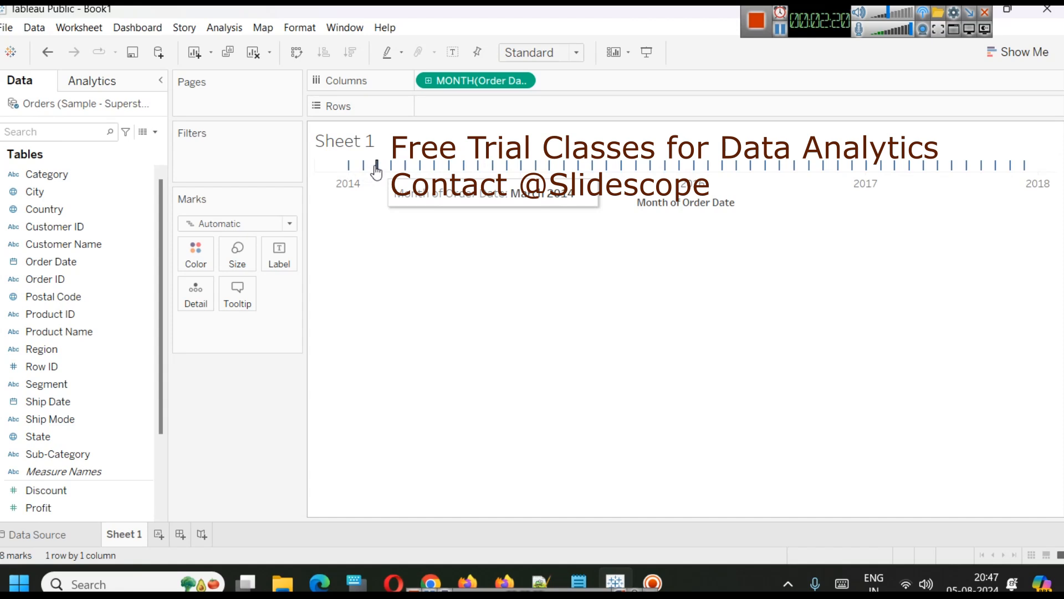
click(522, 82)
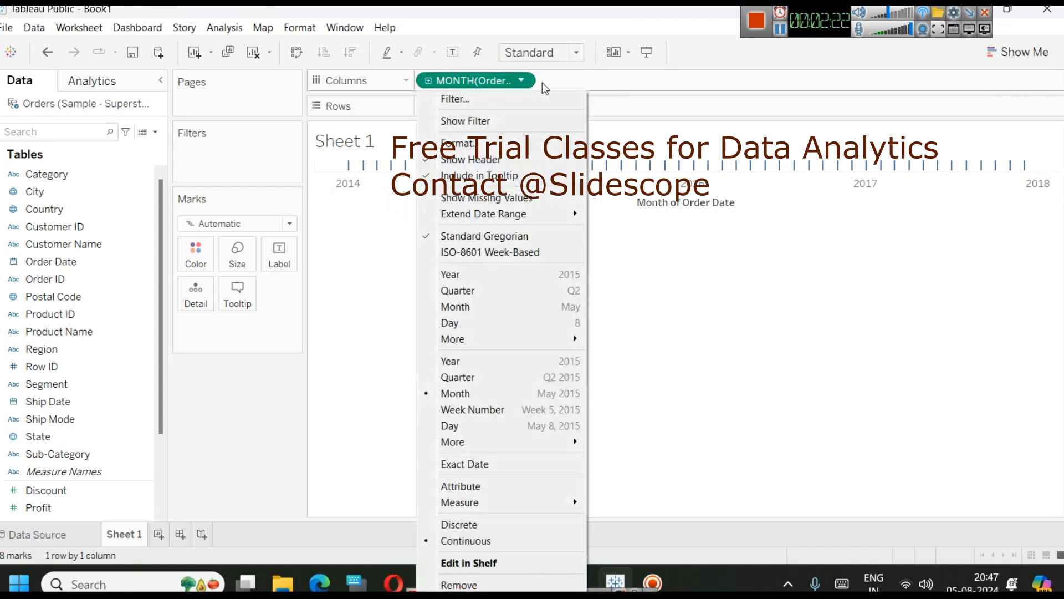
click(489, 306)
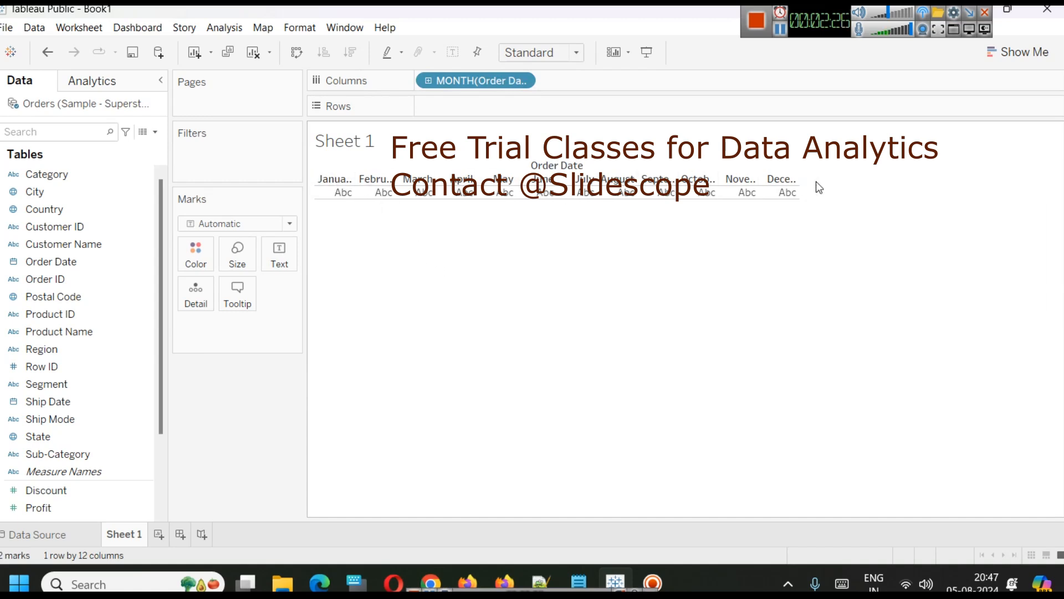
Set the Order Date field back to the continuous Month (month and year) date.
click(521, 83)
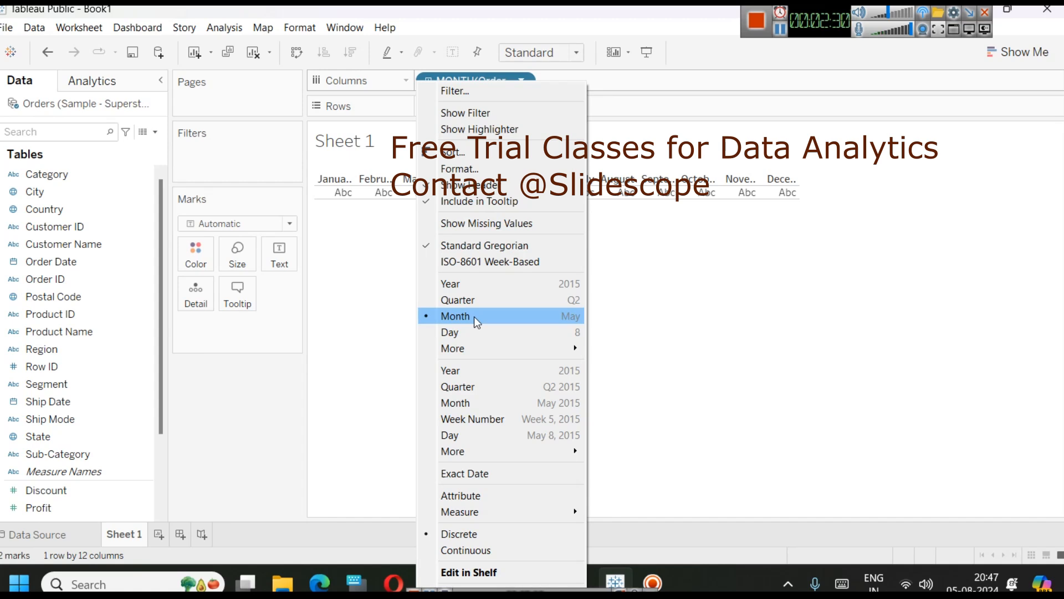
click(484, 402)
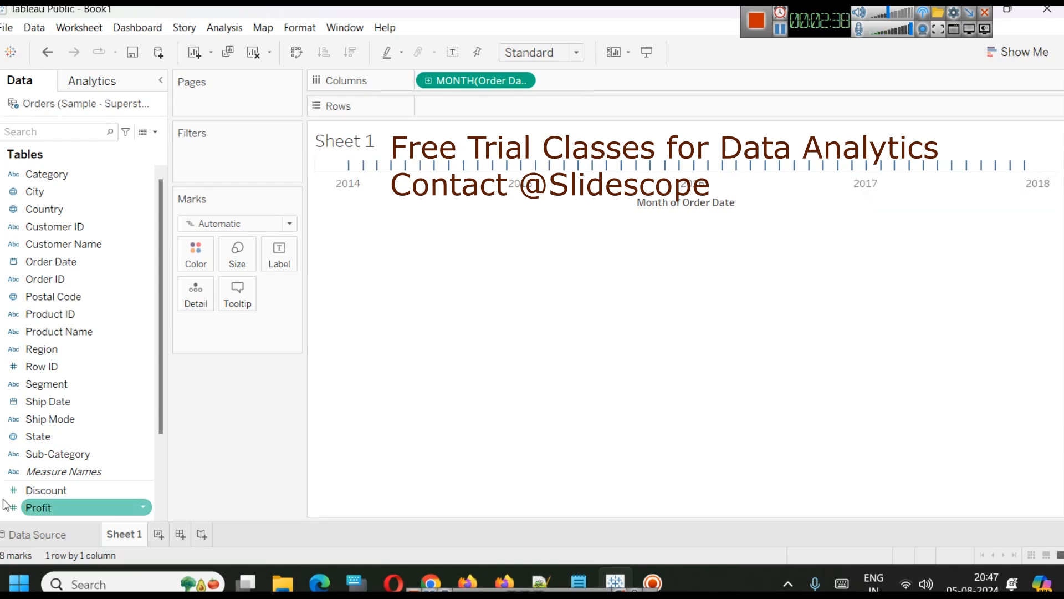
Place Sales on the Rows shelf to plot monthly sales as a line.
scroll(65, 442, down, 2)
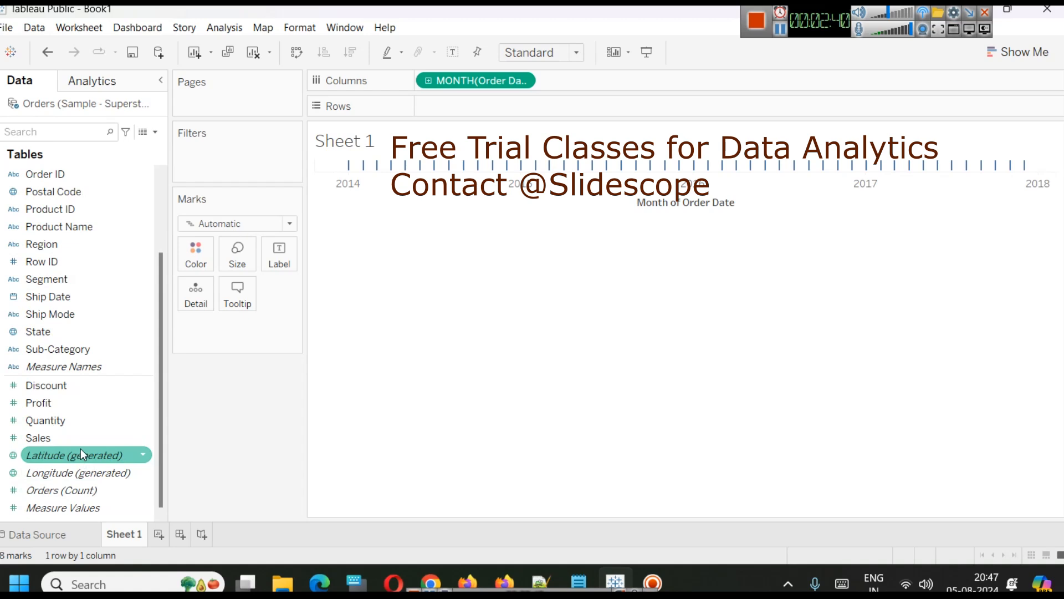
mouse_move(81, 441)
mouse_down()
mouse_move(475, 183)
mouse_move(492, 106)
mouse_up()
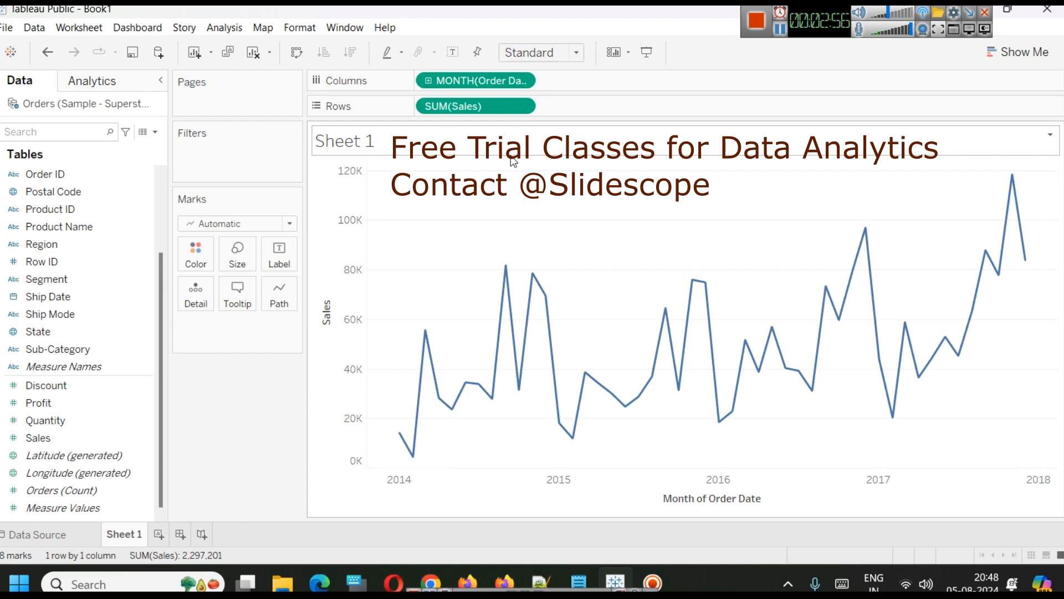
Try the discrete and continuous area chart types from Show Me on the sales chart.
mouse_move(1028, 265)
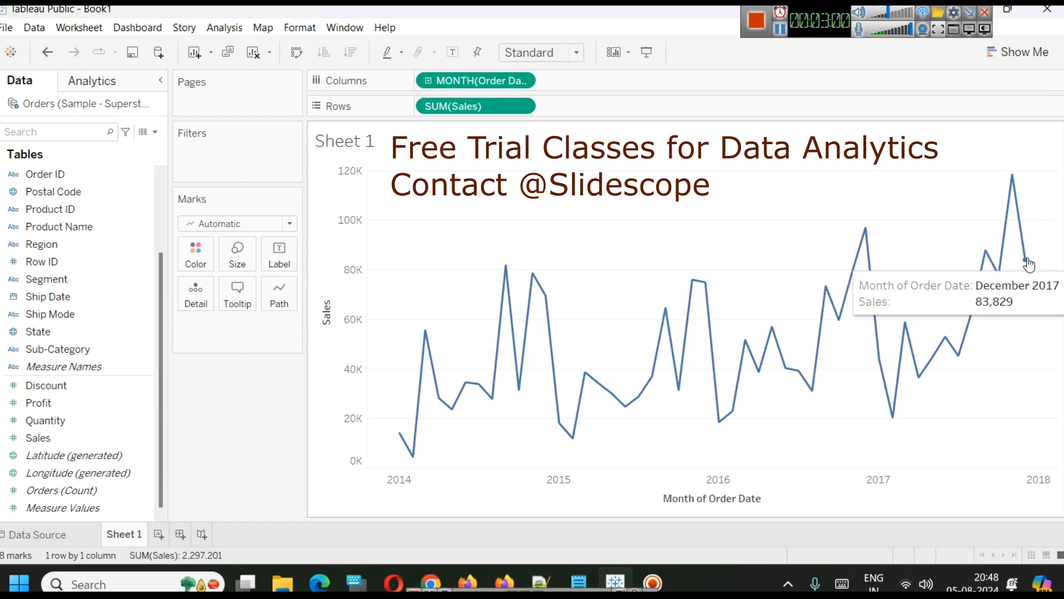
mouse_move(421, 438)
mouse_move(910, 353)
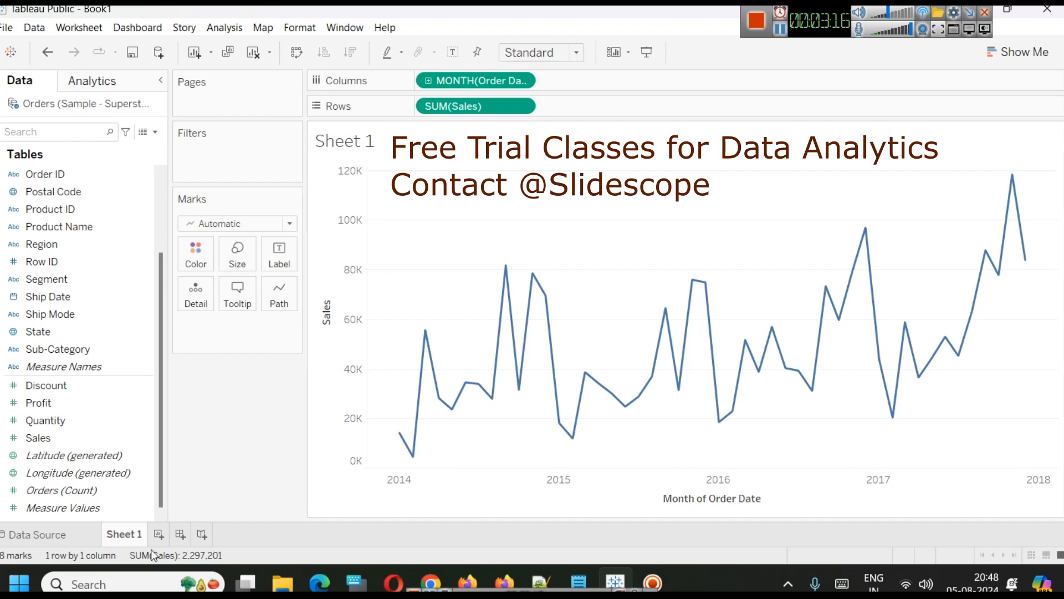
mouse_move(417, 467)
click(1020, 51)
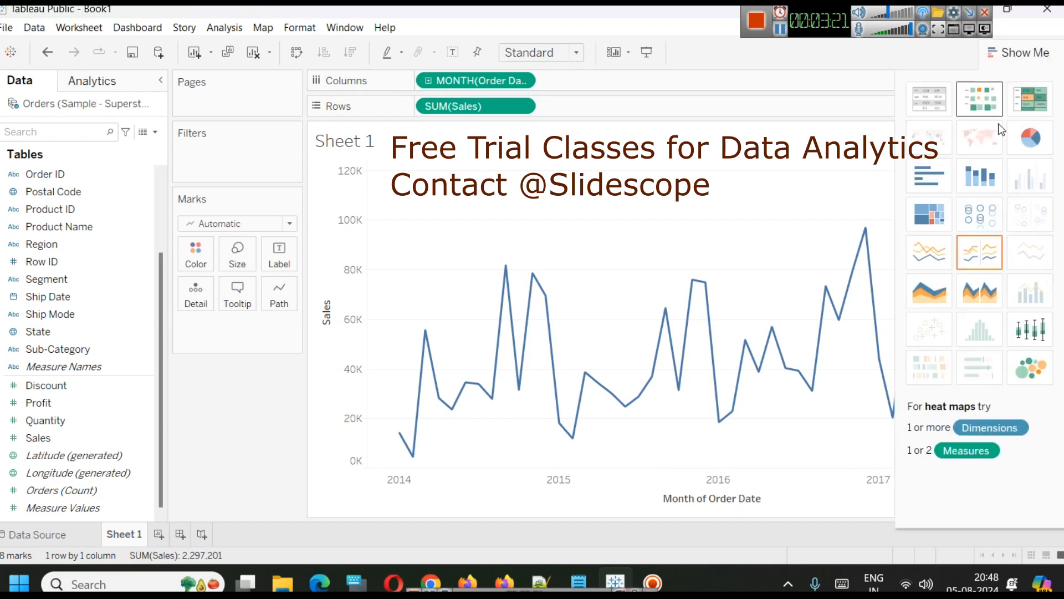
click(975, 302)
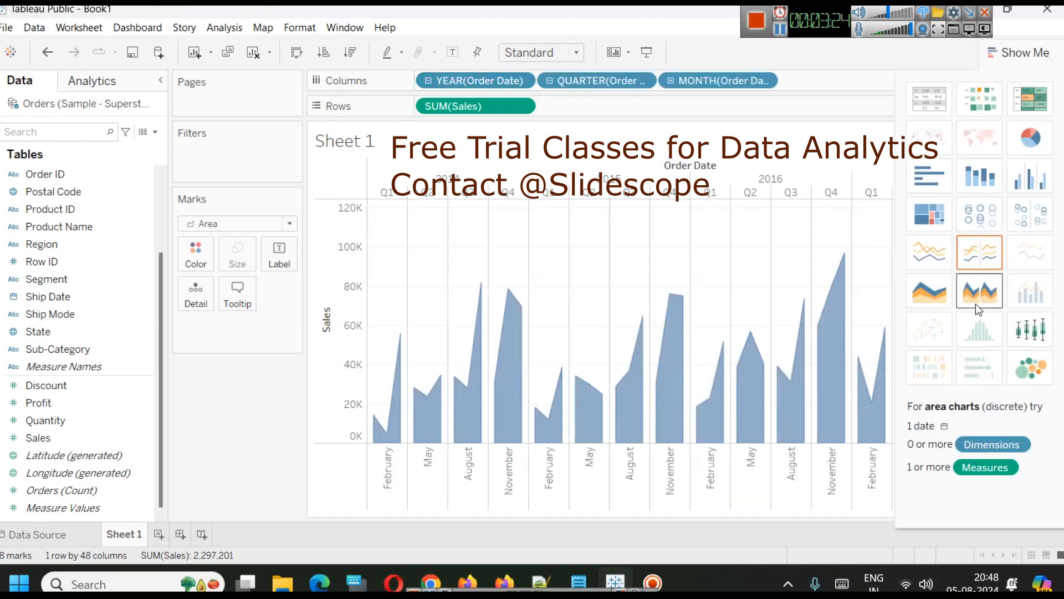
click(936, 300)
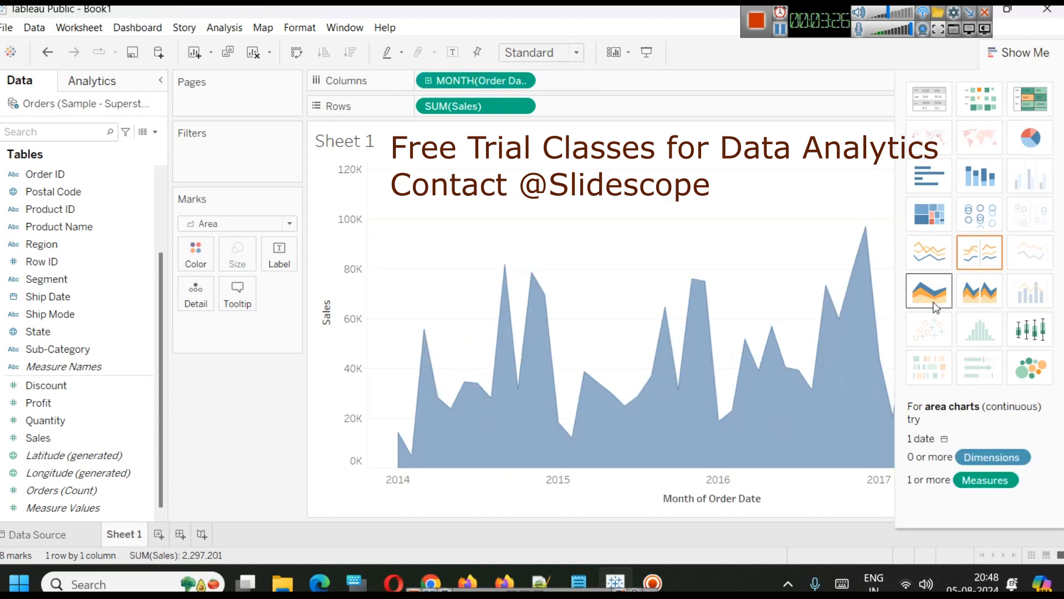
click(1019, 53)
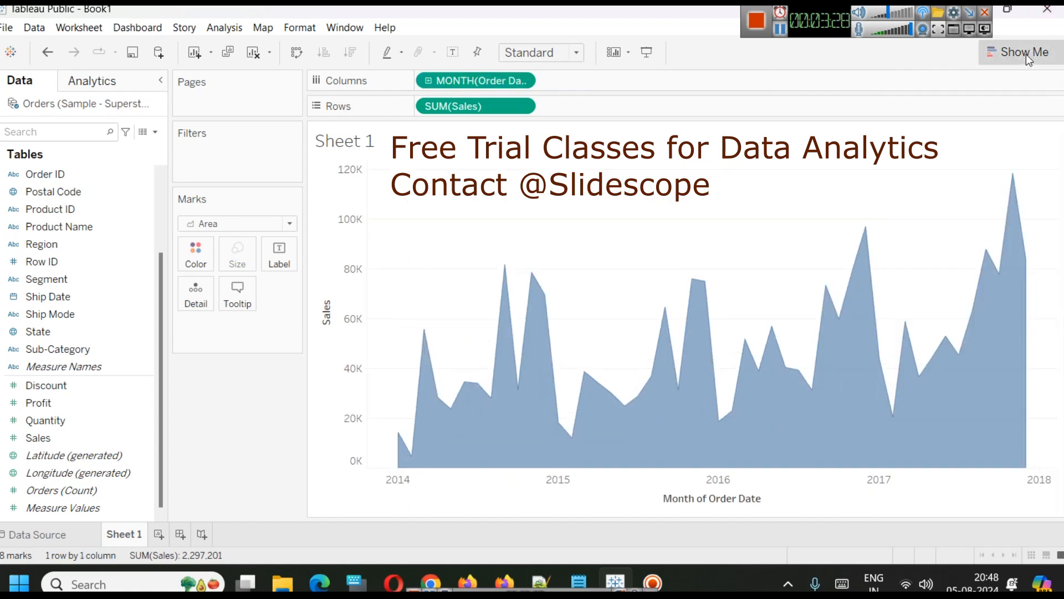
click(1018, 52)
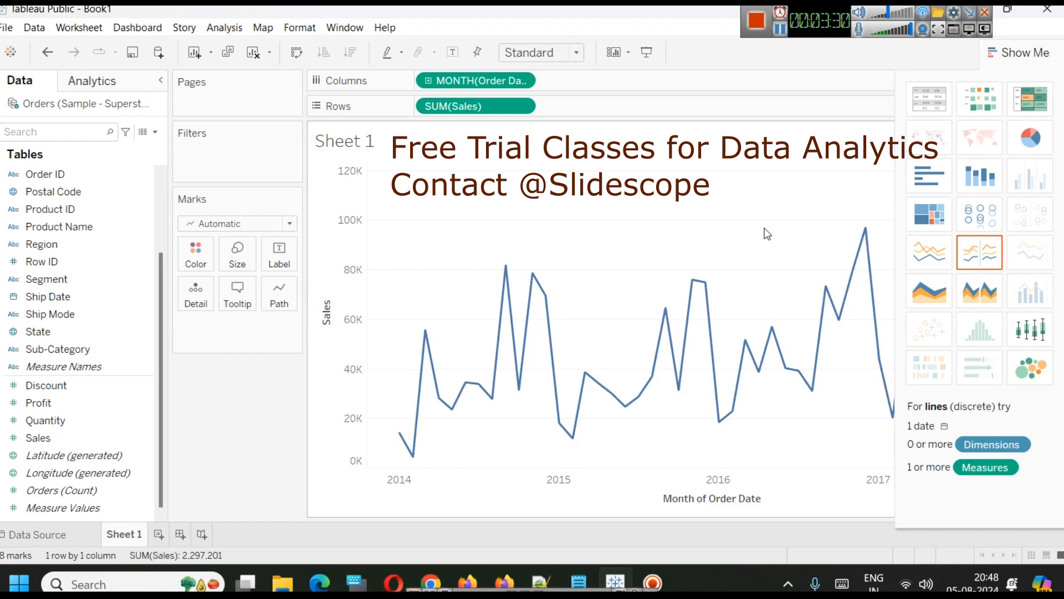
click(1019, 52)
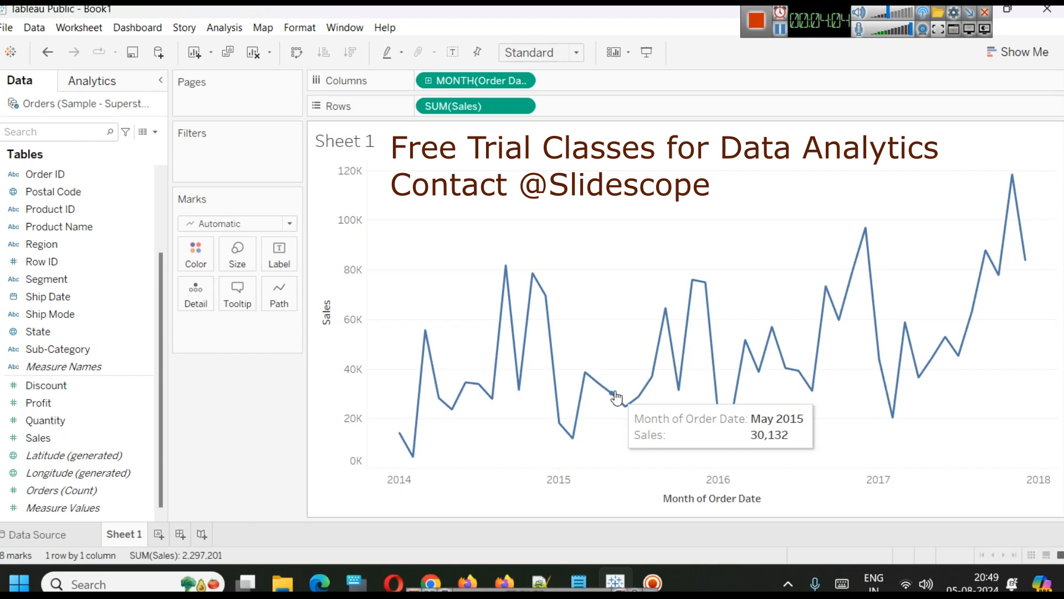
mouse_move(870, 274)
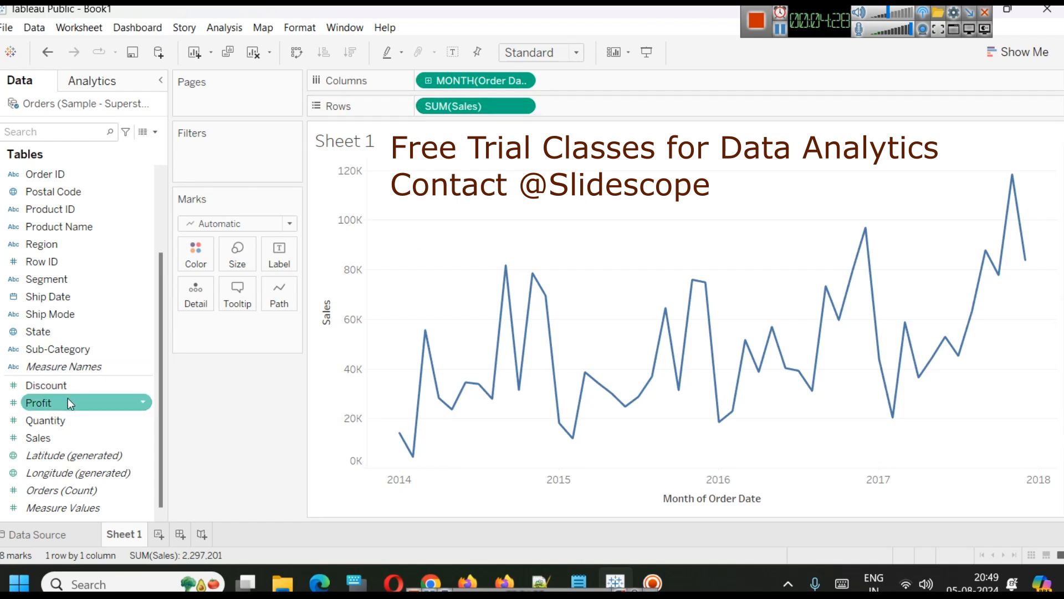
Place Profit on Columns beside the date and remove it again.
drag(65, 398, 602, 74)
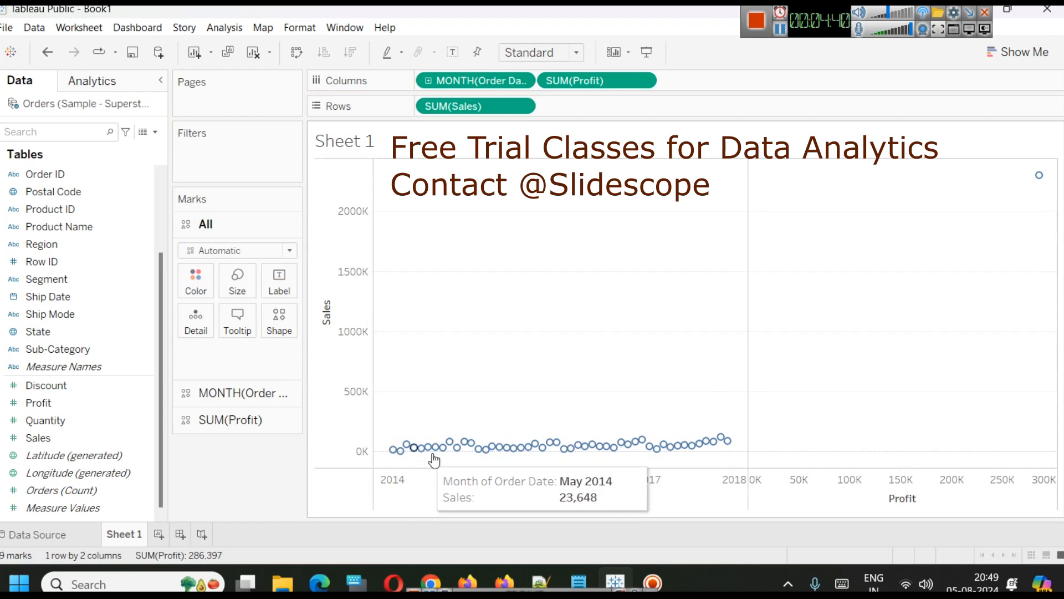
drag(561, 83, 83, 266)
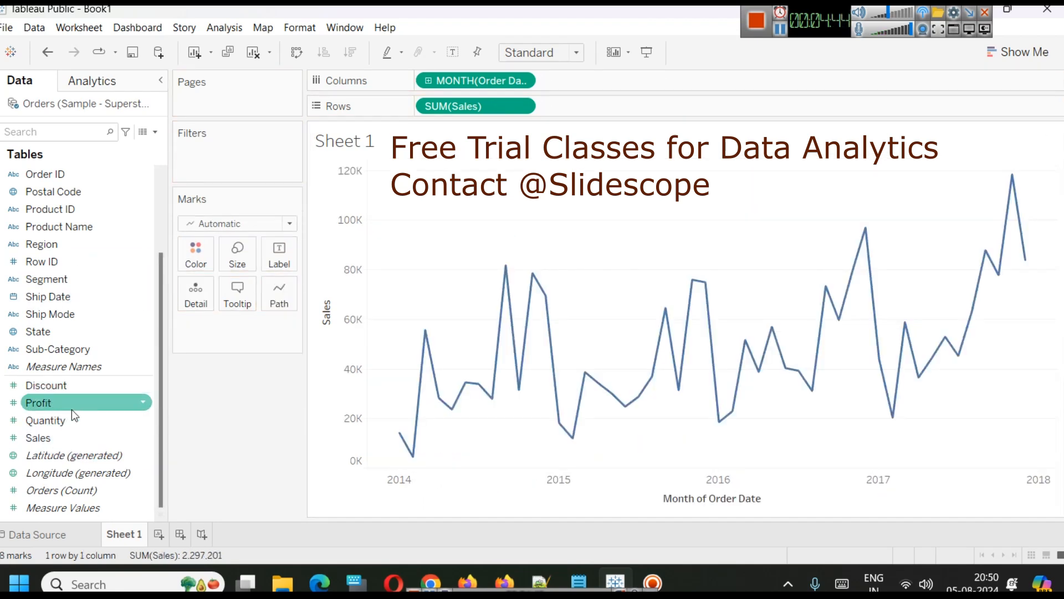
Add Profit to the Rows shelf so monthly profit plots on its own axis below Sales.
drag(71, 410, 610, 105)
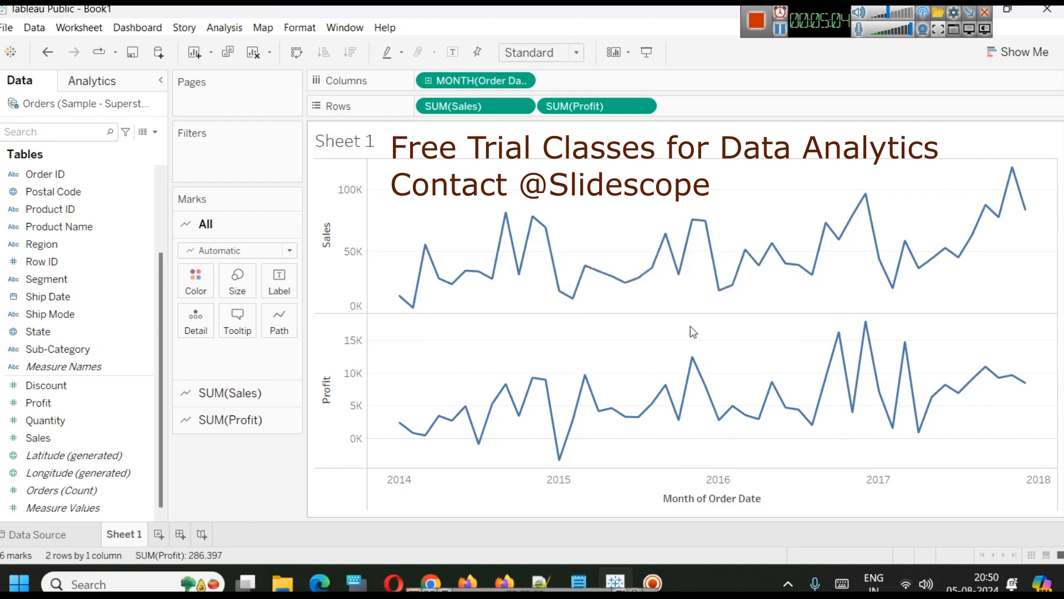
mouse_move(561, 461)
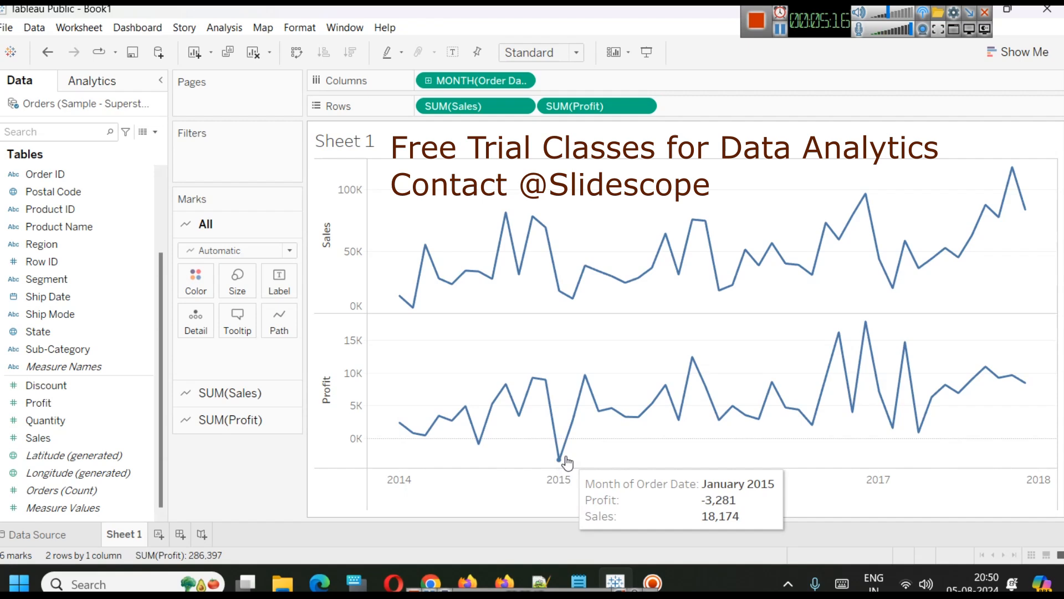
mouse_move(572, 305)
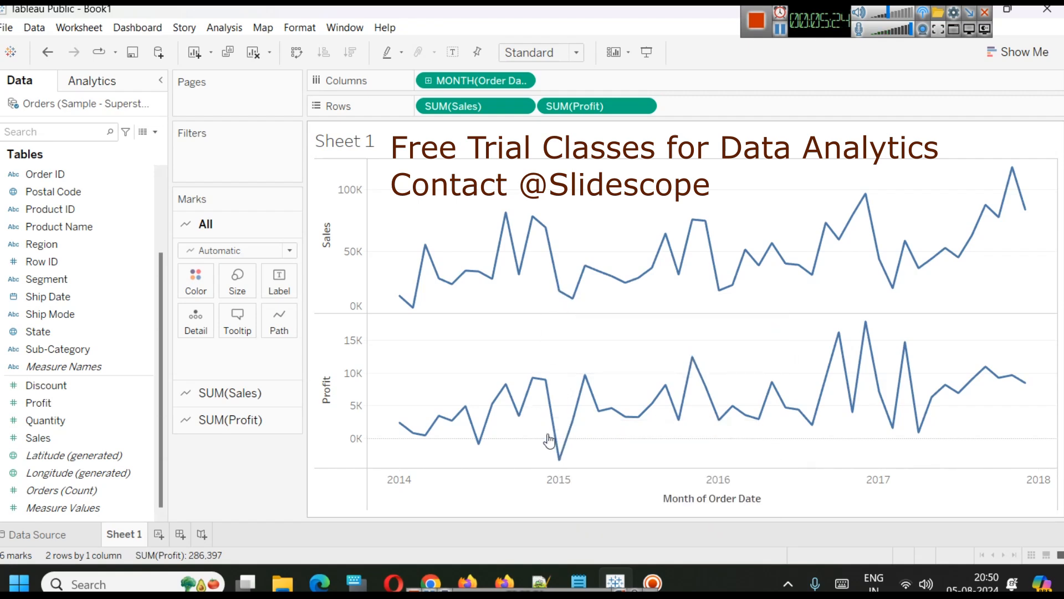
mouse_move(548, 408)
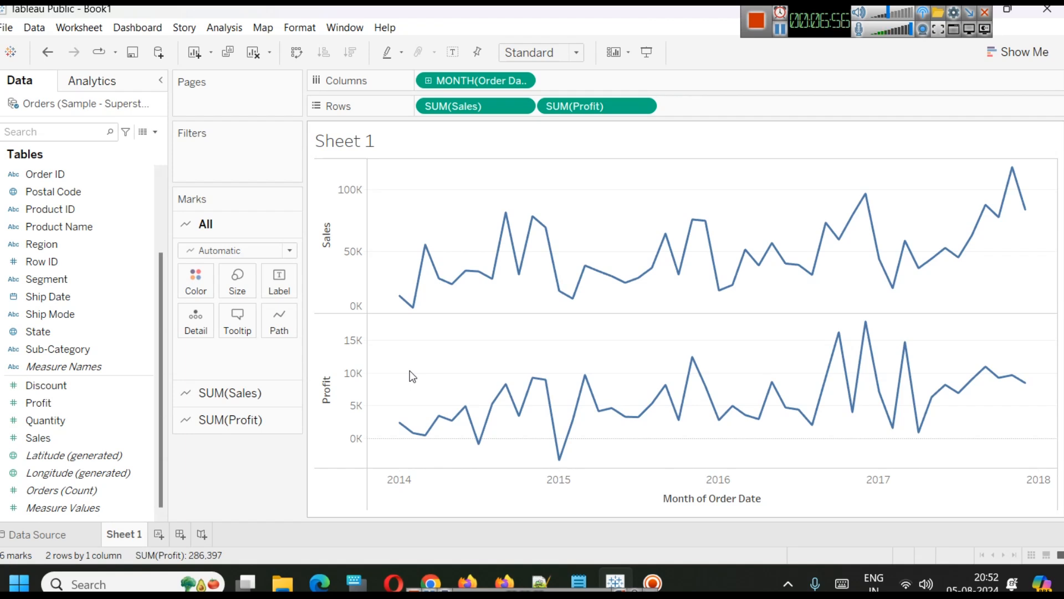
Create a new sheet plotting Sales on Rows against continuous Month of Order Date on Columns.
mouse_move(891, 302)
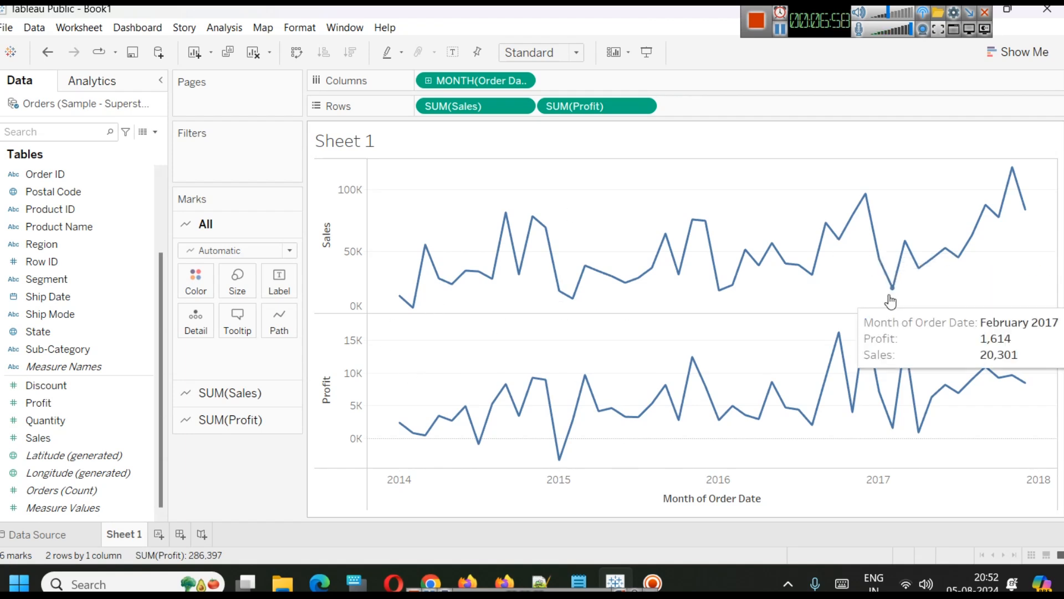
click(158, 535)
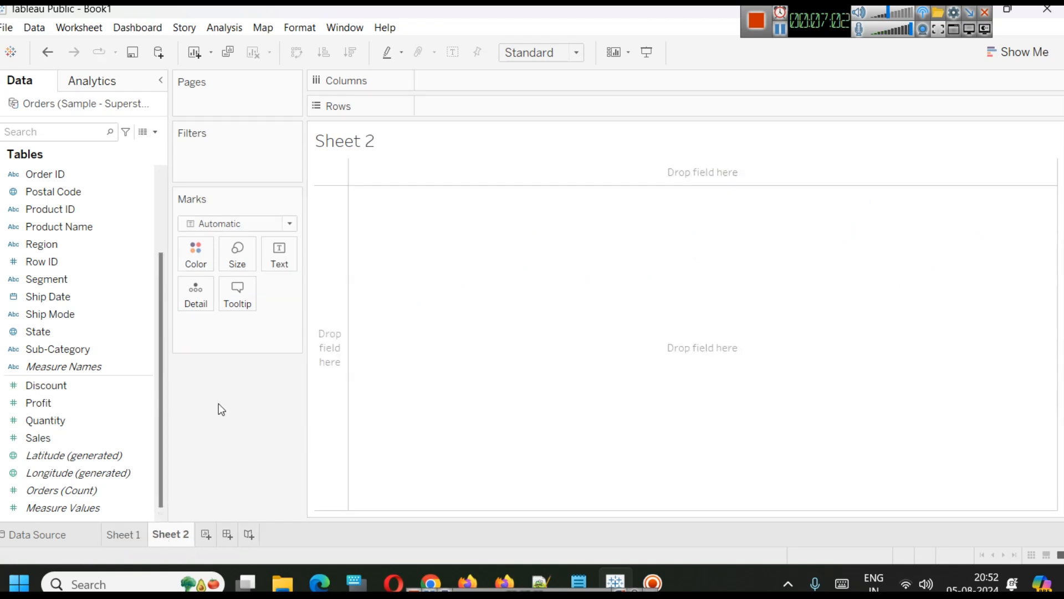
scroll(63, 273, up, 3)
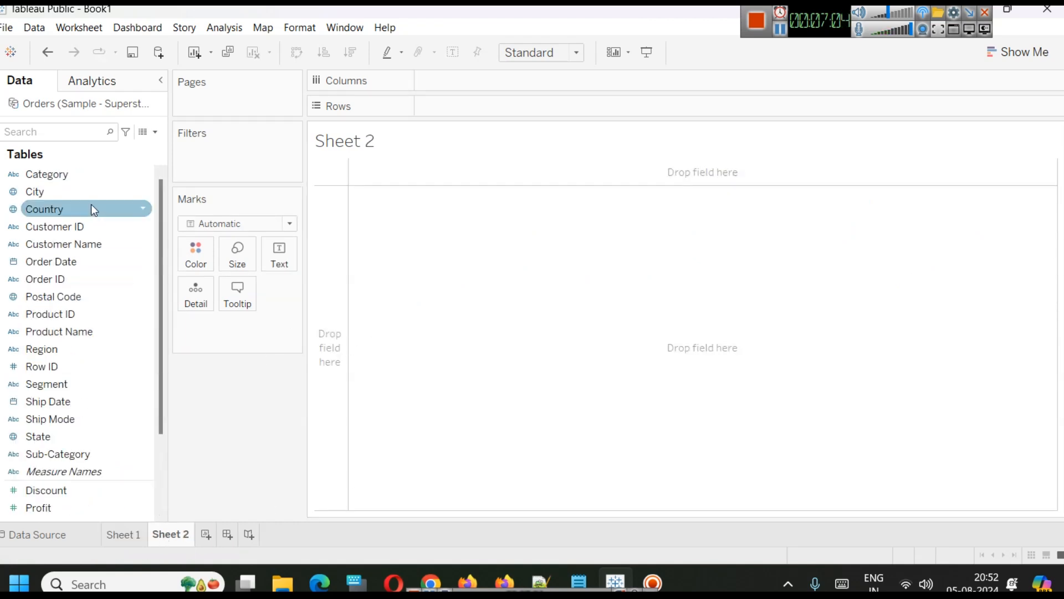
drag(107, 258, 523, 80)
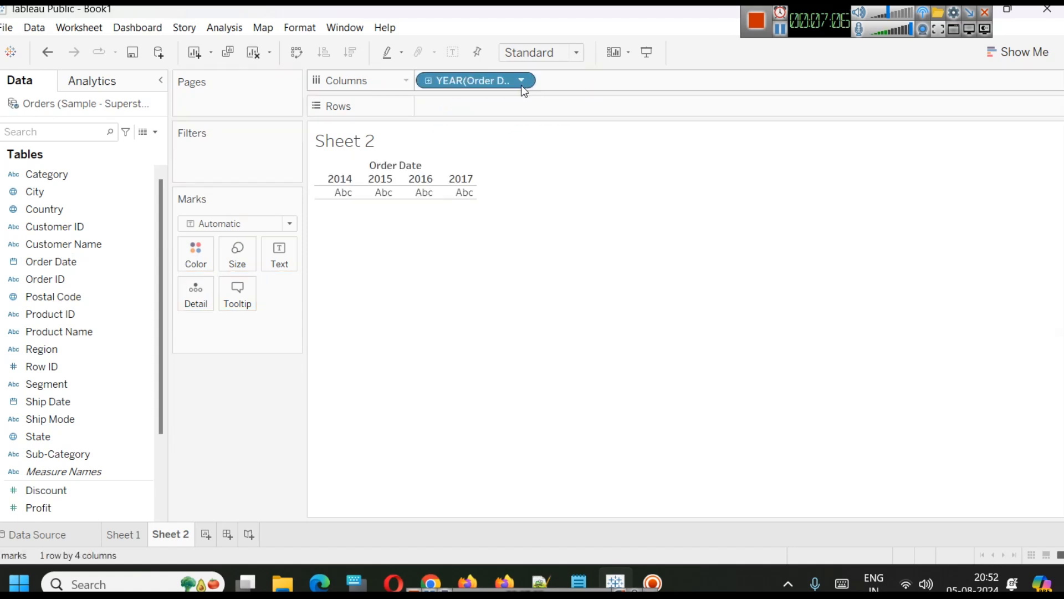
click(524, 80)
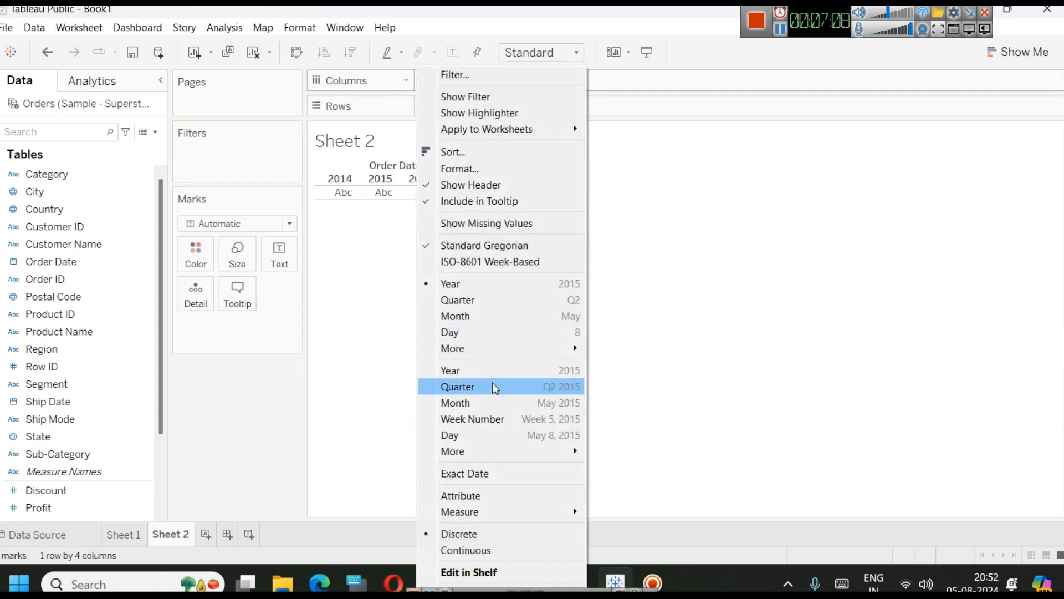
click(492, 402)
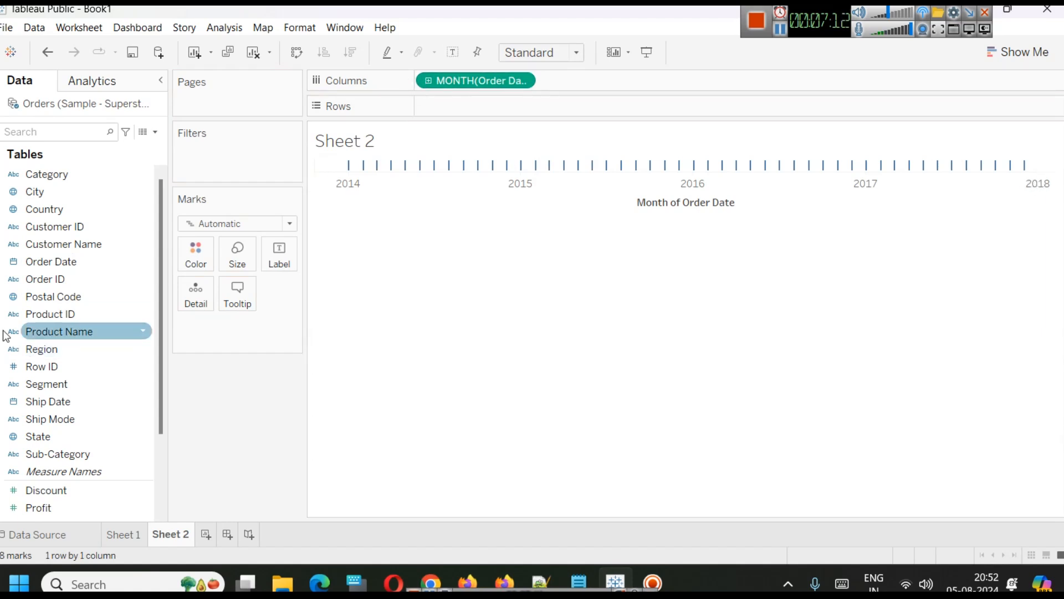
scroll(83, 379, down, 2)
drag(65, 437, 518, 108)
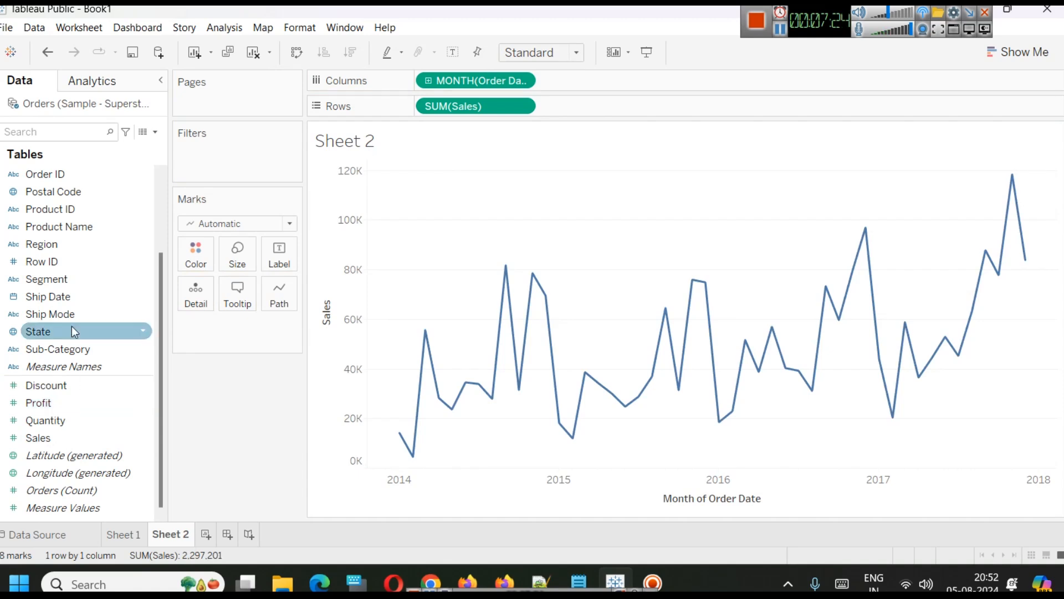
Drop Profit onto the Sales axis so both measures share one axis.
drag(66, 398, 38, 351)
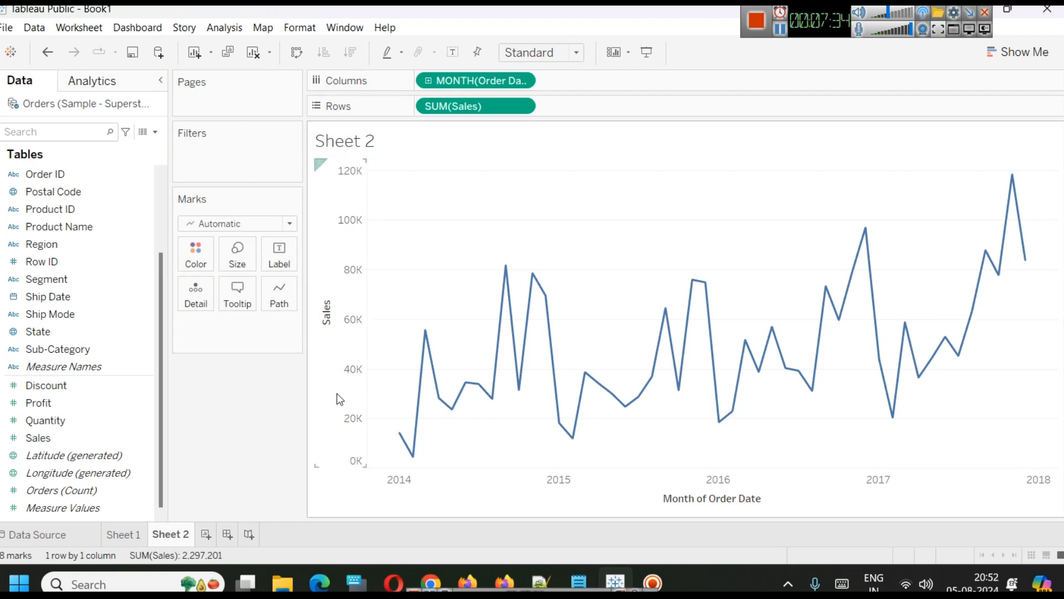
click(84, 405)
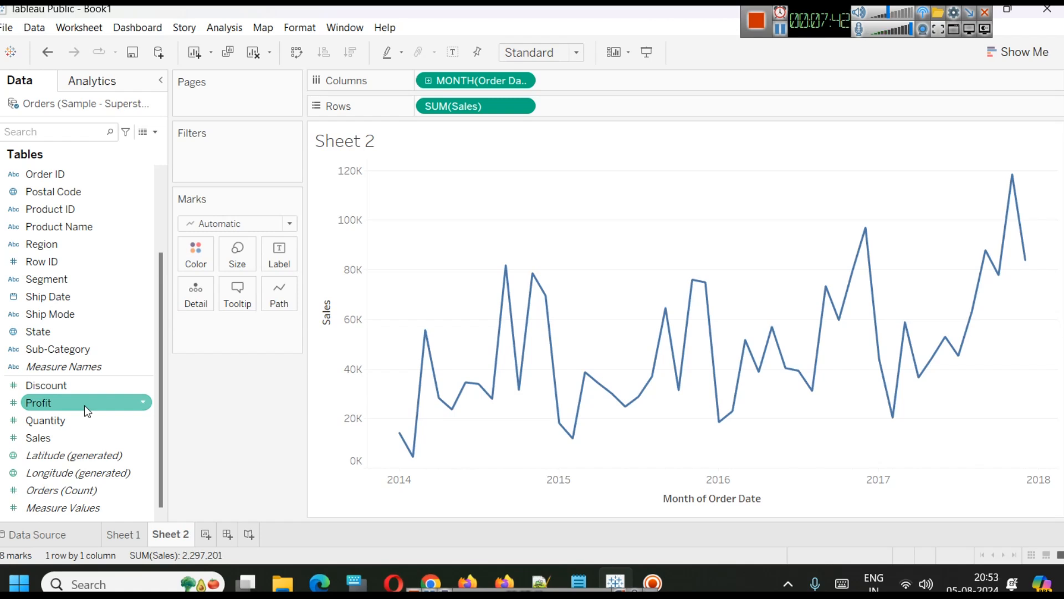
drag(84, 405, 330, 277)
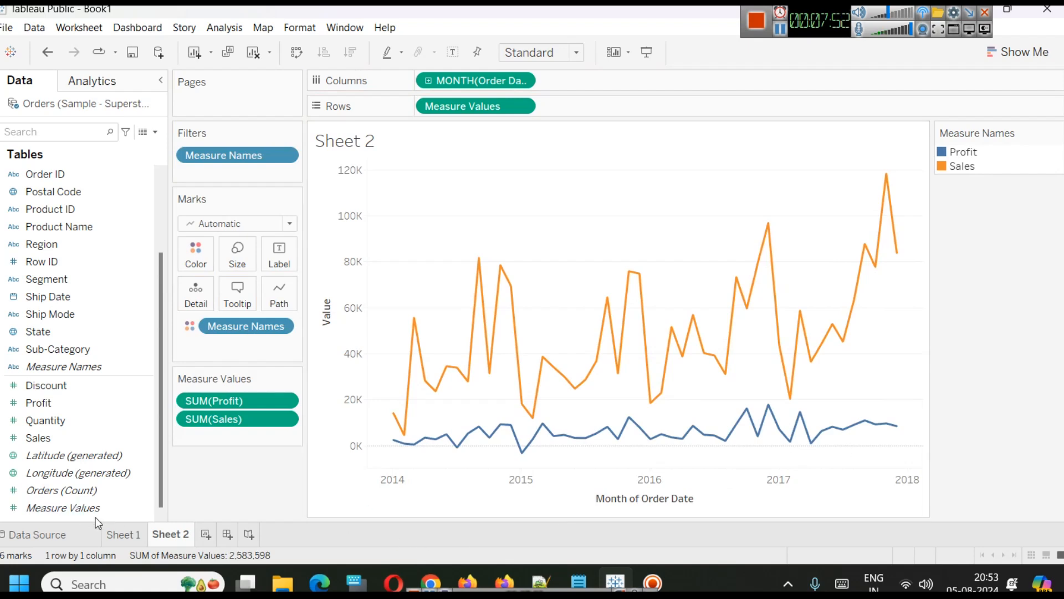
Compare the separate-axis chart on Sheet 1 with the shared-axis chart on Sheet 2.
click(127, 536)
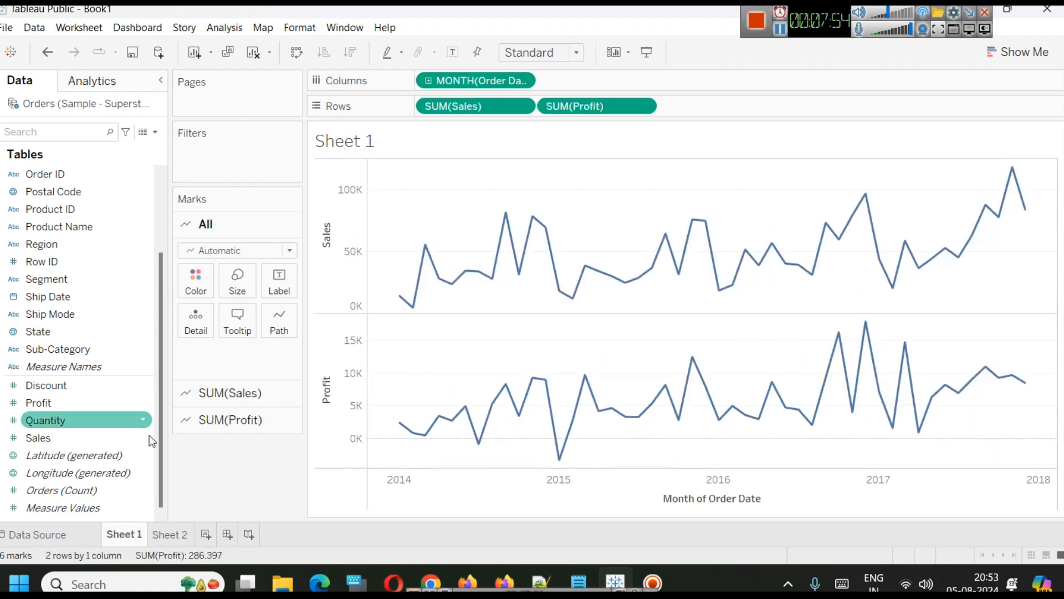
click(156, 536)
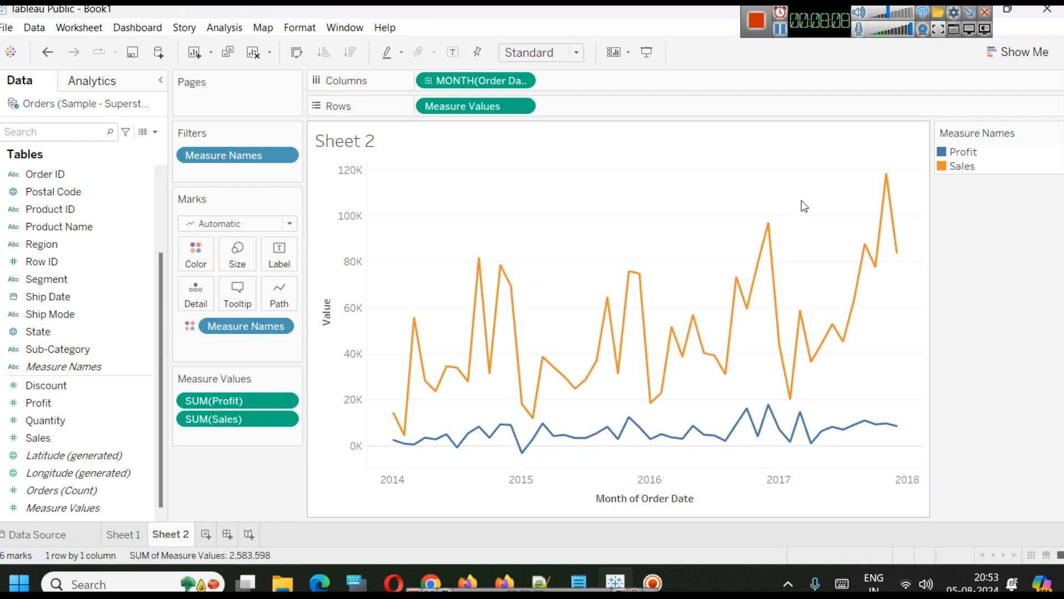
mouse_move(886, 188)
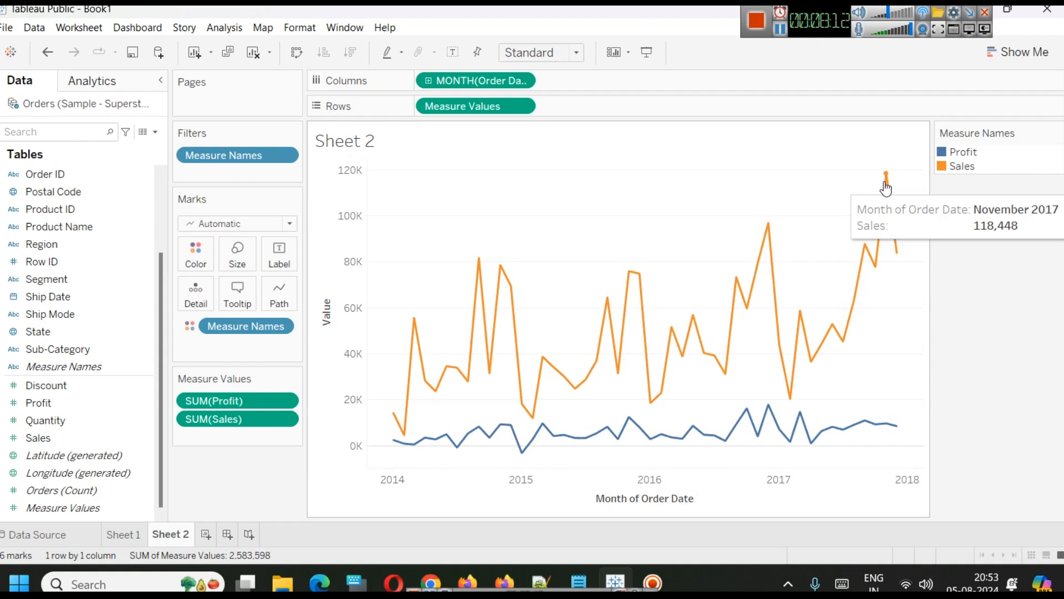
mouse_move(898, 437)
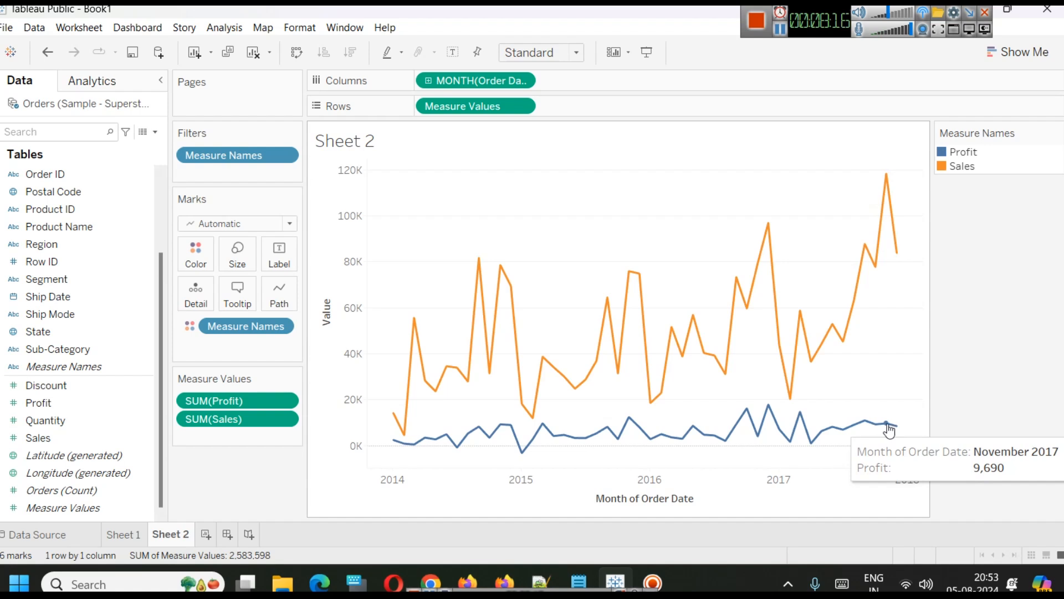
mouse_move(768, 237)
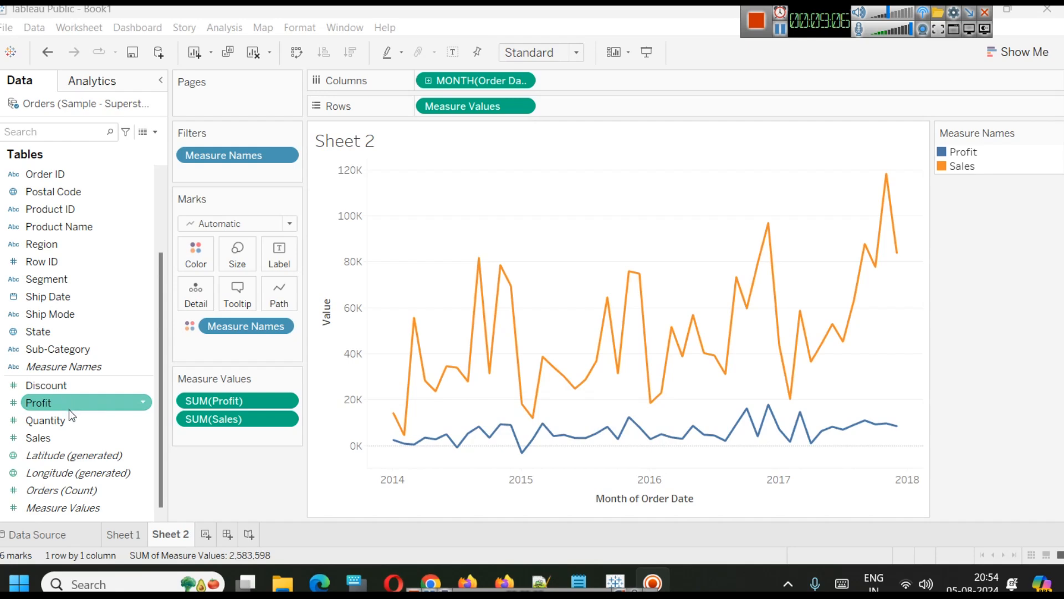
Add Profit as mark labels and remove it again.
drag(71, 405, 266, 265)
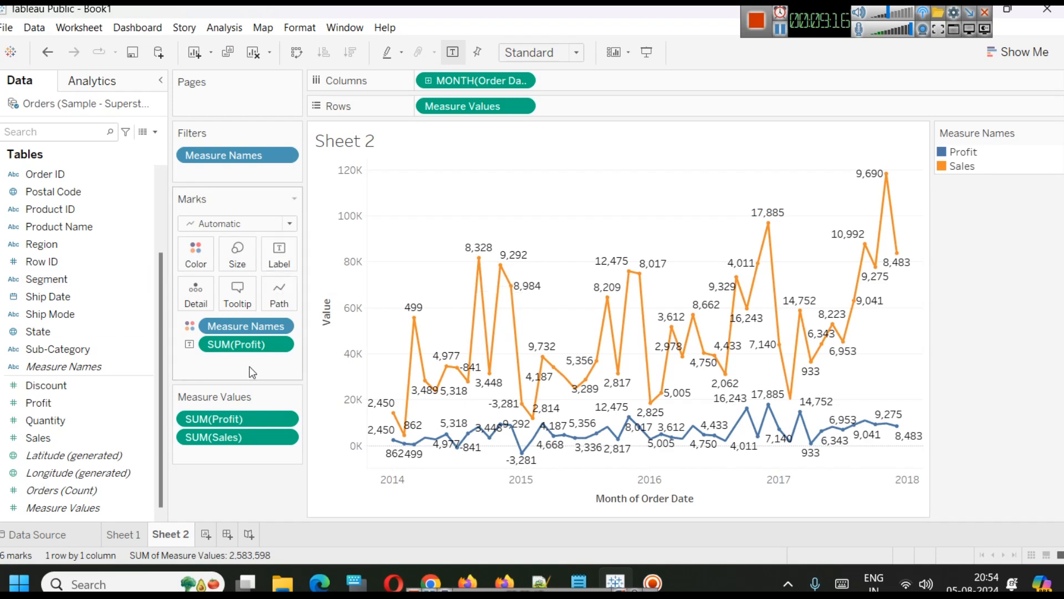
drag(247, 352, 9, 382)
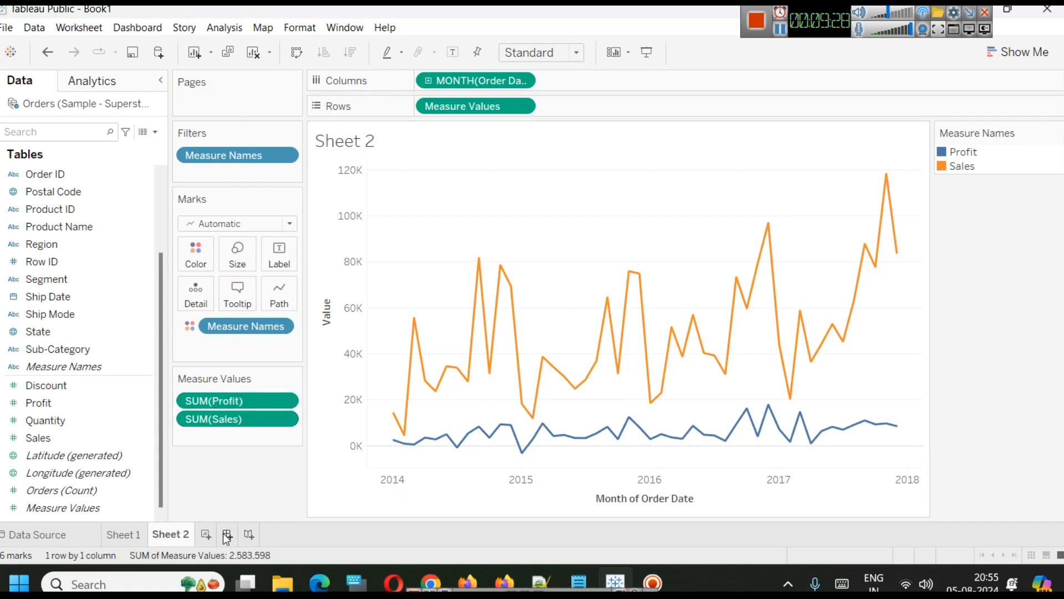
Create a third sheet plotting Sales across discrete months of Order Date, widening the month columns.
click(206, 534)
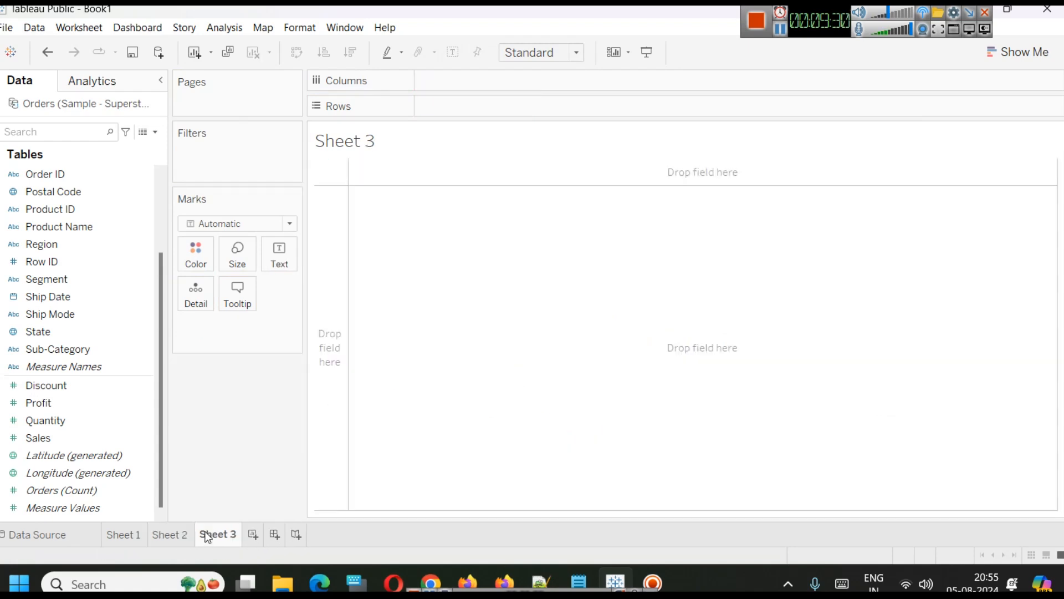
scroll(74, 277, up, 2)
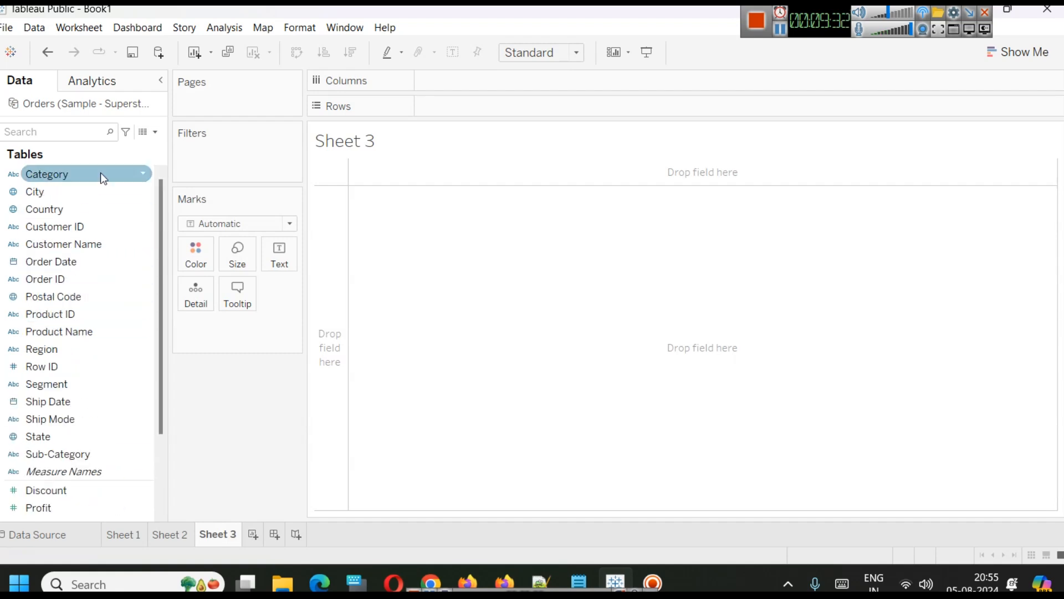
drag(100, 261, 523, 78)
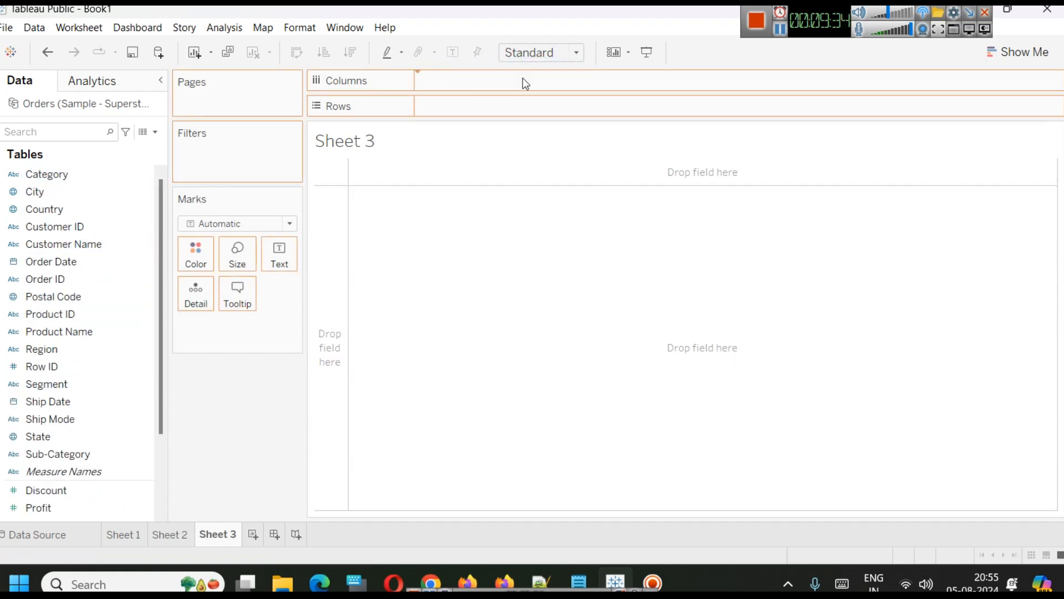
click(526, 84)
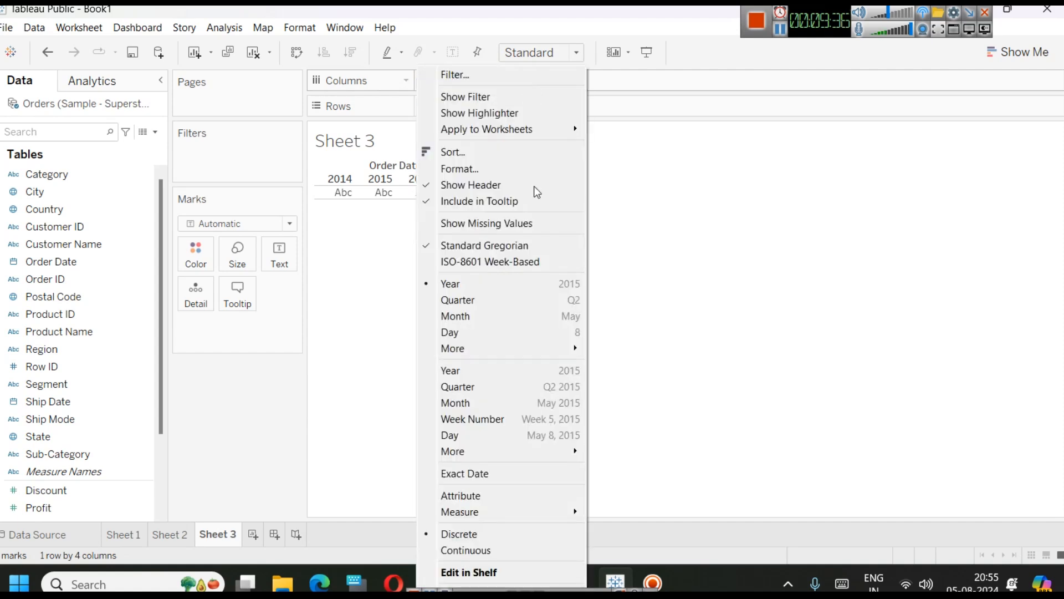
click(533, 308)
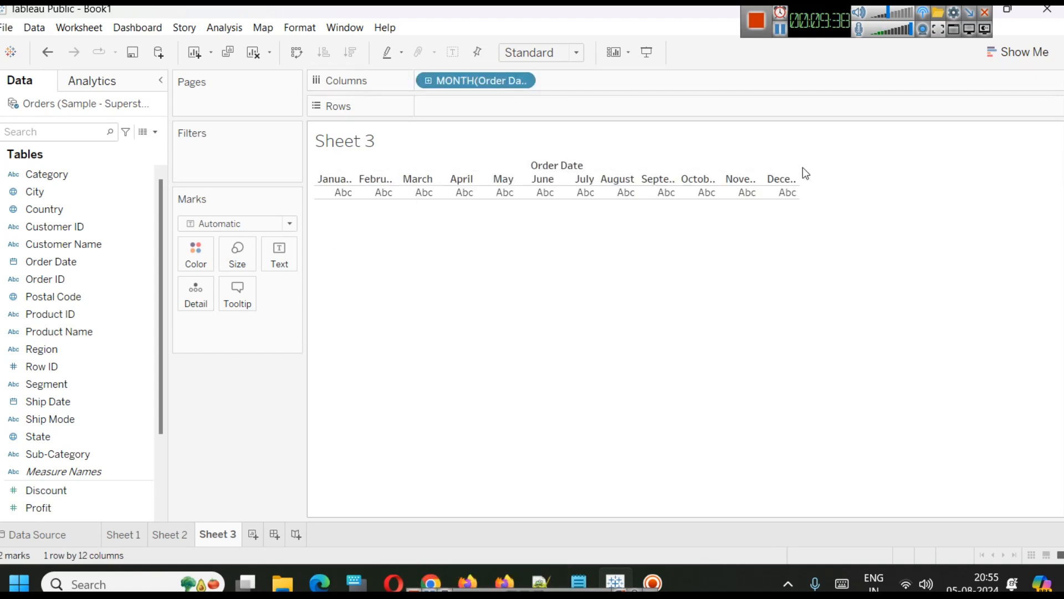
drag(799, 177, 827, 175)
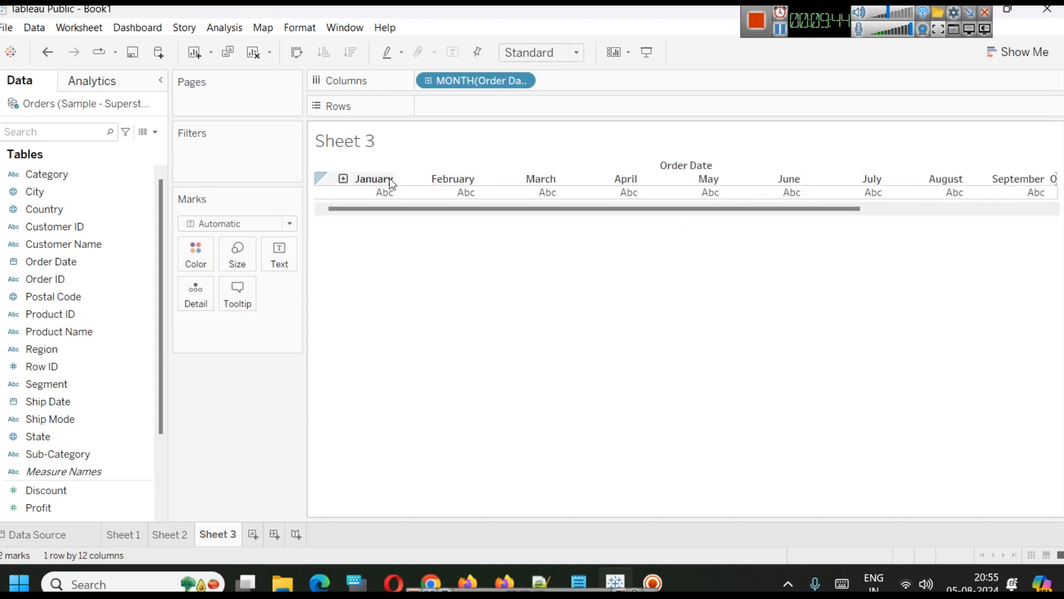
drag(442, 209, 358, 225)
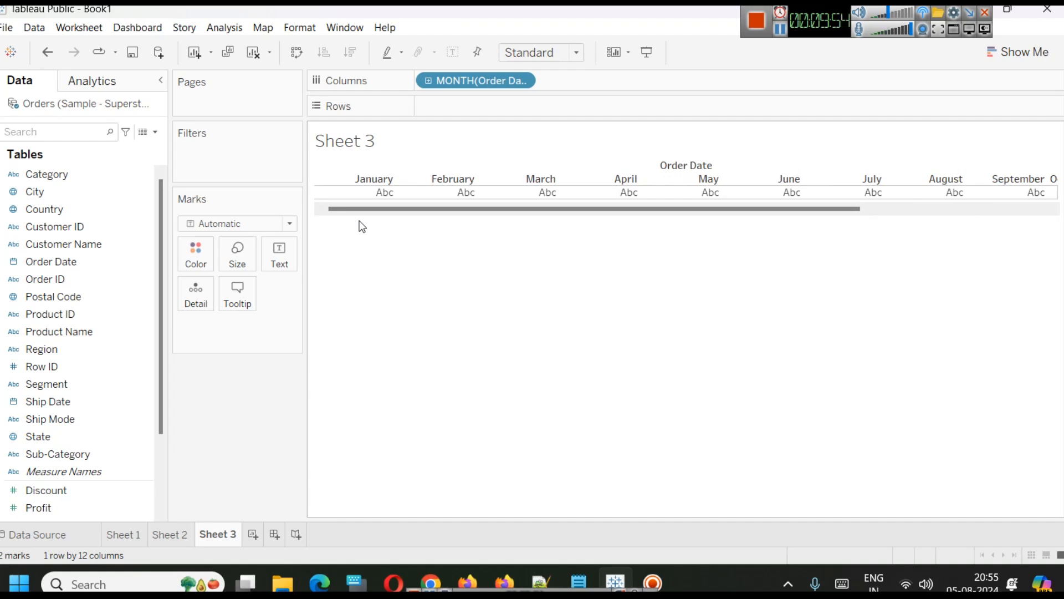
scroll(78, 488, down, 2)
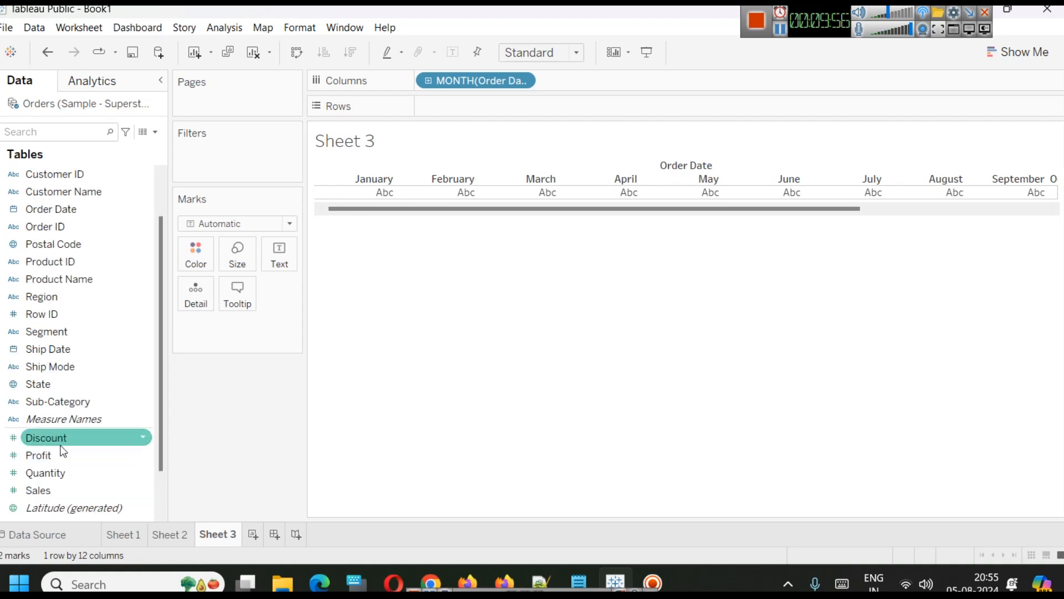
mouse_move(78, 490)
mouse_down()
mouse_move(497, 145)
mouse_move(487, 105)
mouse_up()
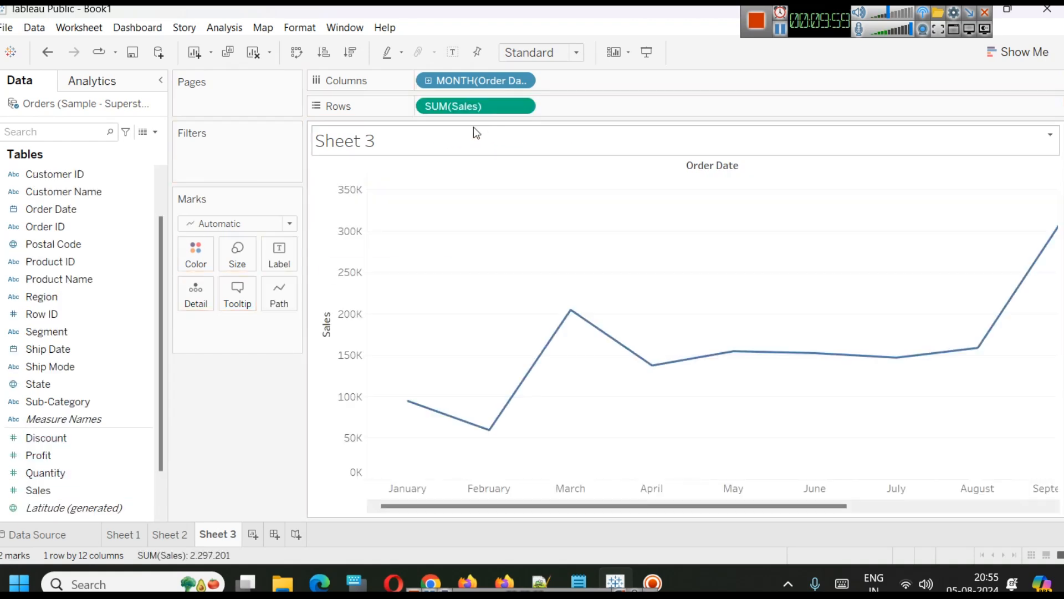
Change the Sales measure on Rows to an average aggregation, AVG(Sales).
double_click(439, 106)
double_click(438, 106)
text(AV)
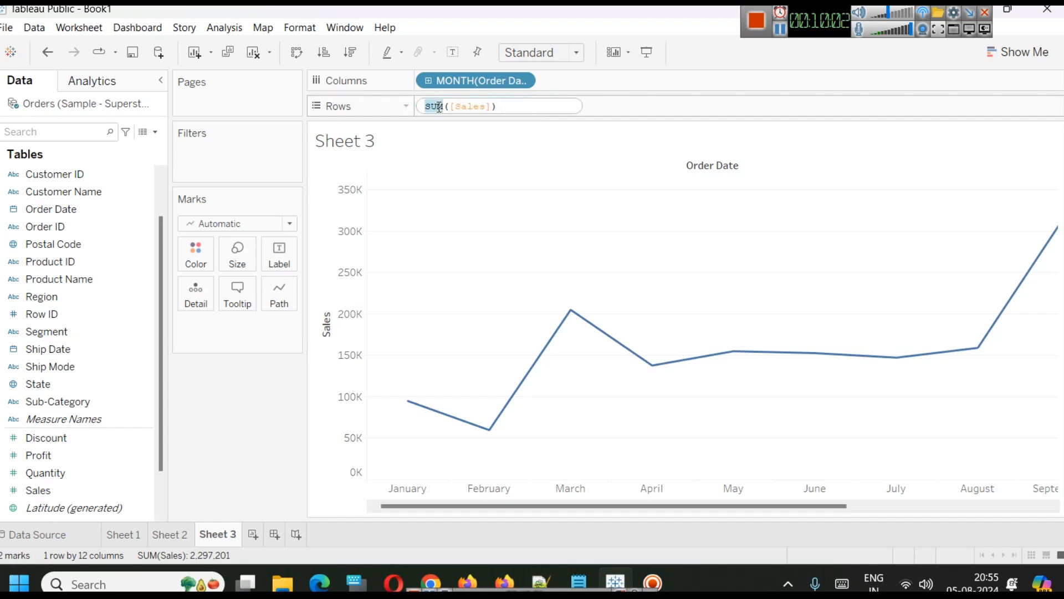
text(G)
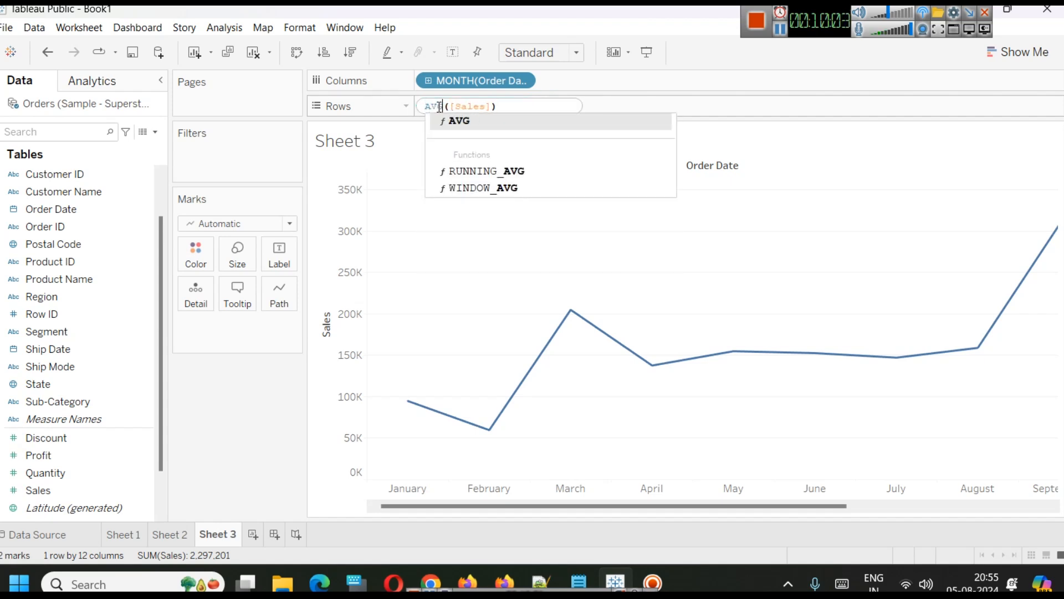
click(470, 121)
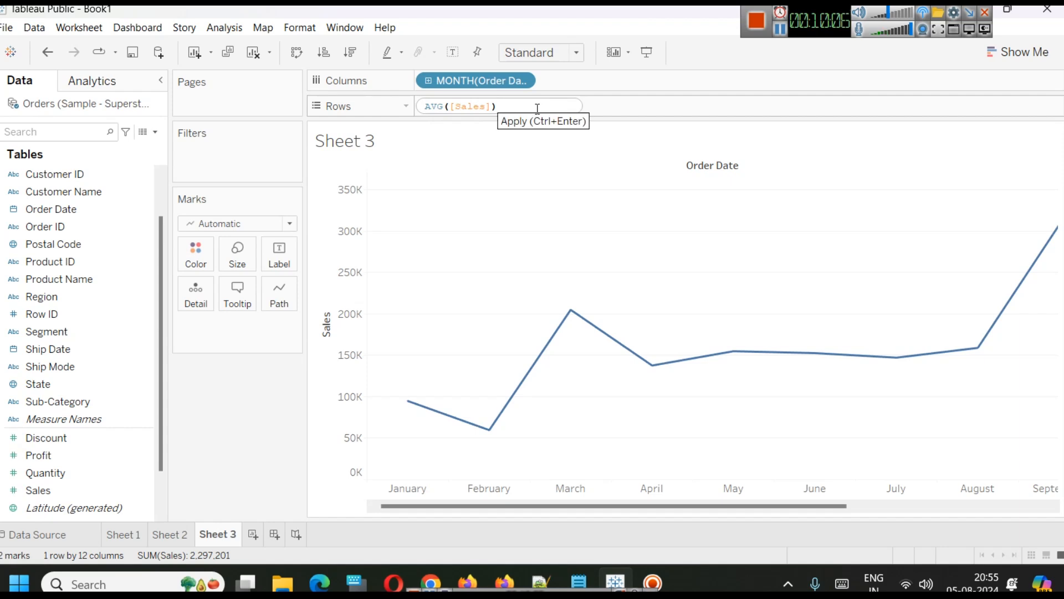
key(Return)
drag(710, 505, 923, 483)
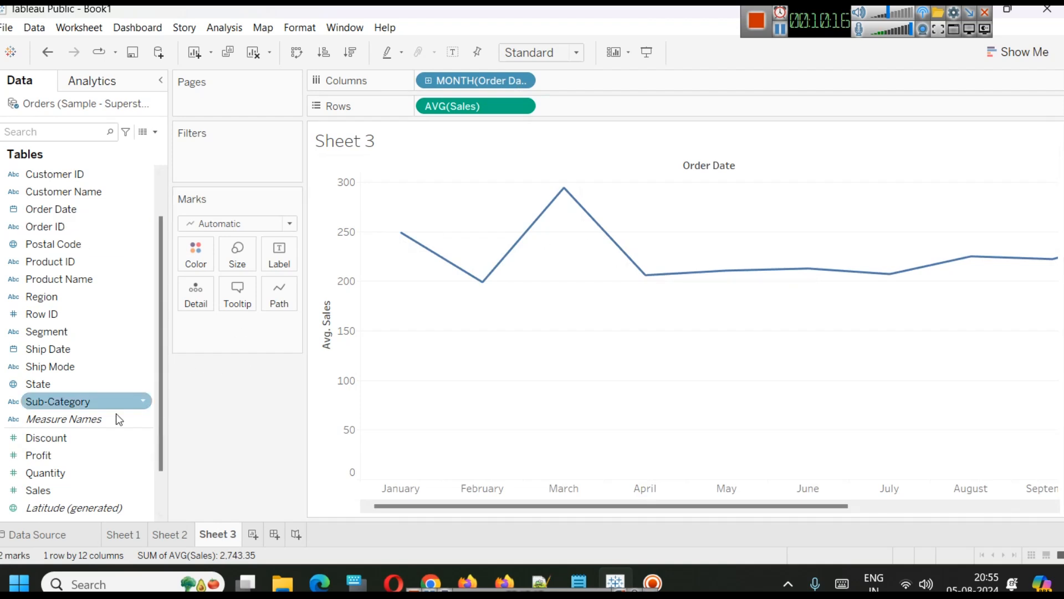
Drop Profit onto the Sales axis so both share one axis, and change Profit's aggregation to AVG.
drag(37, 454, 321, 252)
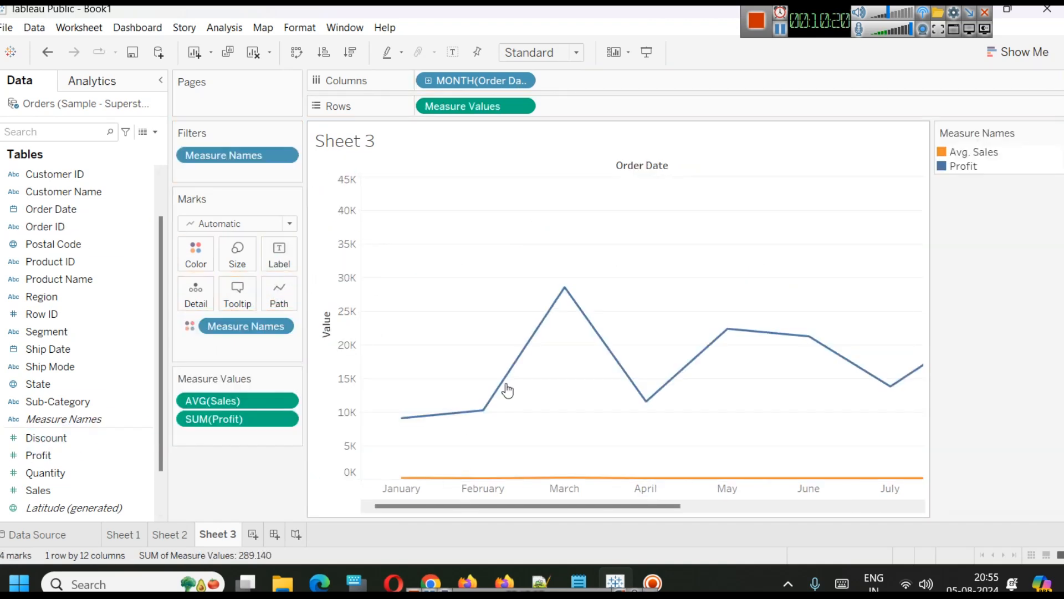
mouse_move(493, 411)
double_click(191, 419)
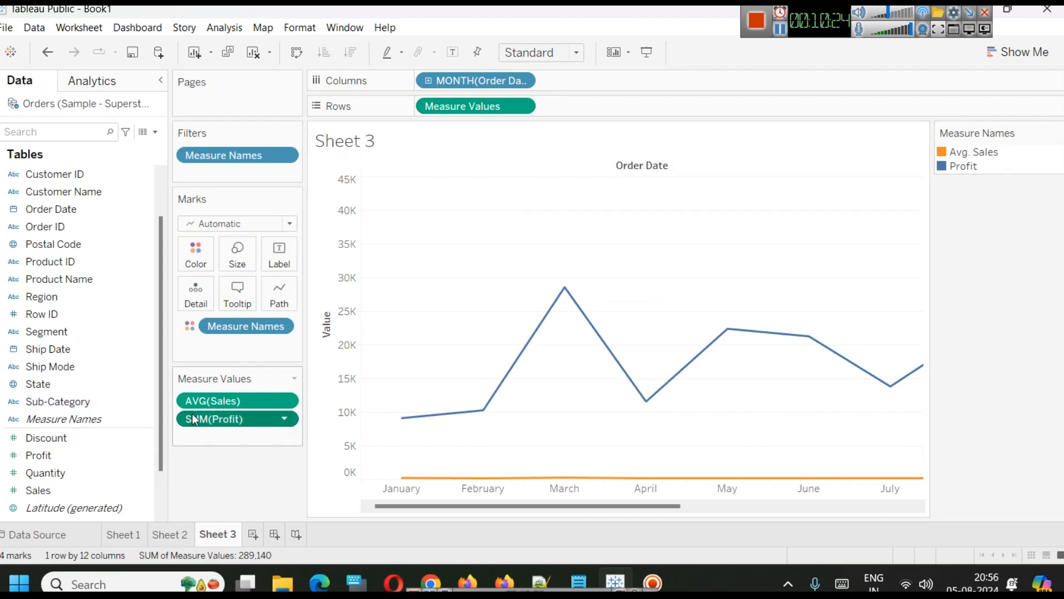
double_click(191, 419)
text(AVG([Profit)
click(225, 429)
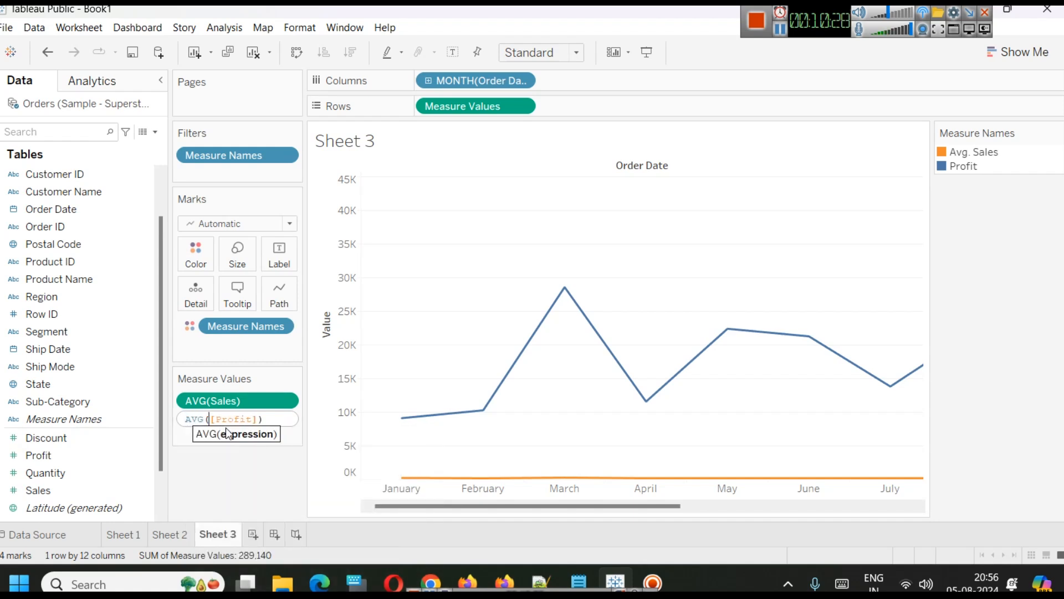
key(Return)
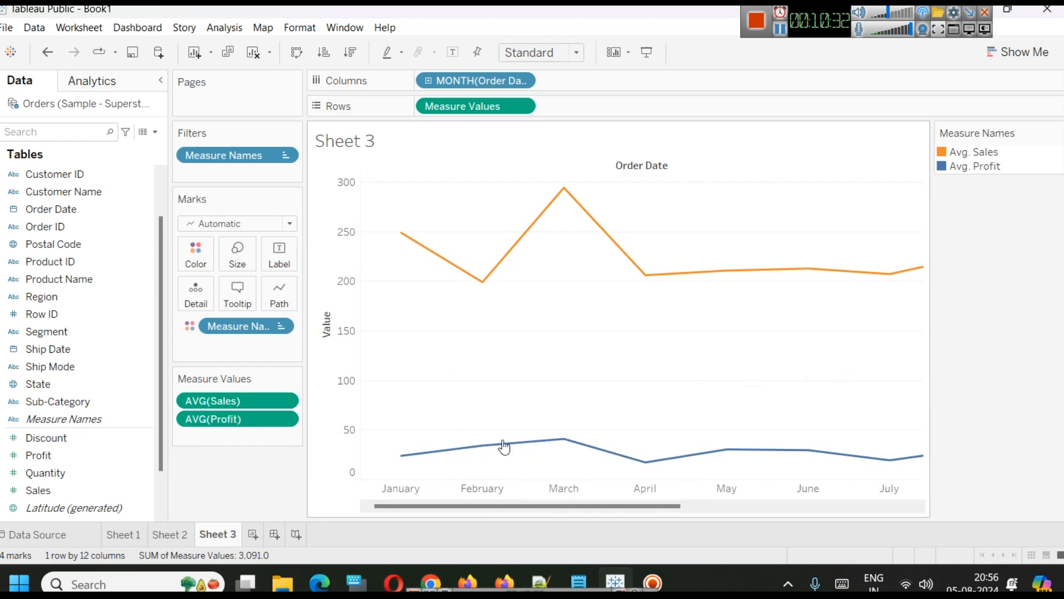
Examine the average Sales and Profit chart across all months in presentation mode.
drag(597, 512, 552, 518)
click(648, 53)
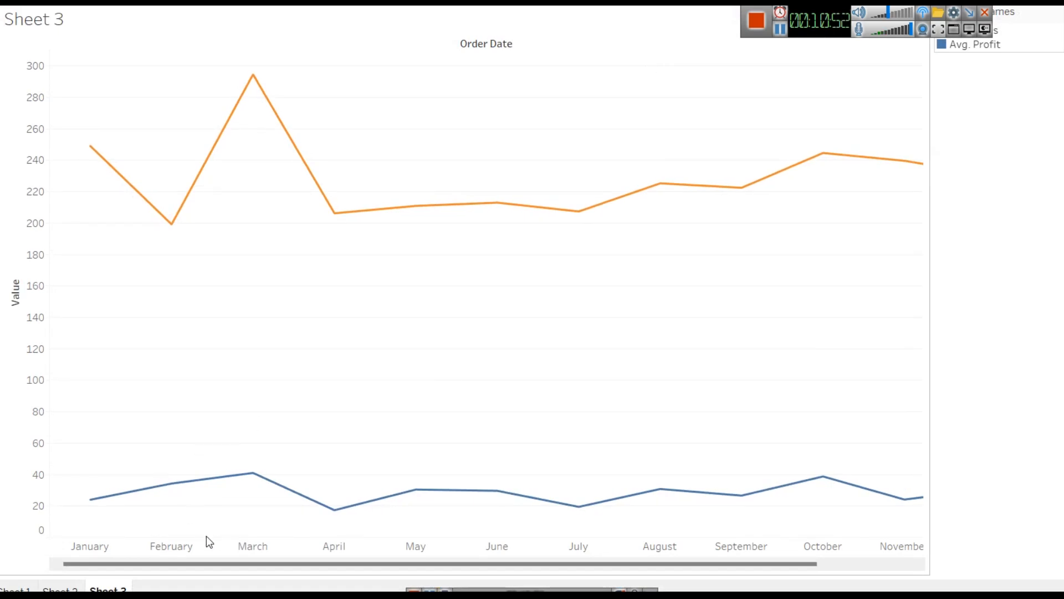
drag(229, 561, 460, 586)
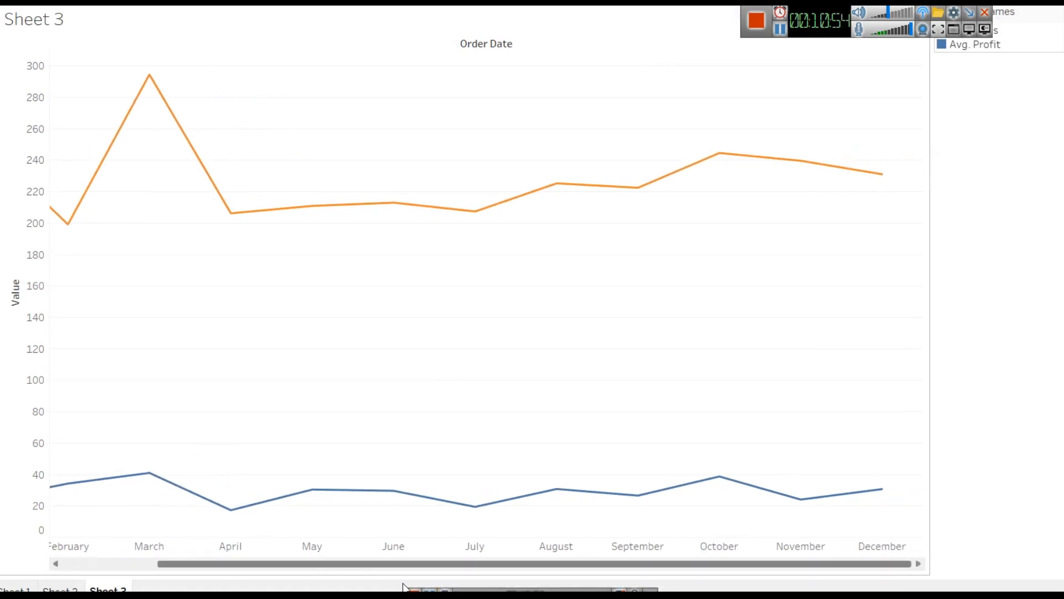
drag(221, 563, 123, 570)
drag(831, 33, 1056, 148)
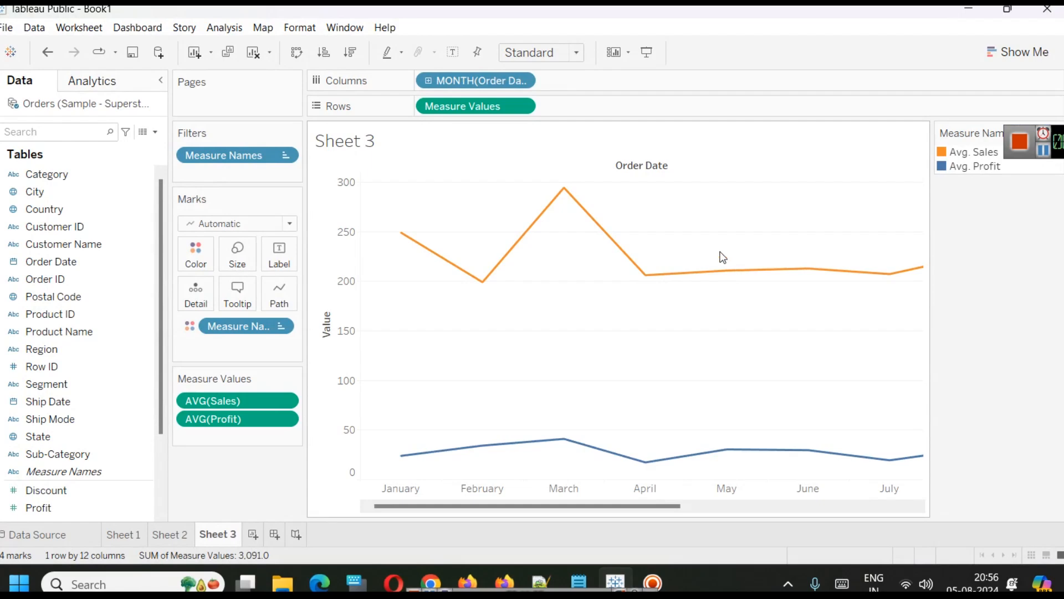
click(652, 59)
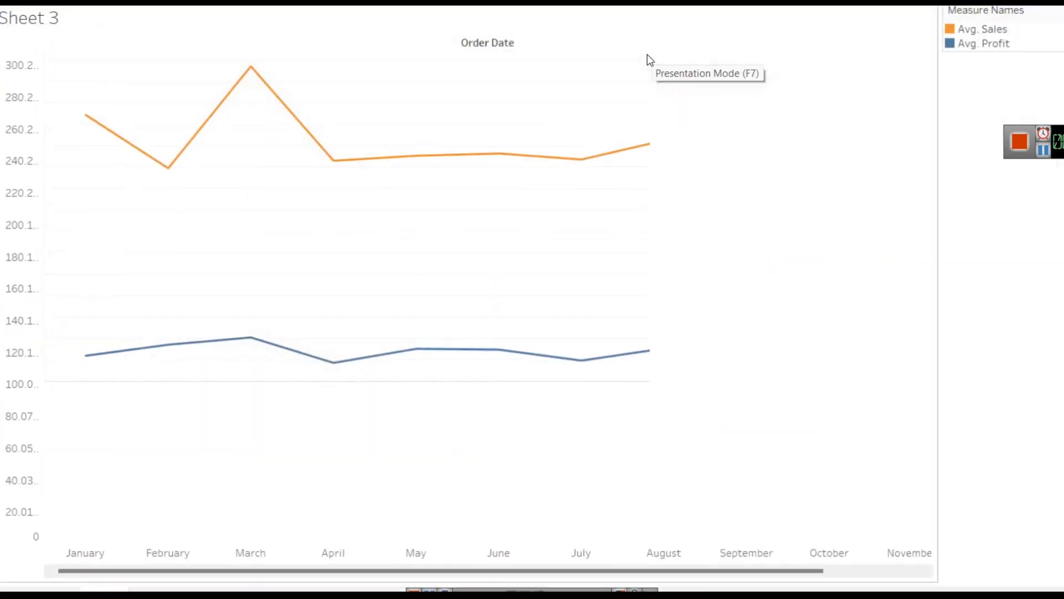
key(Escape)
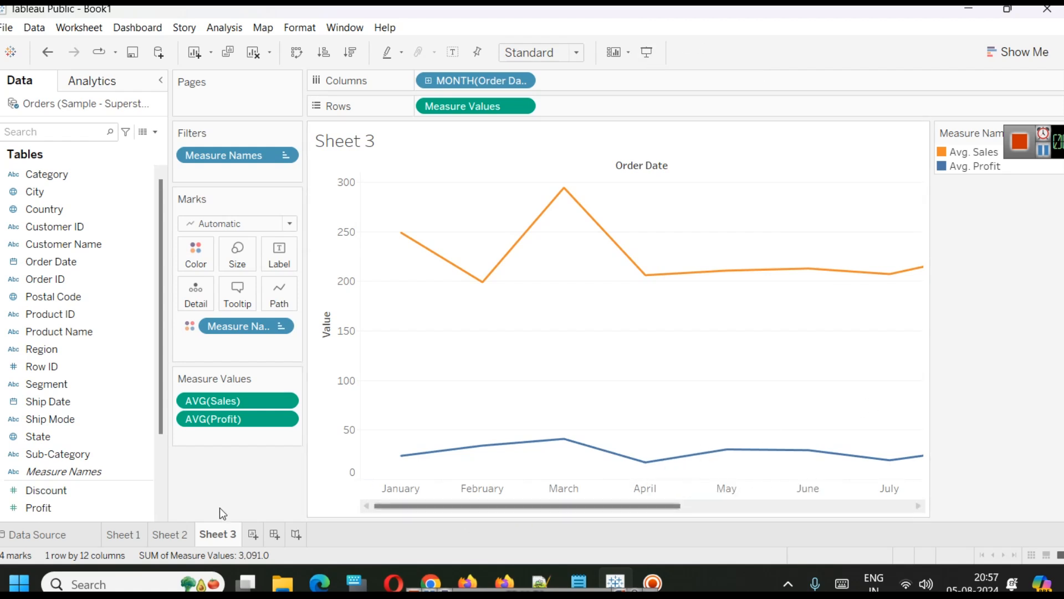
Create a new blank worksheet.
click(170, 533)
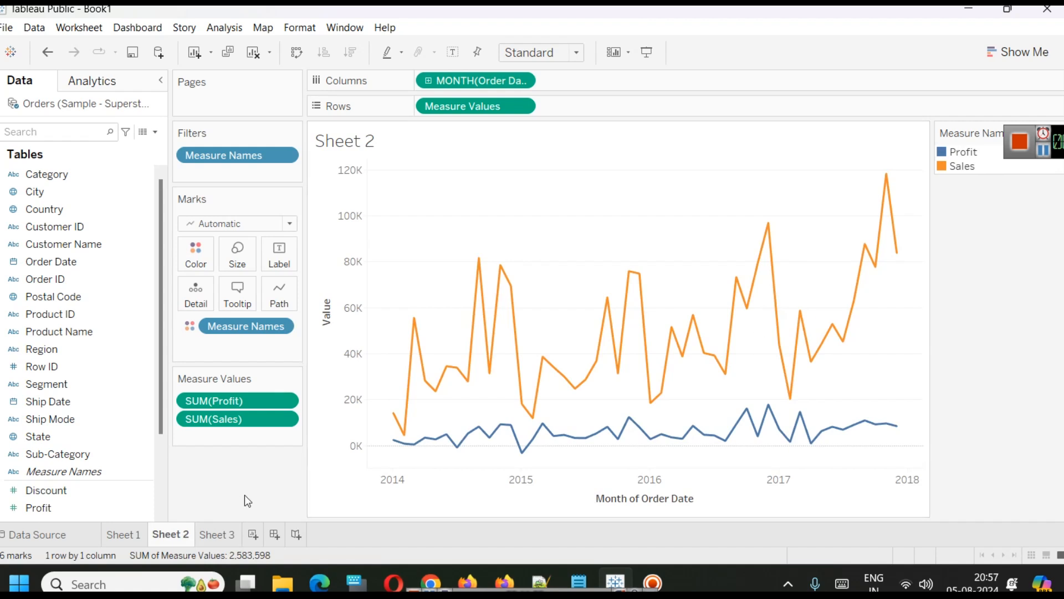
right_click(169, 538)
click(253, 535)
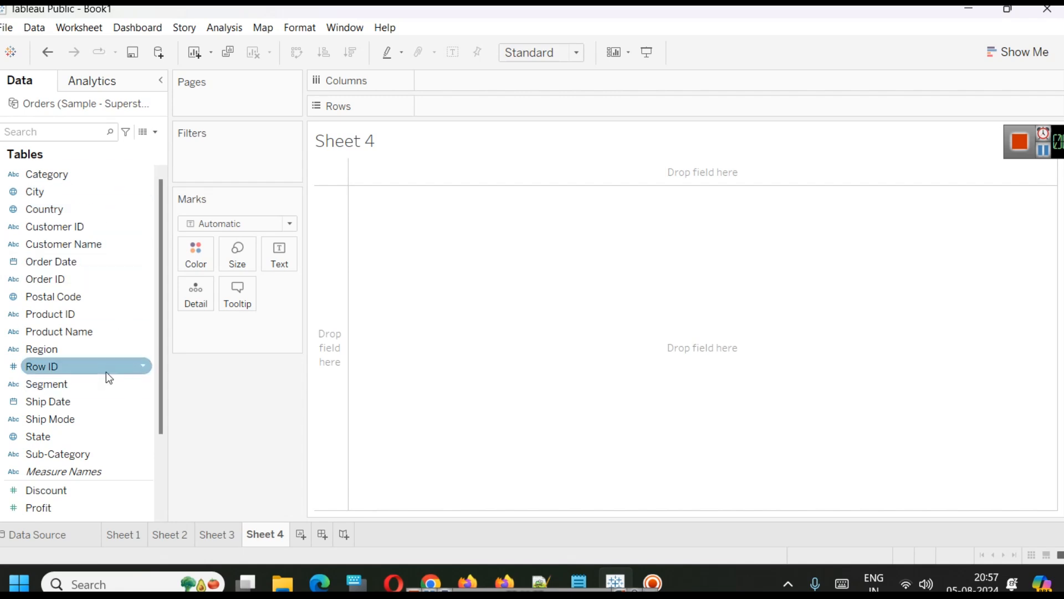
Place Order Date on Columns as a continuous Month date.
drag(74, 263, 502, 81)
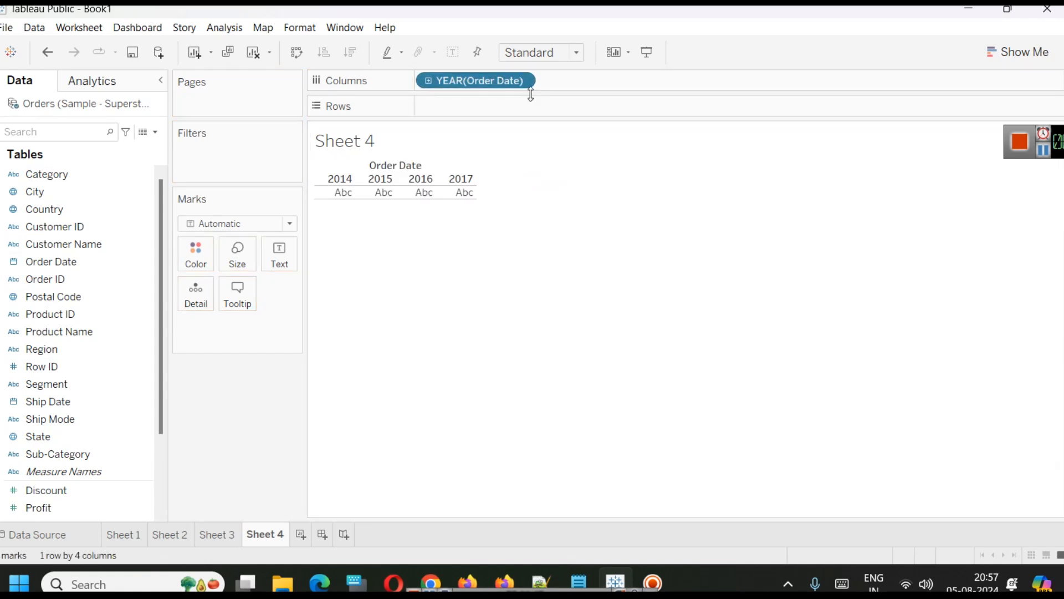
click(522, 81)
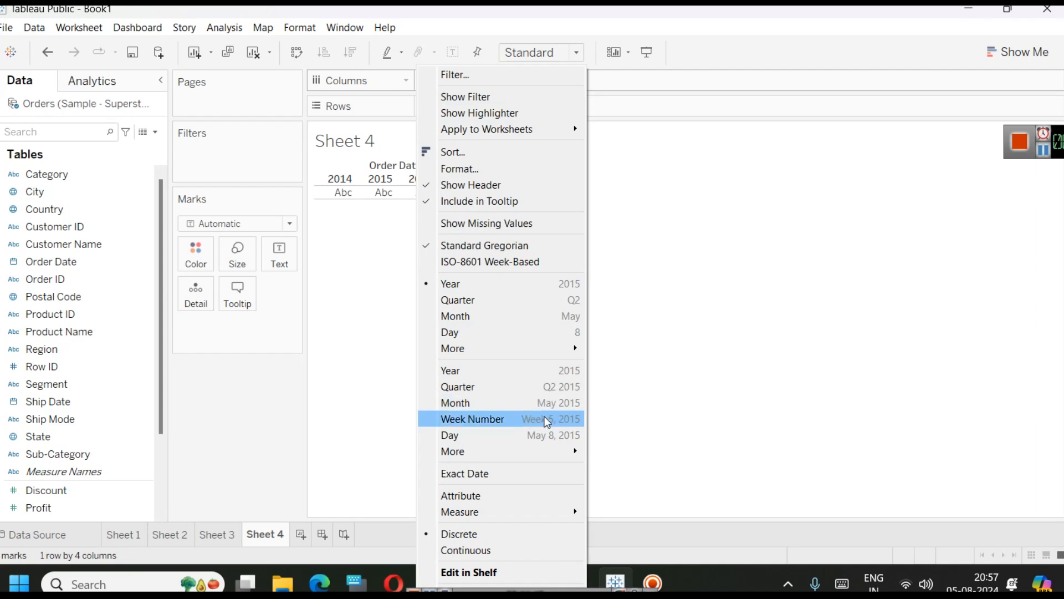
click(547, 404)
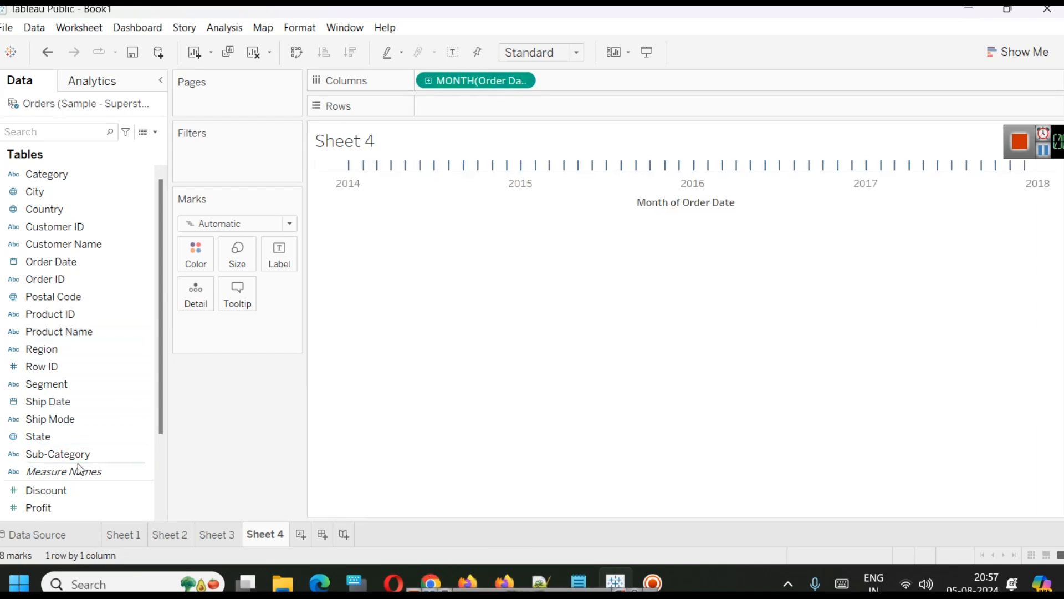
Plot Sales on Rows against the monthly Order Date.
scroll(77, 464, down, 2)
click(78, 421)
drag(78, 438, 510, 122)
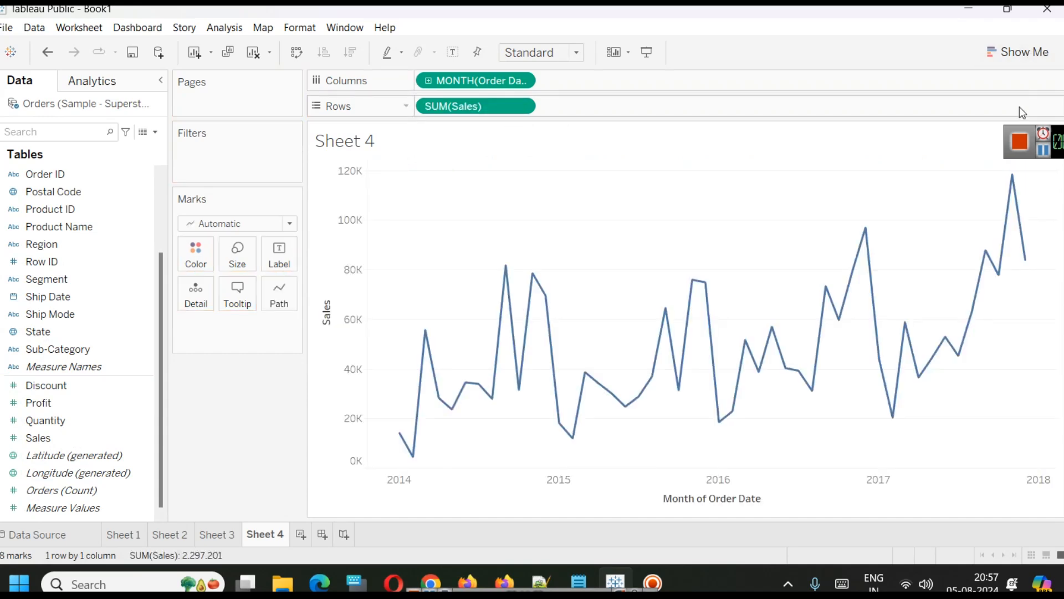
Add Profit on a separate right-hand axis, then remove it from Rows again.
drag(1063, 132, 986, 42)
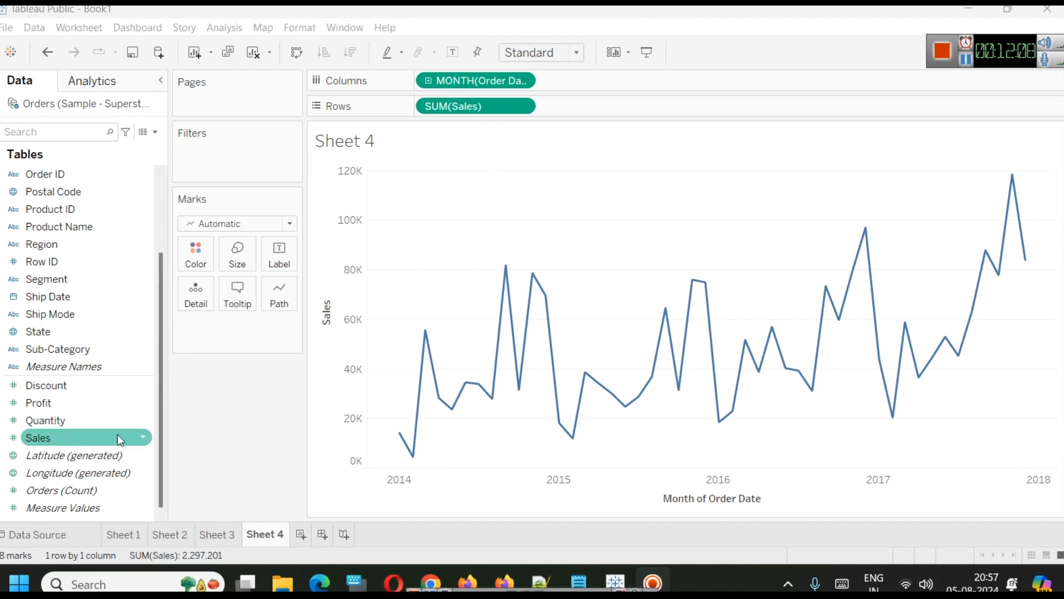
drag(96, 401, 36, 421)
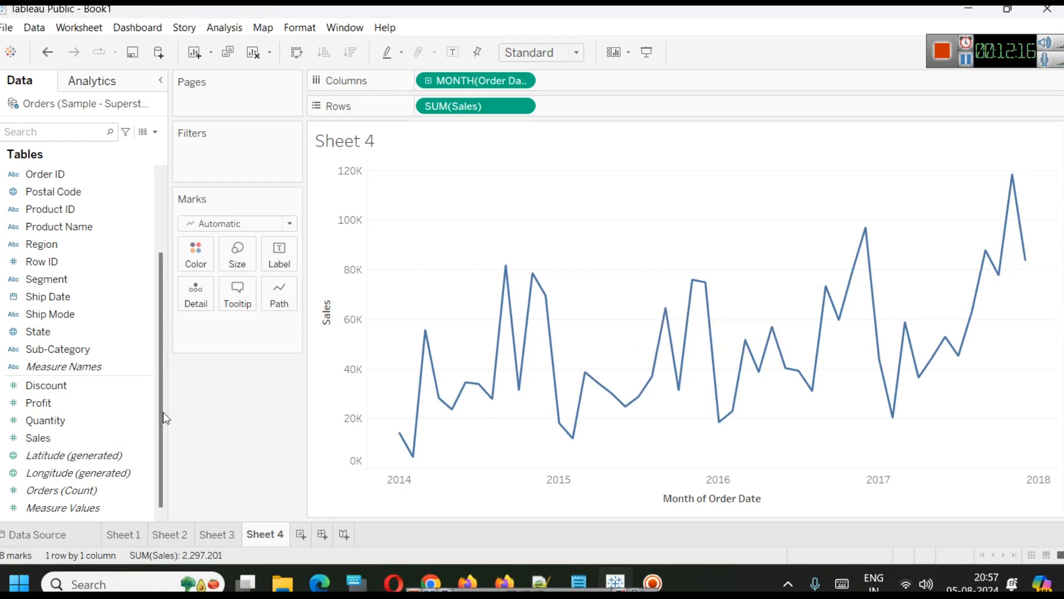
drag(50, 409, 1059, 249)
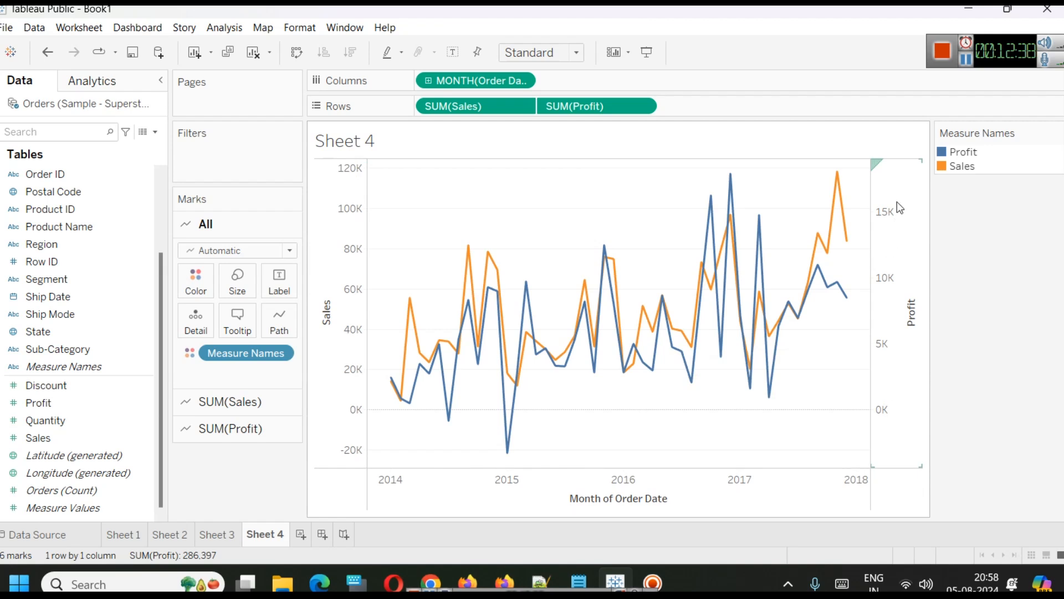
drag(563, 105, 31, 408)
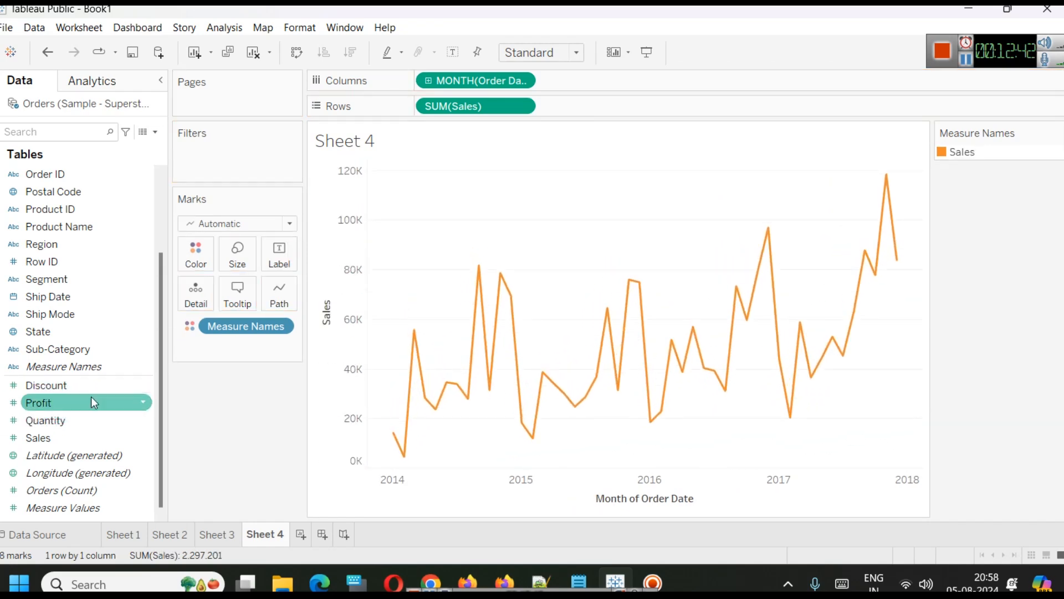
Add Quantity on a separate right-hand axis alongside Sales.
drag(55, 422, 920, 290)
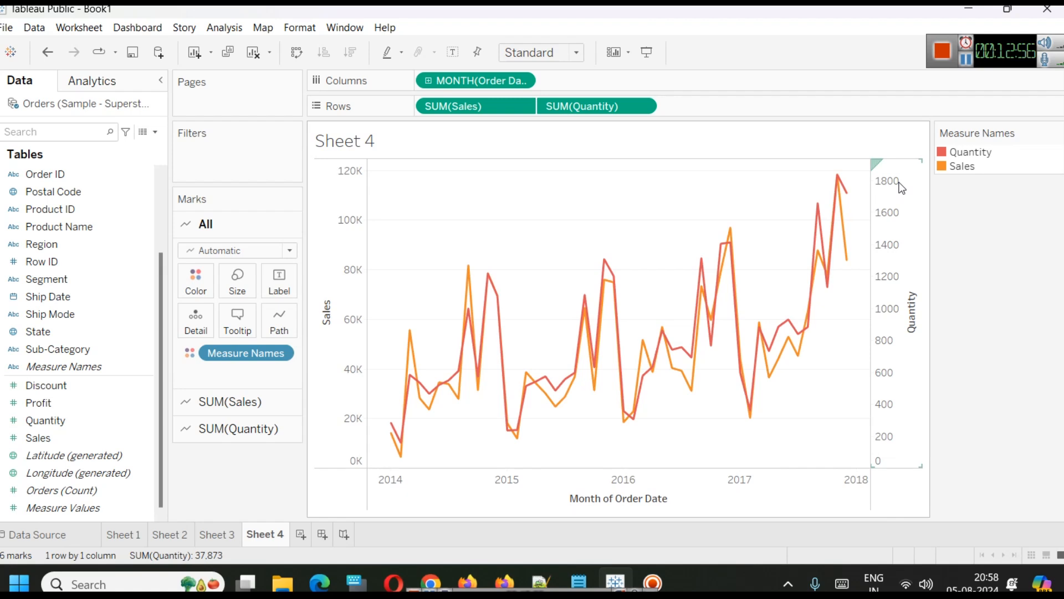
mouse_move(391, 433)
mouse_move(846, 203)
double_click(964, 167)
click(703, 133)
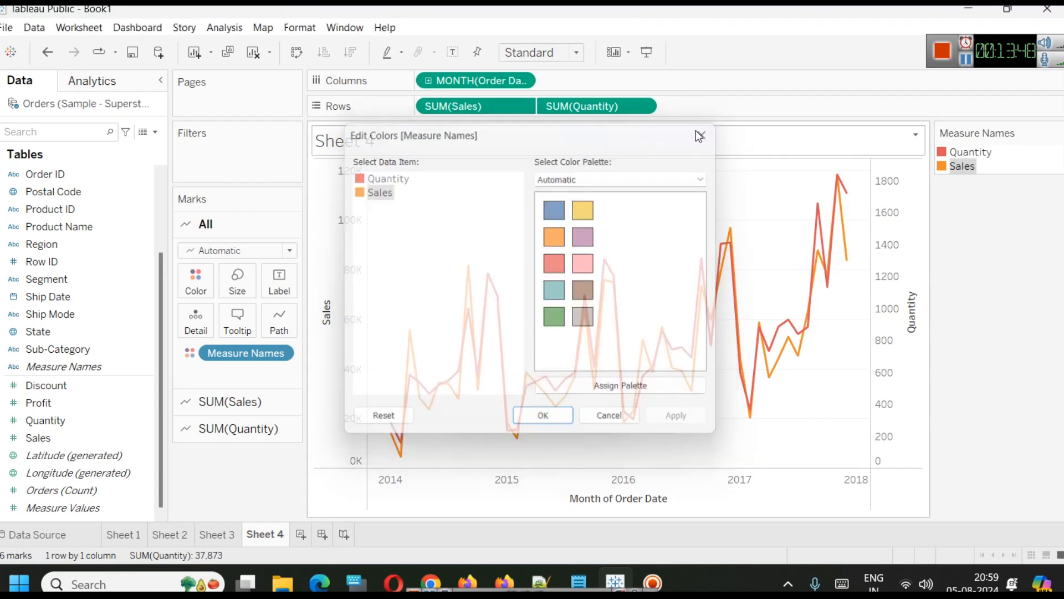
double_click(956, 158)
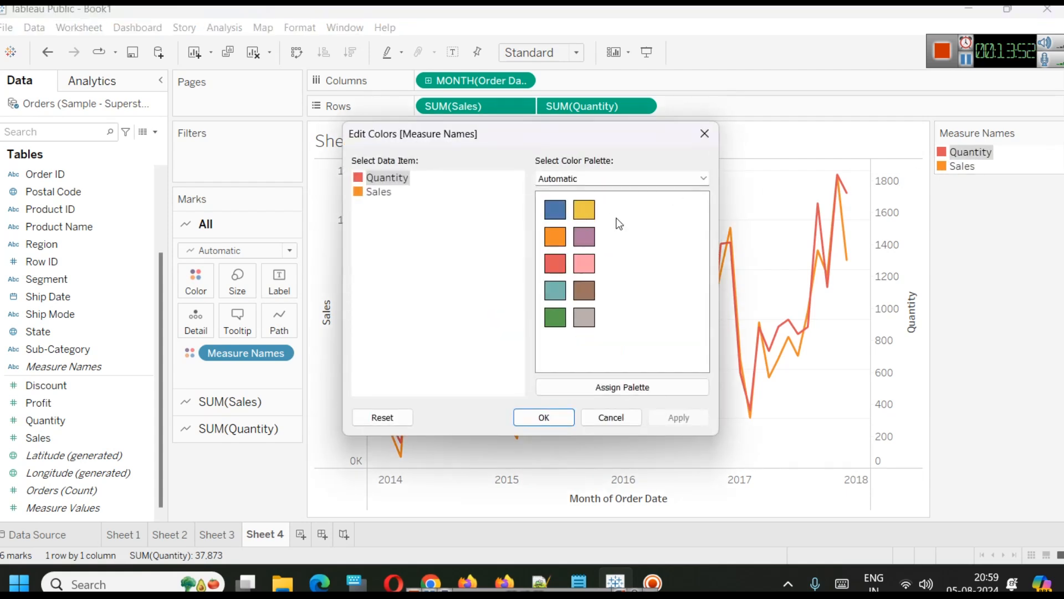
click(621, 423)
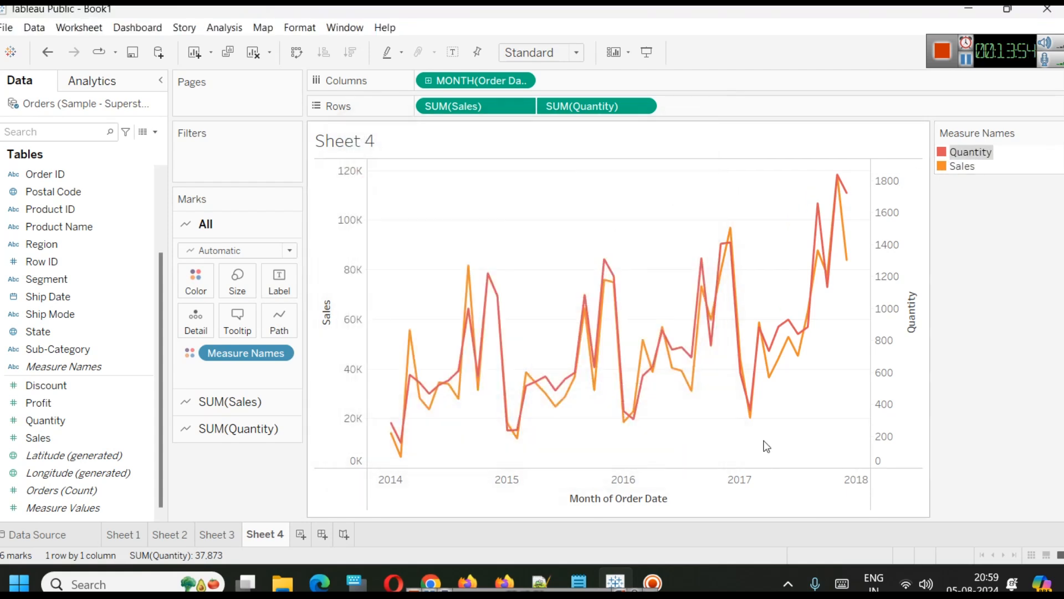
Inspect individual Sales and Quantity data points on the dual-axis chart.
click(838, 182)
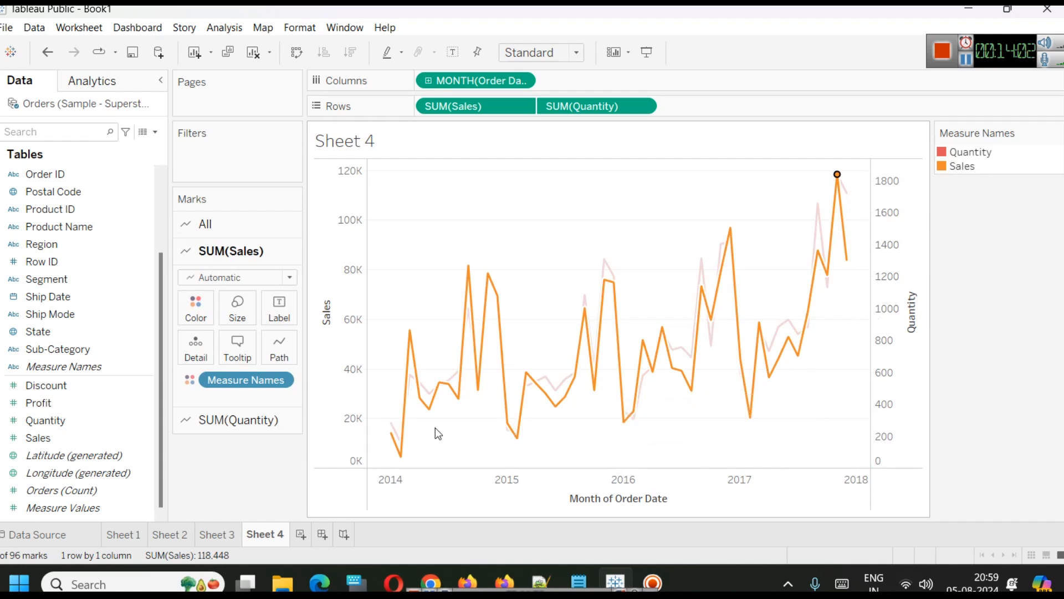
click(740, 167)
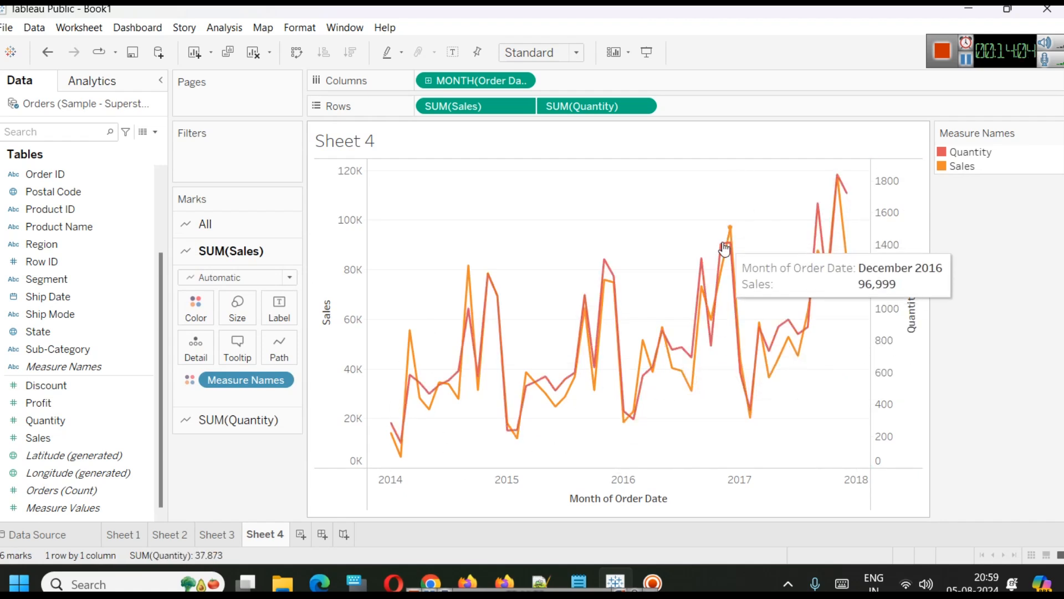
mouse_move(721, 254)
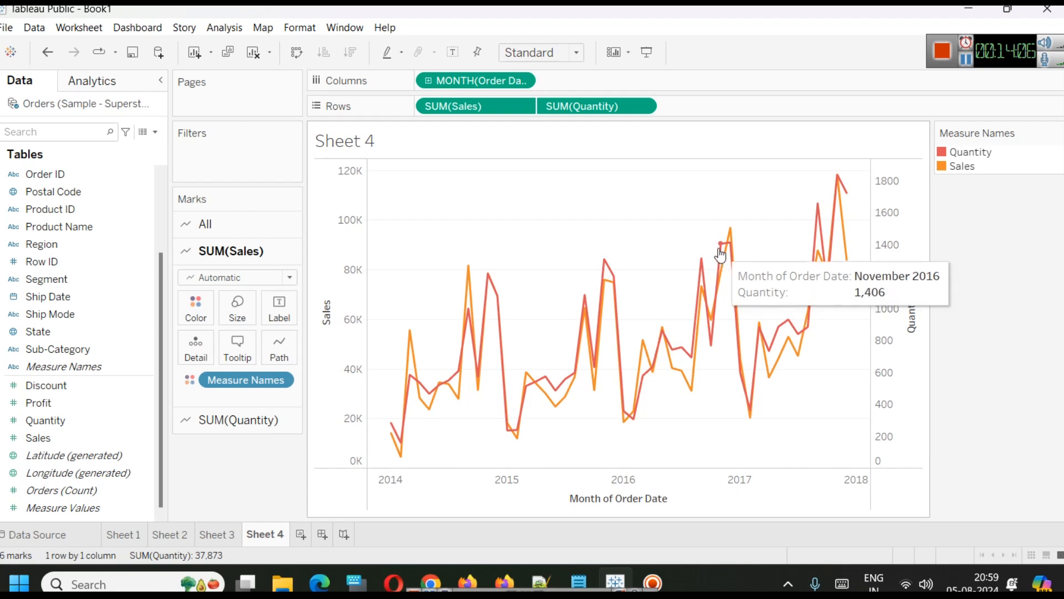
click(721, 252)
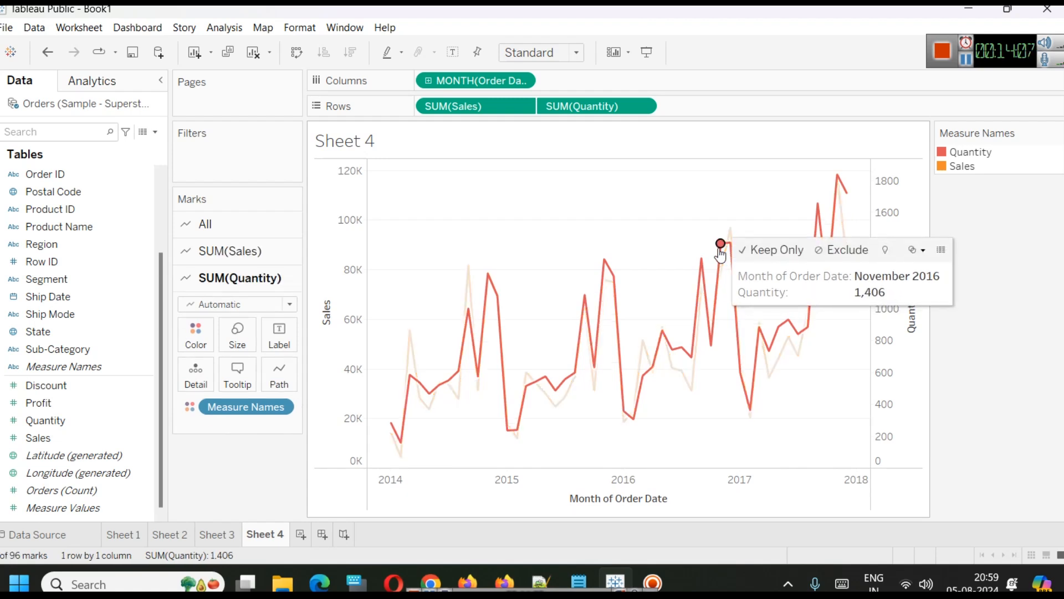
click(809, 451)
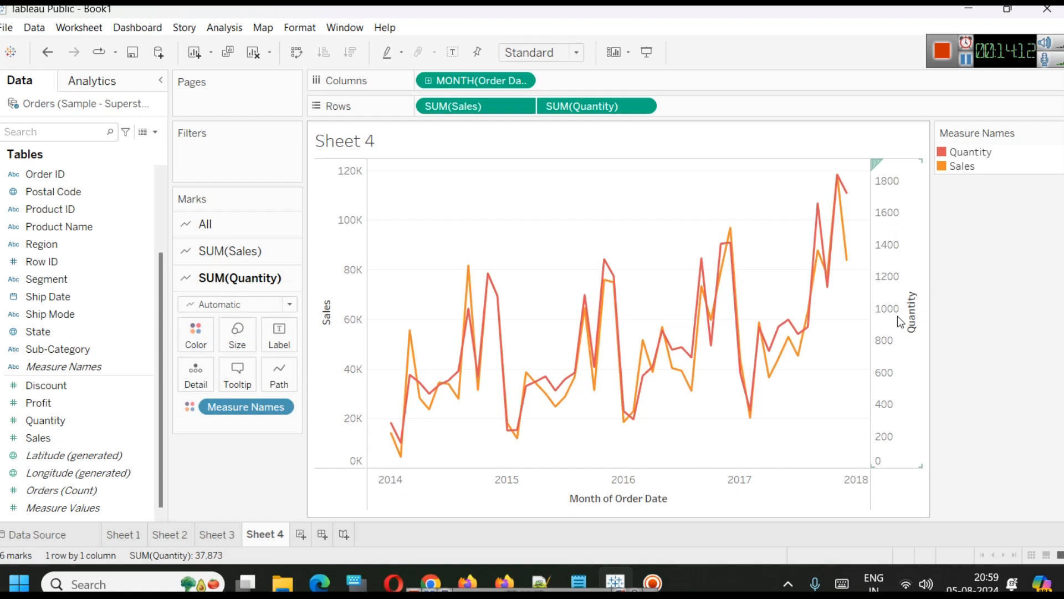
mouse_move(688, 347)
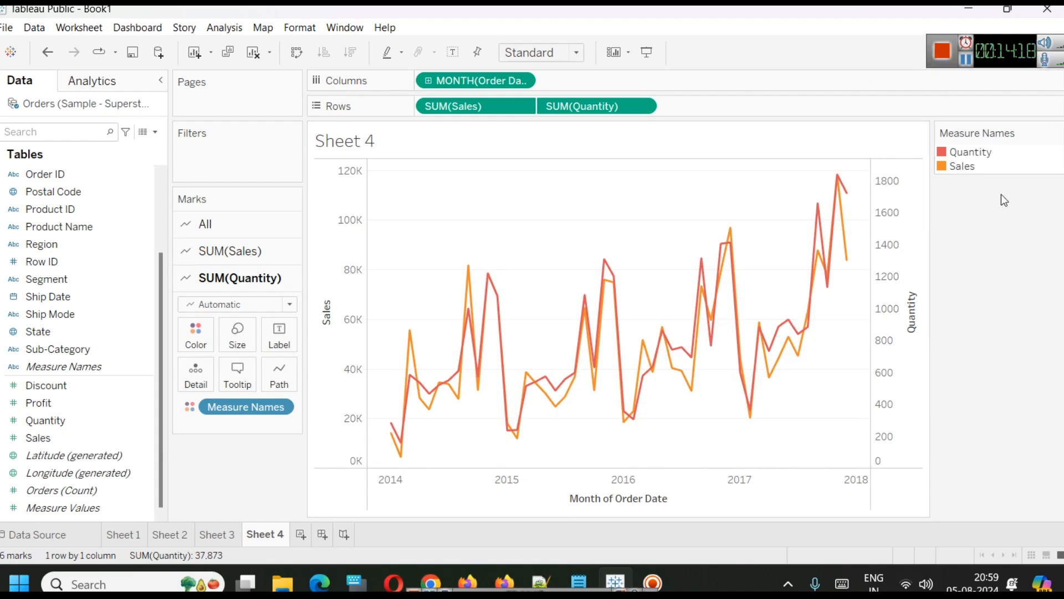
Change the Quantity line colour to green in the Measure Names colour settings.
double_click(975, 152)
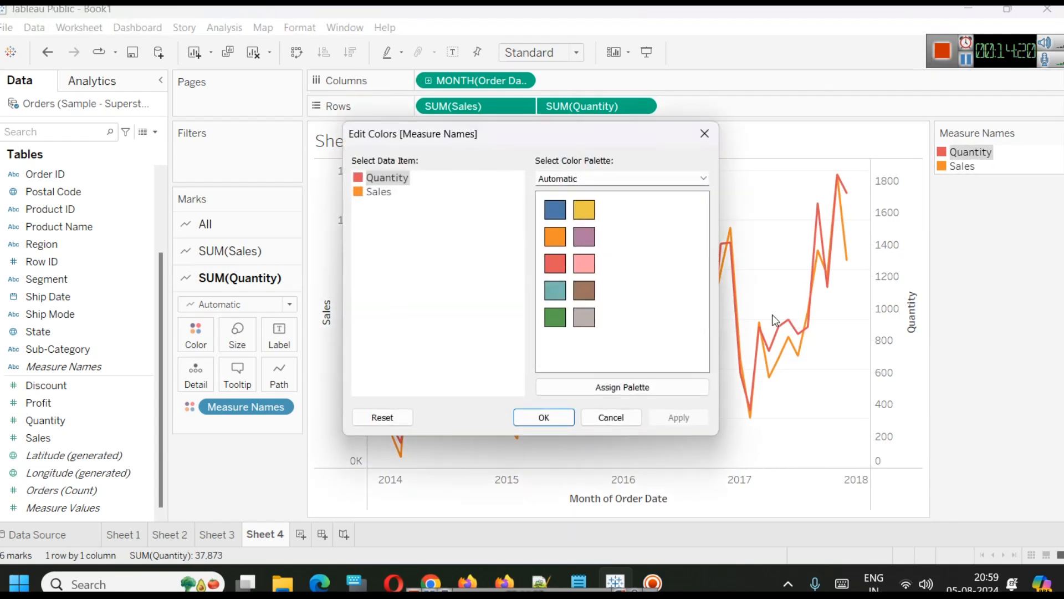
click(556, 318)
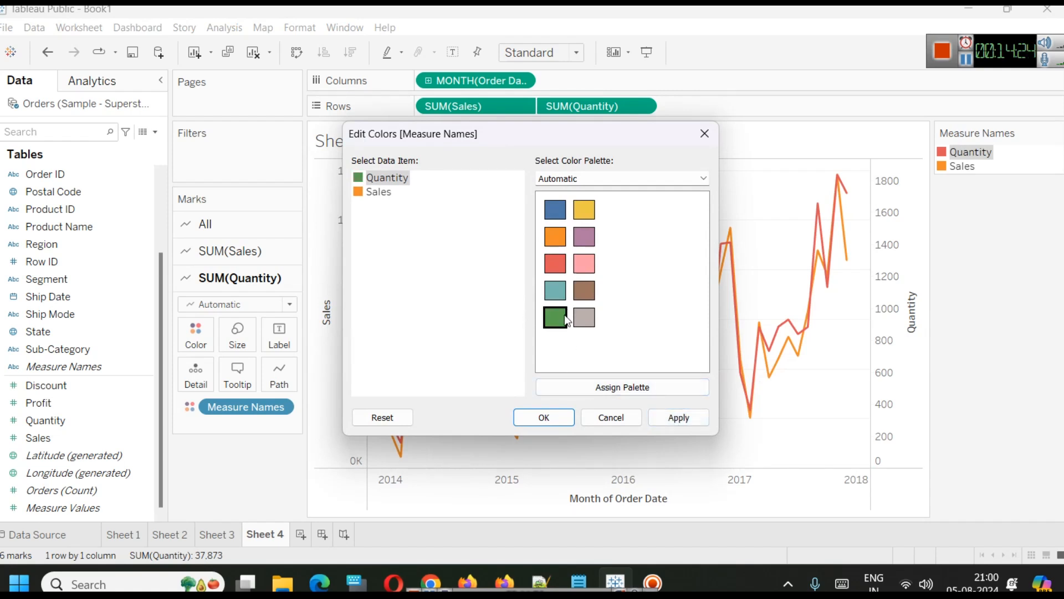
click(677, 417)
click(546, 416)
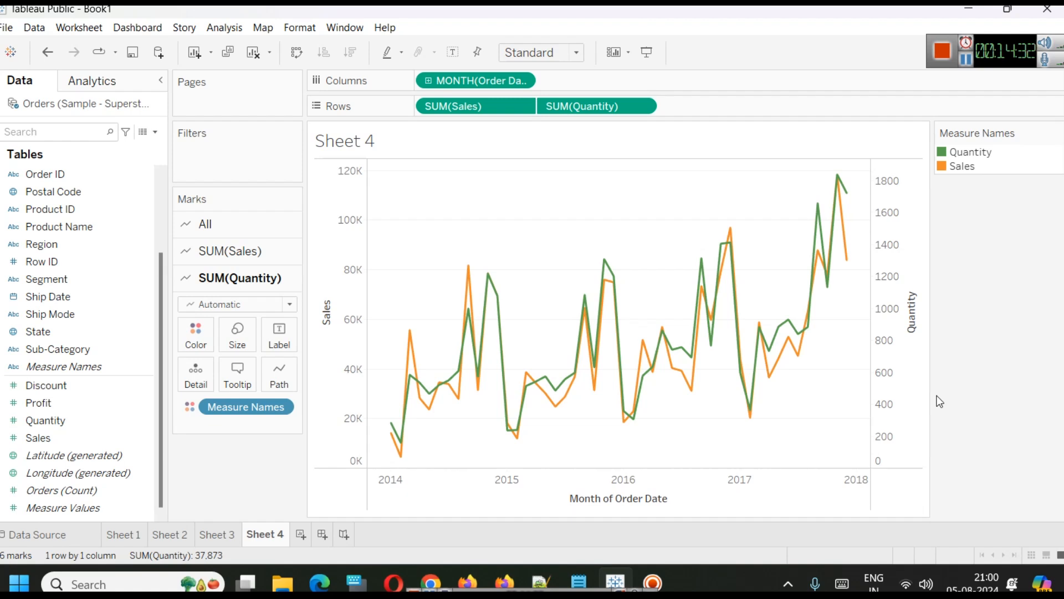
Duplicate Sheet 4 as a new worksheet.
right_click(260, 530)
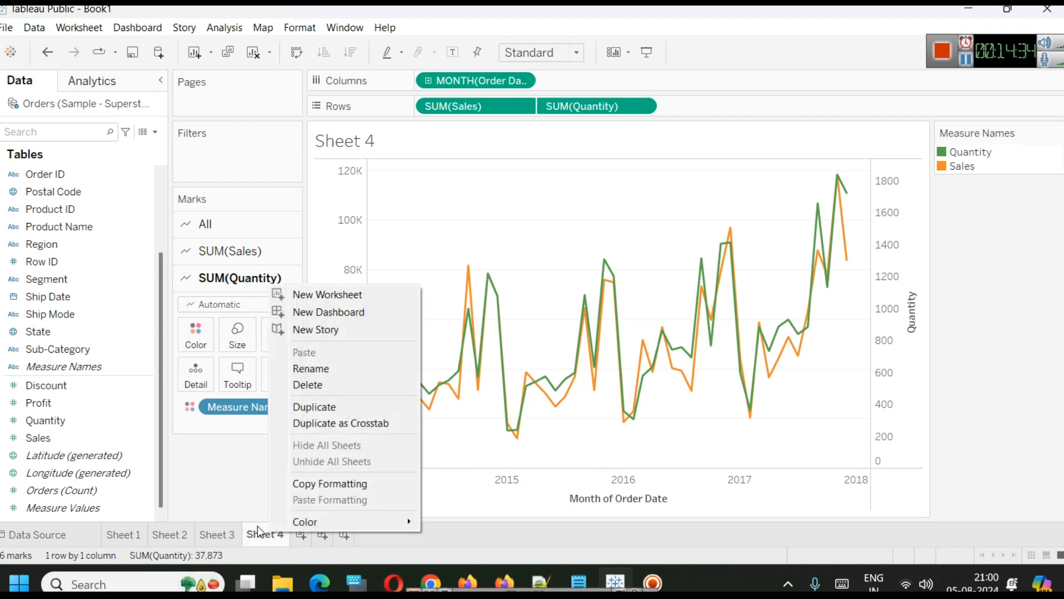
click(349, 406)
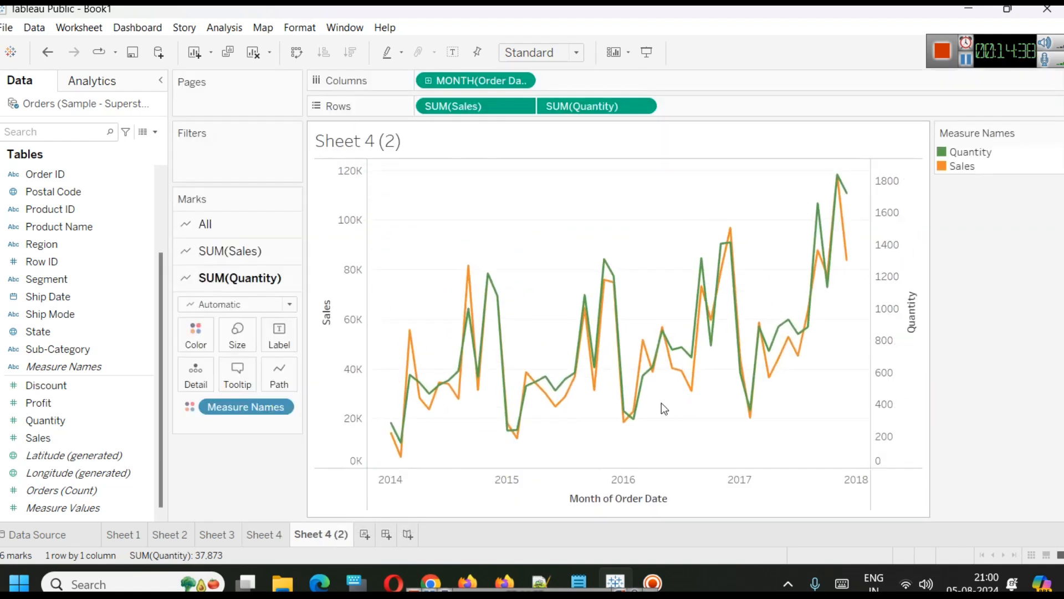
mouse_move(624, 434)
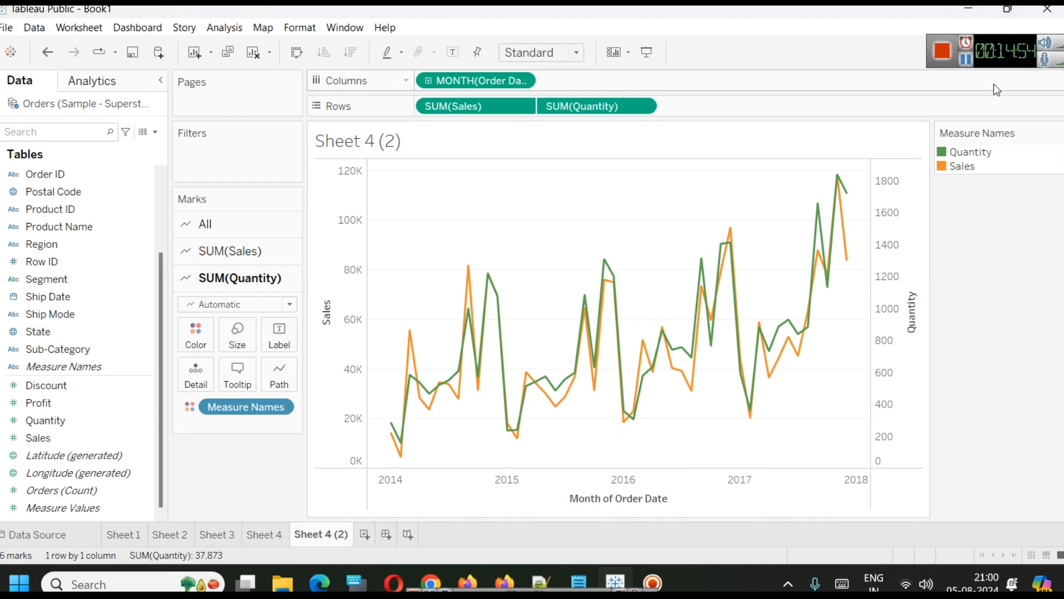
Start saving the workbook to Tableau Public and sign in to the account.
click(6, 28)
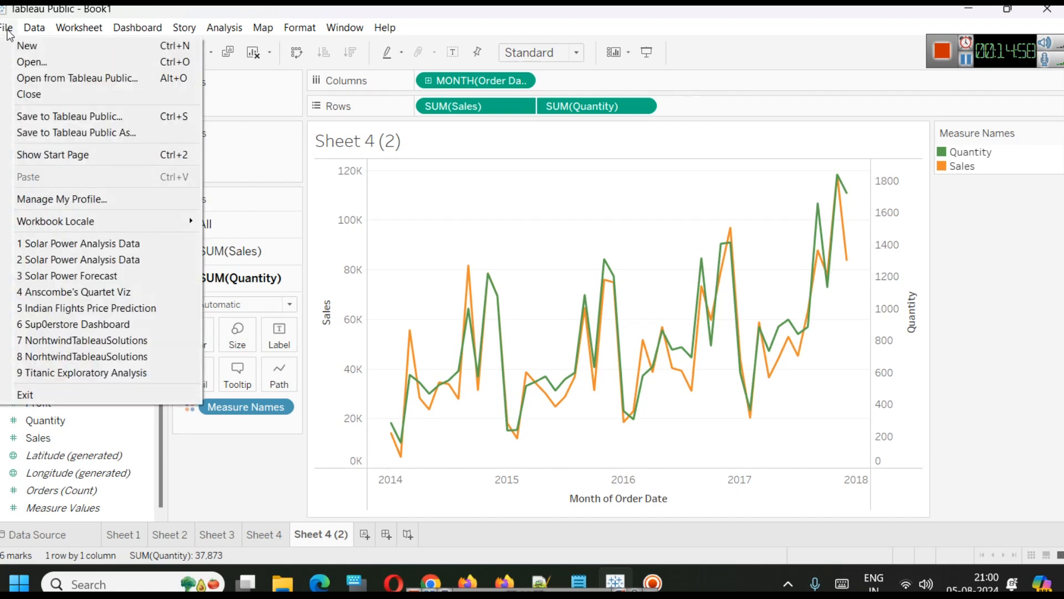
click(81, 118)
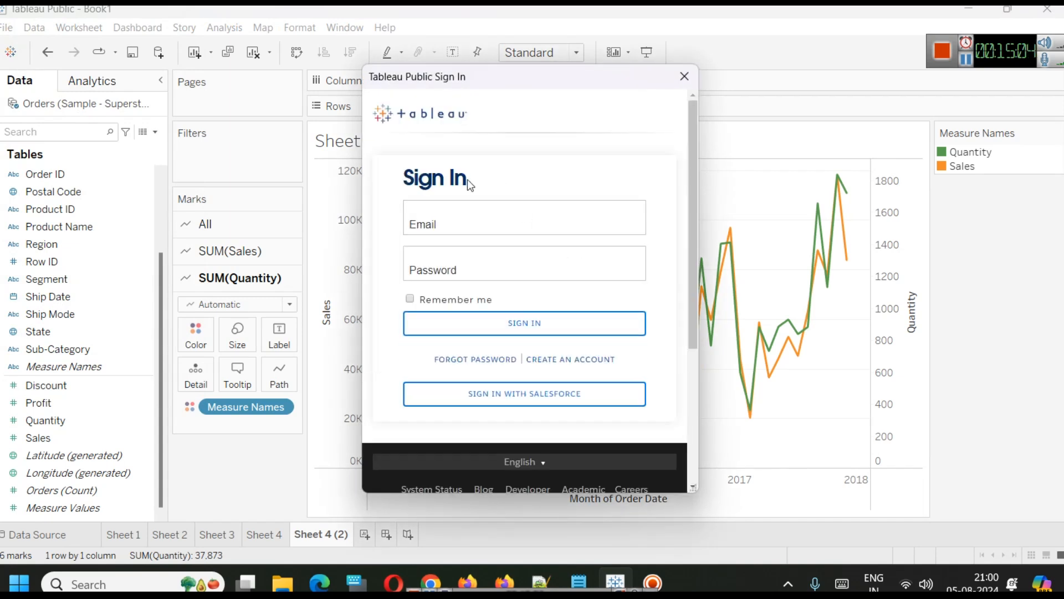
click(472, 211)
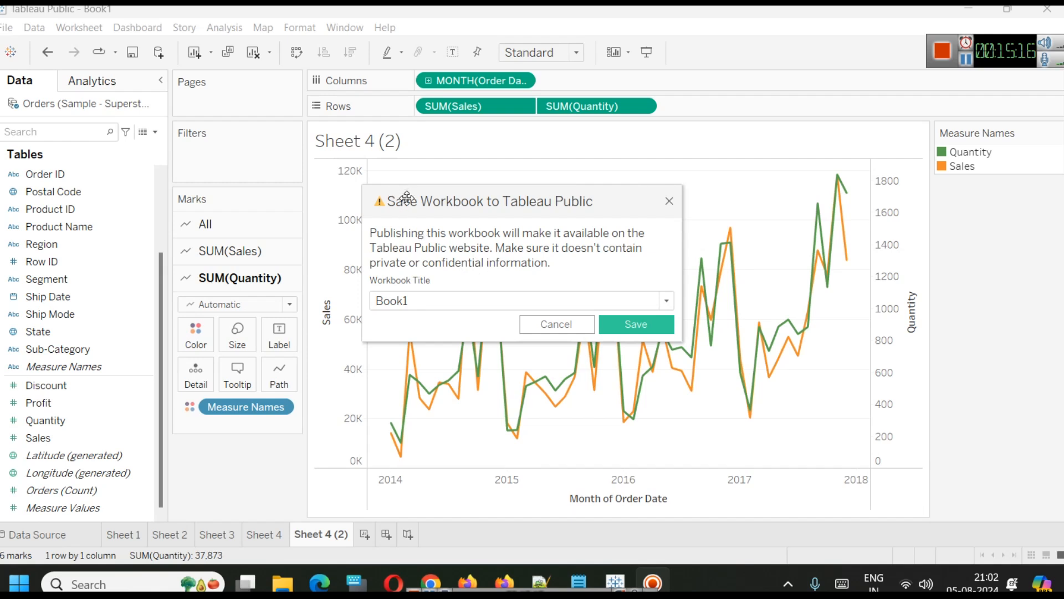
Publish the workbook to Tableau Public with the title DA Class 5 5 Aug.
click(528, 299)
key(ctrl+a)
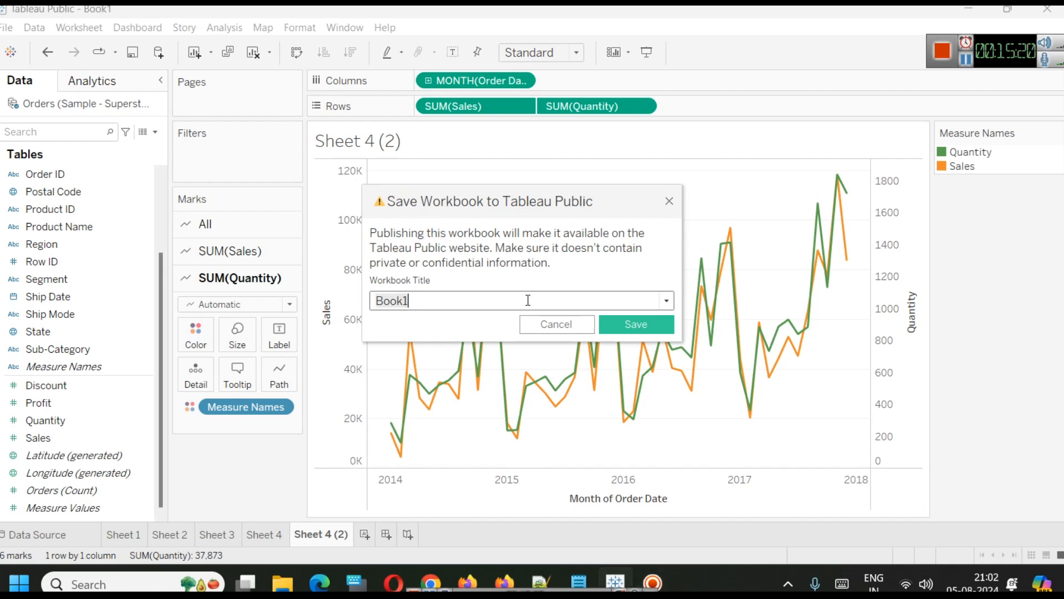
text(D)
text(ata)
key(BackSpace)
key(BackSpace)
key(BackSpace)
key(BackSpace)
text(A Class)
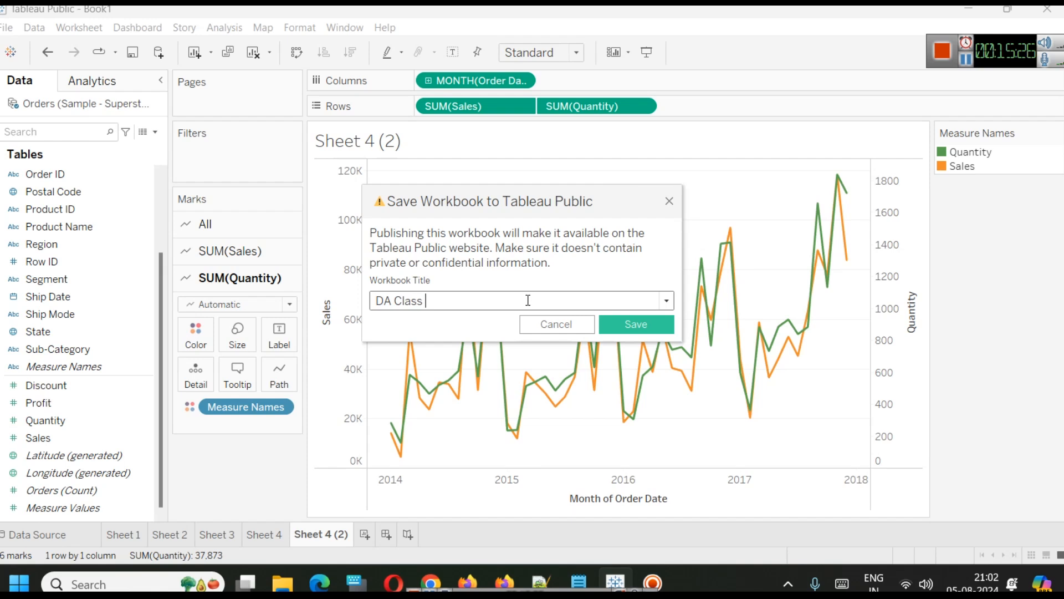
text( 4)
key(BackSpace)
mouse_move(587, 570)
click(674, 514)
click(991, 385)
double_click(453, 299)
text(Aug)
click(639, 325)
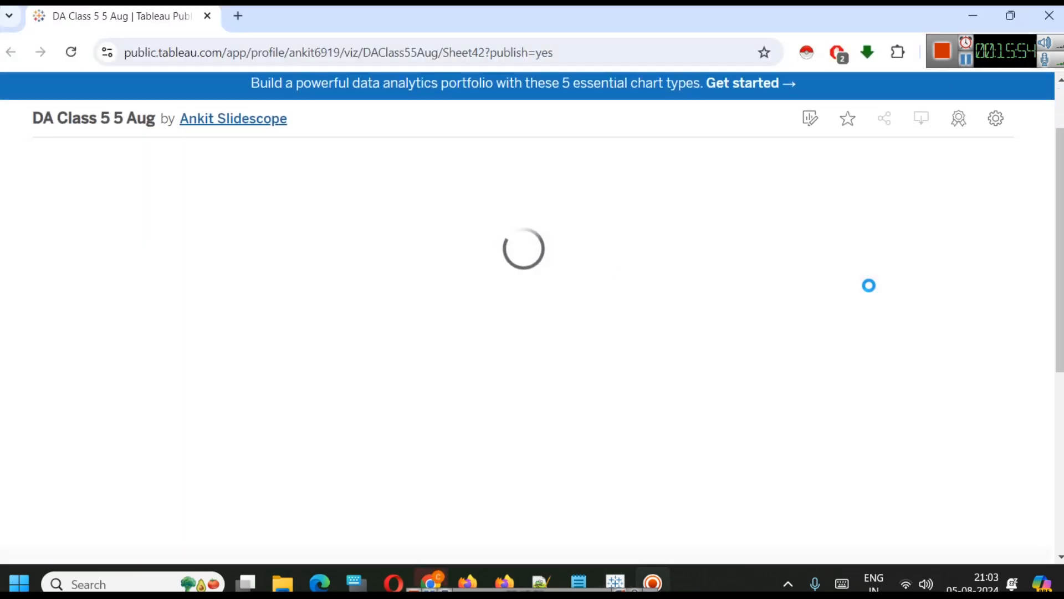
Browse each sheet tab of the published viz in the browser.
scroll(656, 349, down, 3)
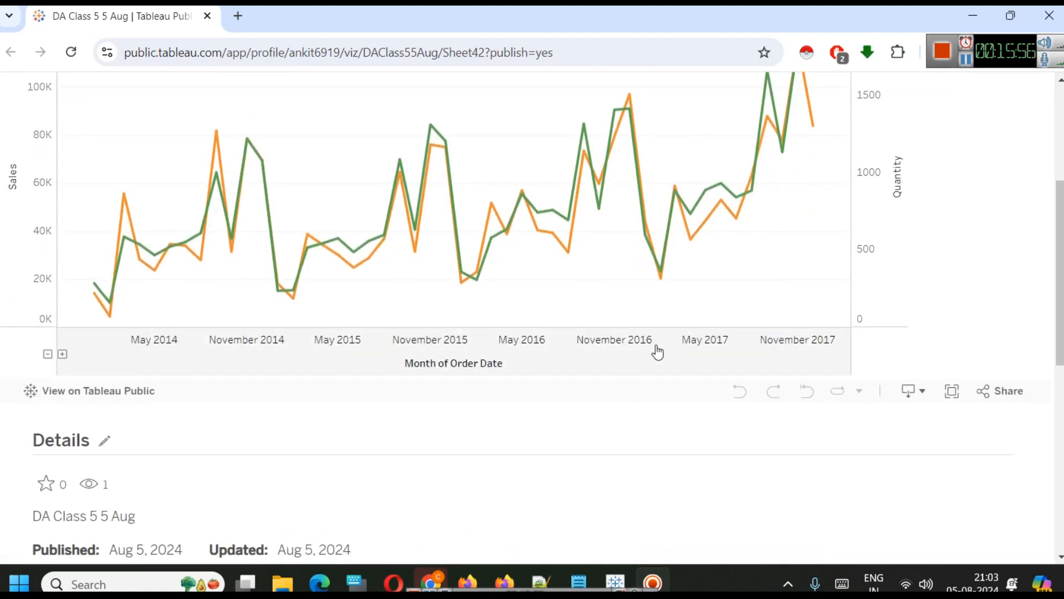
scroll(668, 374, up, 5)
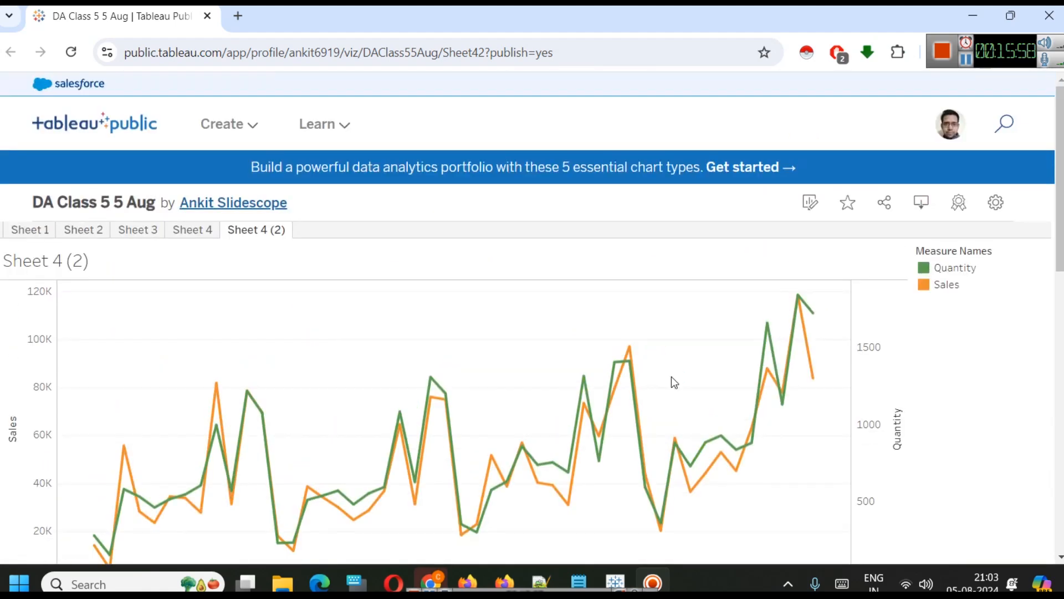
click(21, 230)
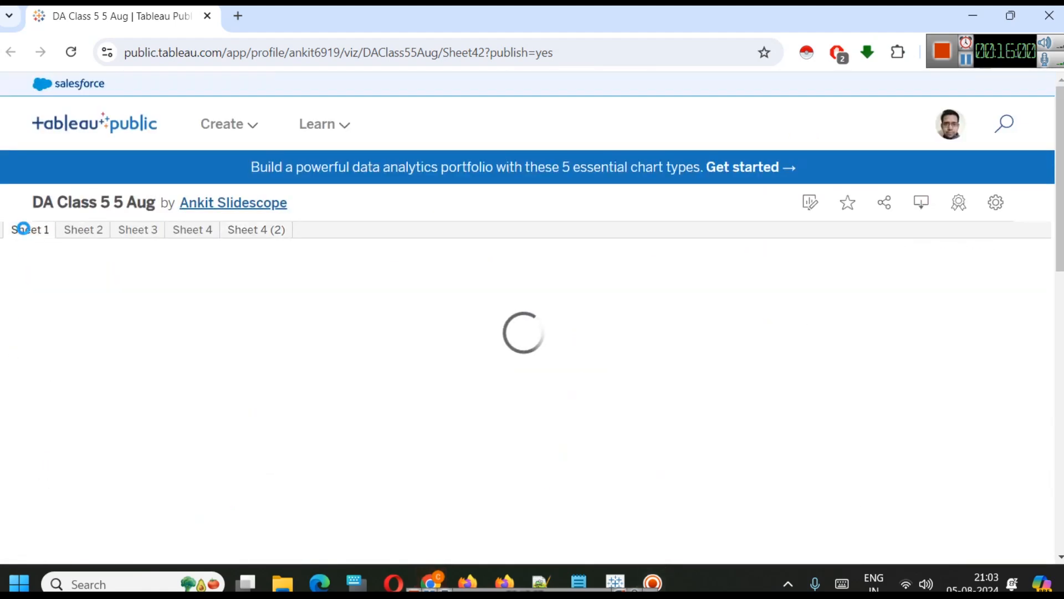
click(74, 236)
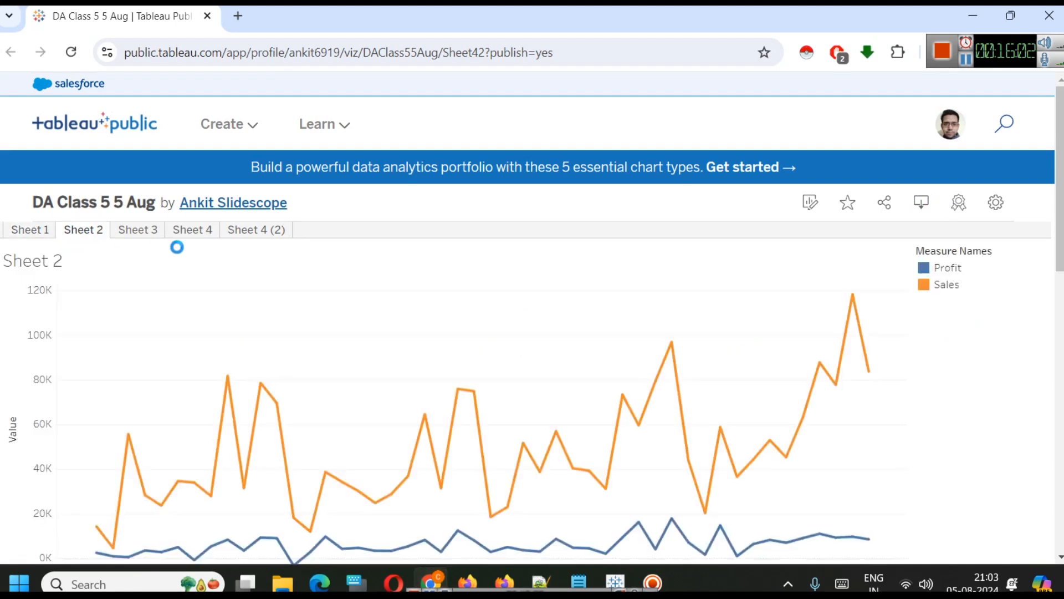
scroll(393, 285, down, 2)
key(ctrl+minus)
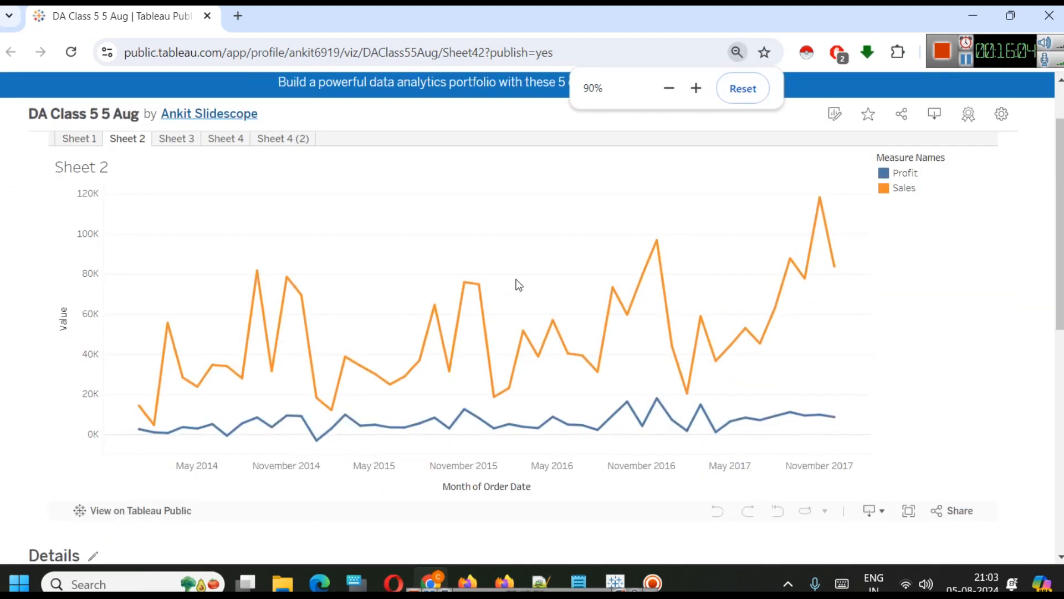
click(177, 139)
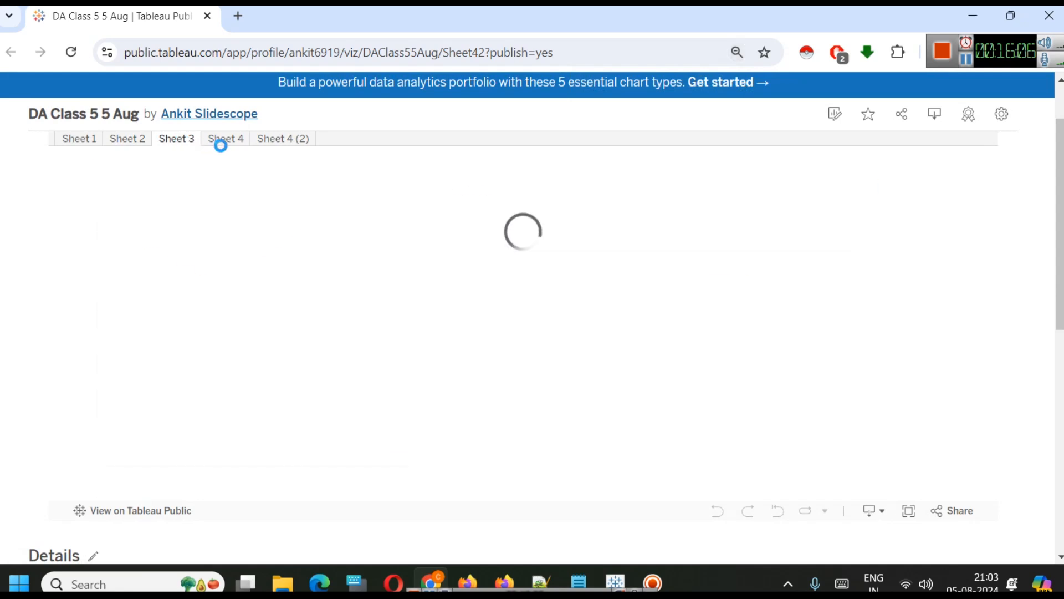
click(226, 145)
click(286, 140)
scroll(609, 333, up, 2)
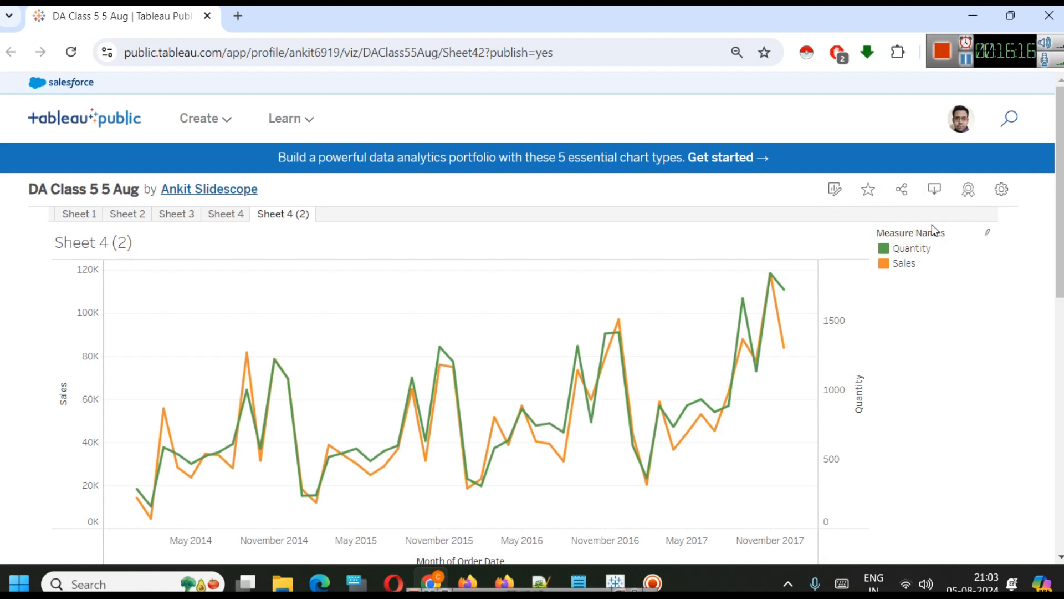
Examine the published viz's download formats and its web editing view.
click(936, 192)
scroll(571, 385, down, 2)
scroll(554, 344, up, 1)
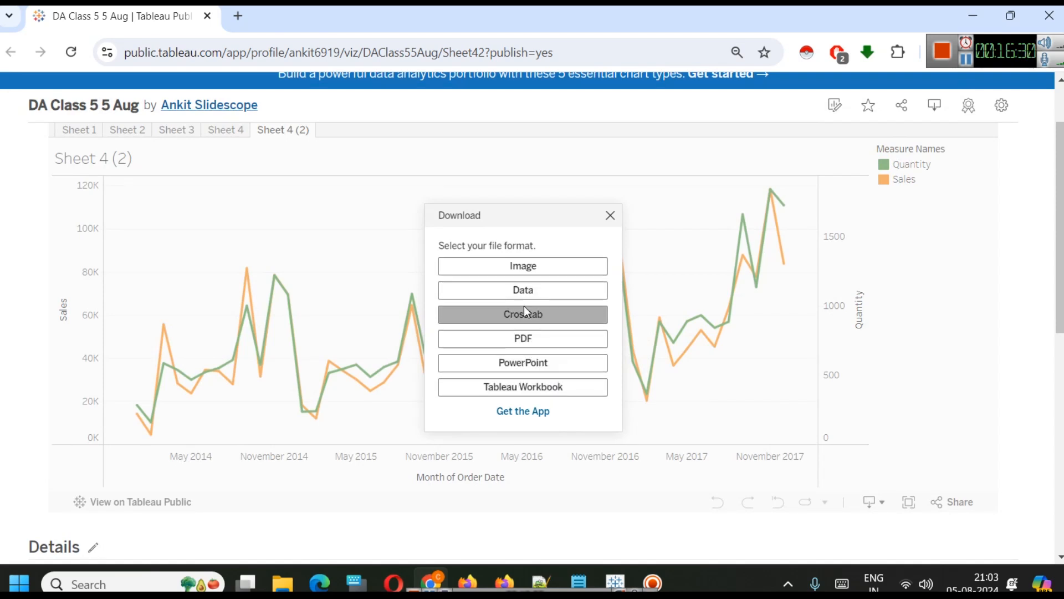
click(610, 216)
scroll(587, 244, up, 2)
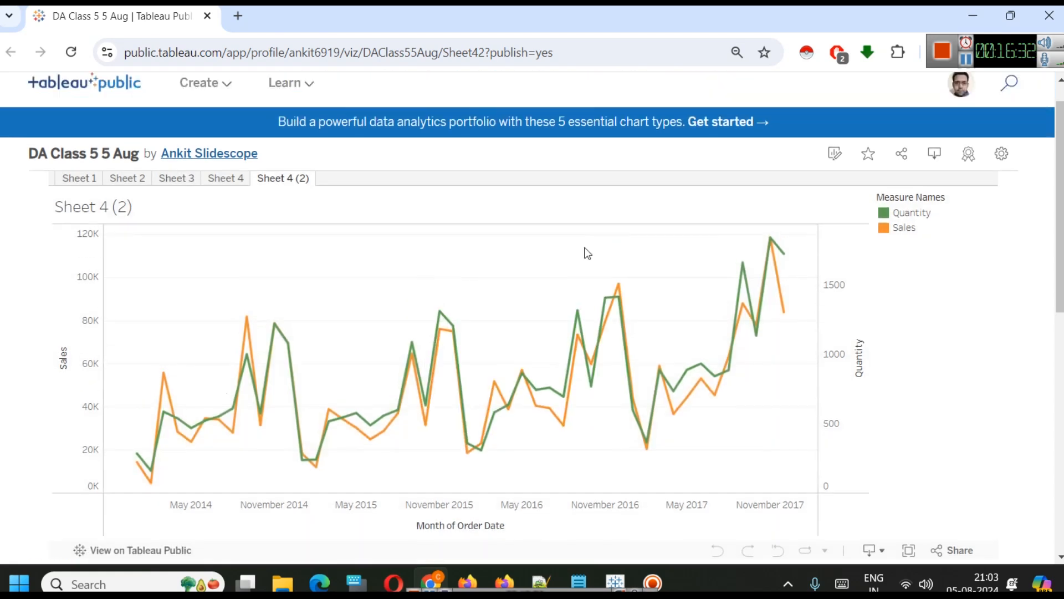
mouse_move(205, 119)
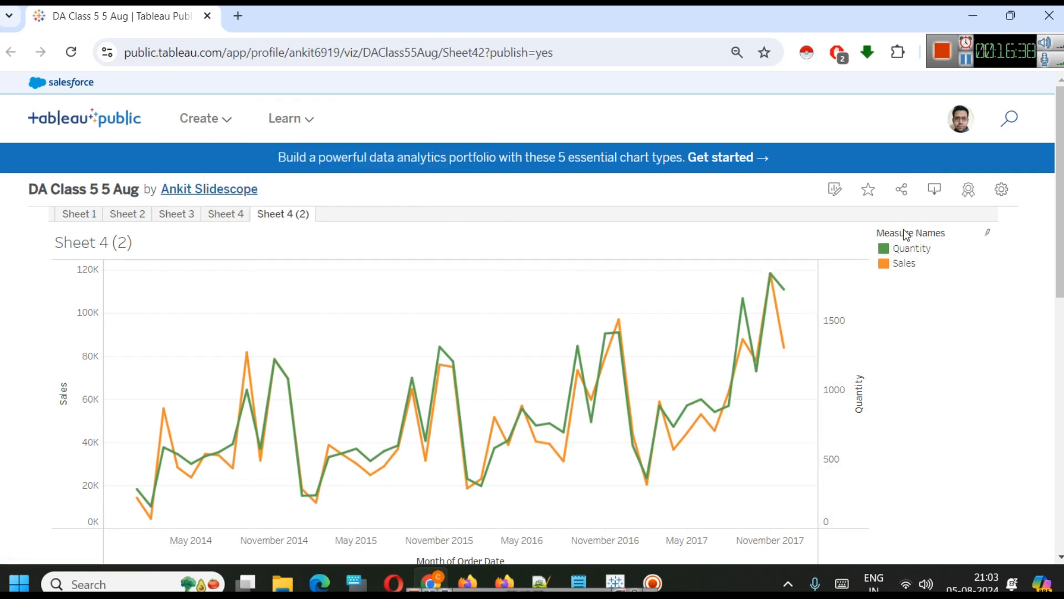
click(837, 190)
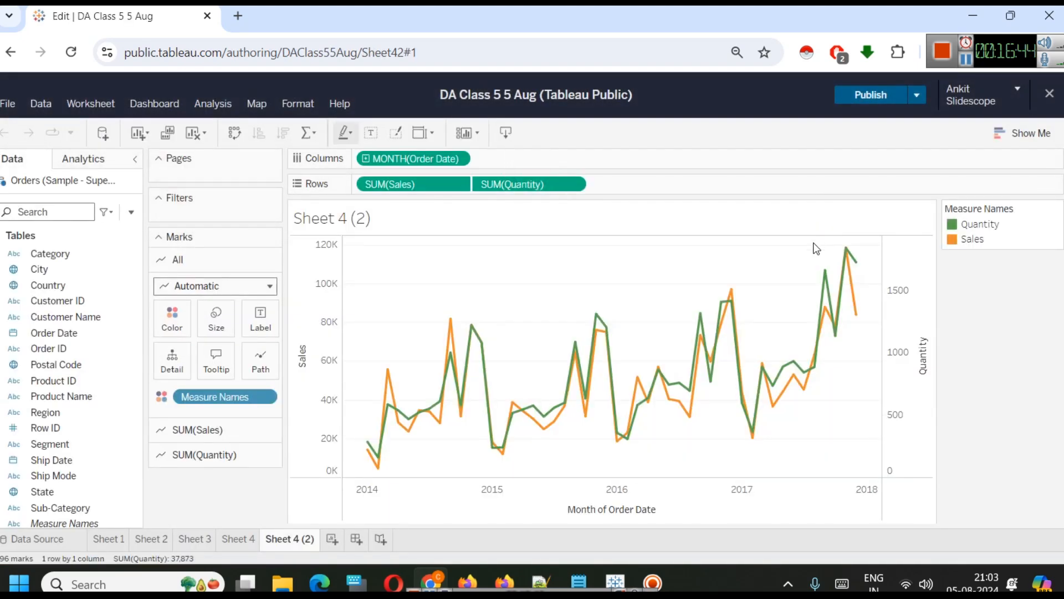
click(10, 52)
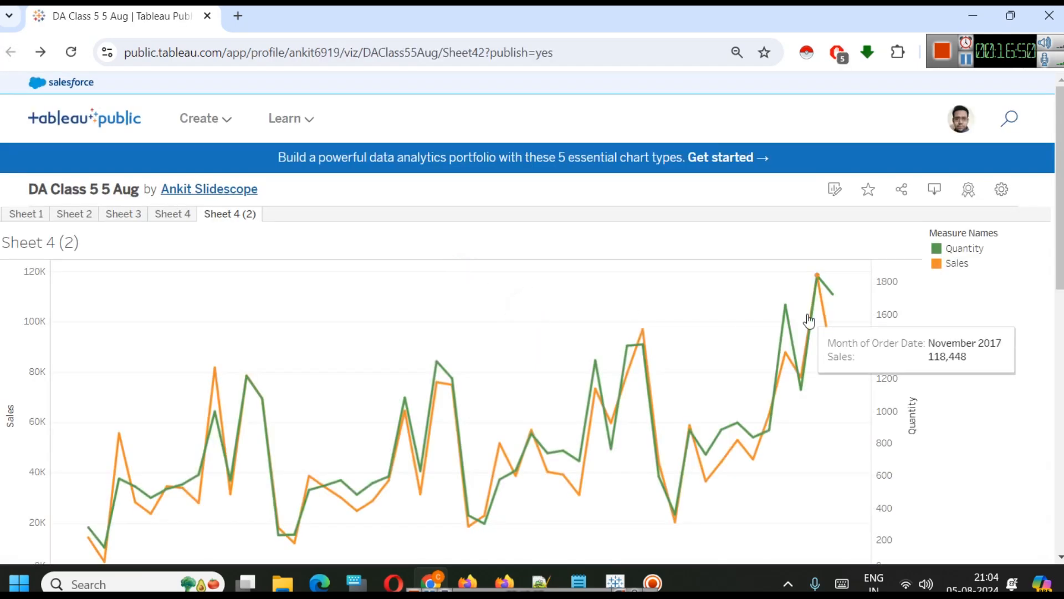
Open the viz settings and toggle Show Viz on Profile off and back on.
click(1008, 191)
scroll(891, 361, down, 2)
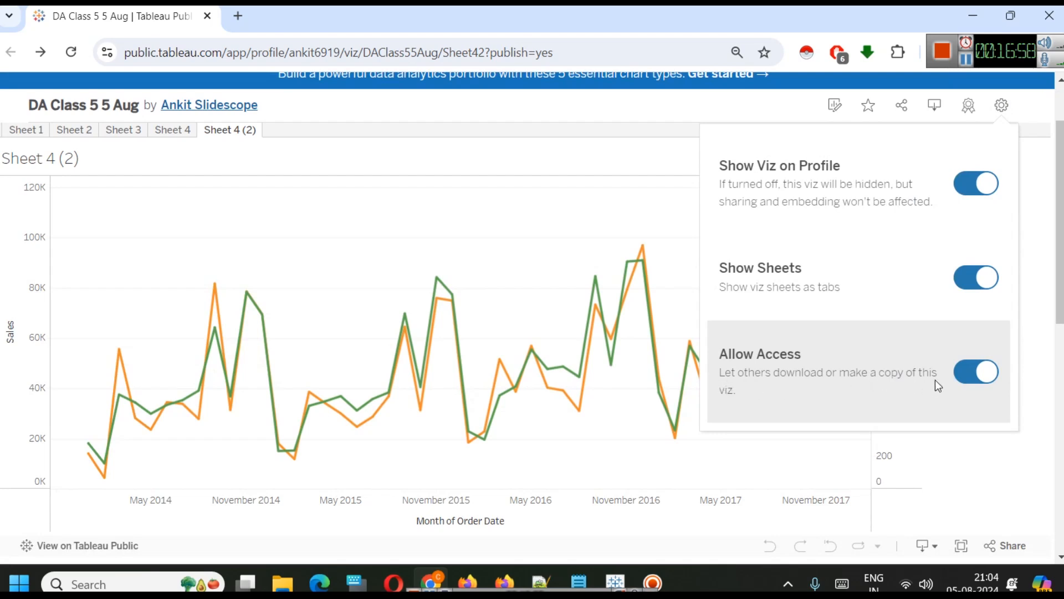
scroll(871, 366, up, 2)
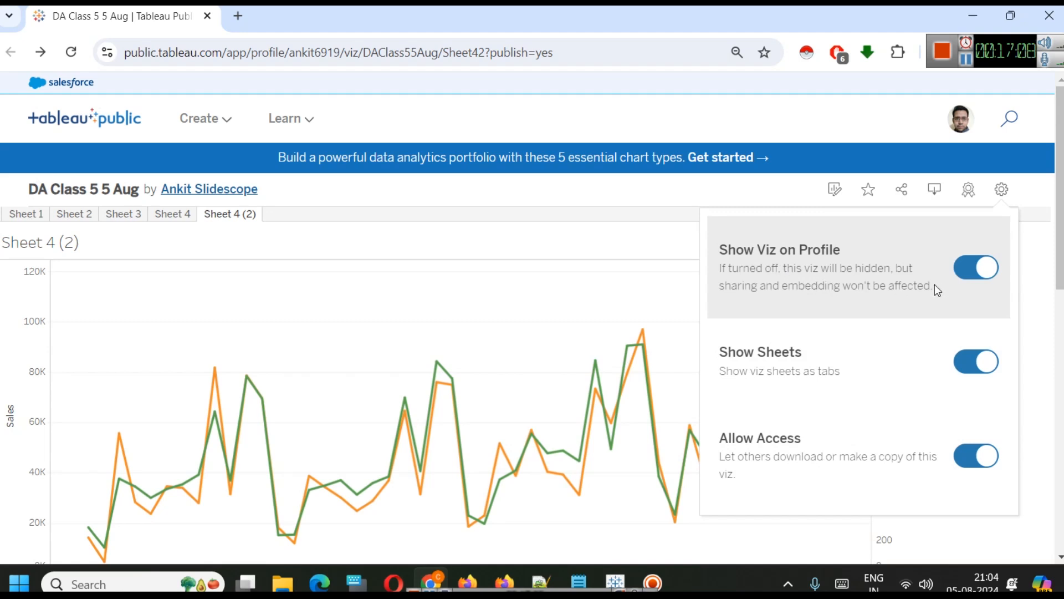
click(968, 269)
click(980, 264)
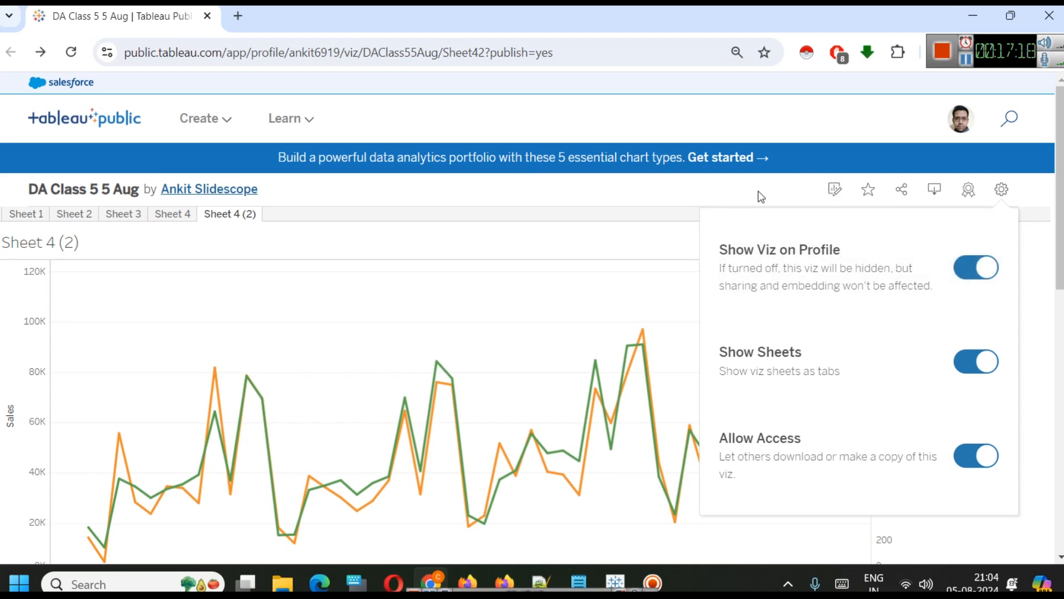
Copy the share link of the published Sheet 4 (2) viz.
click(902, 190)
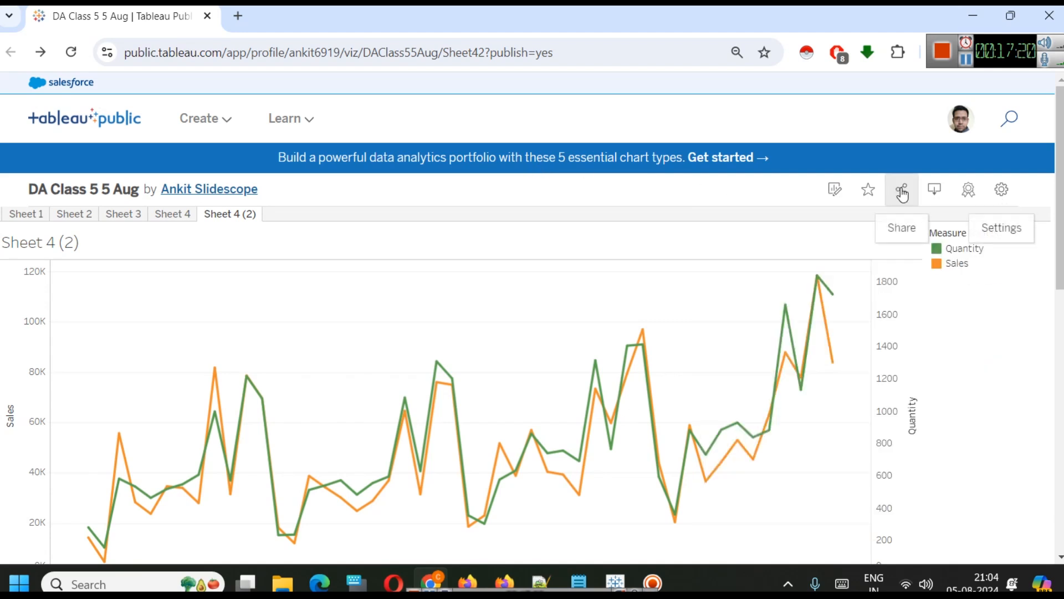
scroll(701, 314, down, 3)
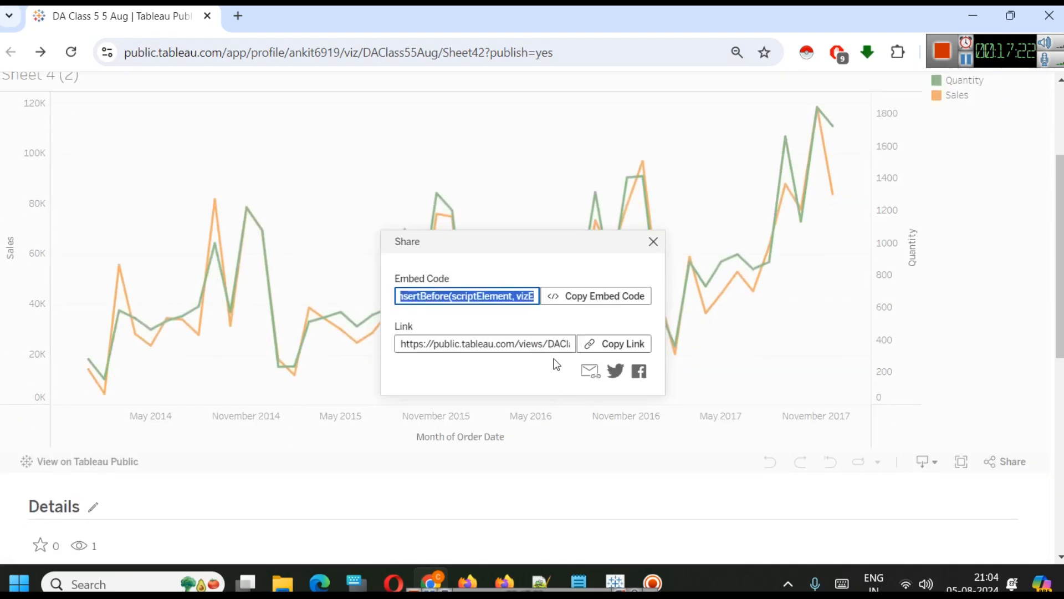
click(600, 344)
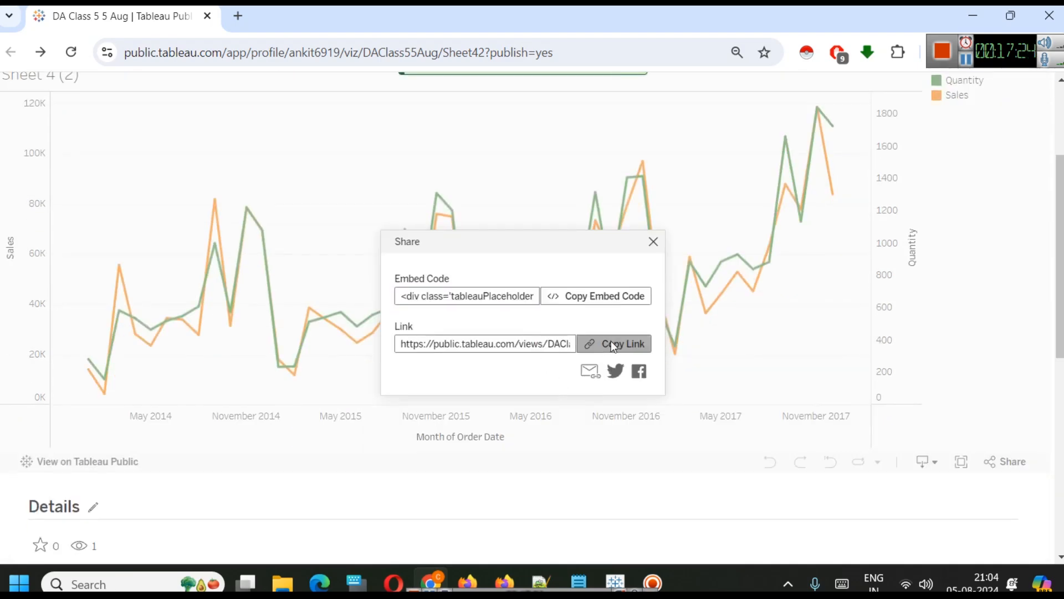
click(643, 345)
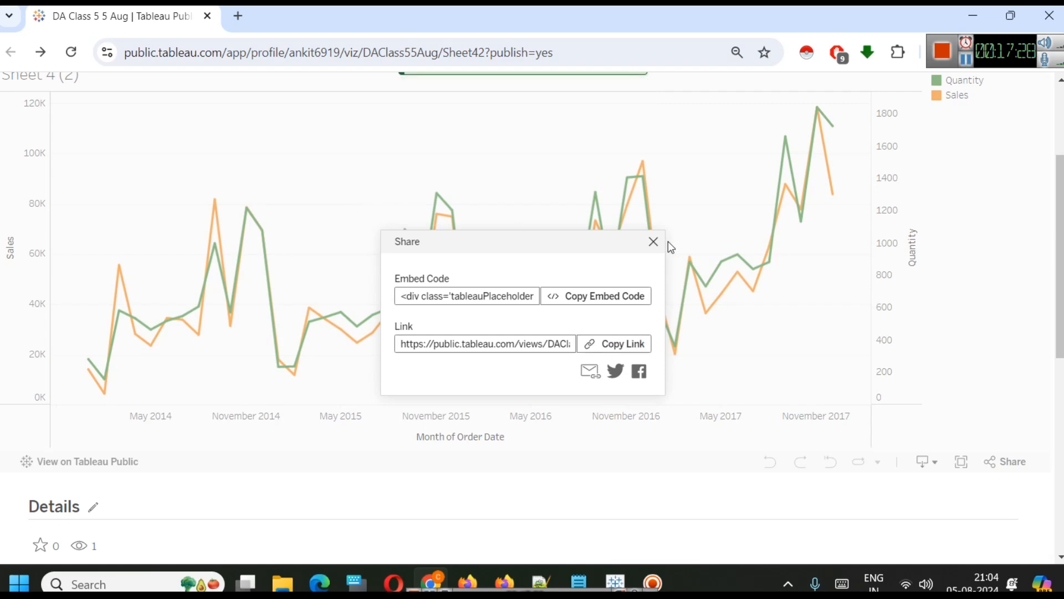
scroll(576, 186, up, 1)
scroll(575, 185, up, 3)
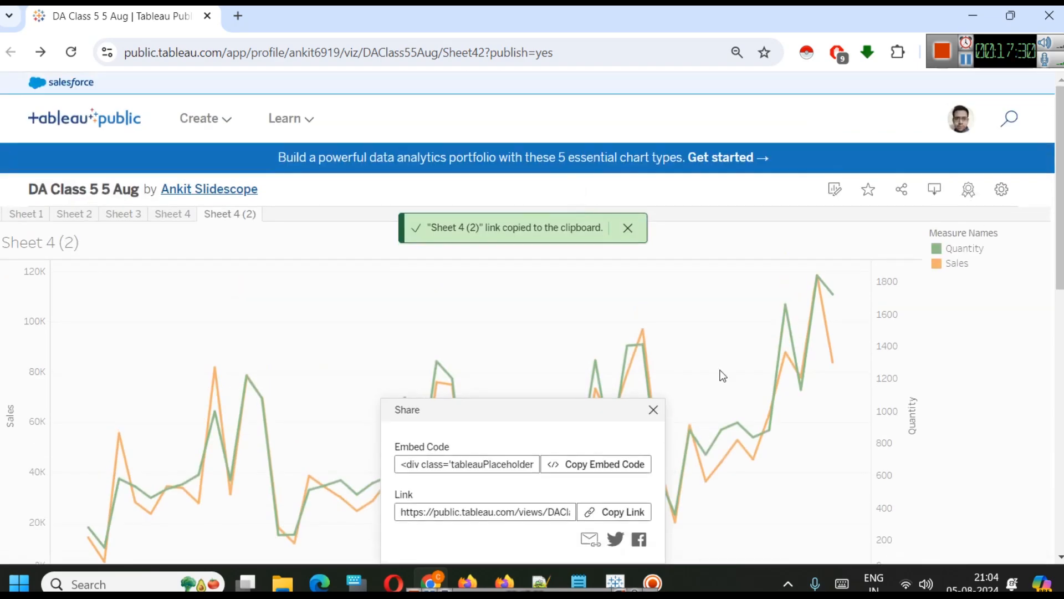
click(654, 410)
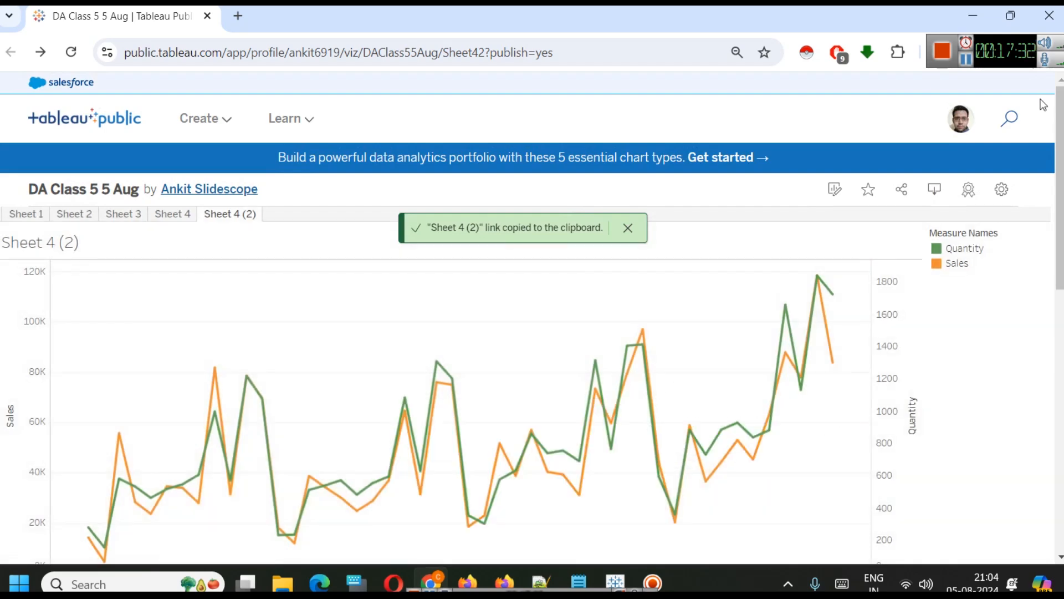
Close the browser to return to the Tableau workbook.
click(970, 63)
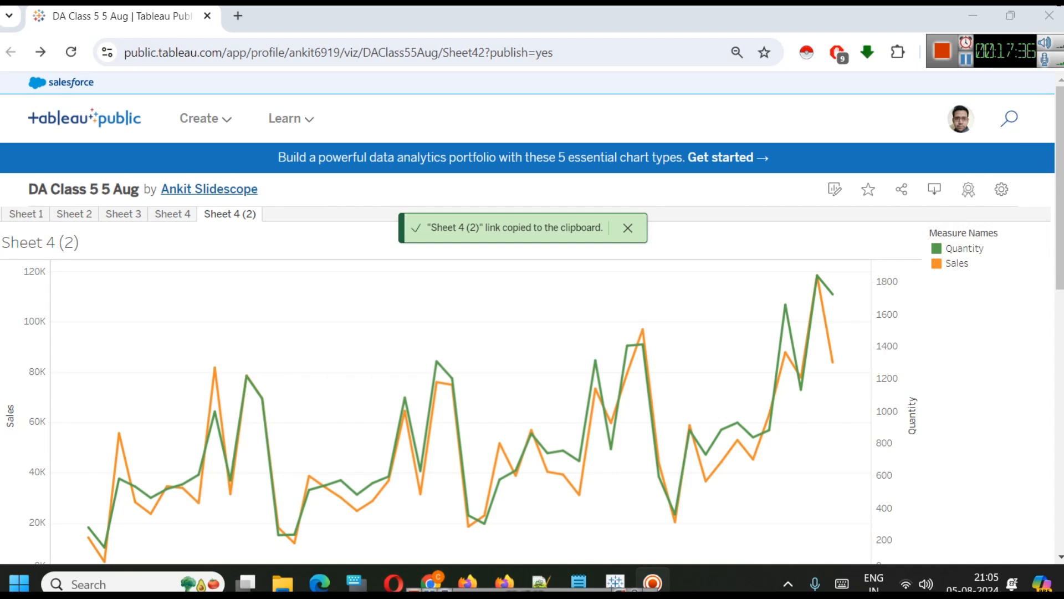
click(1055, 21)
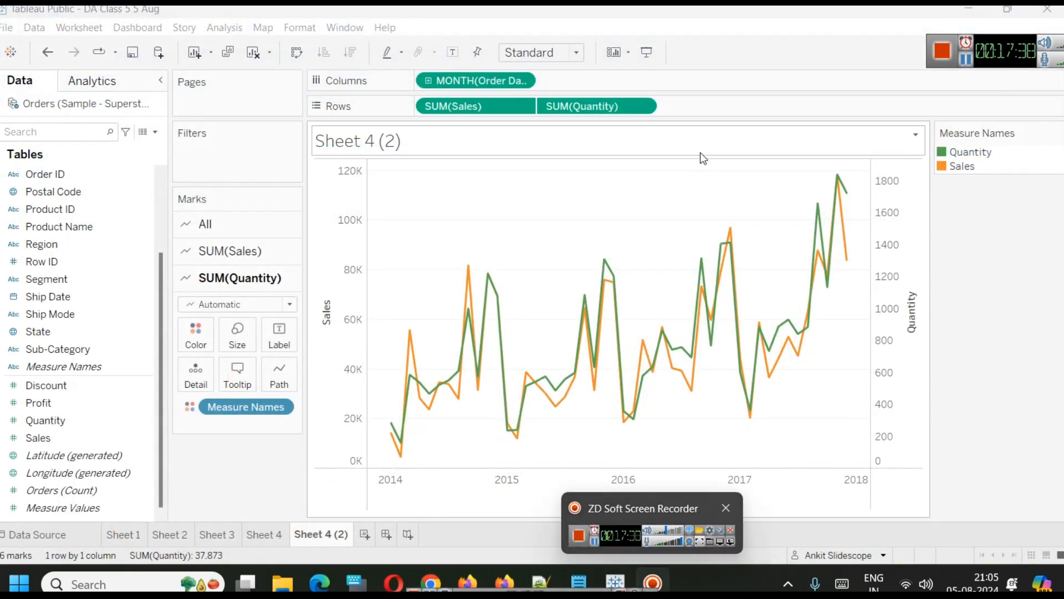
Inspect the All, SUM(Sales) and SUM(Quantity) marks cards of the Sheet 4 (2) dual-axis chart.
click(264, 535)
click(331, 534)
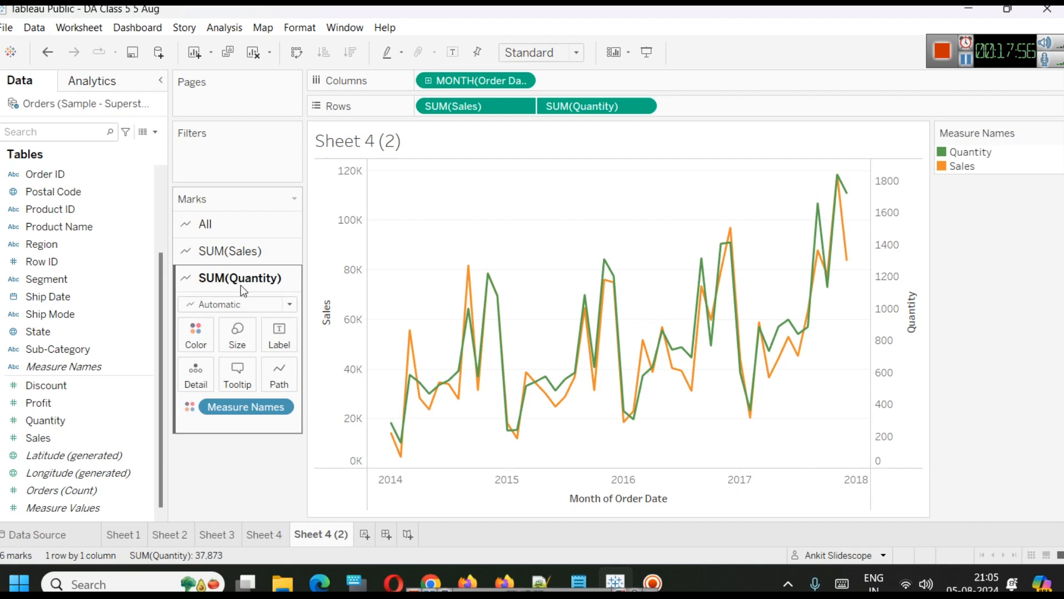
click(223, 224)
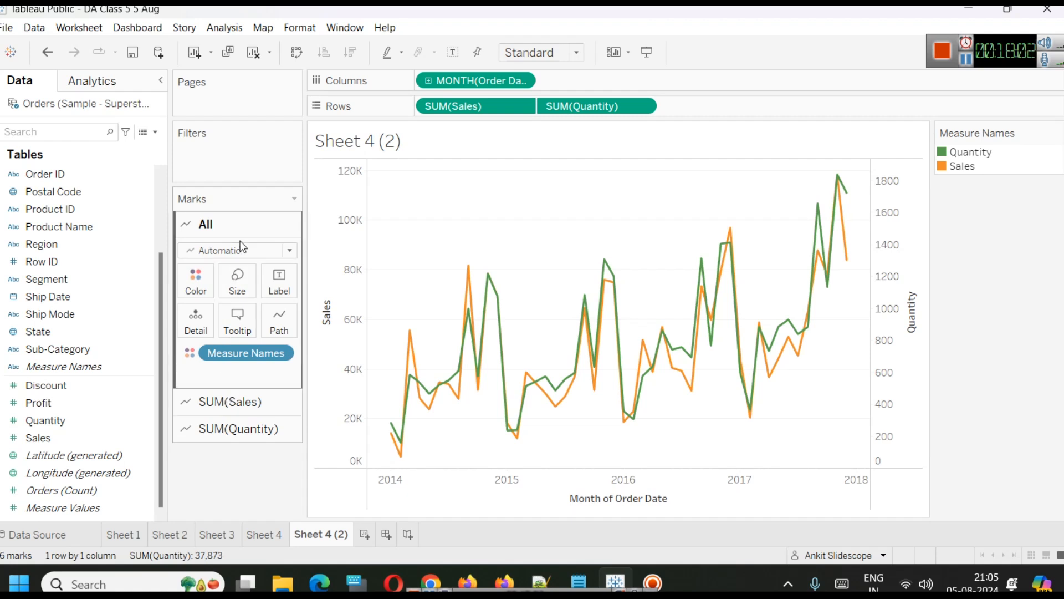
click(205, 404)
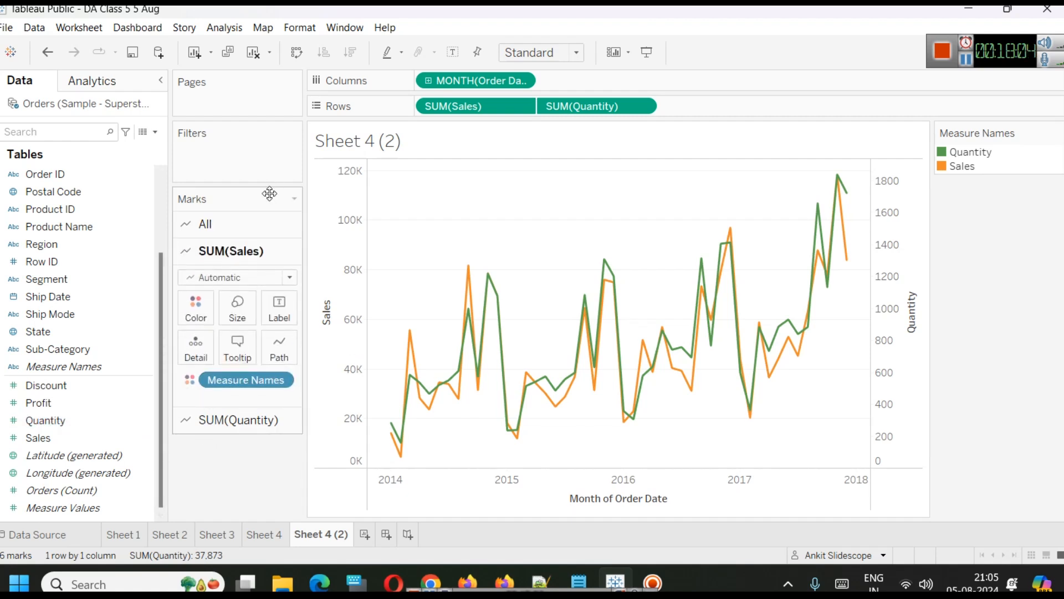
click(238, 419)
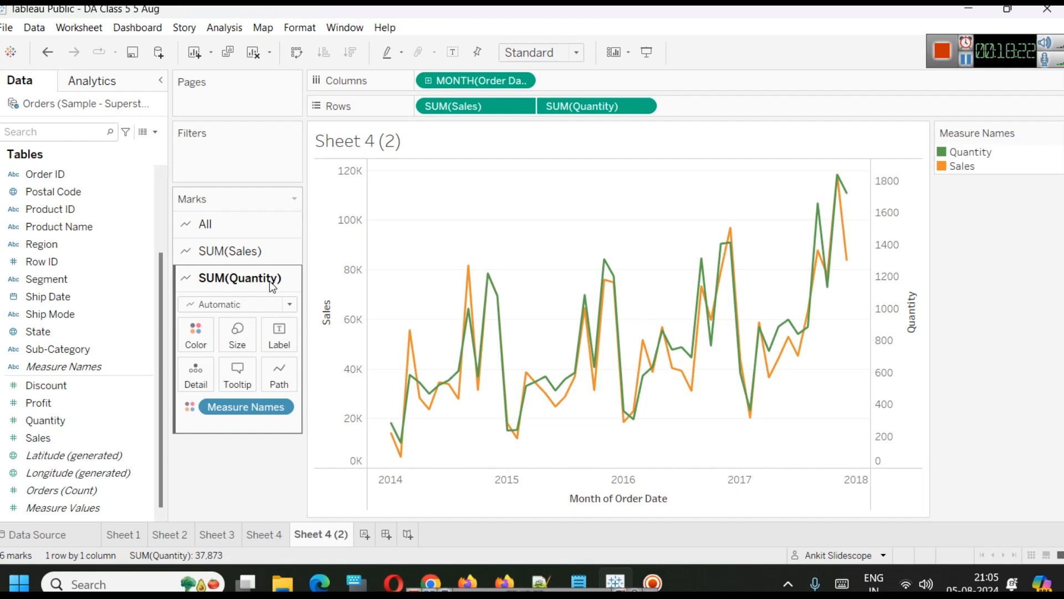
Switch the SUM(Quantity) marks to Bar and then back to Automatic.
click(265, 304)
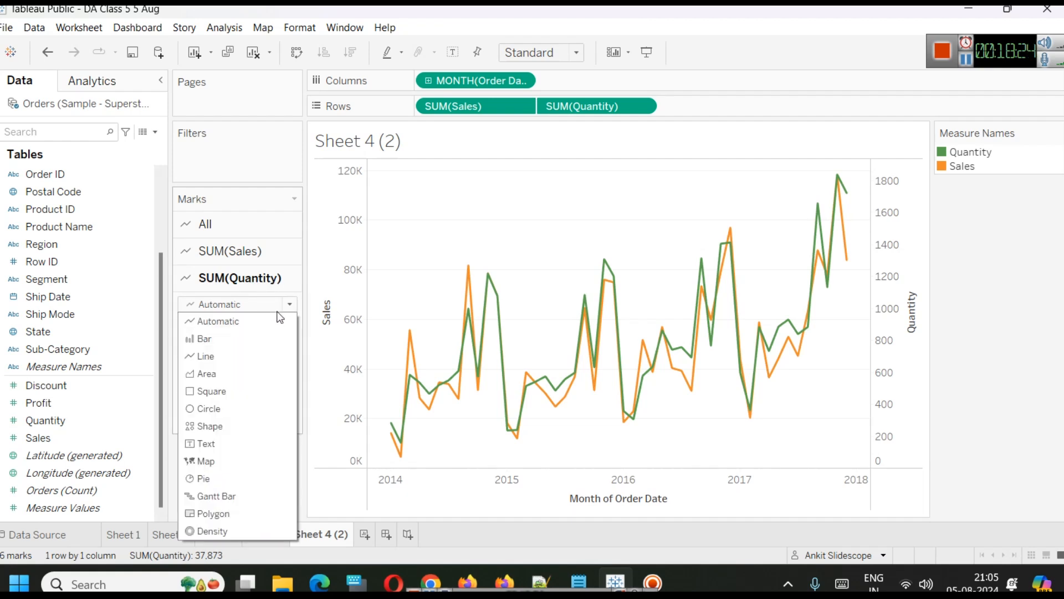
click(270, 339)
mouse_move(576, 430)
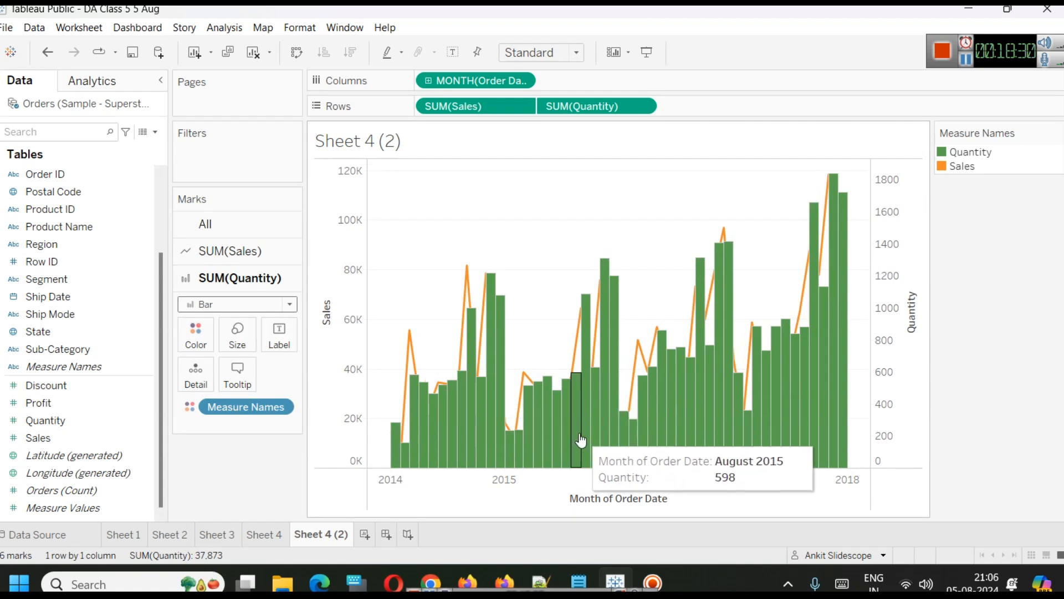
click(253, 304)
click(244, 317)
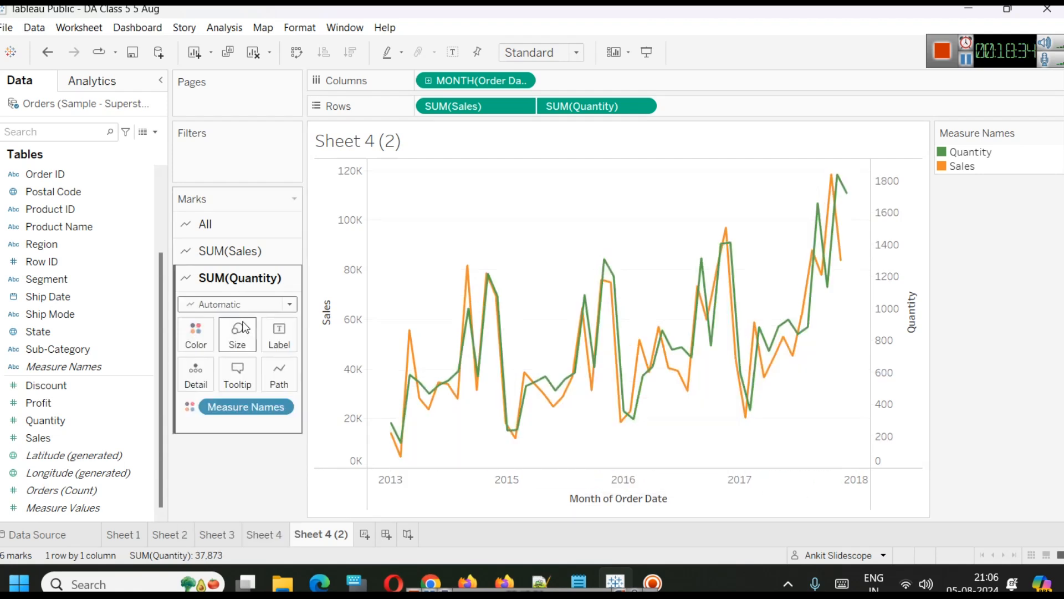
Change the SUM(Sales) marks to Bar and hover the bars to read monthly values.
click(242, 252)
click(238, 279)
click(222, 309)
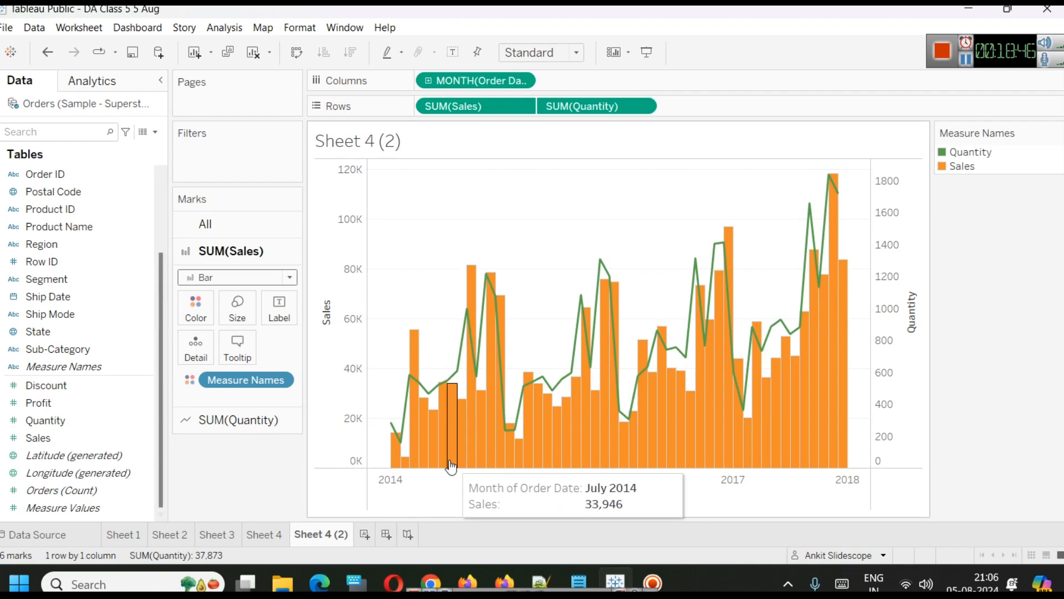
mouse_move(413, 460)
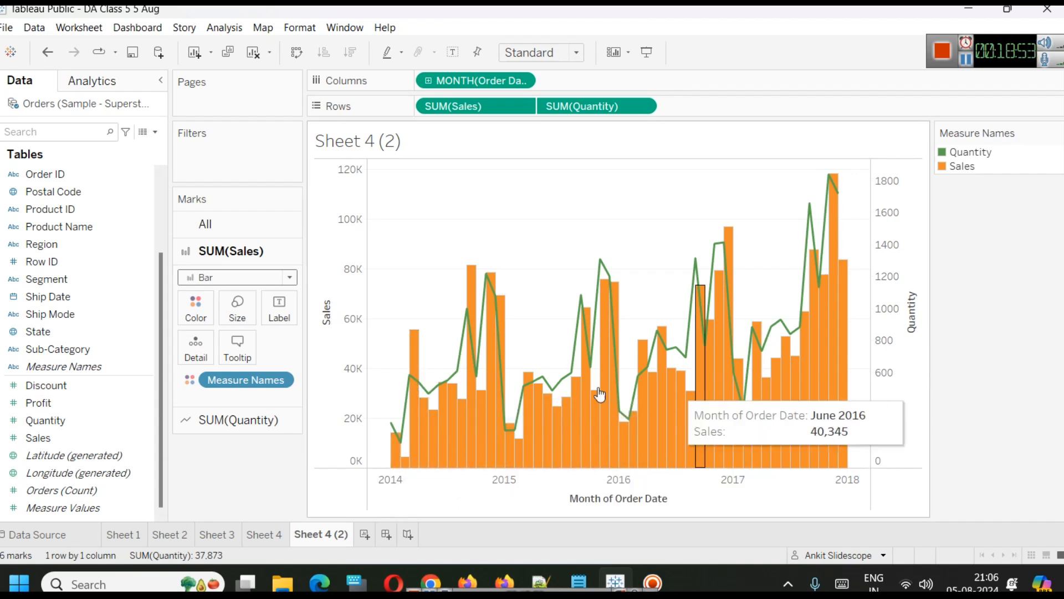
mouse_move(429, 395)
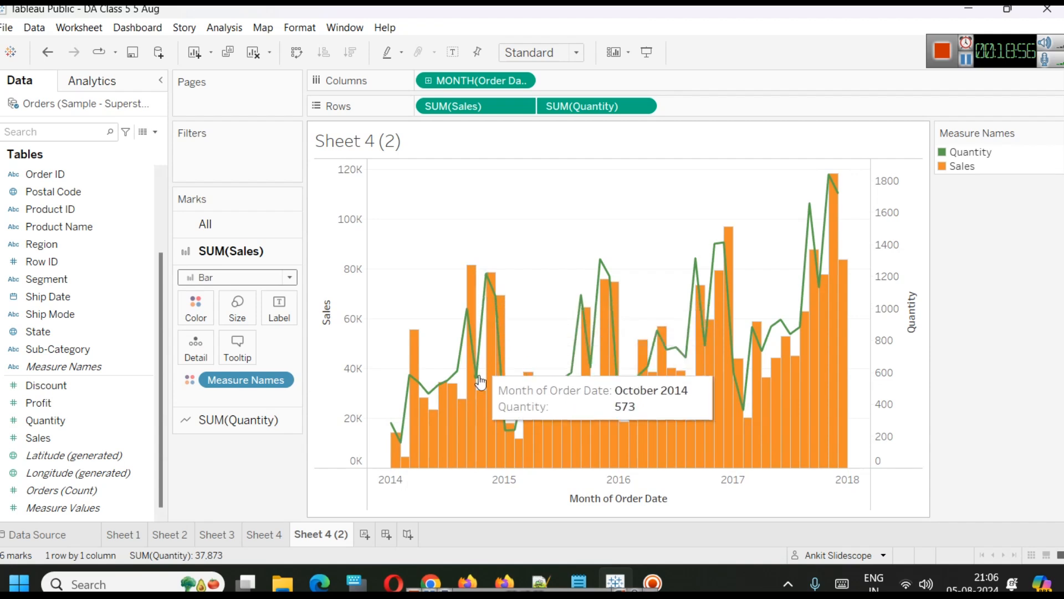
mouse_move(405, 409)
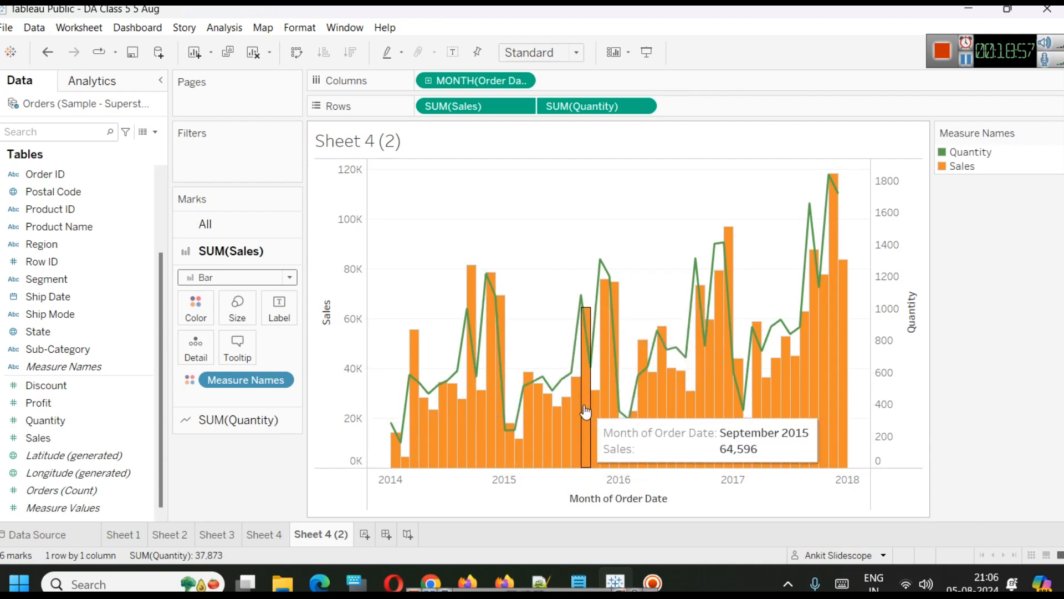
mouse_move(696, 428)
mouse_move(814, 407)
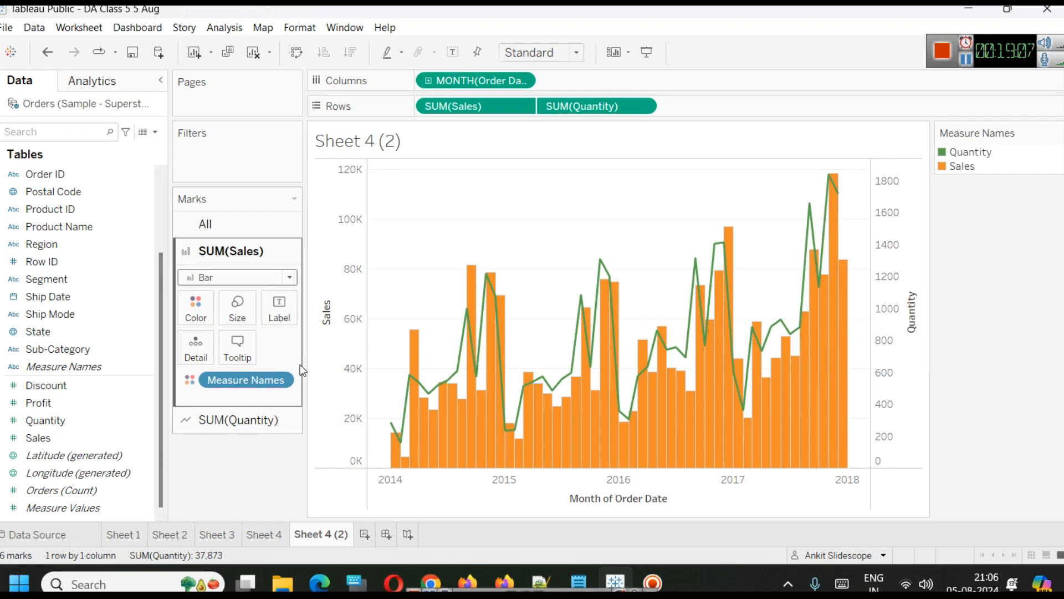
Swap the order of SUM(Sales) and SUM(Quantity) on Rows.
click(253, 282)
click(256, 279)
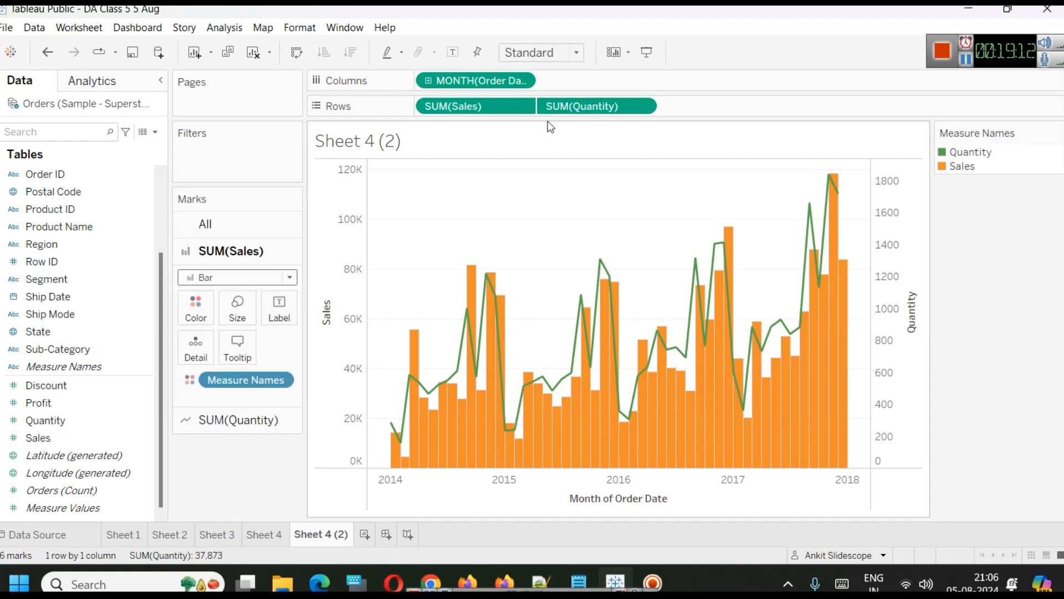
drag(455, 106, 678, 104)
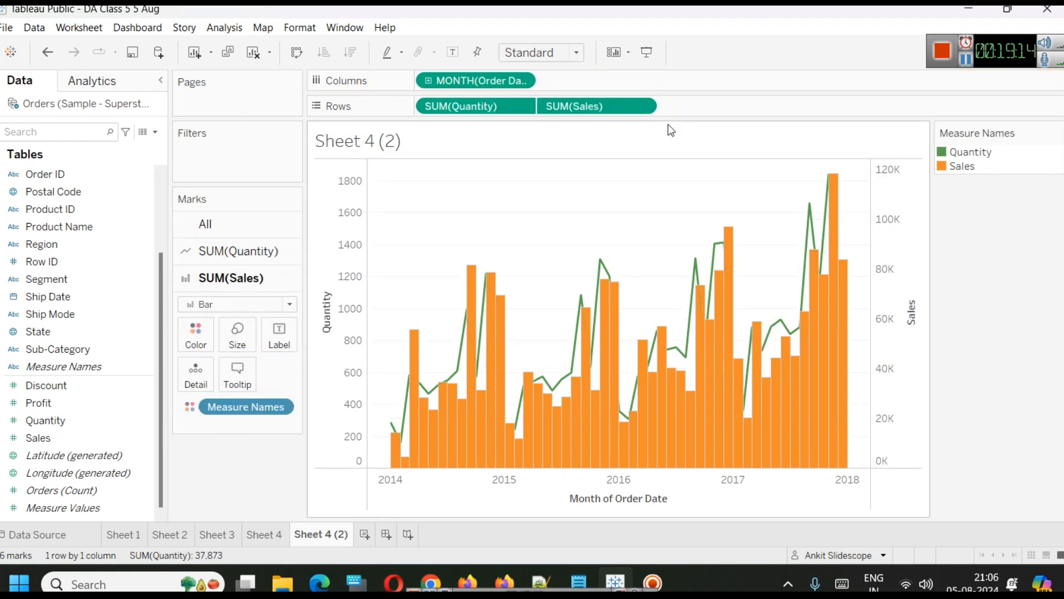
Set the SUM(Quantity) marks to Bar and the SUM(Sales) marks to Line.
click(226, 254)
click(227, 278)
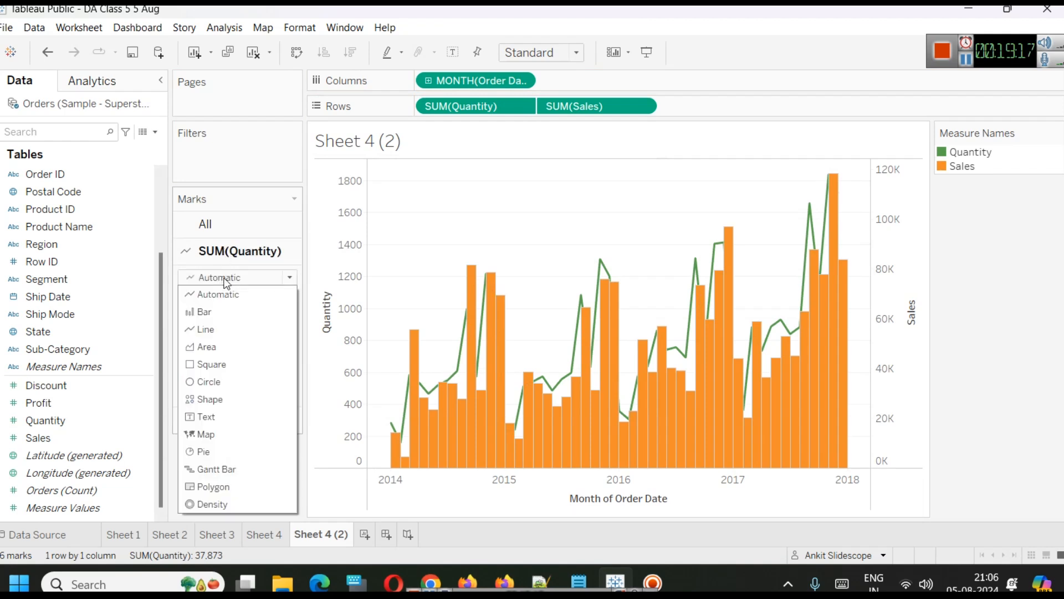
click(238, 327)
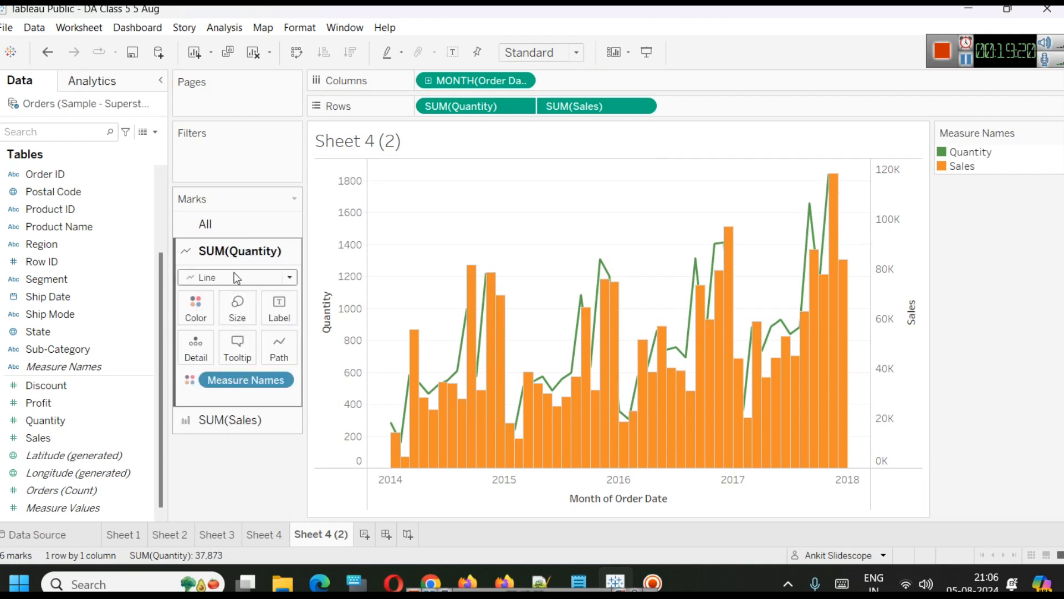
click(234, 274)
click(230, 310)
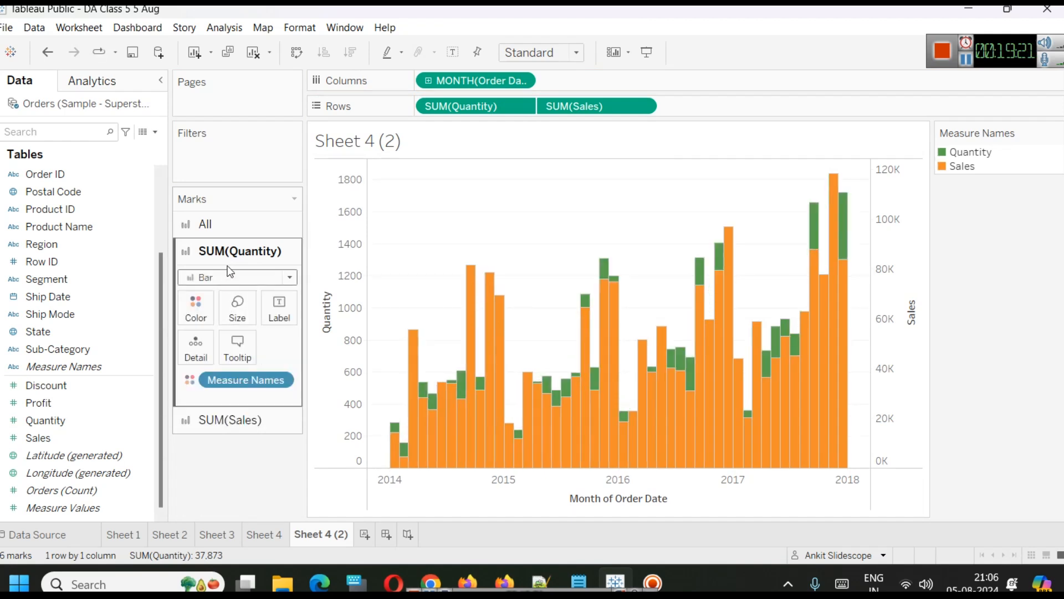
click(216, 424)
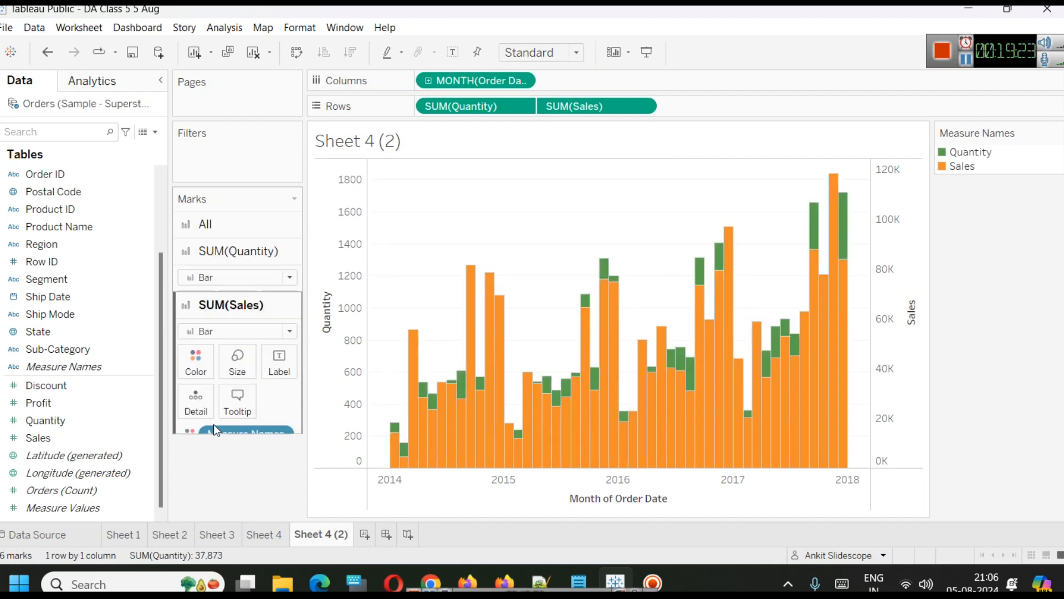
click(222, 303)
click(218, 356)
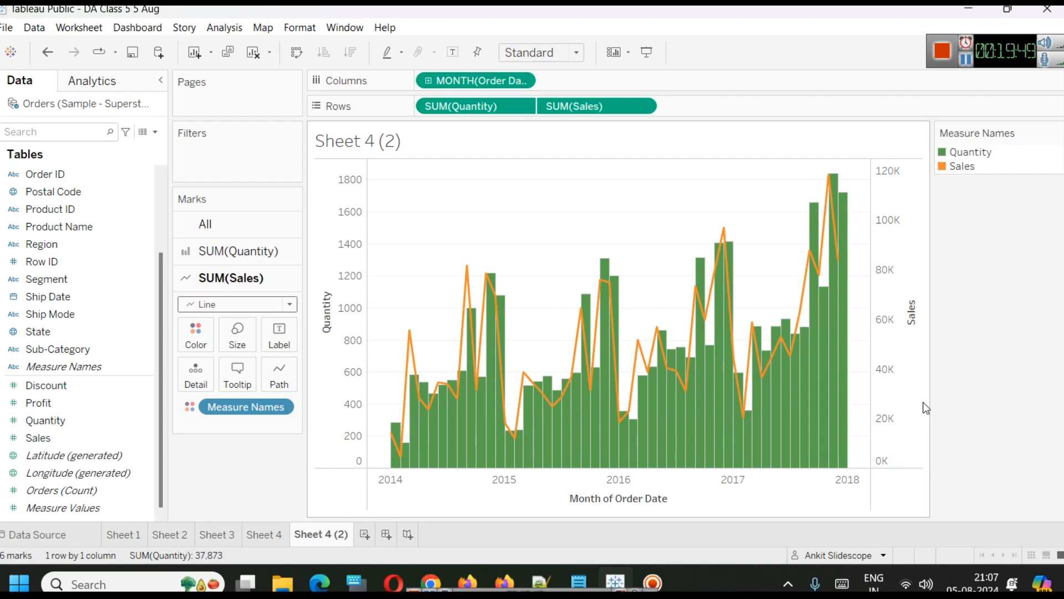
Hover over the quantity bars and sales line points to read monthly values.
mouse_move(608, 312)
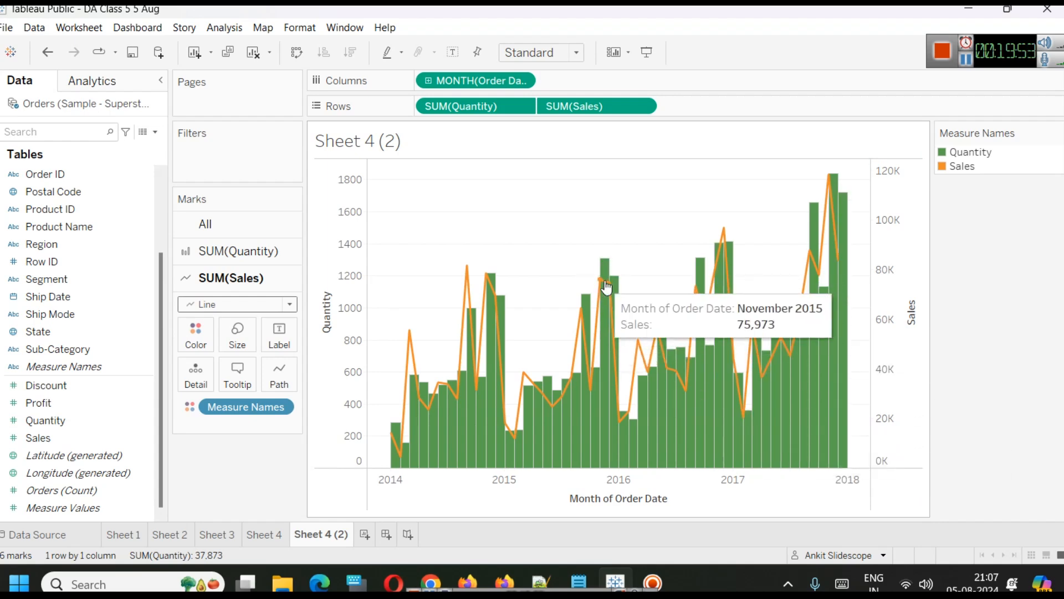
mouse_move(606, 287)
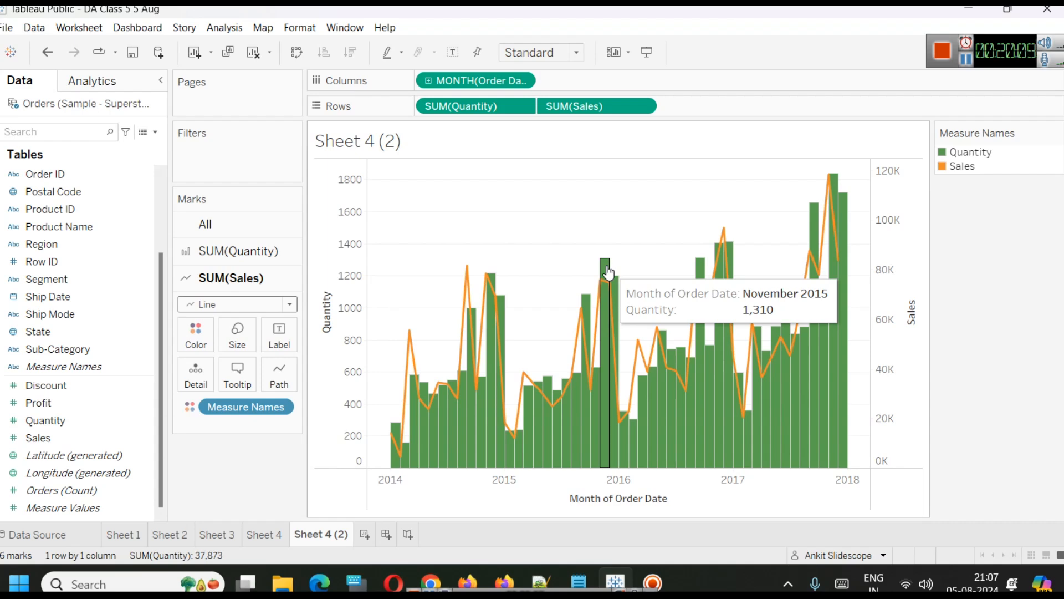
mouse_move(724, 231)
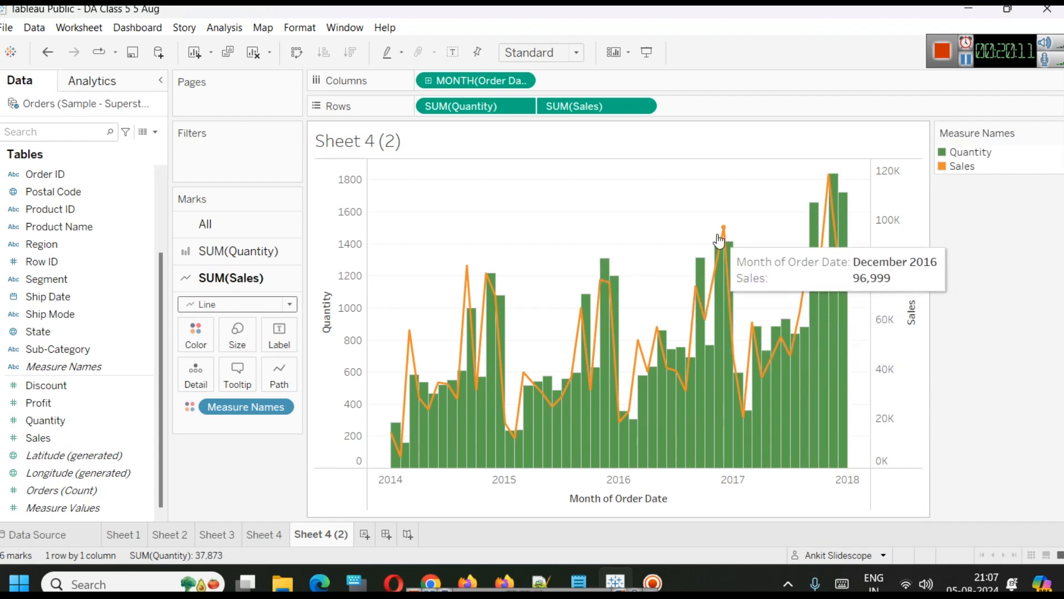
mouse_move(832, 191)
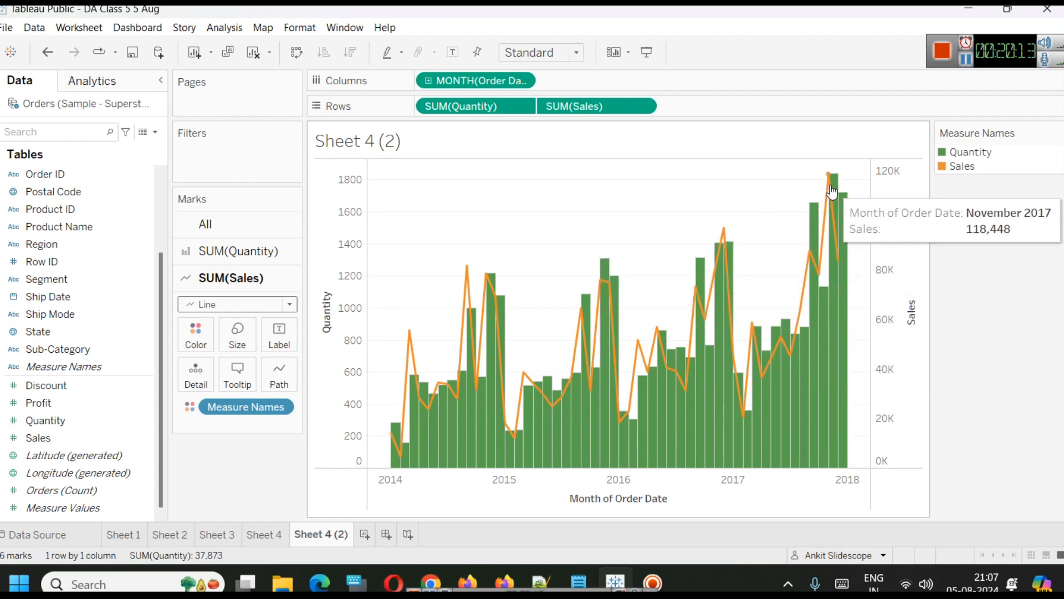
mouse_move(844, 213)
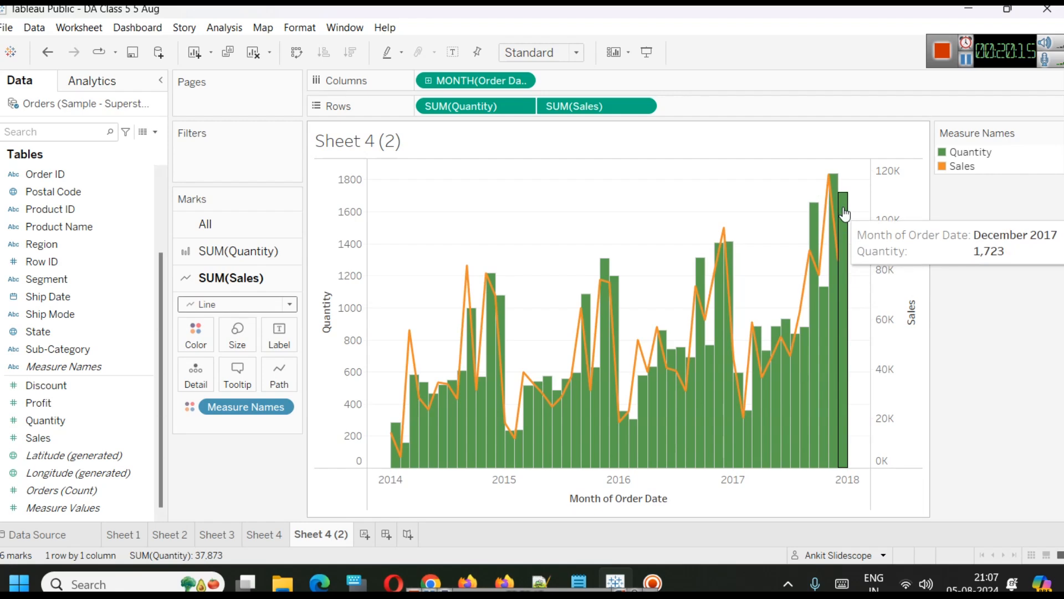
mouse_move(467, 265)
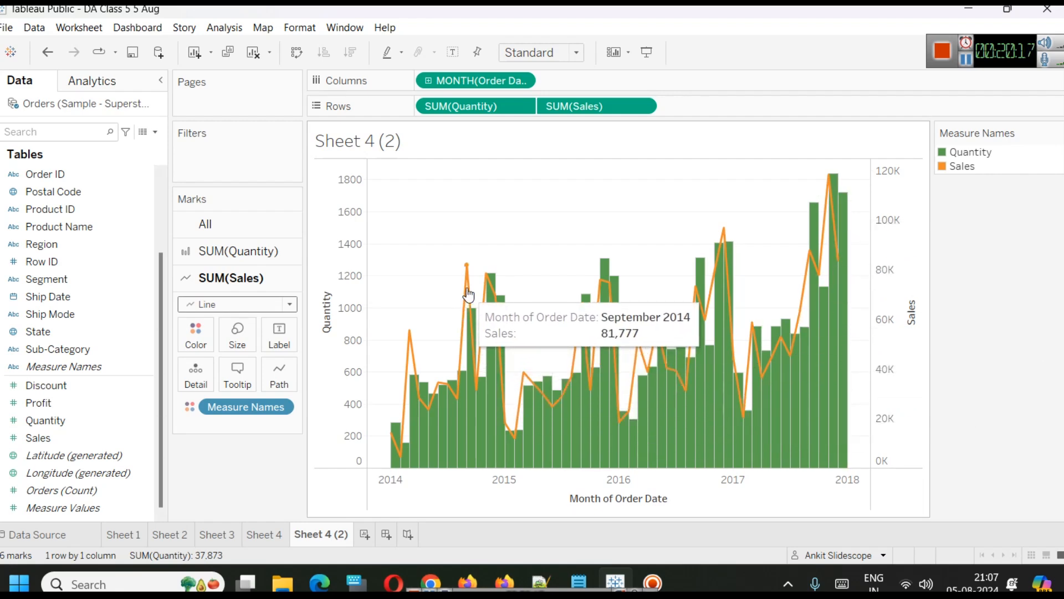
mouse_move(492, 293)
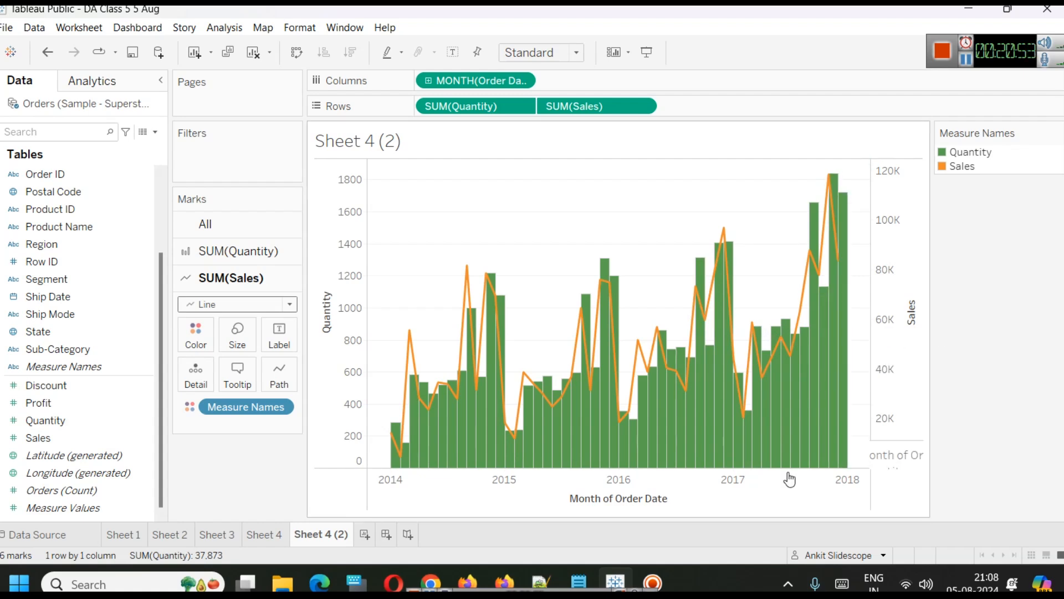
Create a new worksheet and place Order Date on Columns as a continuous quarter.
click(370, 540)
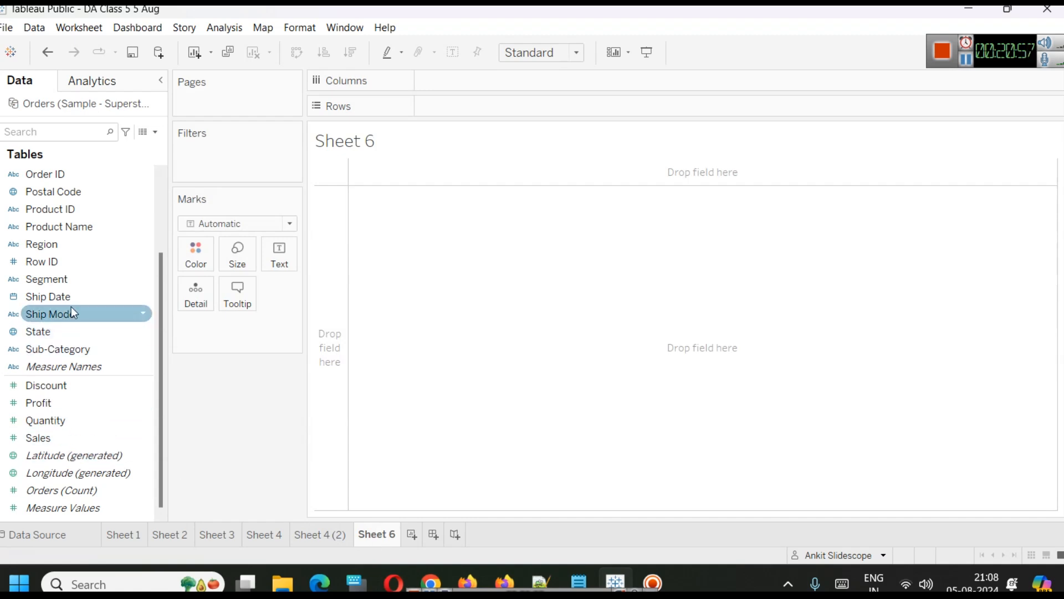
scroll(77, 335, up, 2)
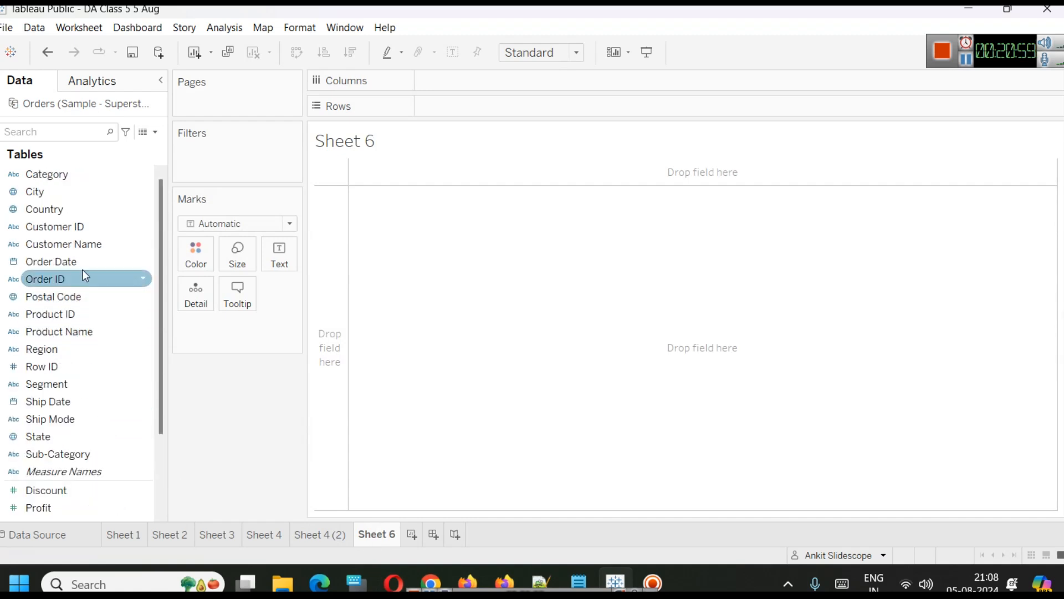
drag(69, 264, 508, 74)
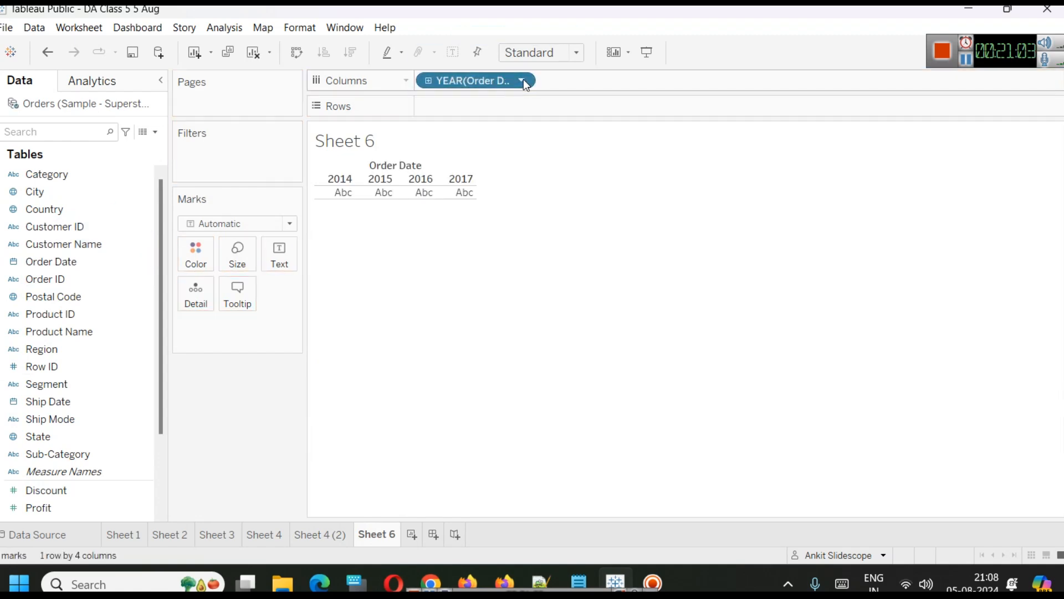
click(522, 80)
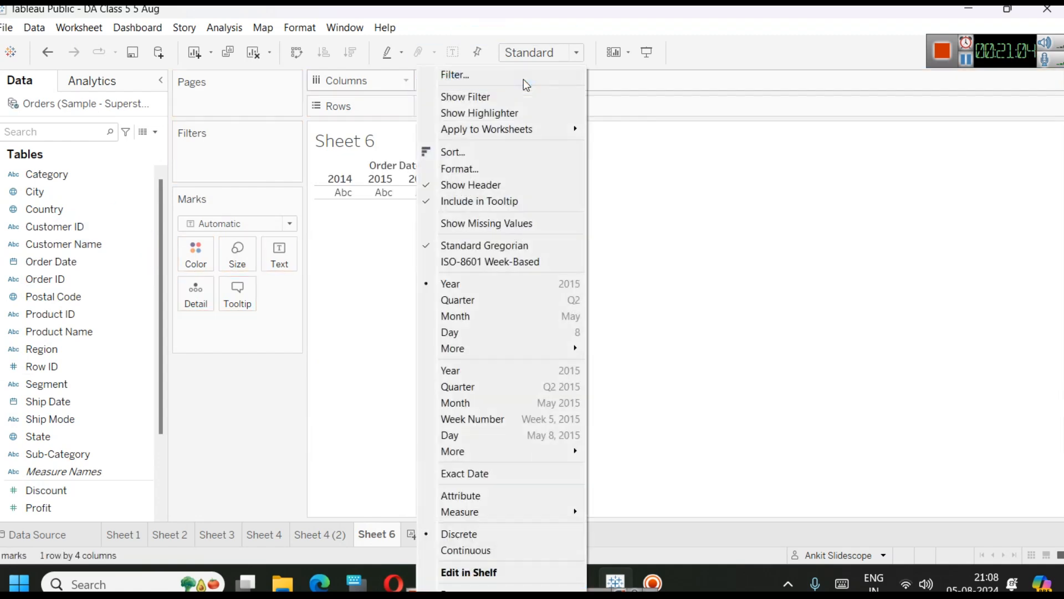
click(494, 390)
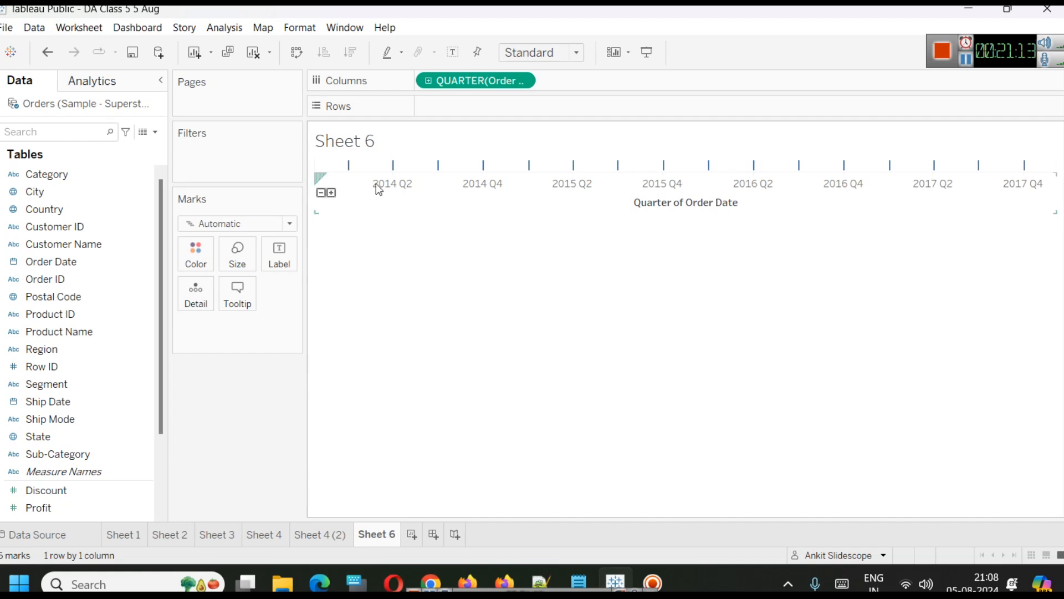
Add Profit to Rows and drop Sales onto the opposite axis to make a dual-axis chart.
click(131, 402)
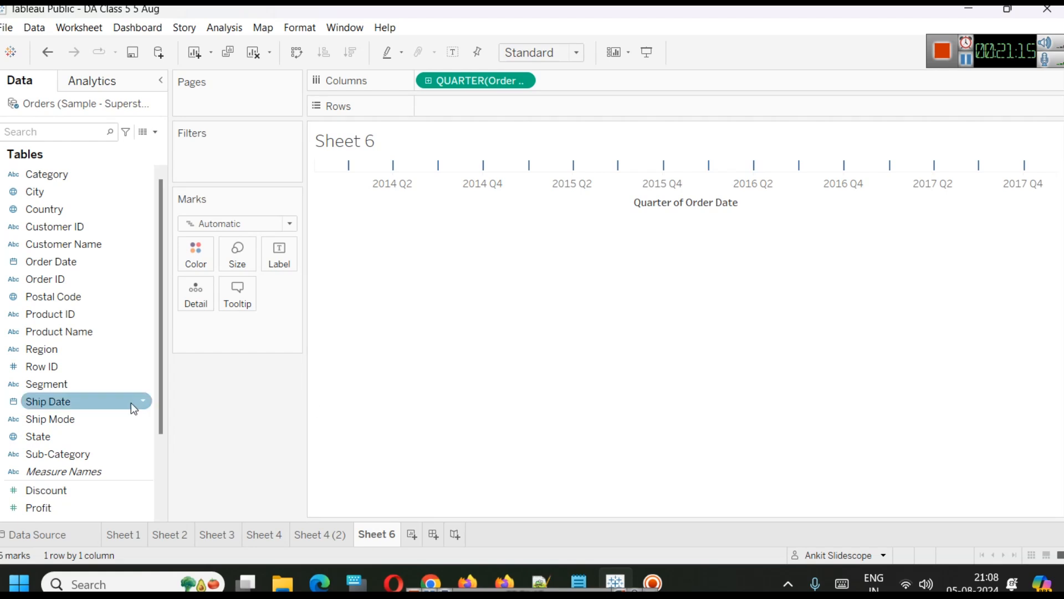
scroll(131, 407, down, 2)
mouse_move(101, 402)
mouse_down()
mouse_move(280, 289)
mouse_move(505, 109)
mouse_up()
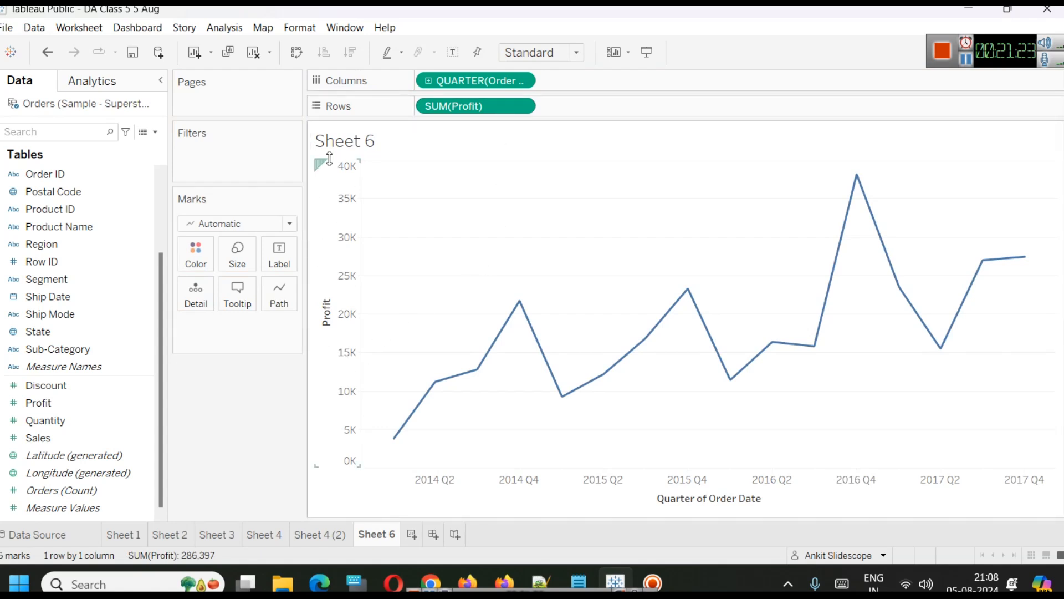
click(71, 426)
drag(67, 431, 1054, 220)
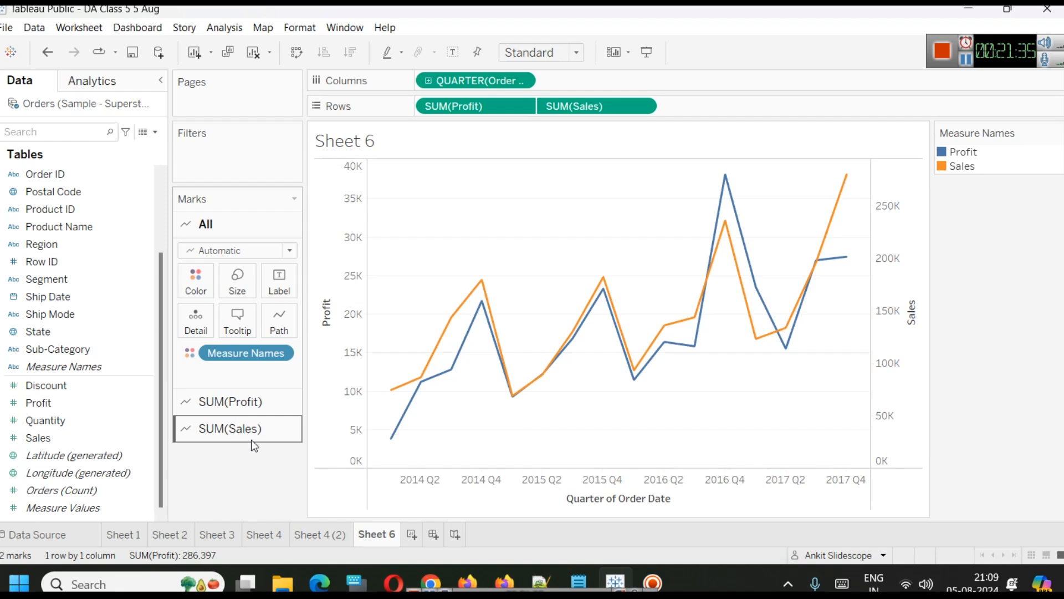
Change the SUM(Profit) marks to Bar.
click(245, 399)
click(233, 277)
click(222, 309)
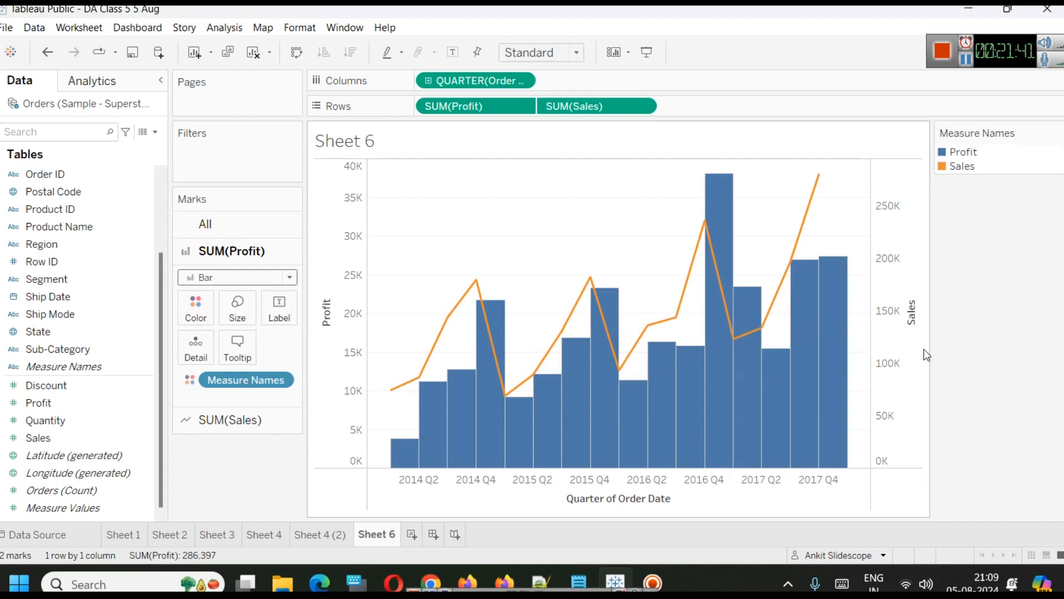
Switch to the Notepad class notes and add a dashed separator line below the existing headings.
mouse_move(822, 454)
mouse_move(900, 68)
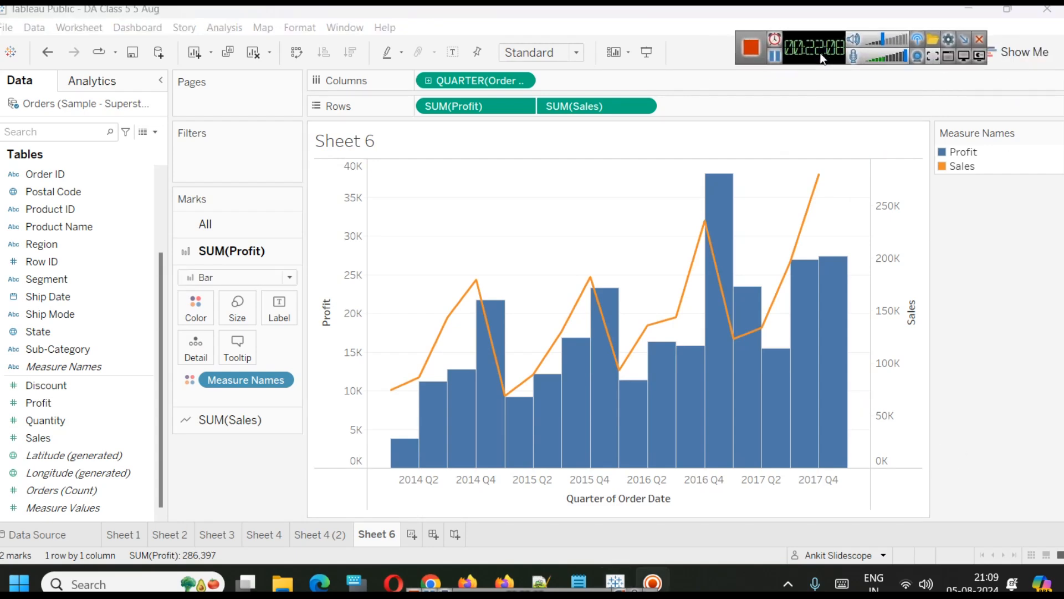
key(alt+Tab)
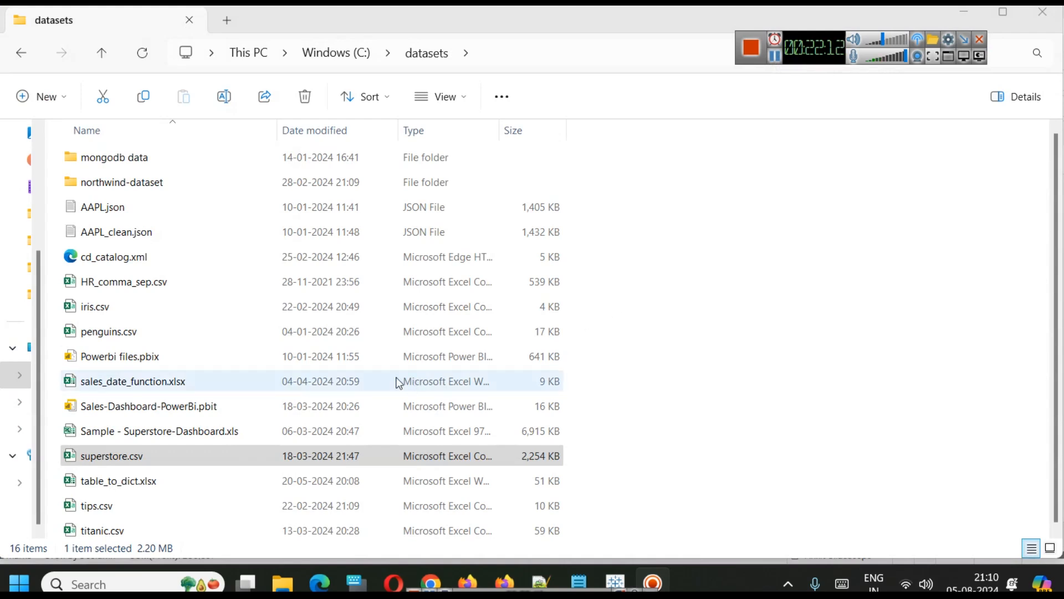
mouse_move(578, 581)
click(638, 532)
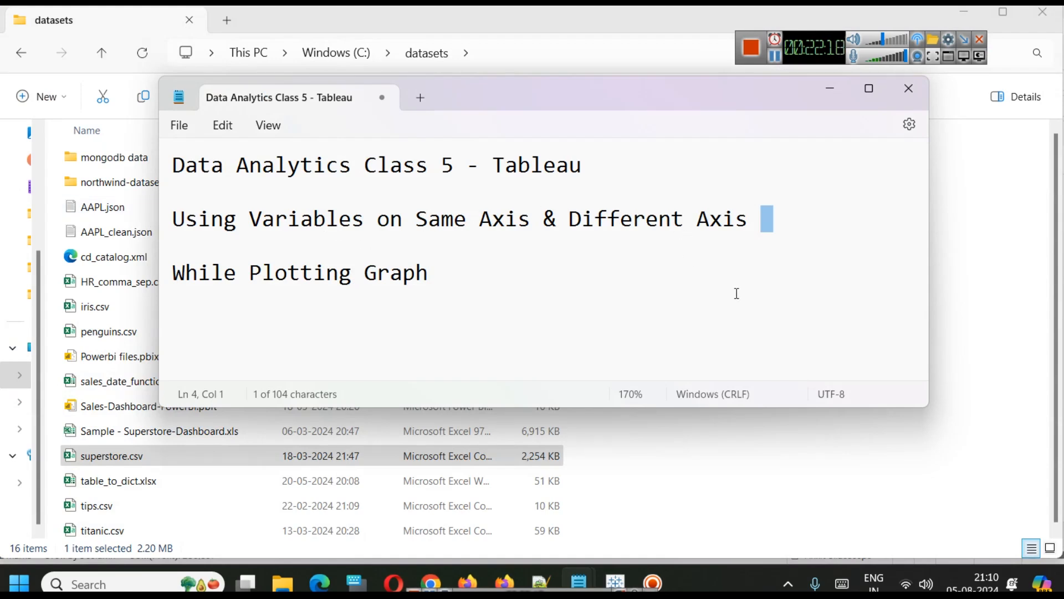
click(705, 308)
key(Return)
key(Return)
text(----------------------)
key(Return)
key(Return)
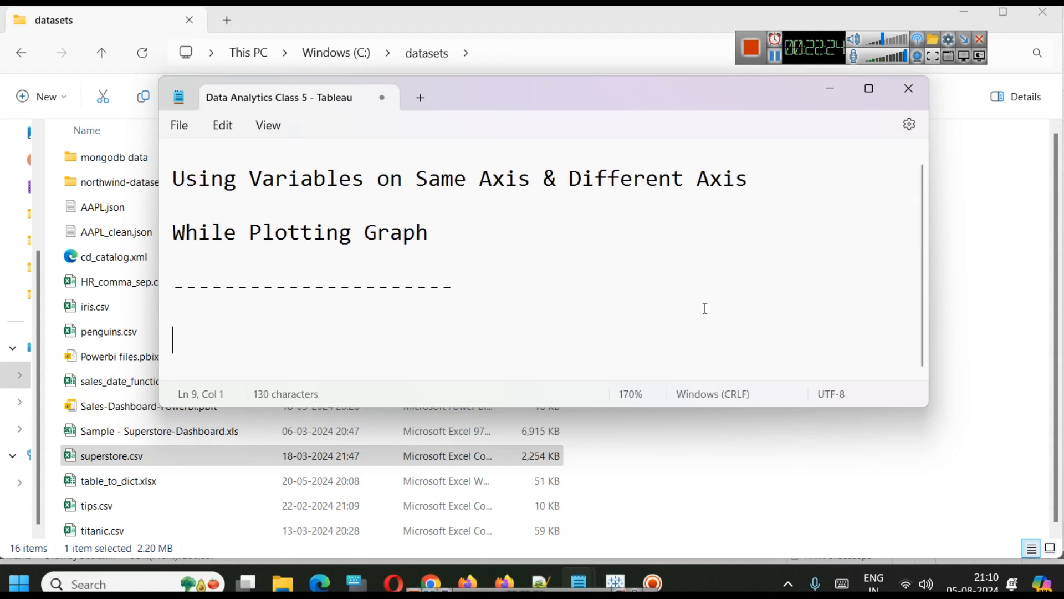
Type the new subheading 'Using 2 Numerical Variables' under the separator.
text(Using 2 Numerical Variables)
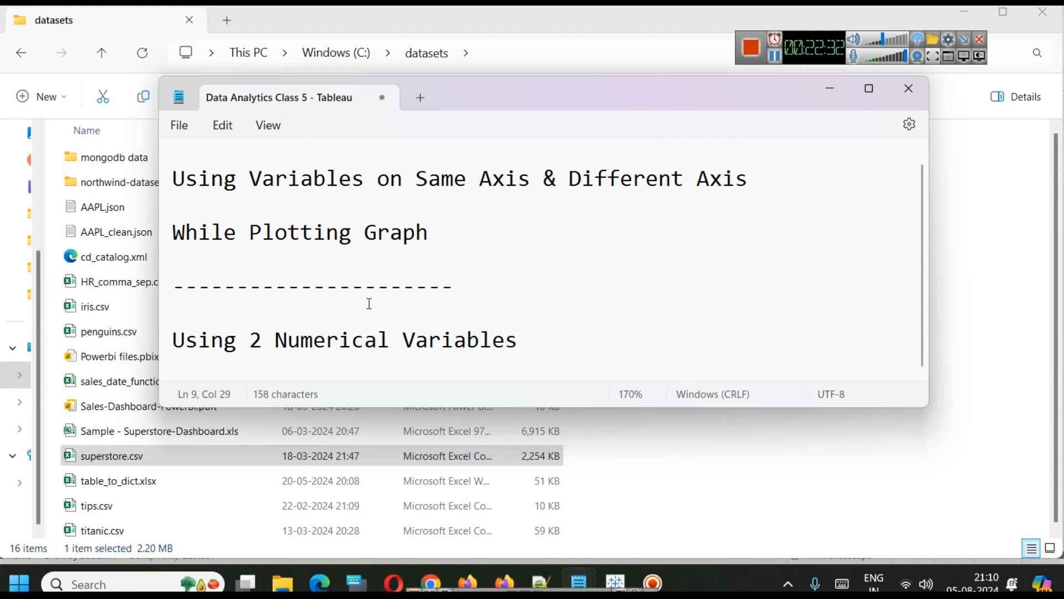
Replace 'Using' in the subheading with 'Comparing / Relating', correcting the typo.
double_click(188, 323)
click(196, 336)
double_click(198, 339)
text(Comp)
text(aring / )
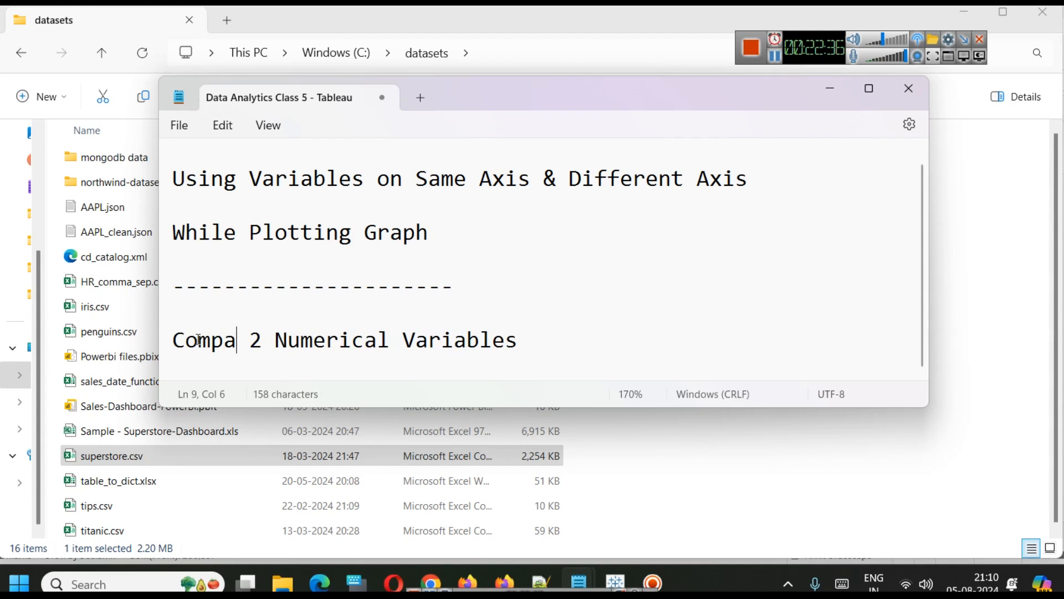
text(Relatiing)
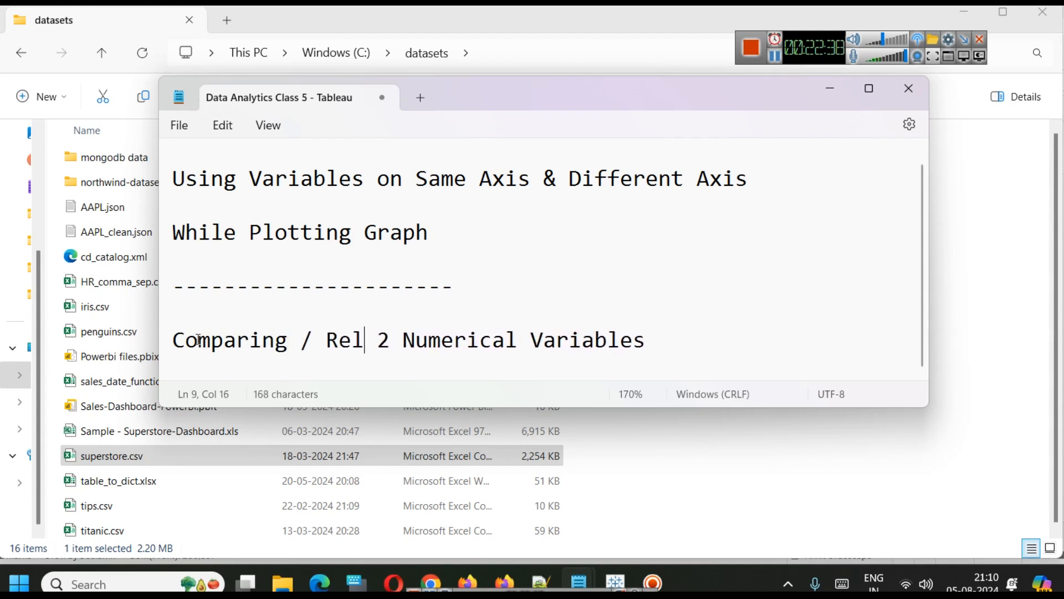
key(BackSpace)
key(BackSpace)
key(BackSpace)
text(g)
key(BackSpace)
text(ng)
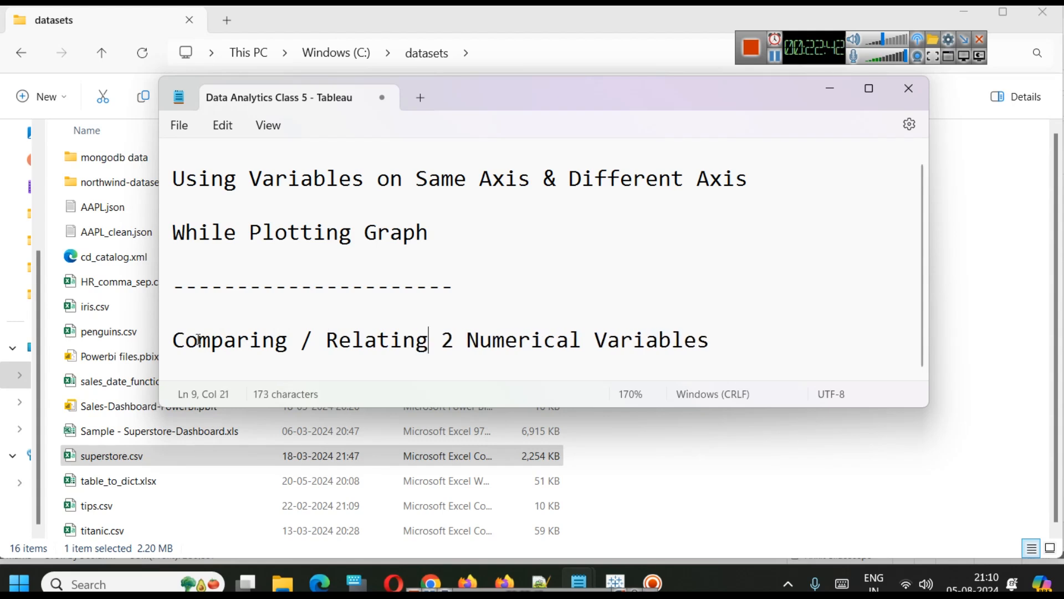
Open tips.csv from the datasets folder in Excel and maximize its window.
drag(580, 408, 583, 465)
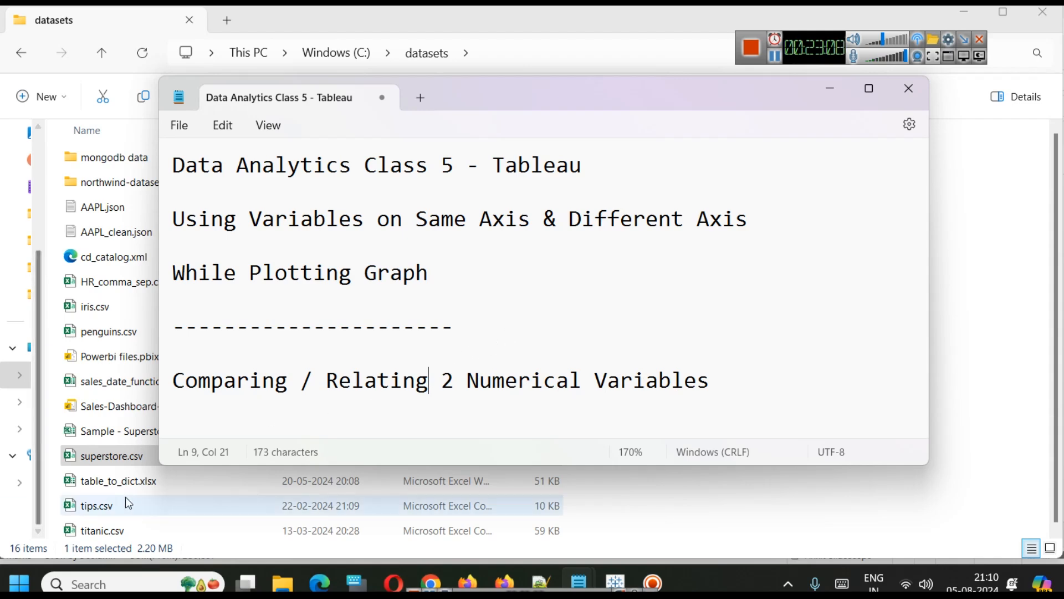
double_click(108, 502)
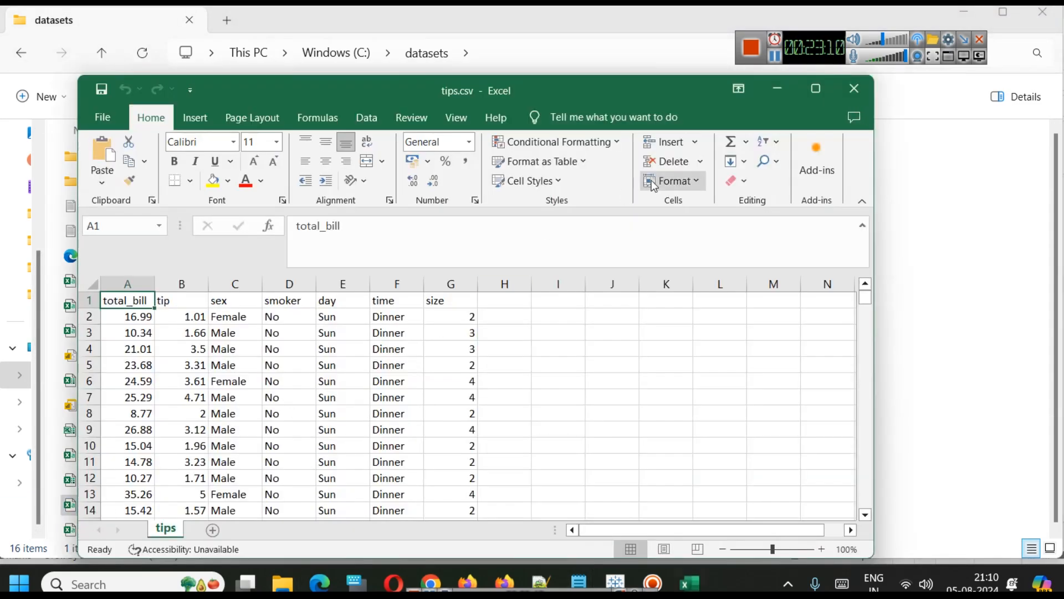
click(813, 90)
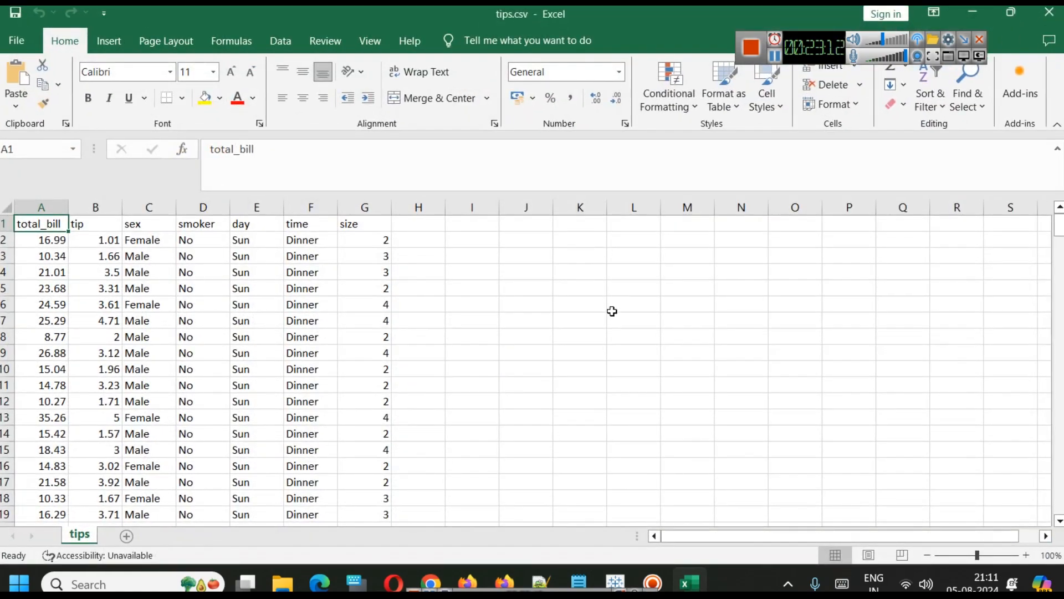
Zoom in on the sheet and give the header row total_bill to size a yellow fill.
scroll(612, 311, up, 3)
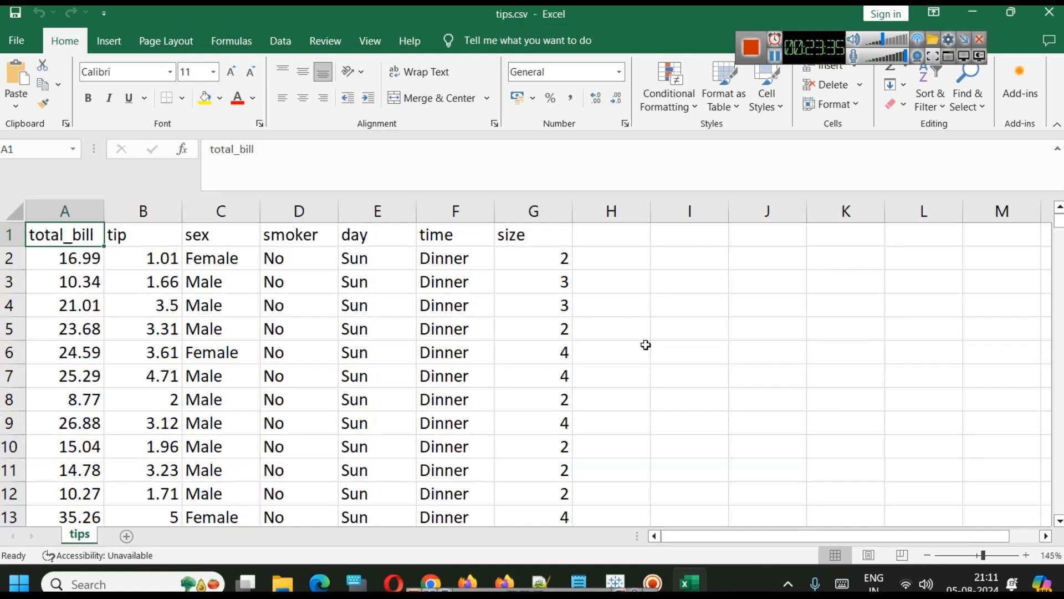
ctrl+scroll(645, 345, up, 3)
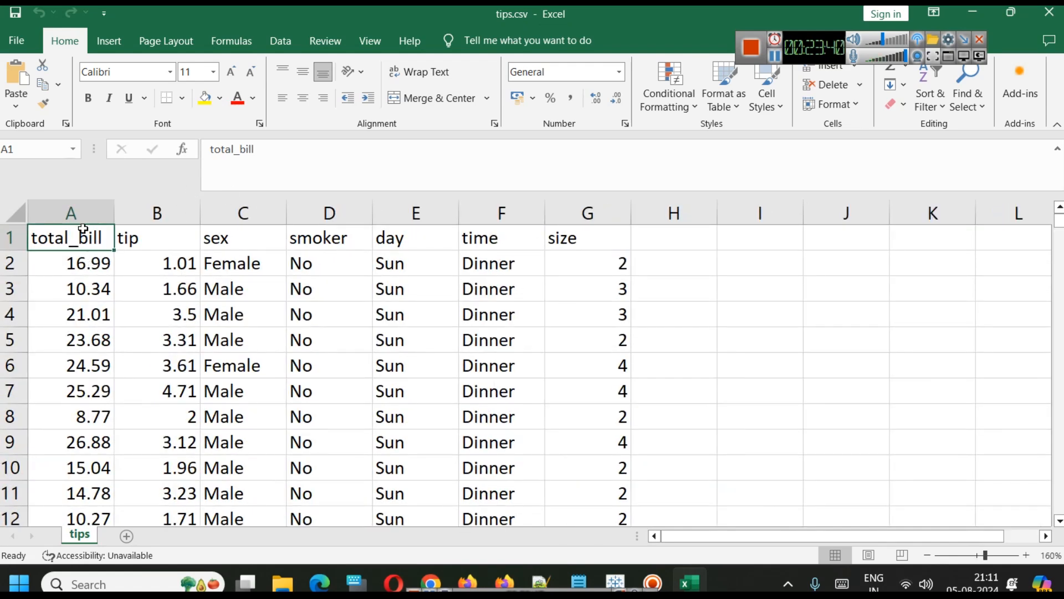
click(157, 242)
drag(109, 235, 557, 238)
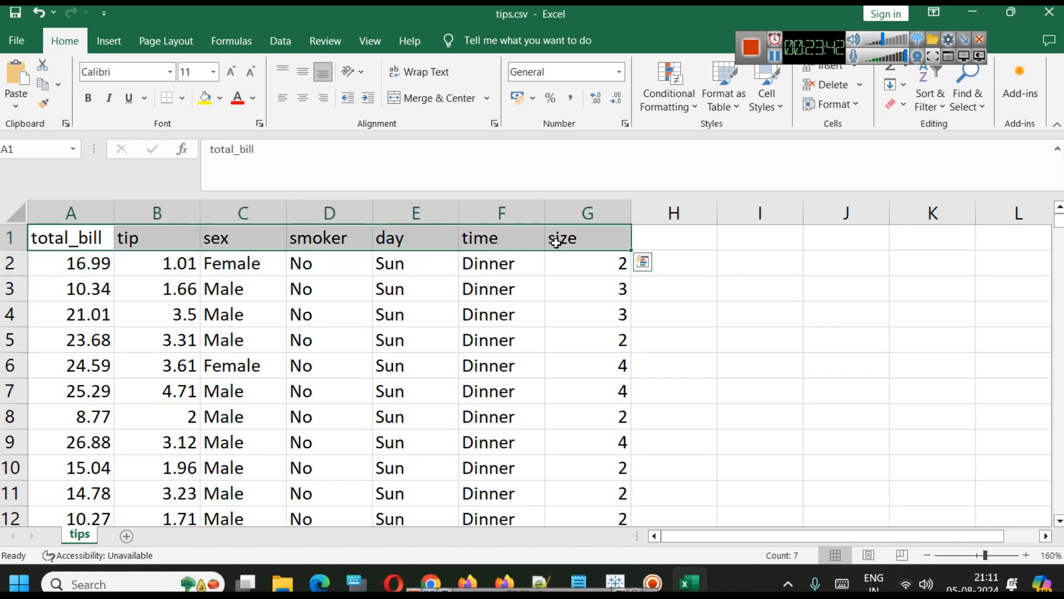
click(207, 99)
click(560, 298)
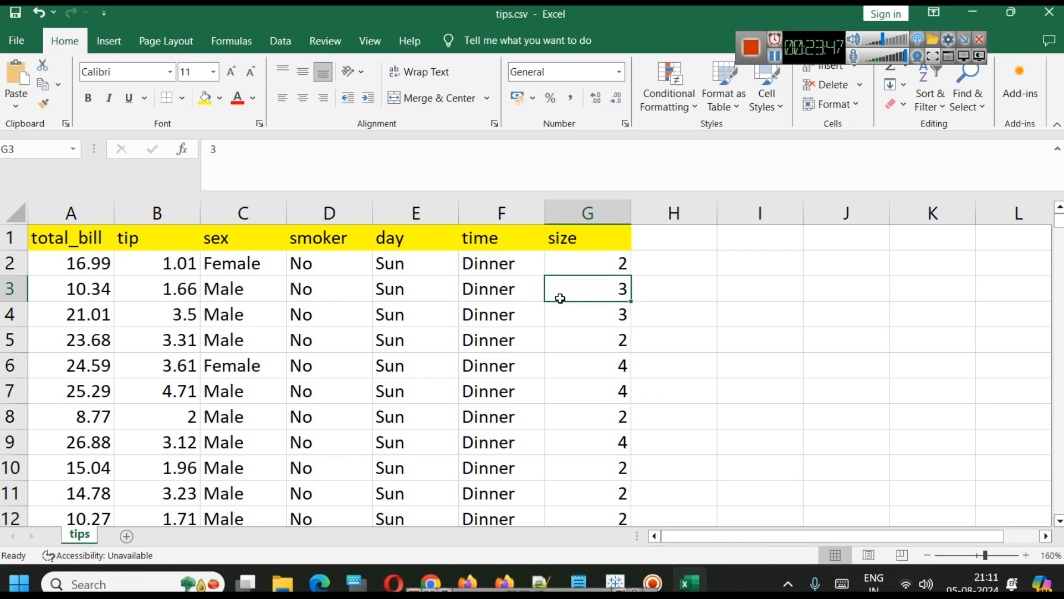
Inspect the first data row's value in each column of the tips sheet.
drag(1059, 220, 1014, 199)
click(58, 262)
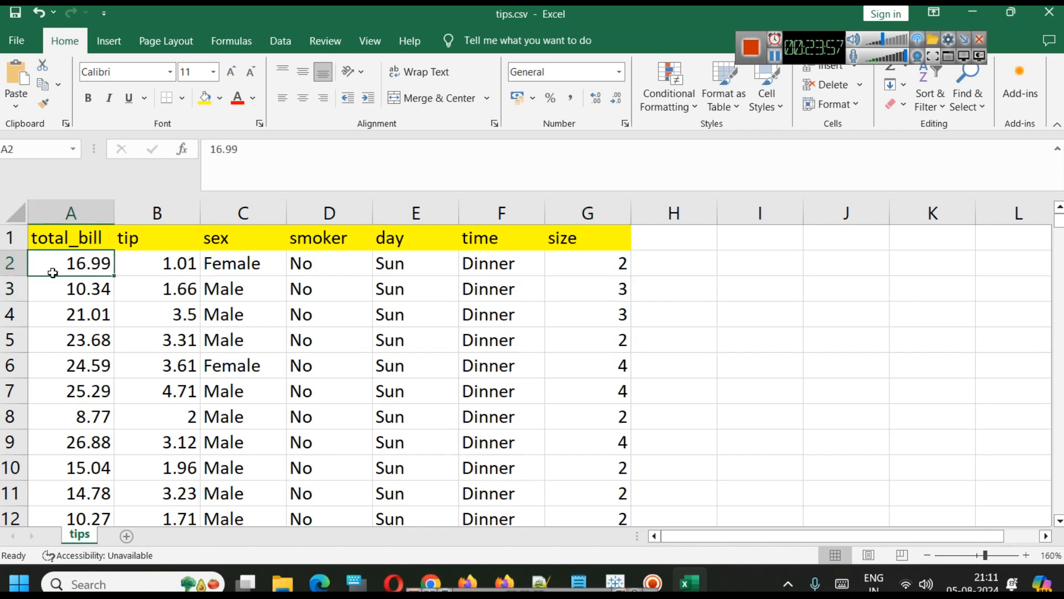
click(177, 264)
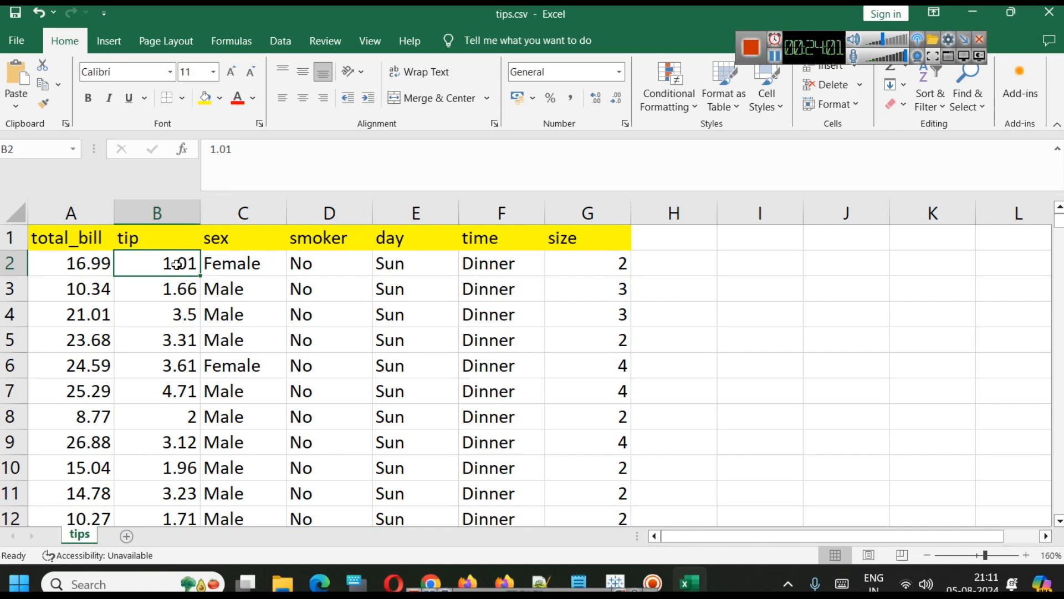
click(230, 262)
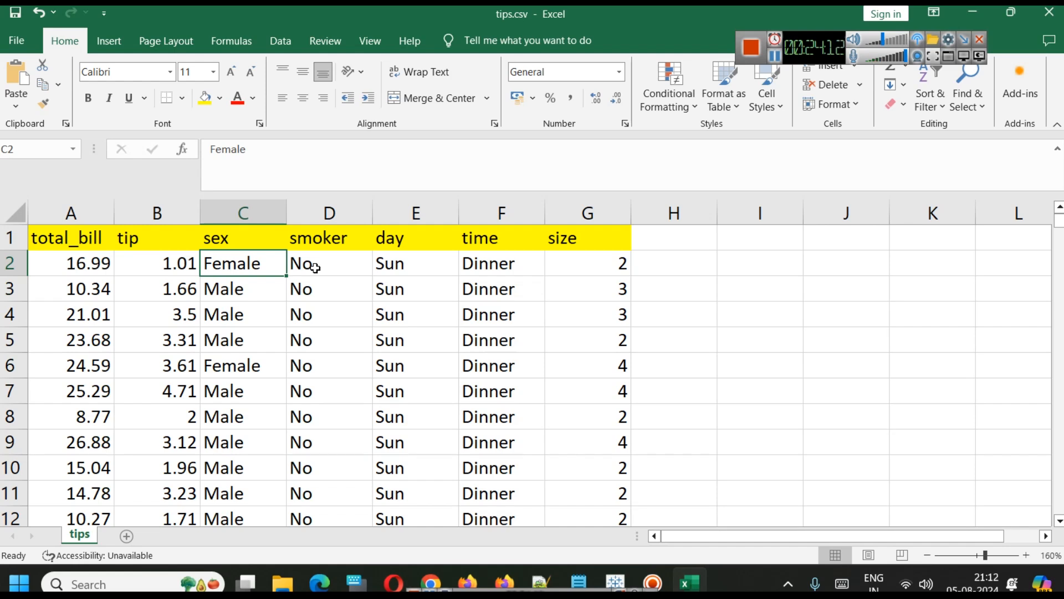
click(397, 269)
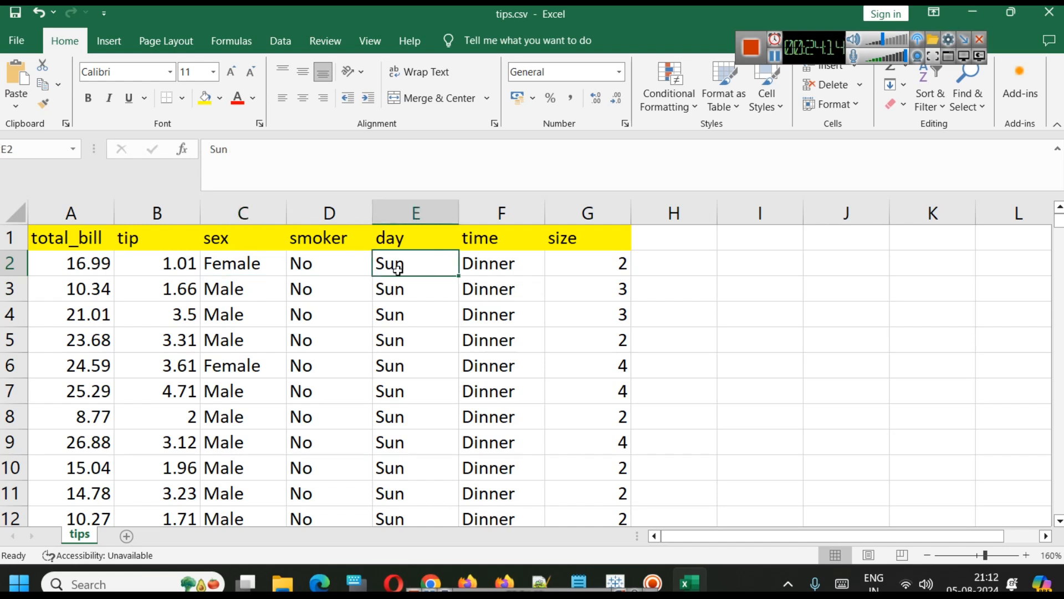
click(466, 269)
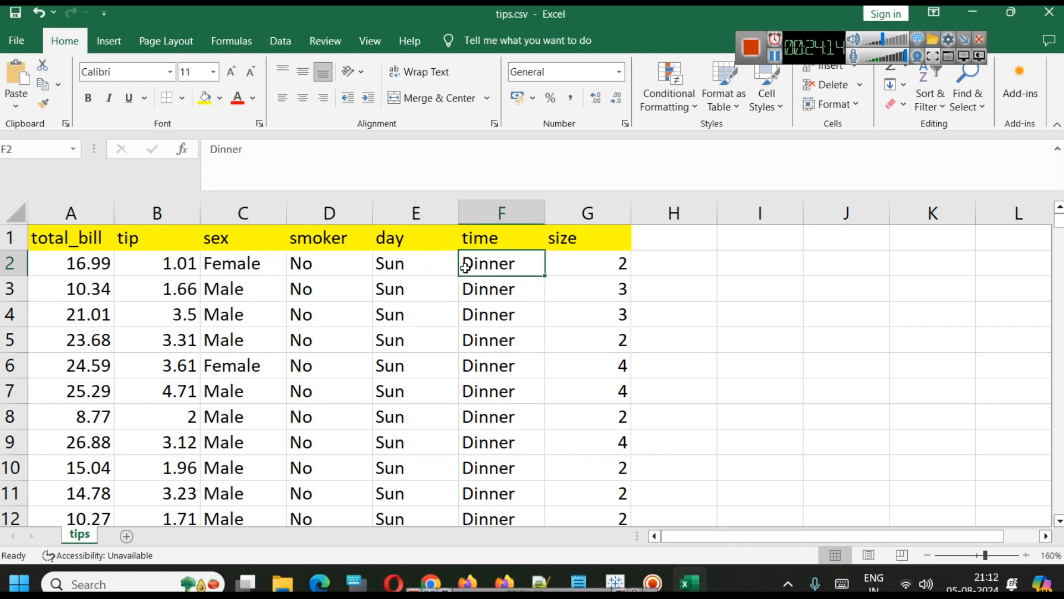
click(578, 267)
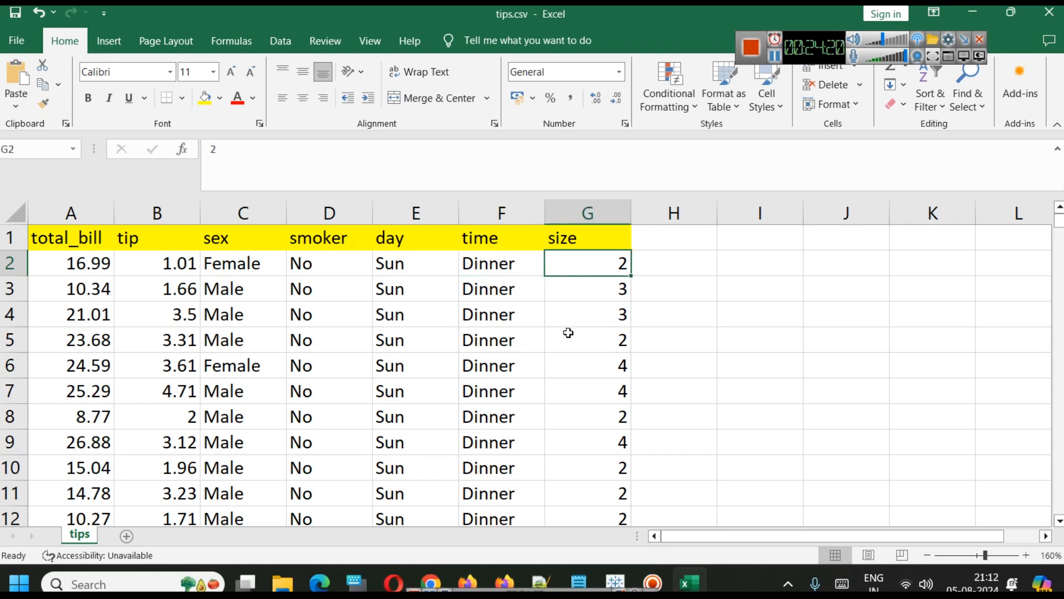
Select each column of the tips sheet in turn to examine its contents.
scroll(569, 329, down, 4)
scroll(574, 331, up, 2)
scroll(576, 330, up, 2)
click(593, 218)
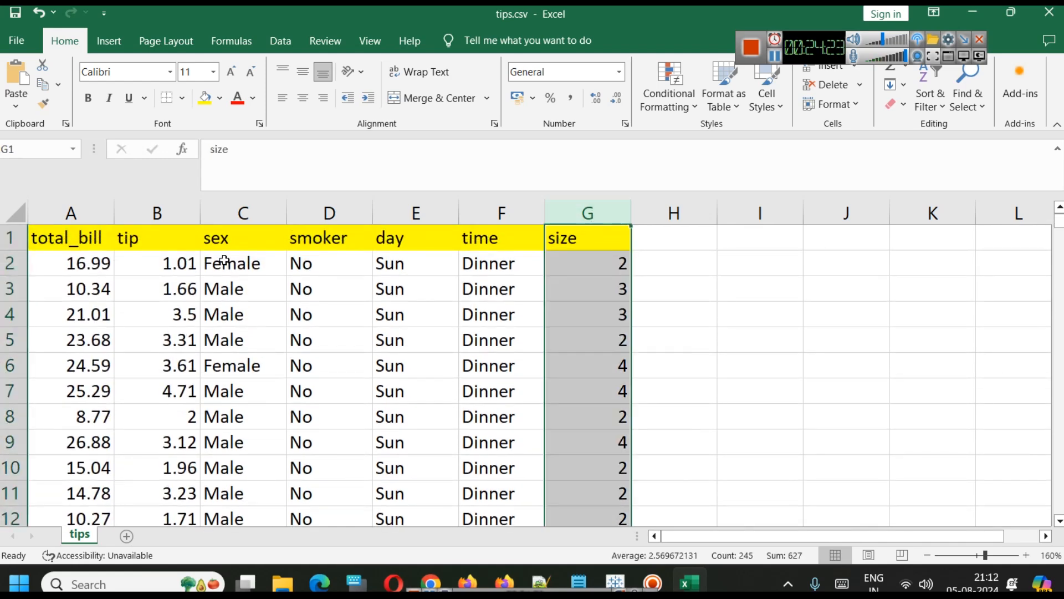
click(163, 214)
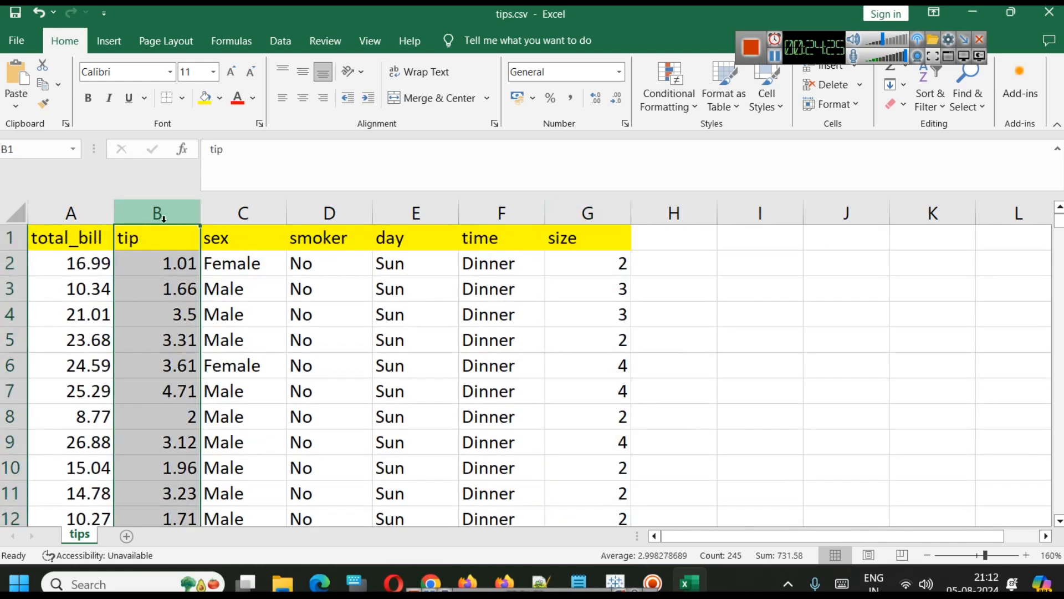
click(62, 211)
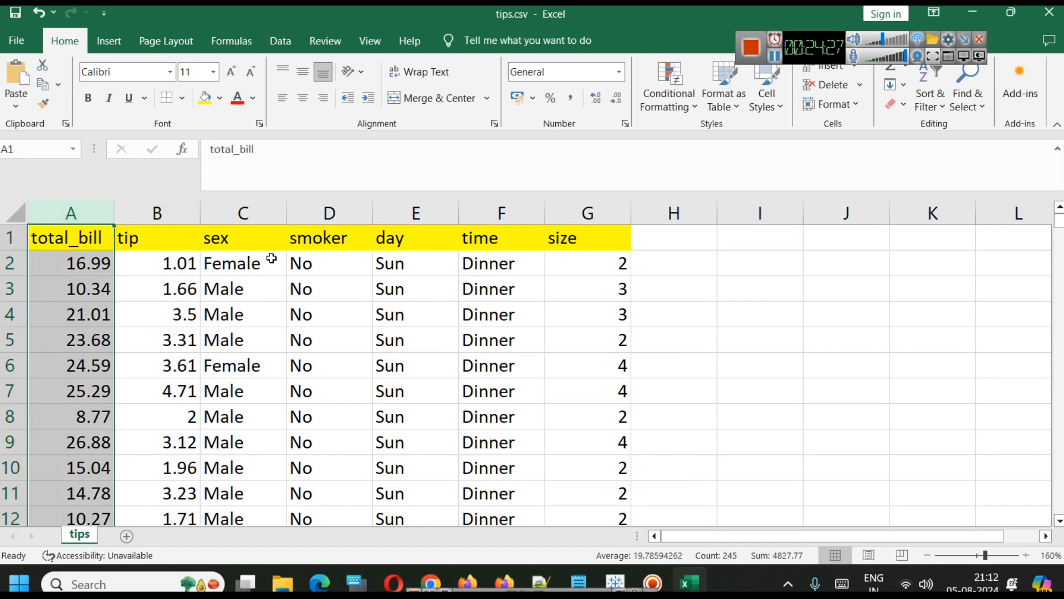
click(235, 219)
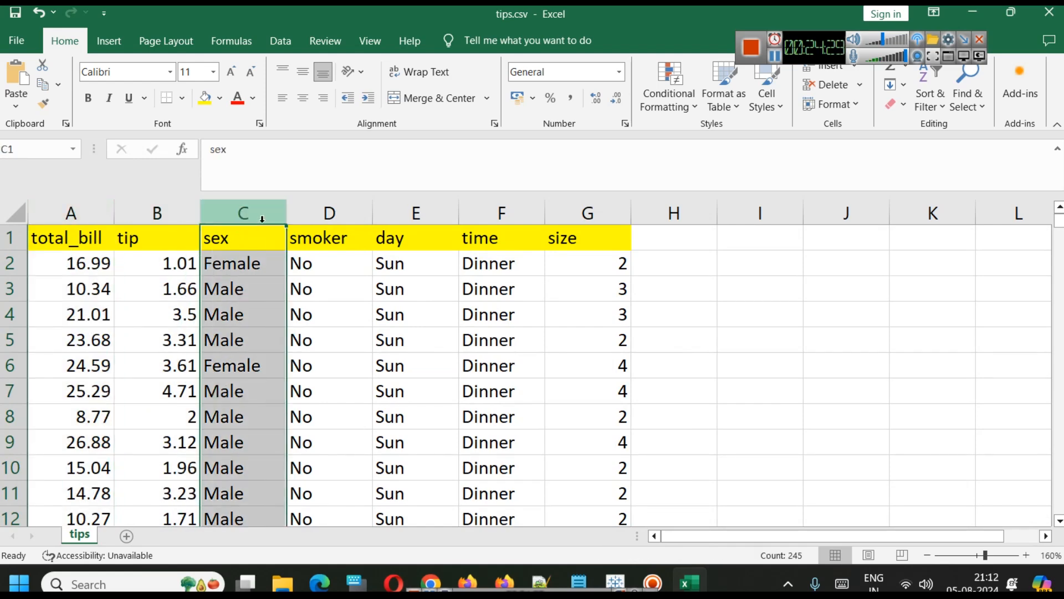
click(360, 214)
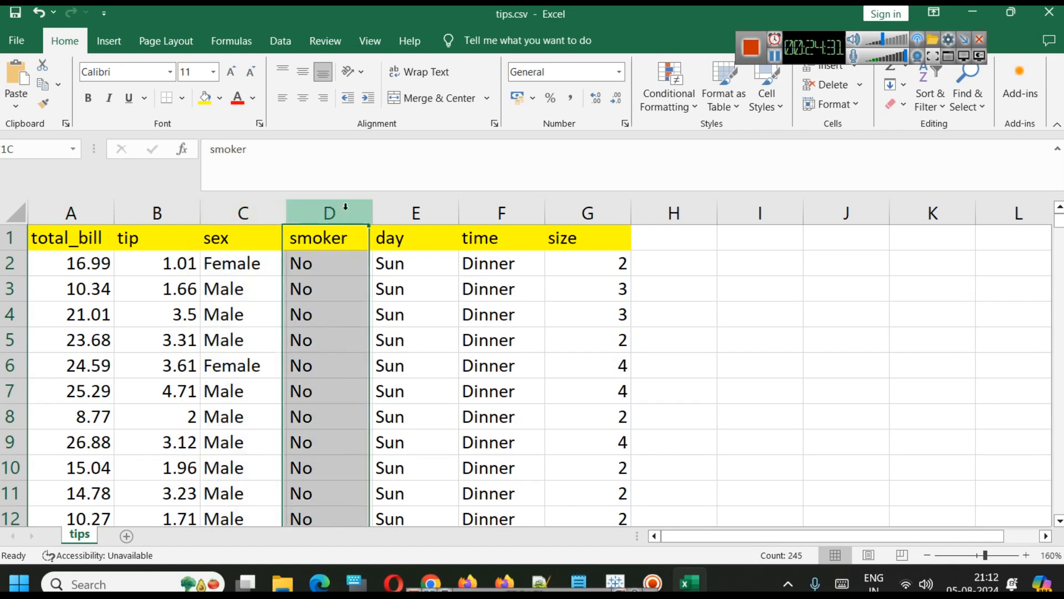
click(400, 212)
click(487, 214)
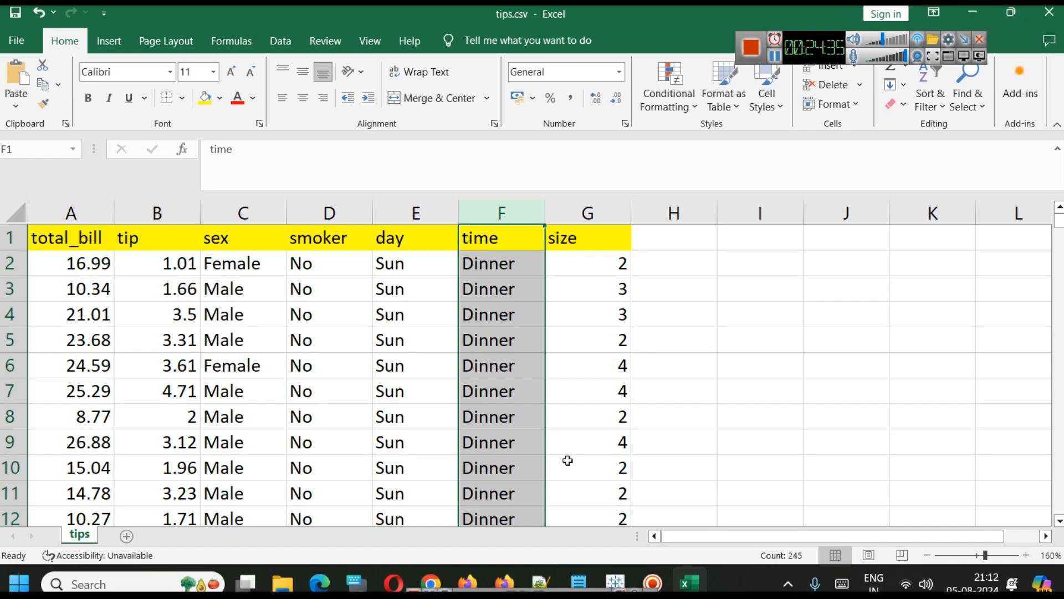
Fill columns sex through time with a light blue-grey shade.
drag(243, 213, 488, 216)
click(220, 100)
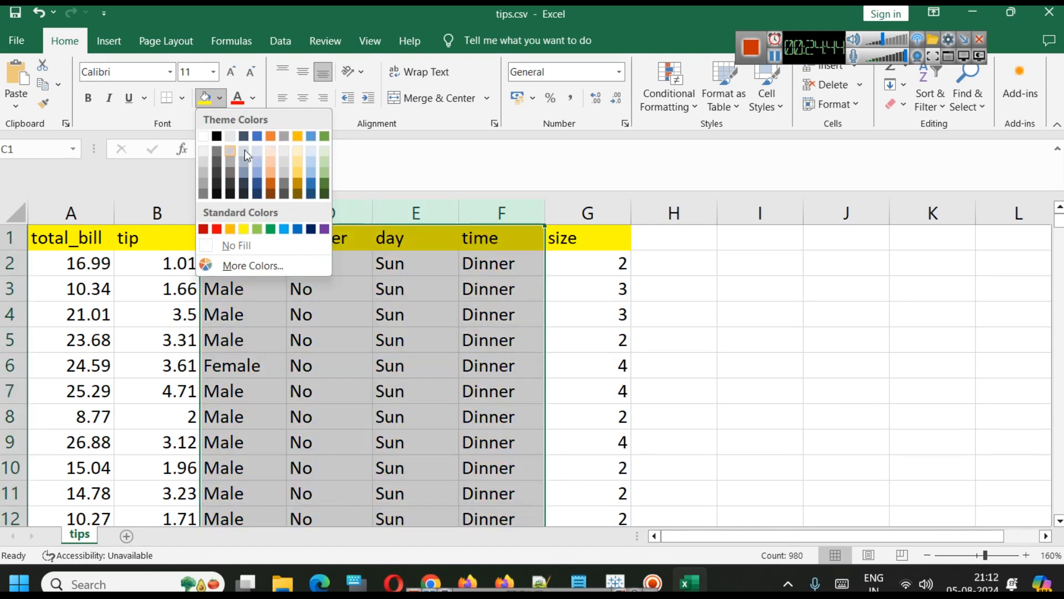
click(244, 150)
click(425, 360)
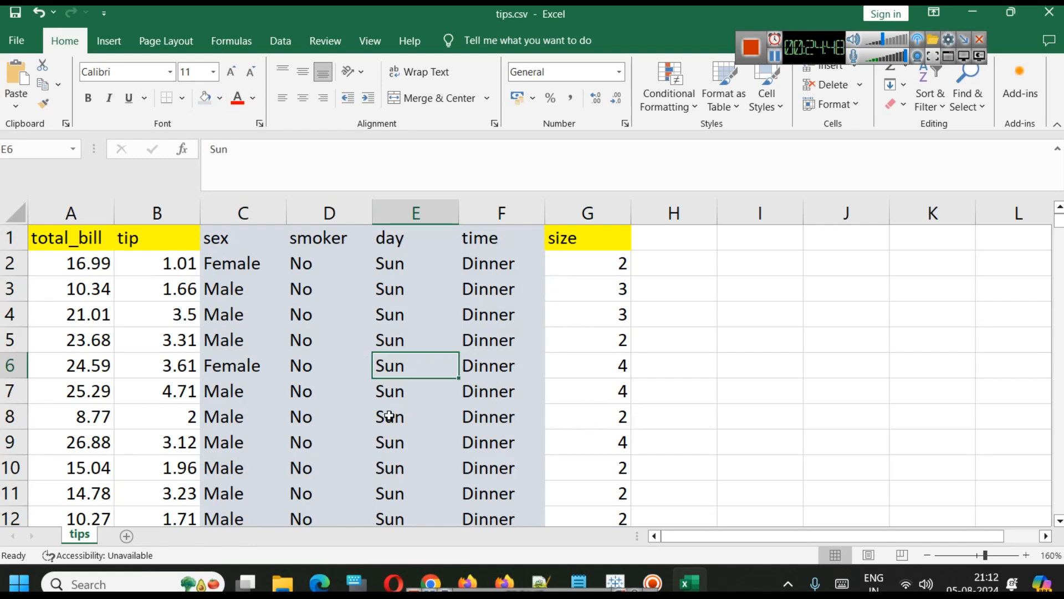
Launch Tableau Public and connect to tips.csv as a text file data source.
click(126, 580)
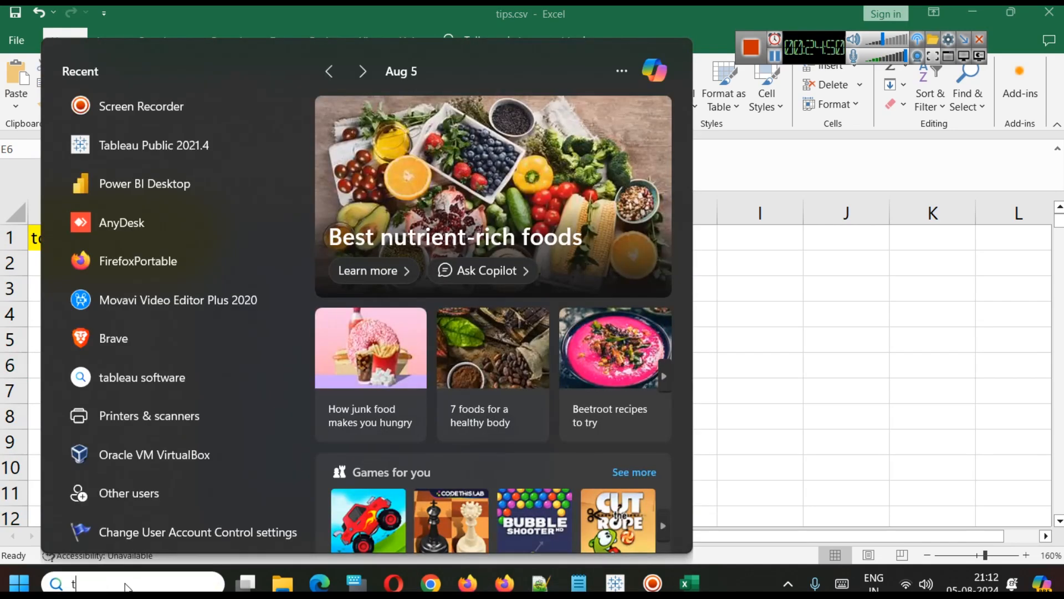
text(tab)
click(475, 281)
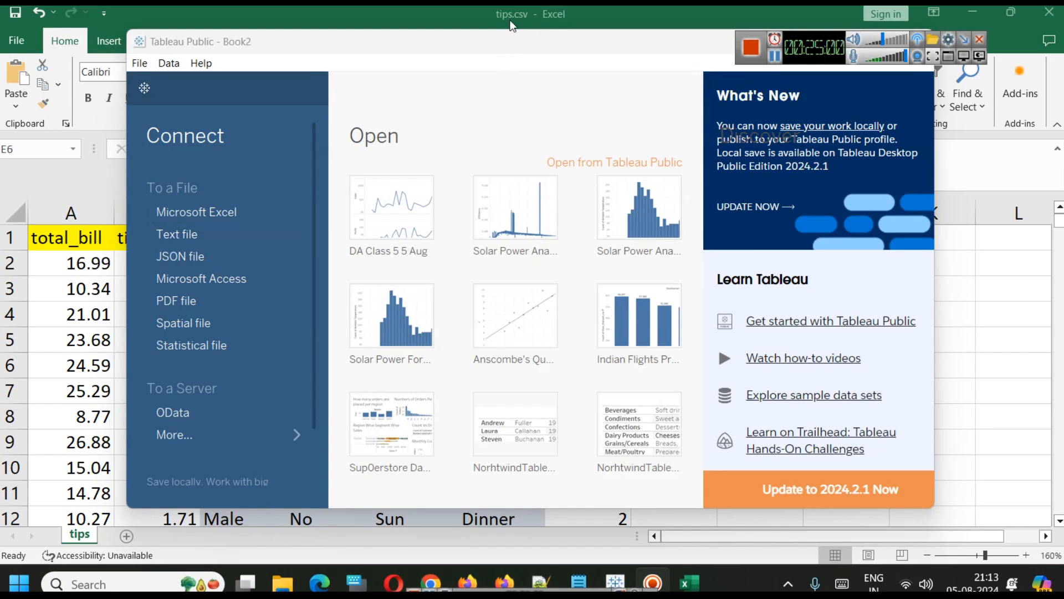
click(203, 237)
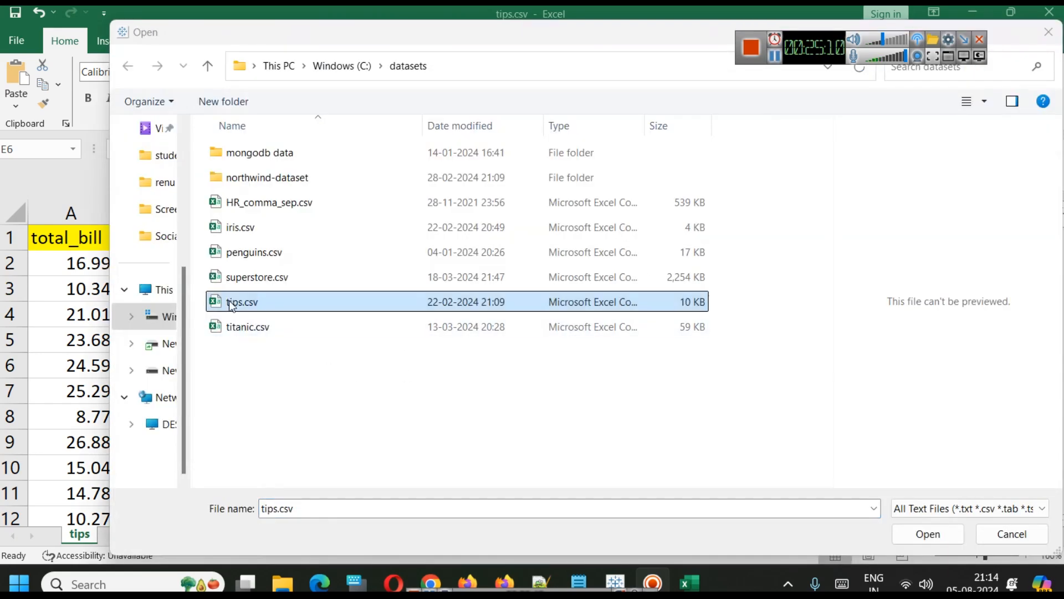
click(916, 534)
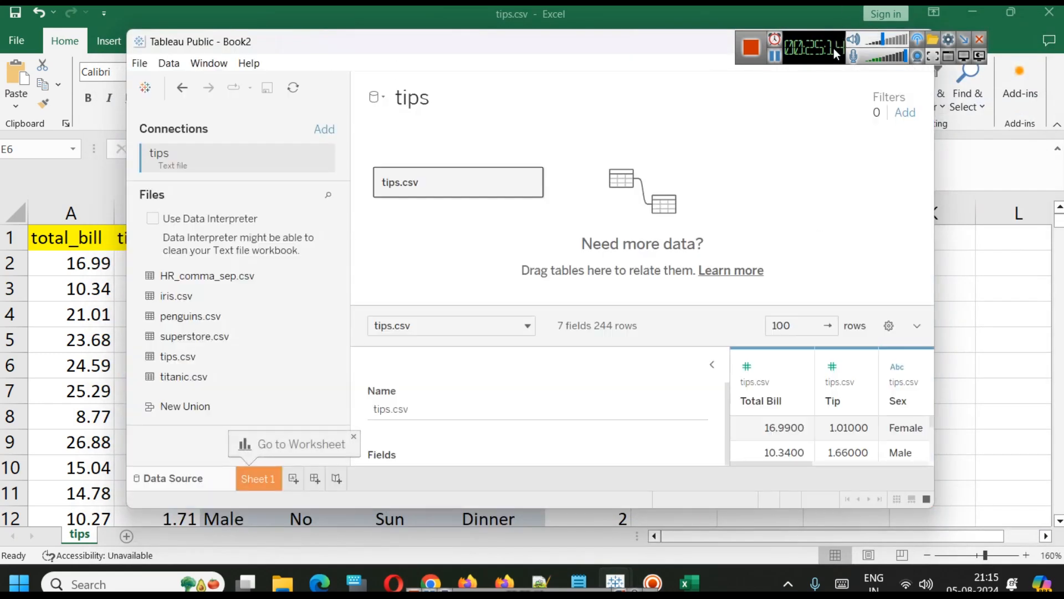
Maximize the Tableau window and narrow the connections pane.
drag(854, 52, 1012, 49)
click(874, 45)
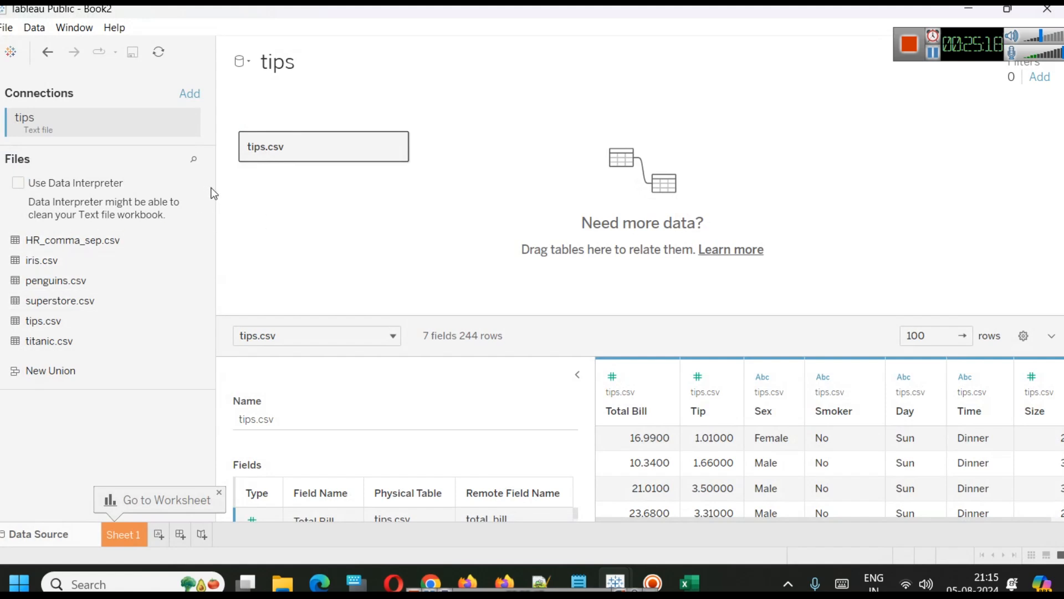
drag(214, 191, 90, 193)
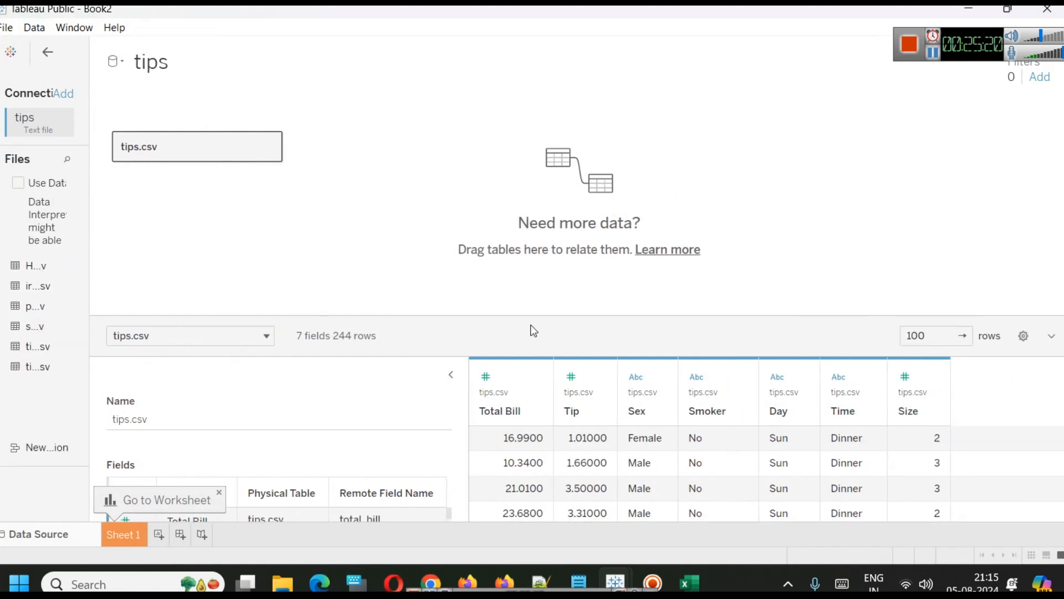
Open Sheet 1 for the tips data and rename it Tips vs Total Bill.
drag(521, 313, 543, 173)
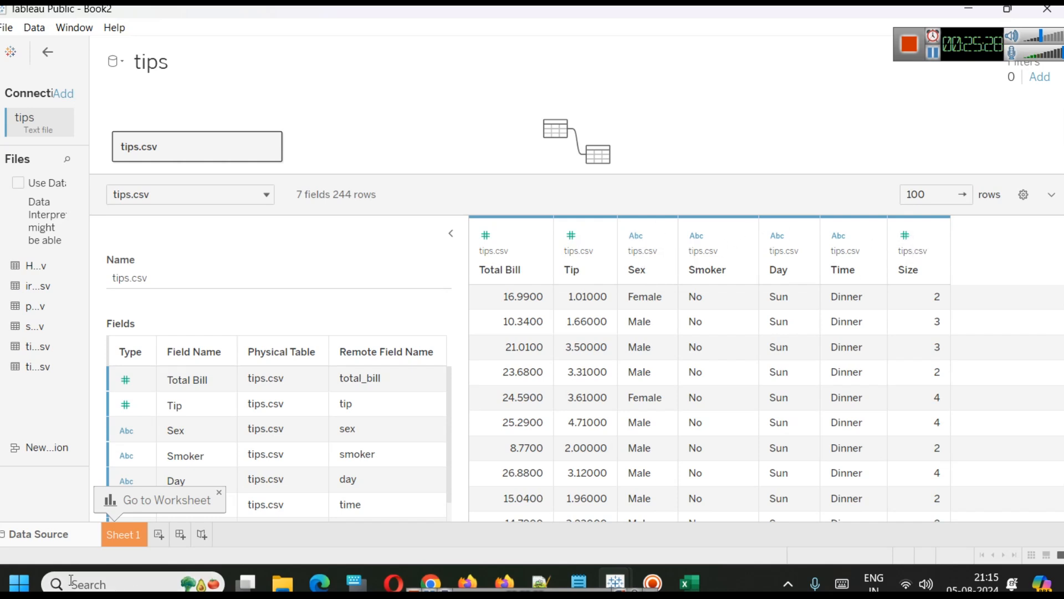
click(133, 536)
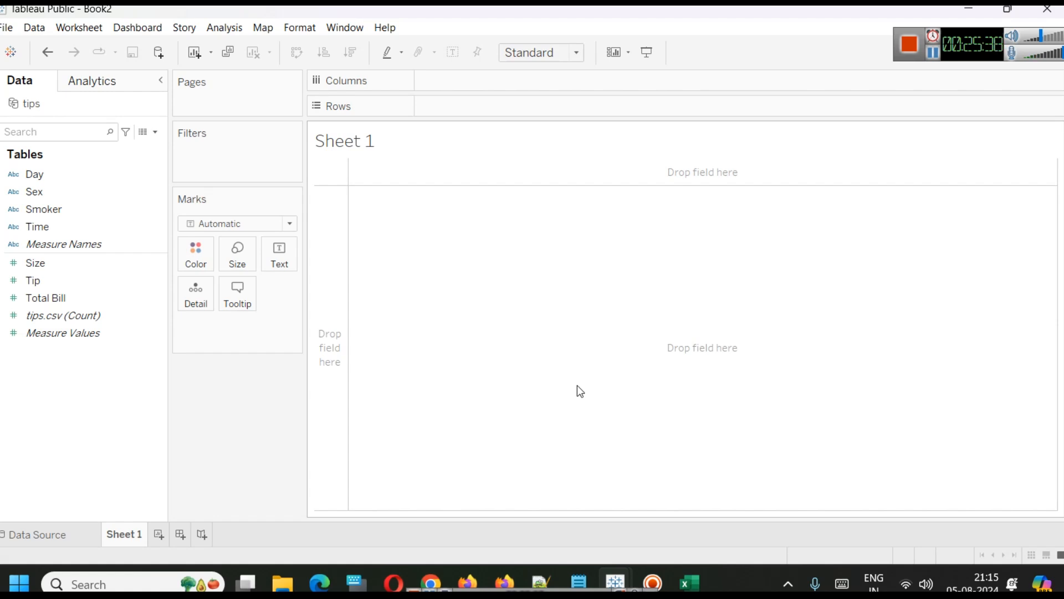
right_click(113, 541)
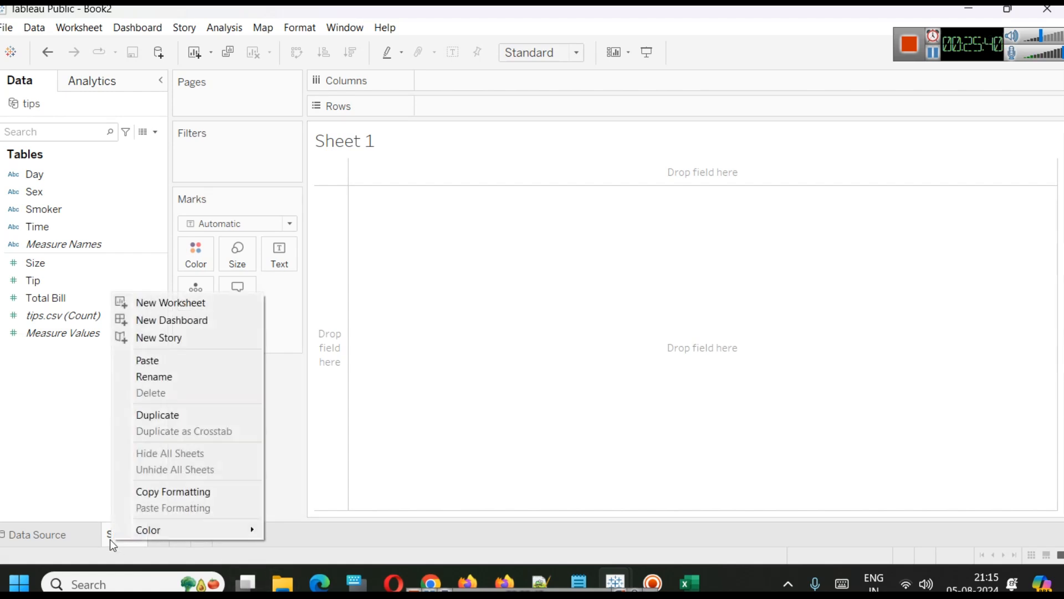
click(195, 379)
text(To)
text(ip)
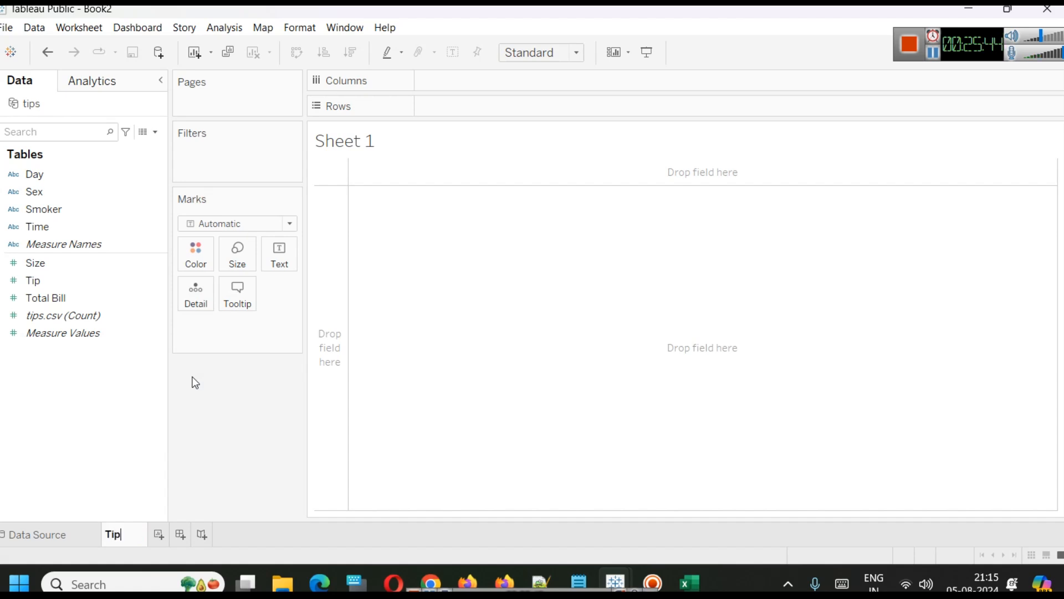
text(s vs)
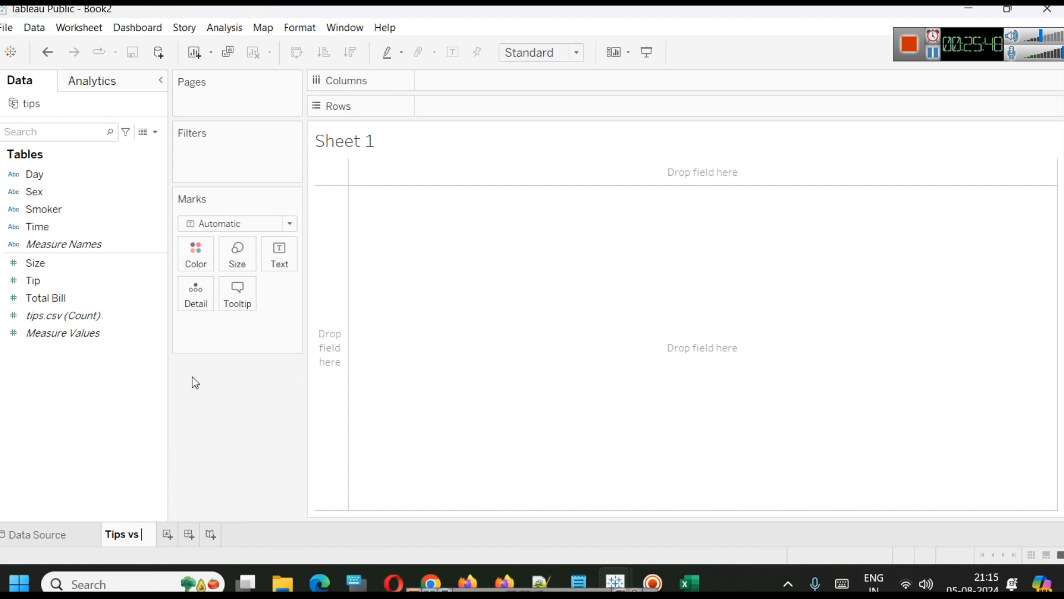
text( Total Bill)
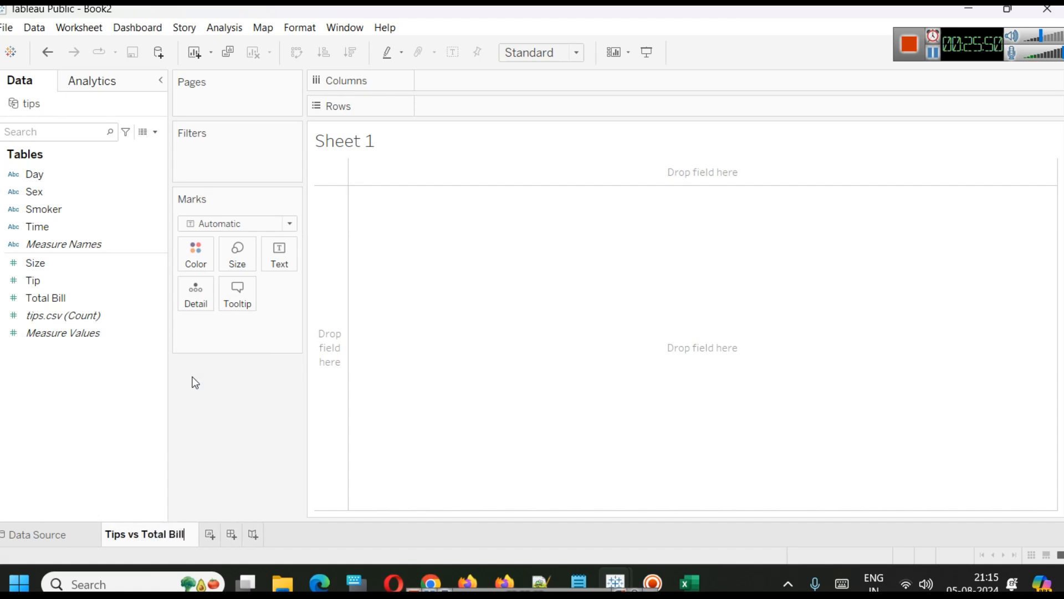
click(506, 245)
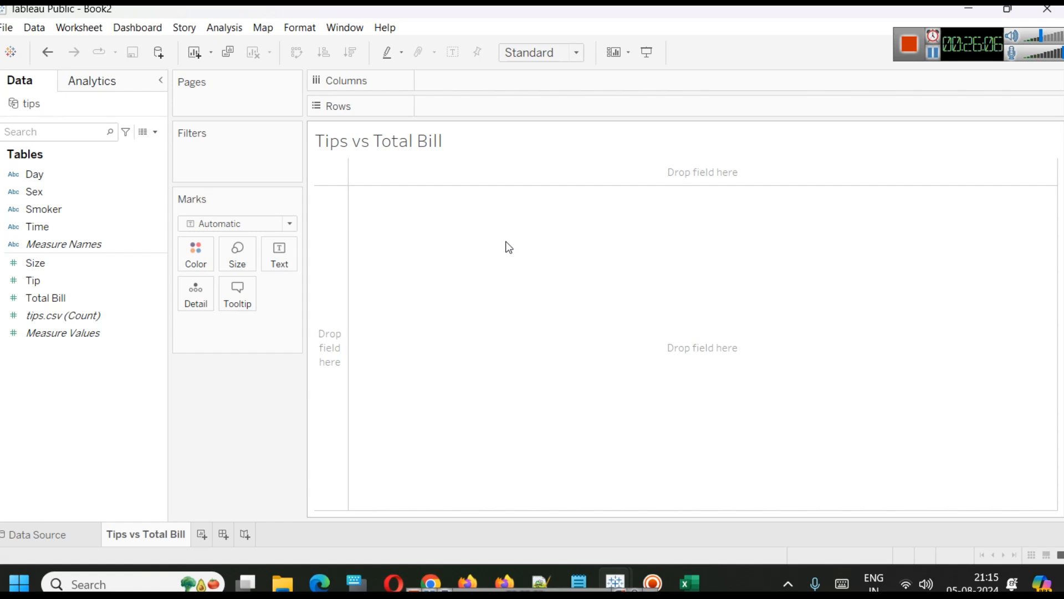
Plot SUM(Total Bill) on columns against SUM(Tip) on rows in the Tips vs Total Bill sheet.
drag(61, 297, 498, 79)
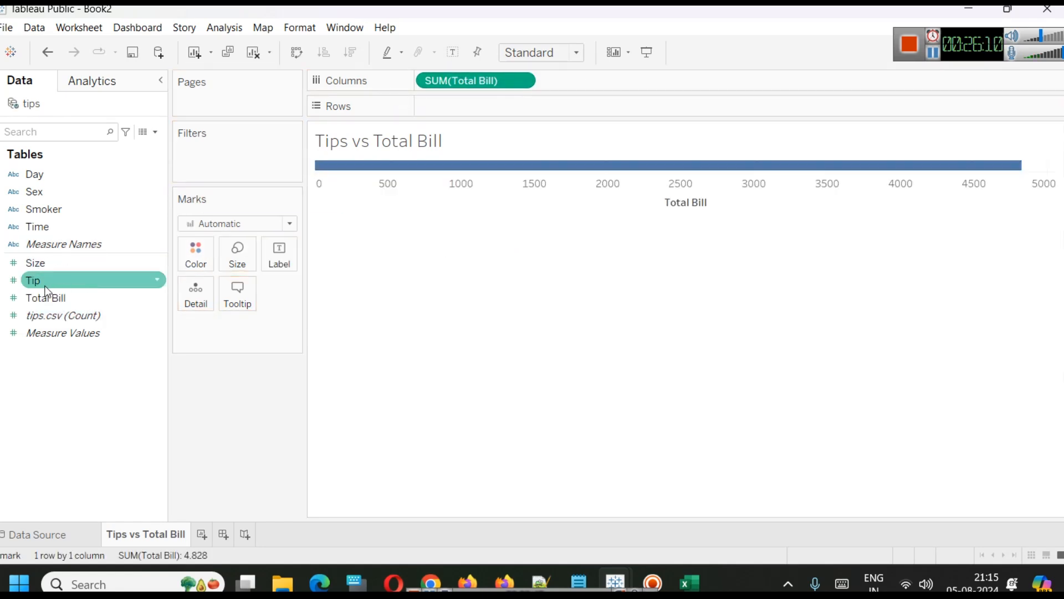
drag(62, 281, 477, 109)
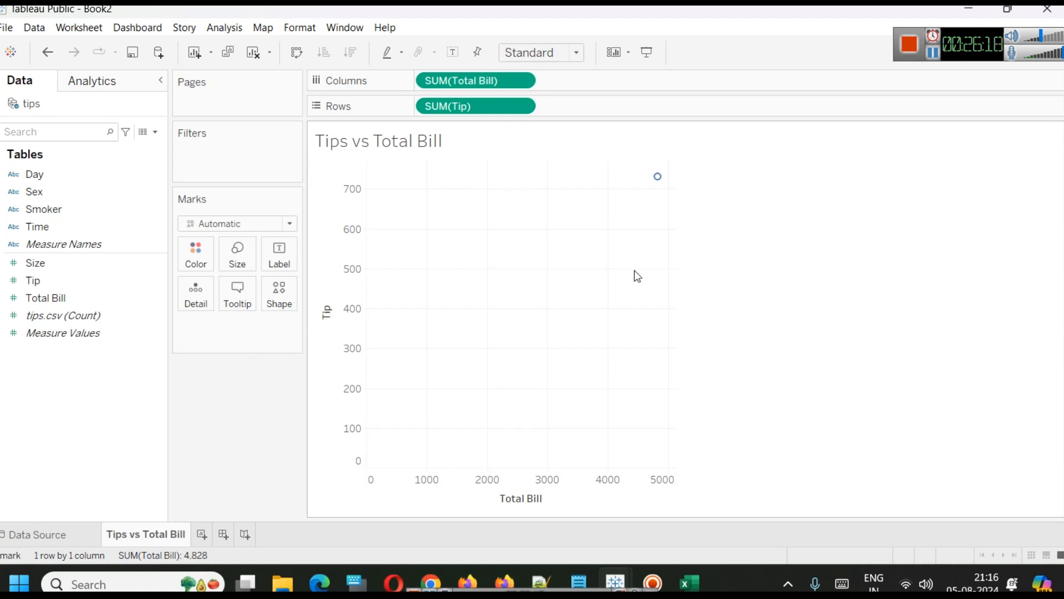
Try the Line mark type, then set the marks back to Automatic.
mouse_move(659, 180)
click(244, 224)
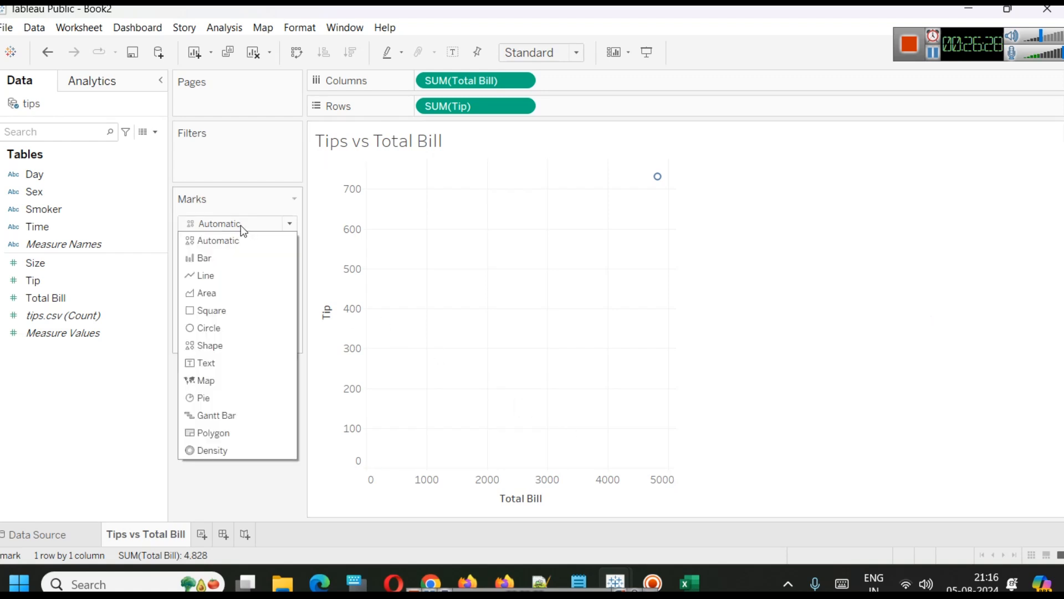
click(204, 277)
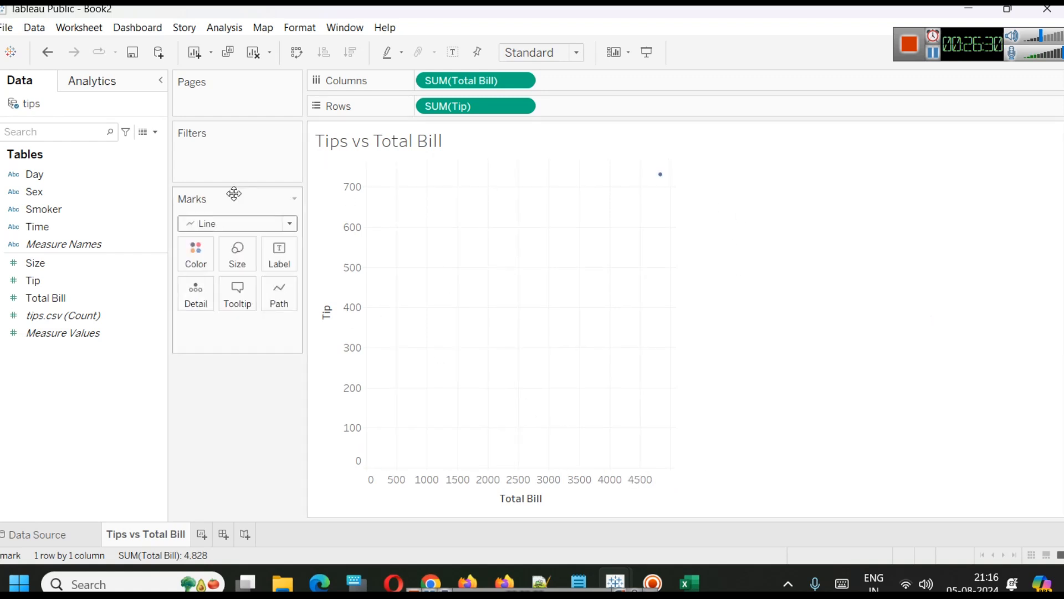
click(242, 225)
click(222, 240)
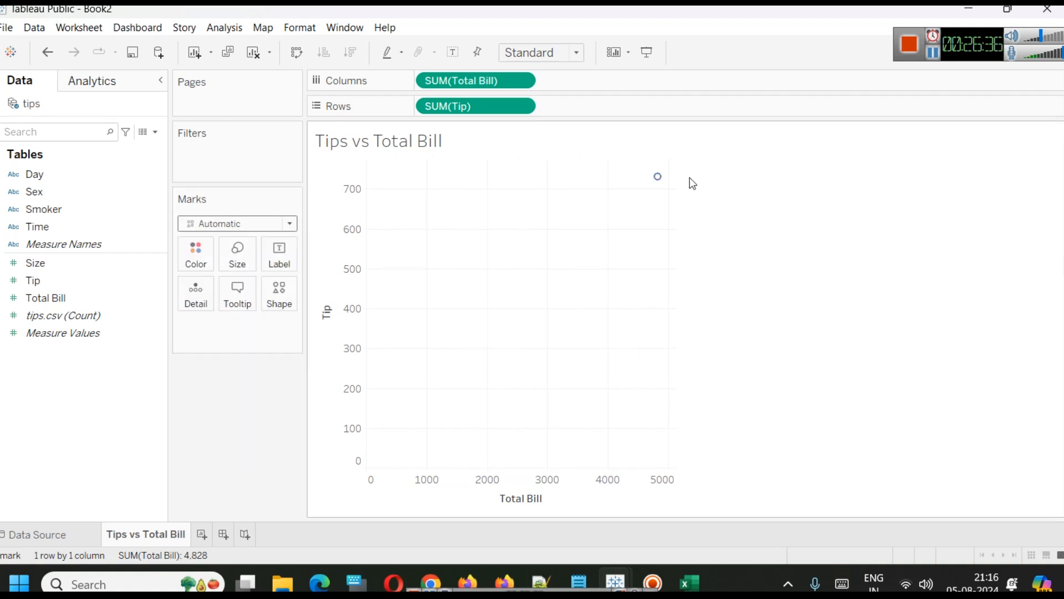
Review the tips data on the Data Source page and in the tips.csv spreadsheet in Excel, scrolling to its last row.
click(44, 532)
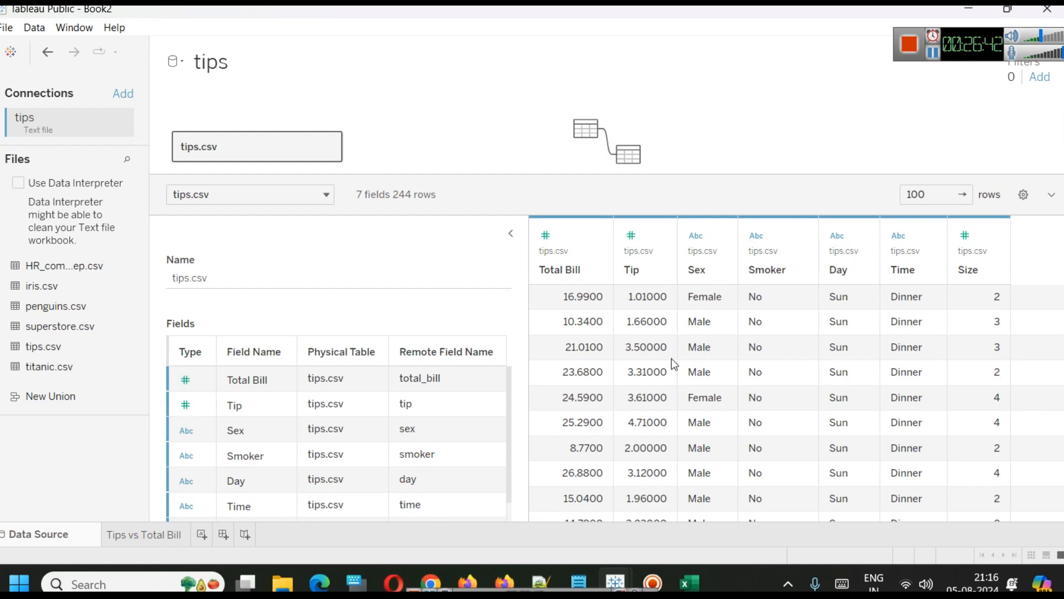
click(698, 579)
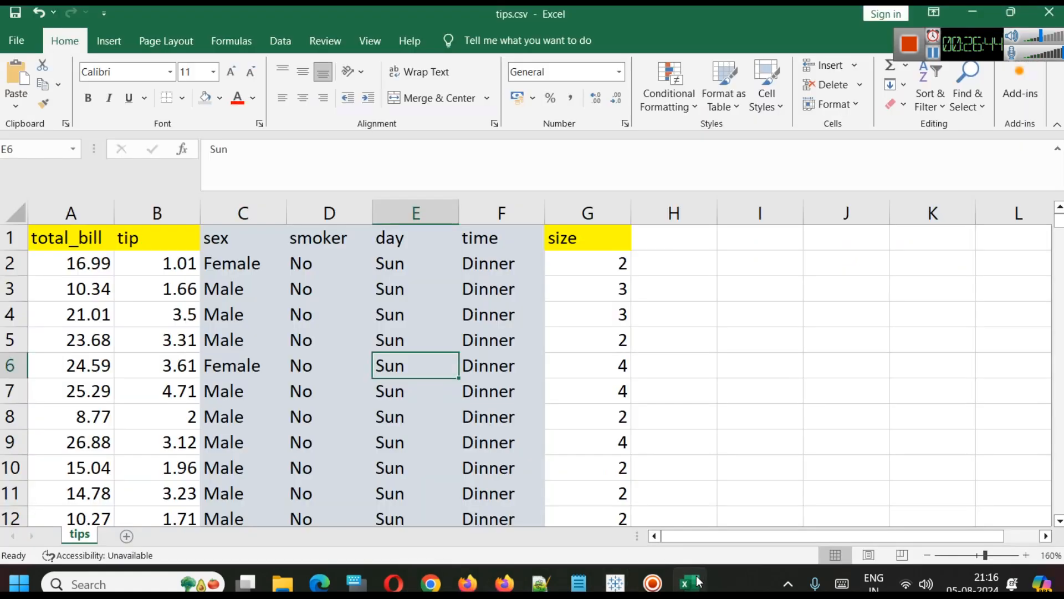
click(747, 361)
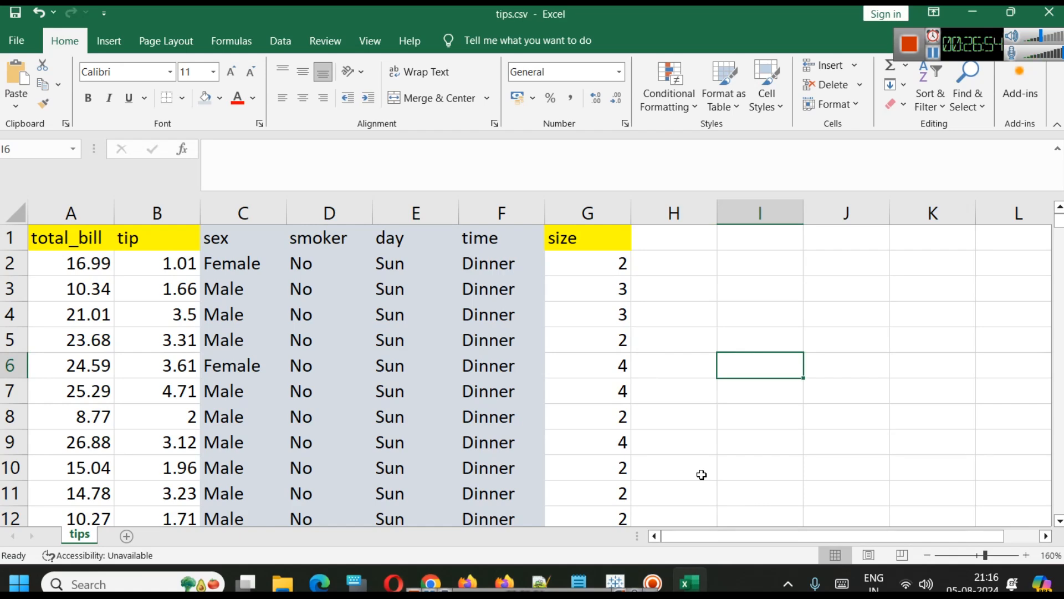
scroll(205, 408, down, 15)
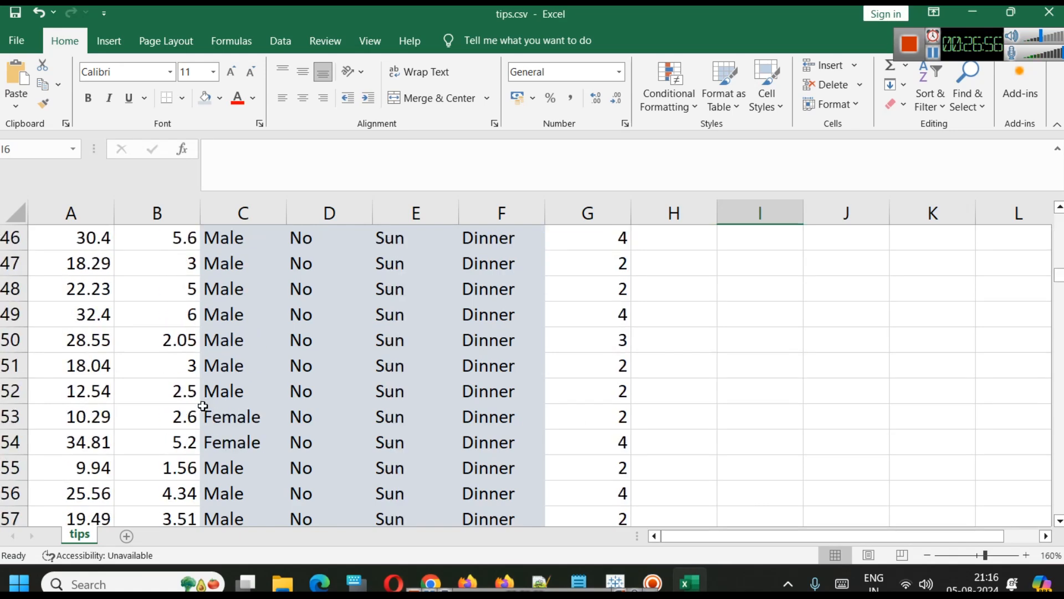
scroll(203, 406, down, 20)
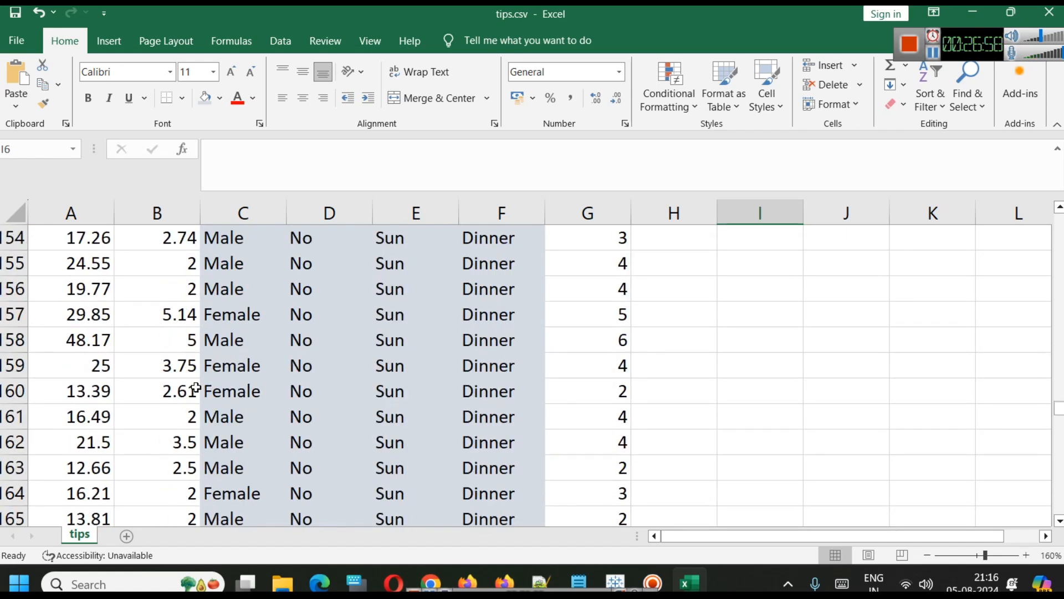
scroll(193, 390, down, 20)
scroll(176, 392, up, 3)
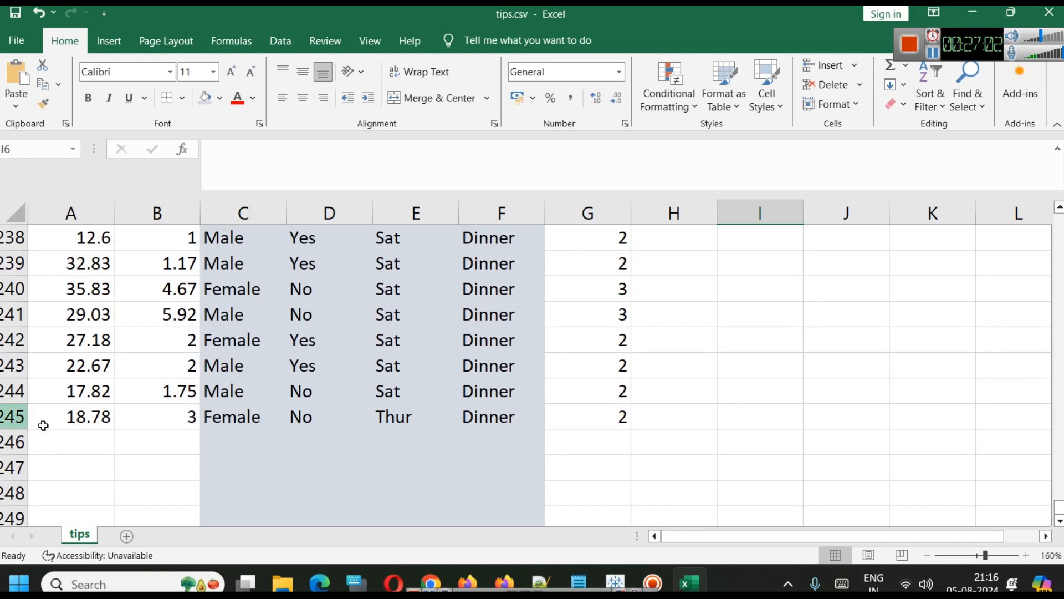
click(179, 422)
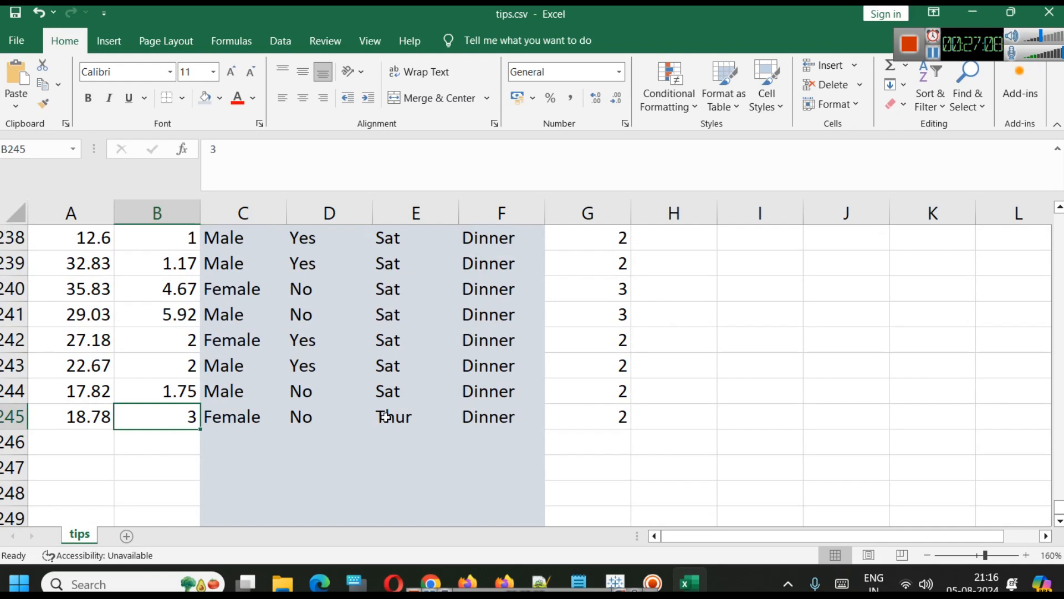
Launch Paint through the Run dialog with mspaint.
key(super+r)
text(msp)
key(Down)
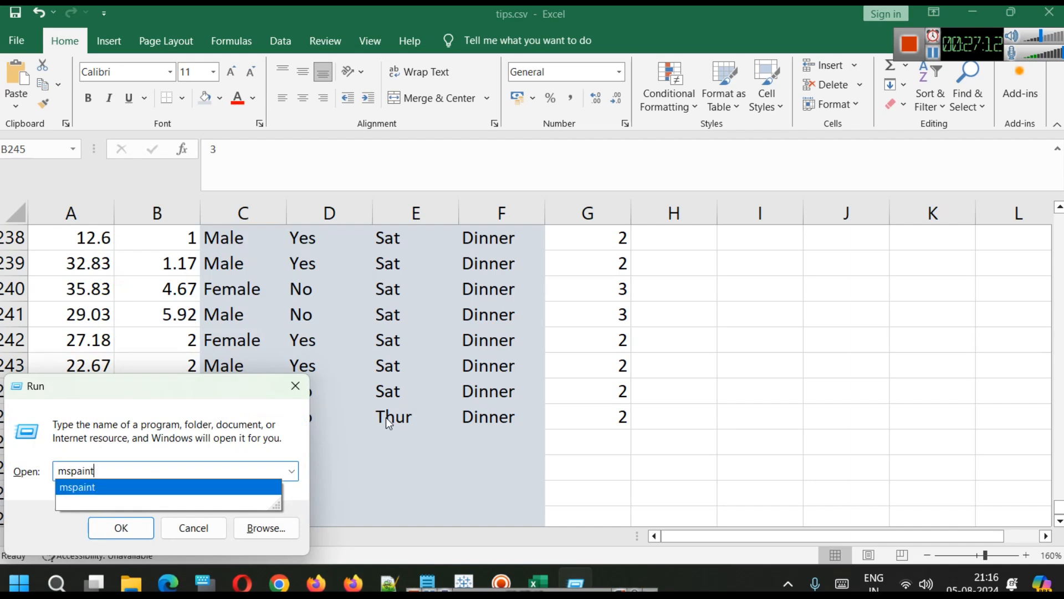
key(Return)
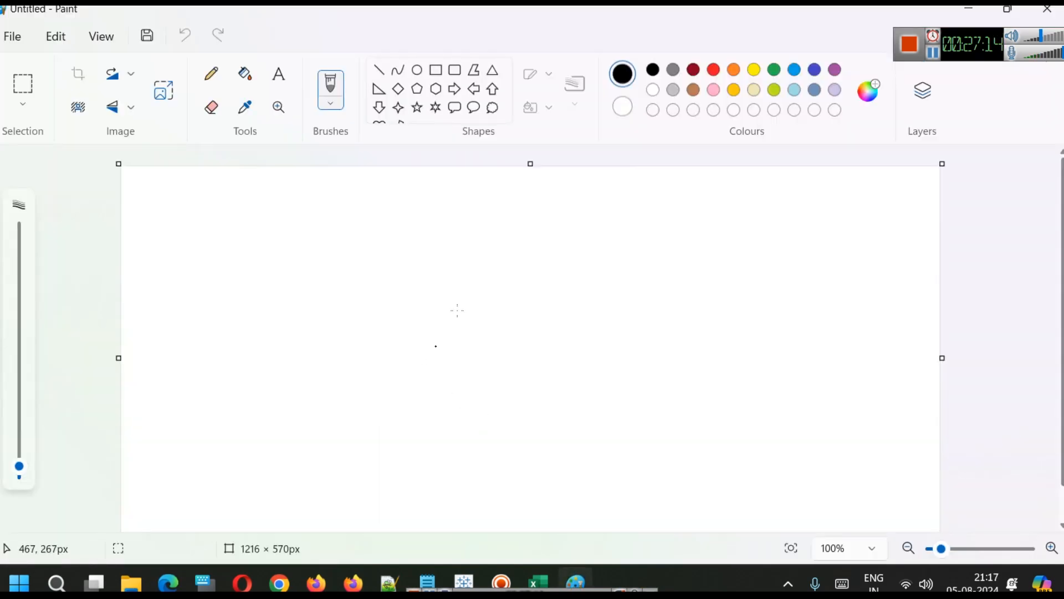
Draw a vertical and a horizontal axis line with the Line shape.
click(377, 71)
mouse_move(425, 198)
mouse_down()
mouse_move(456, 409)
mouse_move(397, 464)
mouse_move(424, 464)
mouse_up()
drag(400, 443, 741, 452)
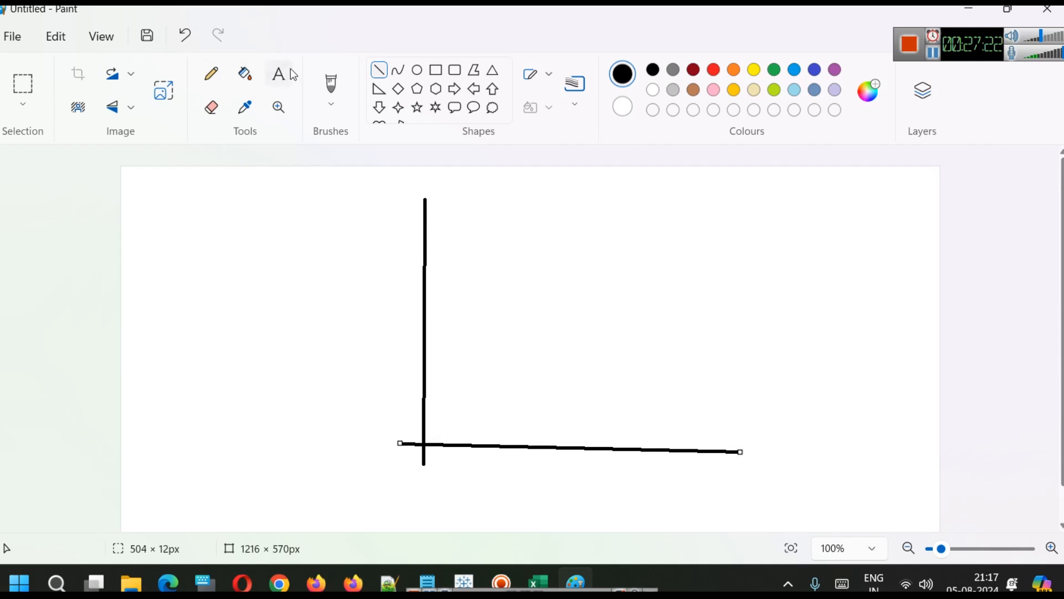
Add enlarged Voltage and Current text labels near the canvas's upper-left corner.
click(142, 203)
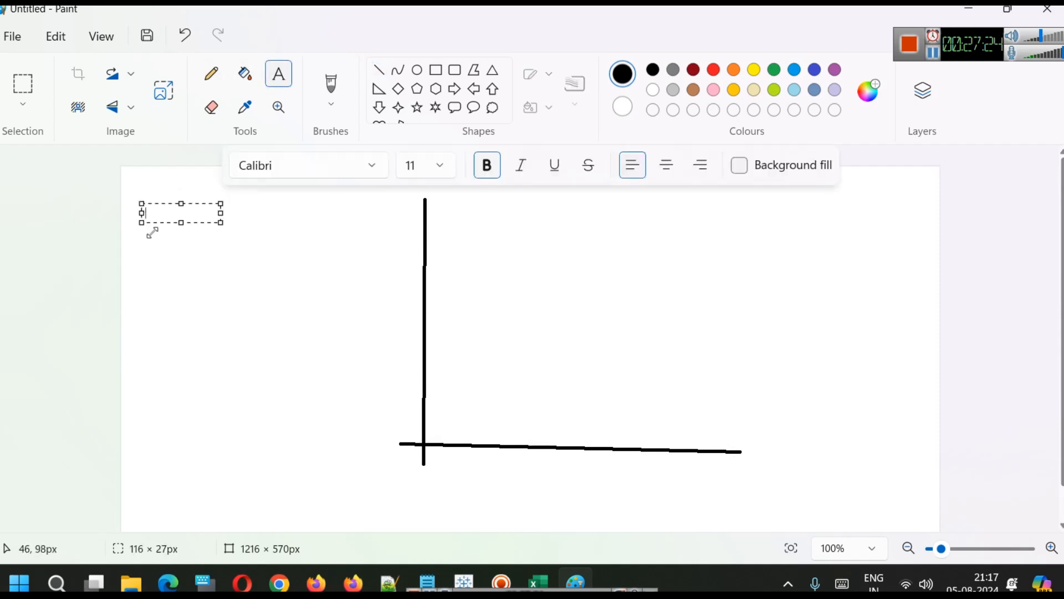
text(Voltage)
key(Return)
key(Return)
key(Return)
text(Curren)
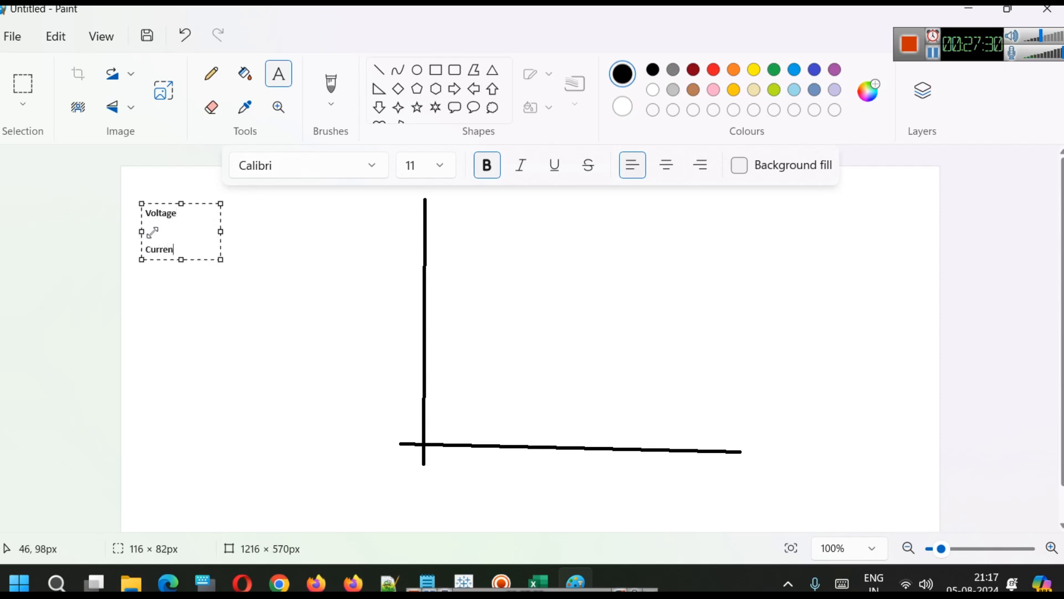
key(ctrl+a)
key(ctrl+shift+period)
key(ctrl+shift+period)
key(ctrl+shift+period)
key(ctrl+shift+period)
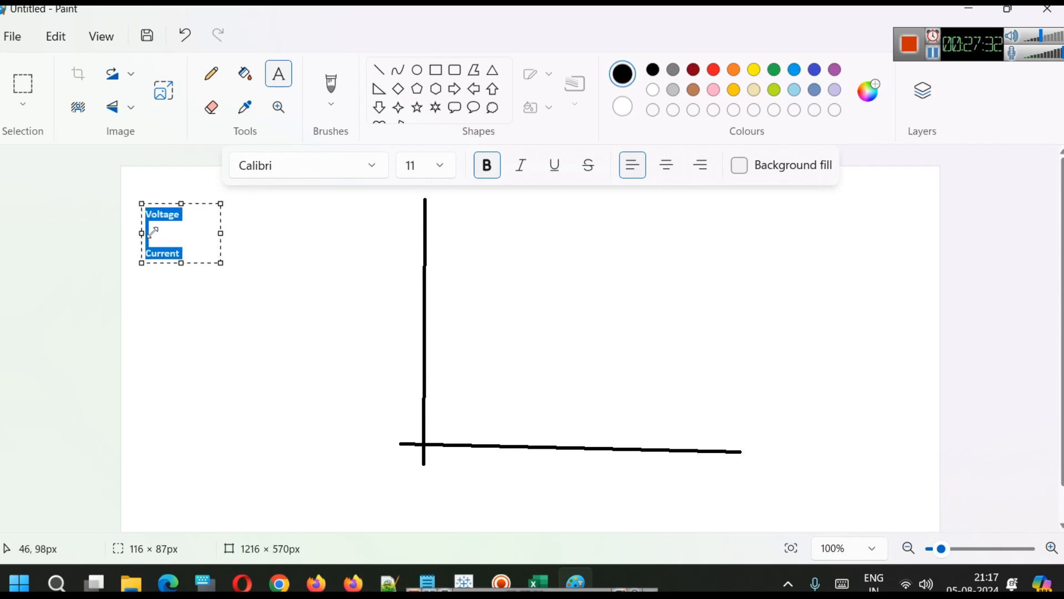
click(245, 235)
click(231, 214)
click(232, 214)
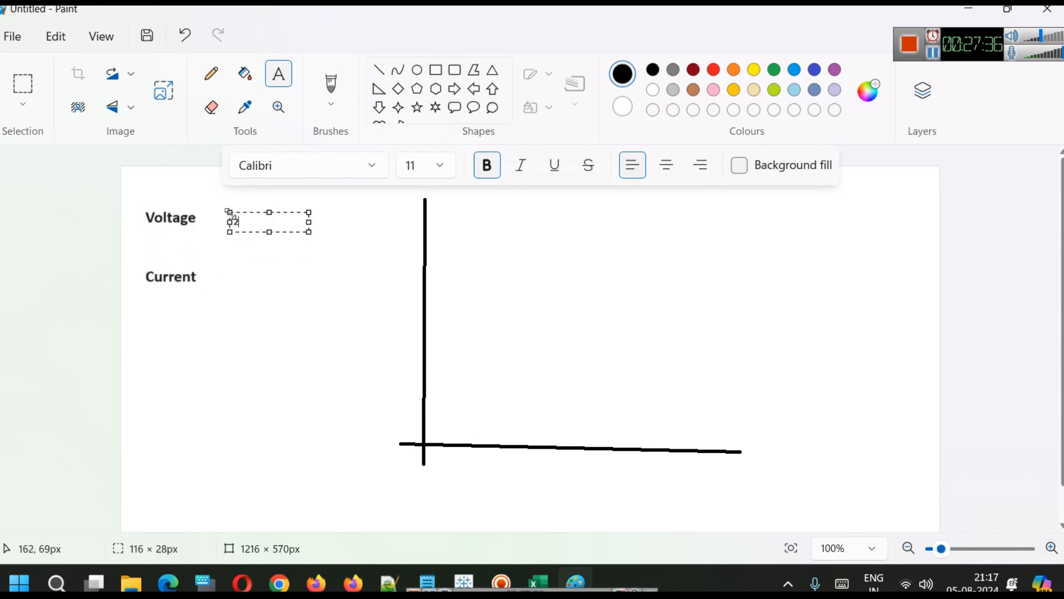
text(200  30)
key(ctrl+a)
key(ctrl+shift+period)
key(ctrl+shift+period)
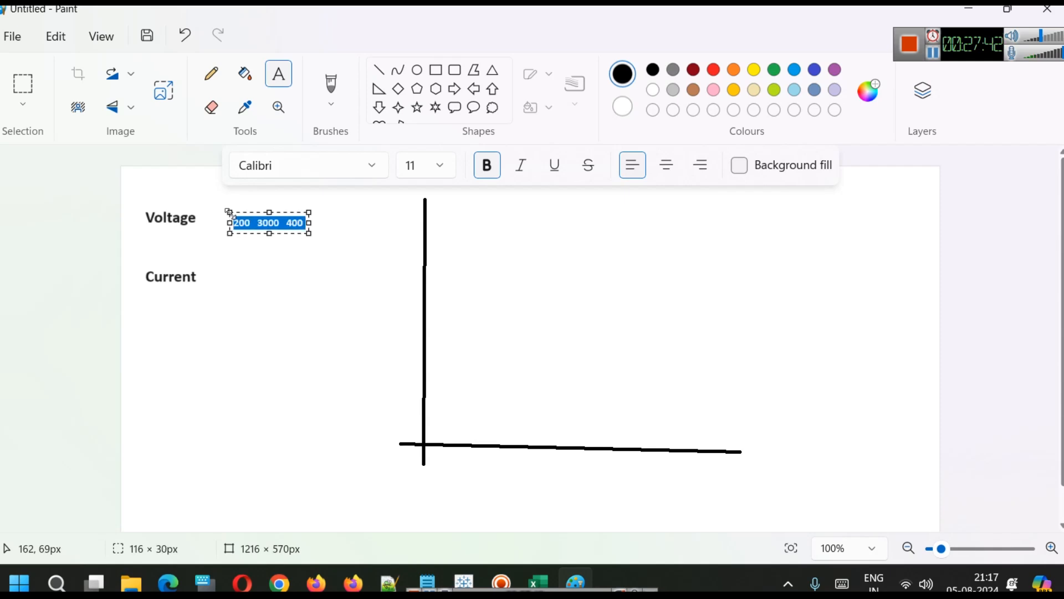
drag(309, 230, 378, 232)
click(297, 314)
Write the current values 2 3 4 beside the Current label in enlarged text.
click(232, 274)
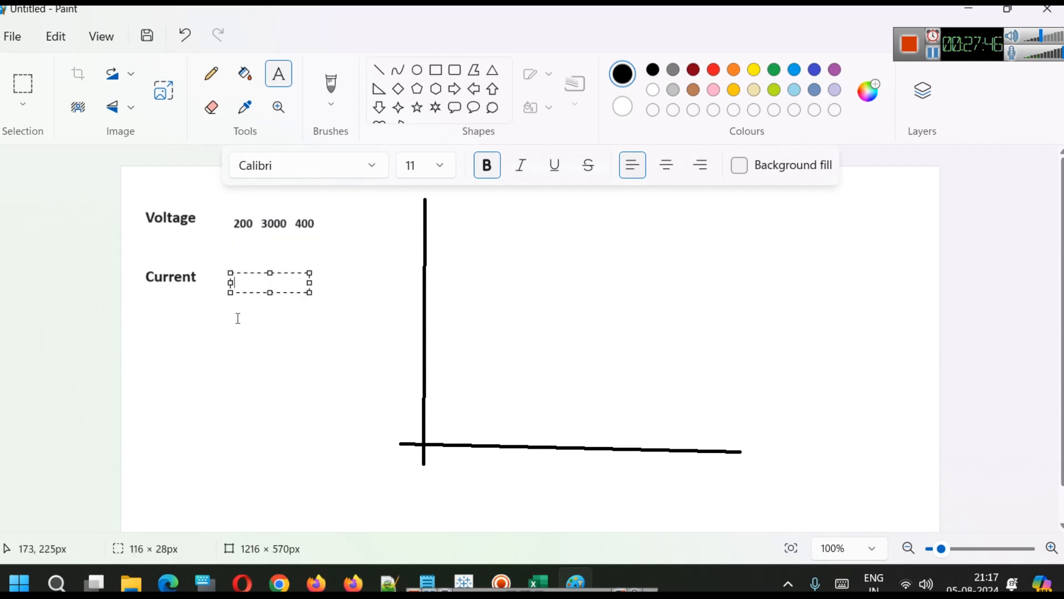
text(2 3)
key(ctrl+a)
key(ctrl+shift+period)
key(ctrl+shift+period)
key(ctrl+shift+period)
key(ctrl+shift+period)
key(ctrl+shift+period)
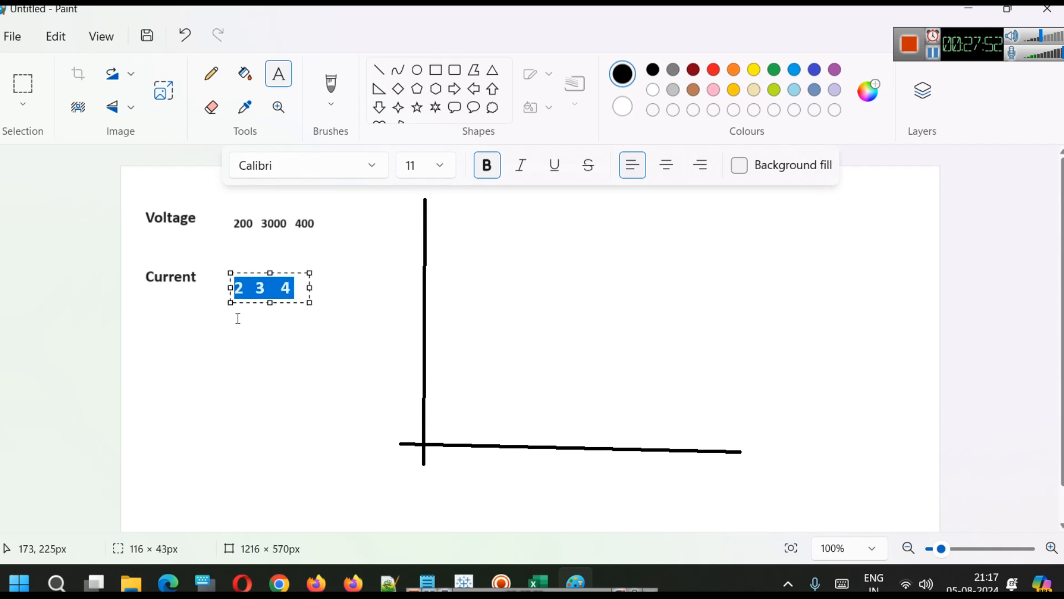
drag(229, 284, 232, 277)
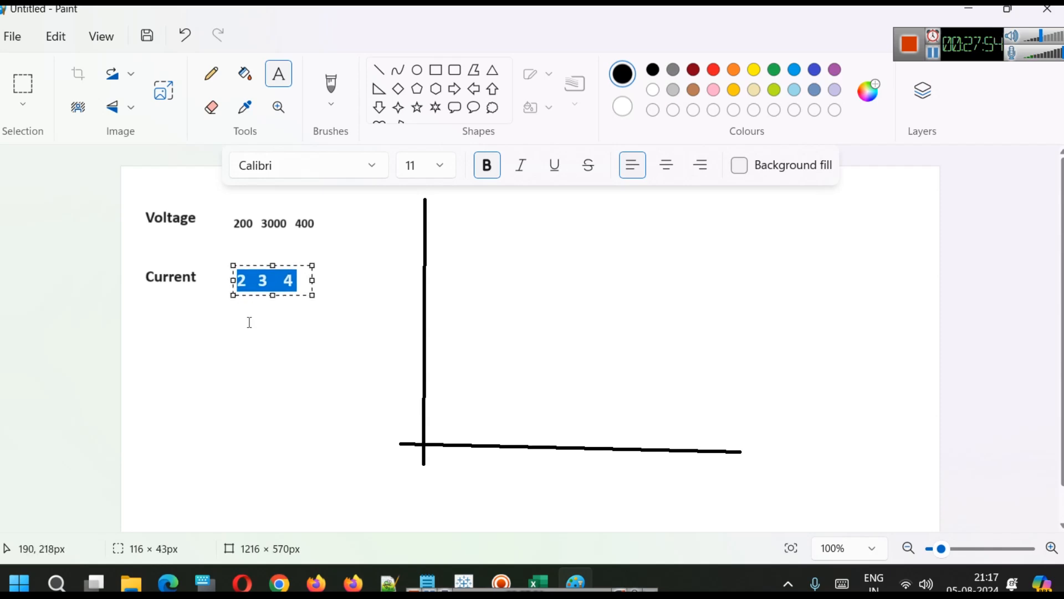
click(249, 329)
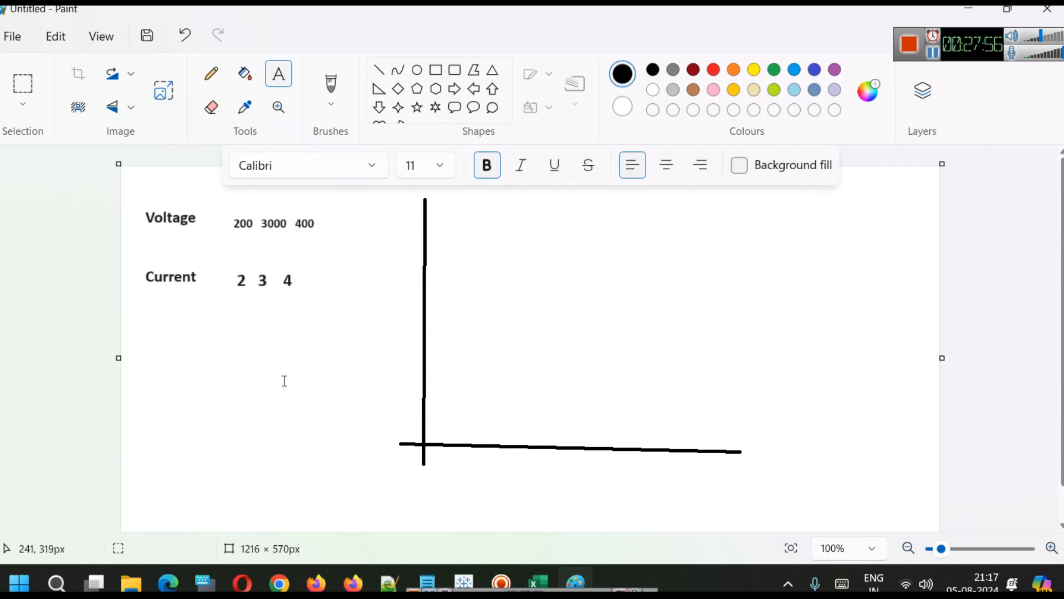
Erase the extra zero so the middle voltage value reads 300.
click(211, 107)
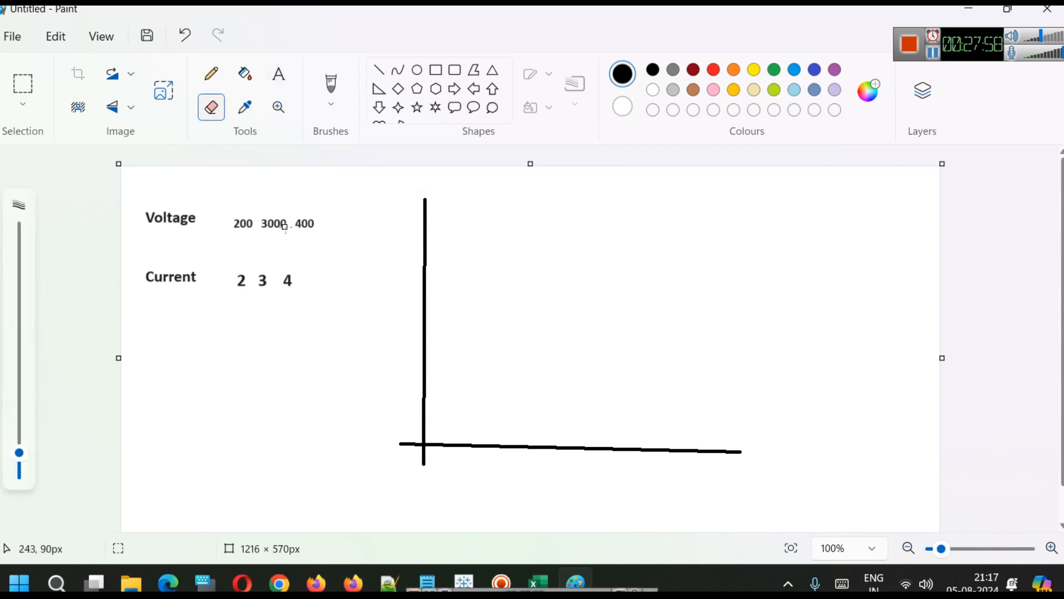
drag(286, 222, 287, 222)
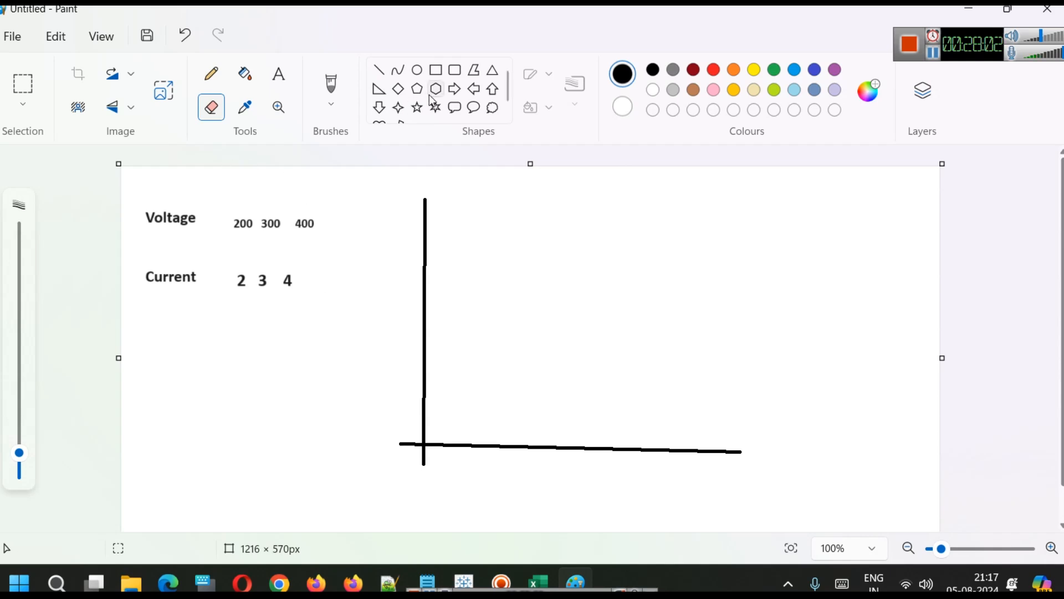
Try drawing rectangles over the voltage and current values, then undo both.
click(437, 71)
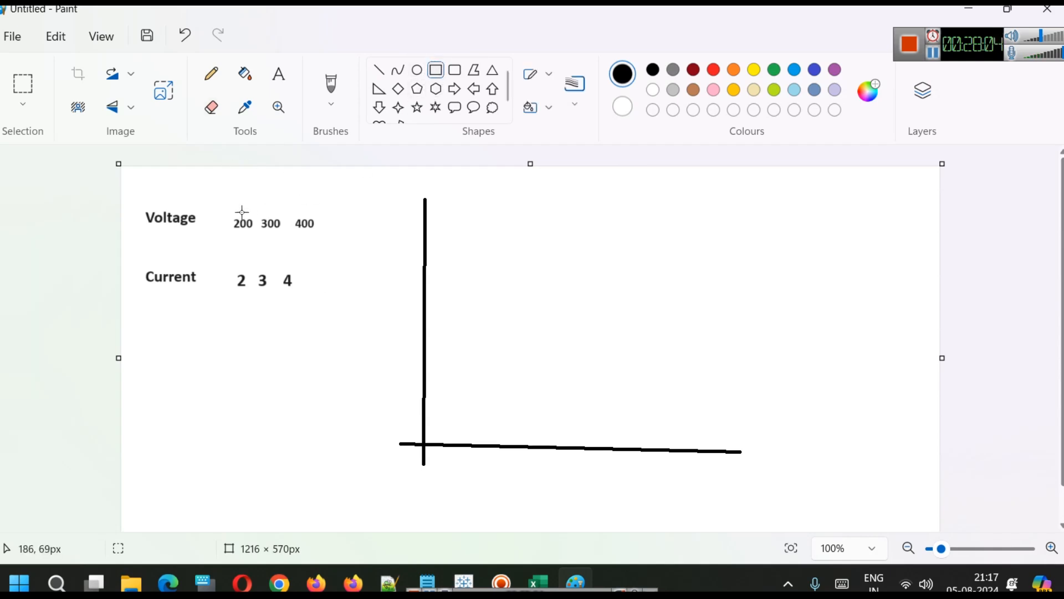
drag(221, 202, 255, 306)
click(311, 209)
drag(252, 203, 289, 304)
click(337, 214)
key(ctrl+z)
key(ctrl+z)
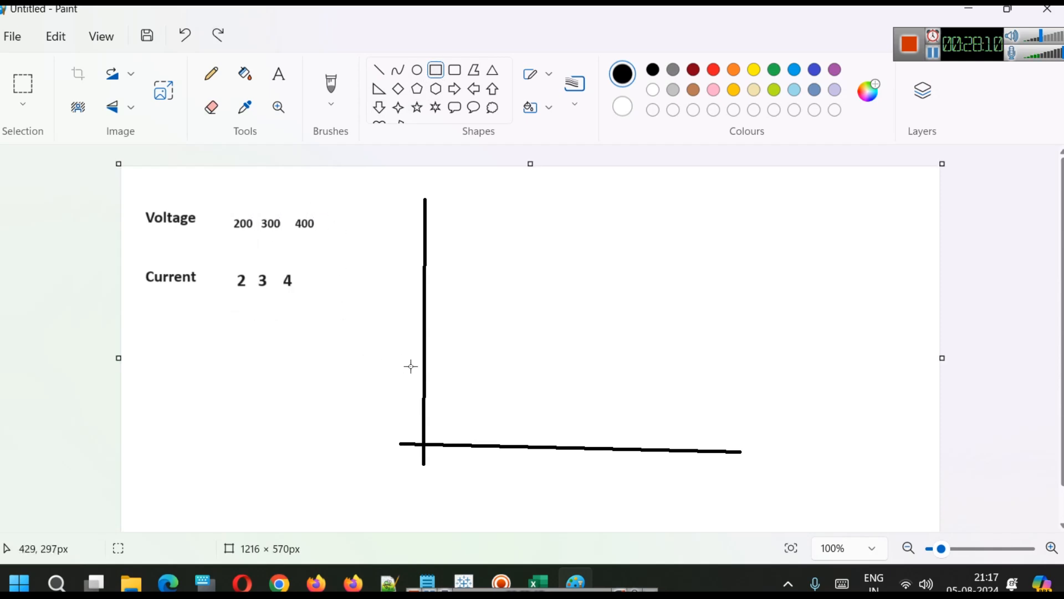
Label the horizontal axis with 100, 200, 300 and 400.
click(280, 77)
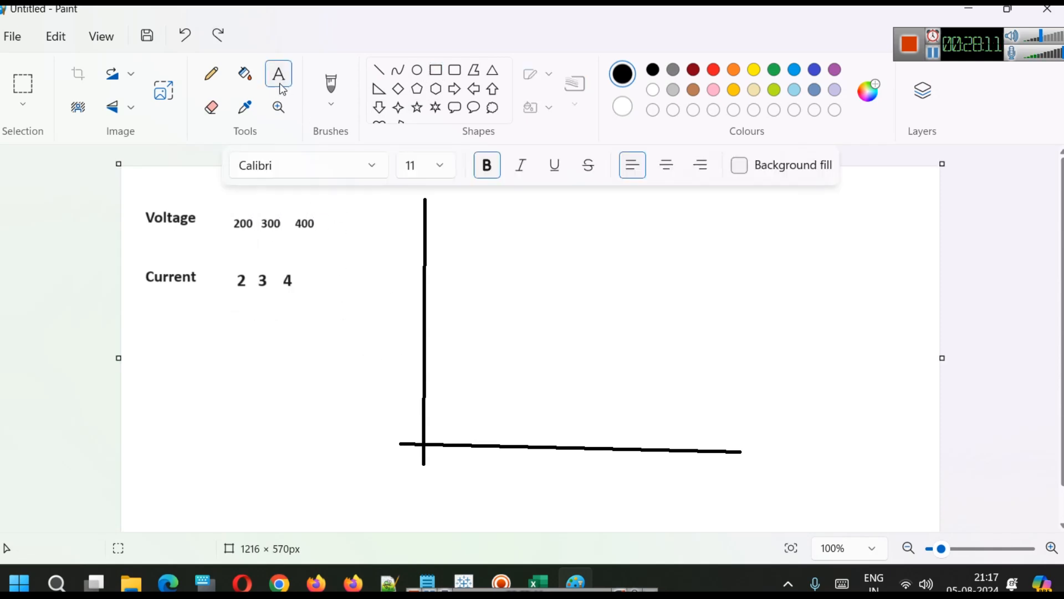
click(454, 463)
text(100)
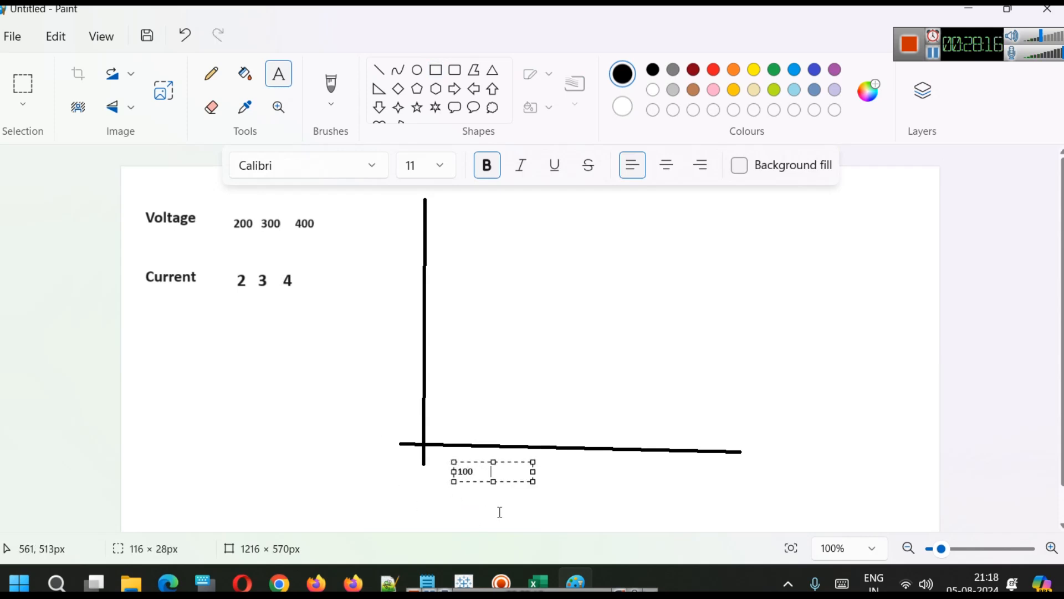
text(      20)
key(BackSpace)
drag(534, 474, 713, 485)
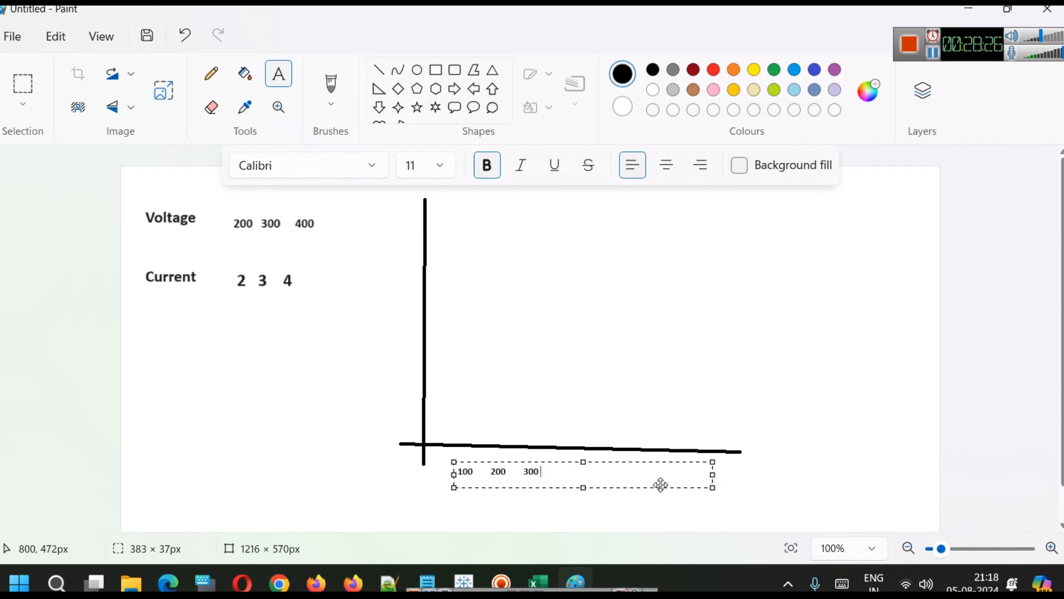
text(400)
click(609, 394)
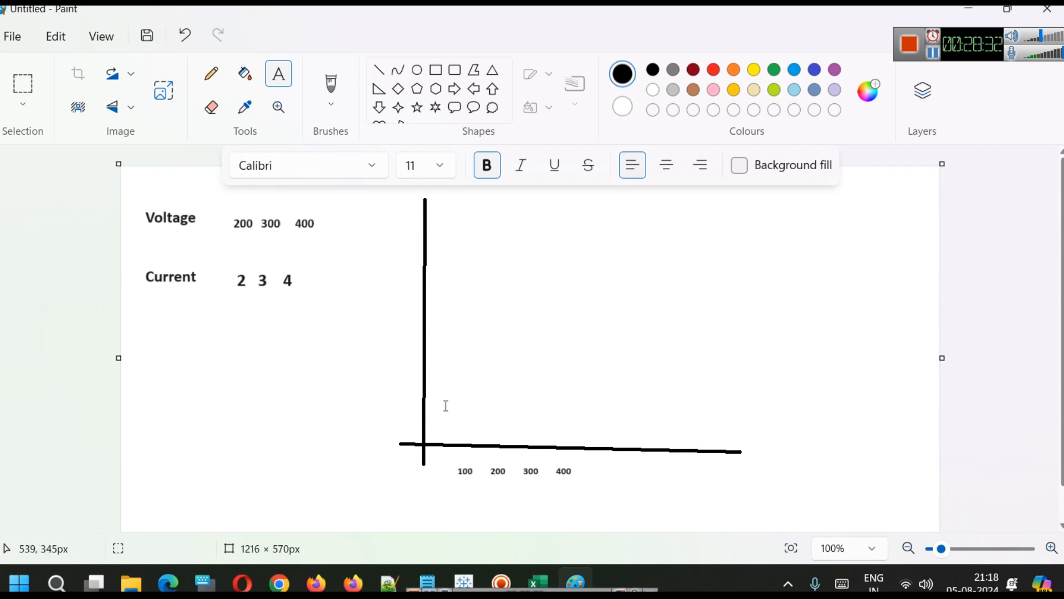
Label the vertical axis with 4, 3, 2 and 1 from top to bottom.
click(390, 292)
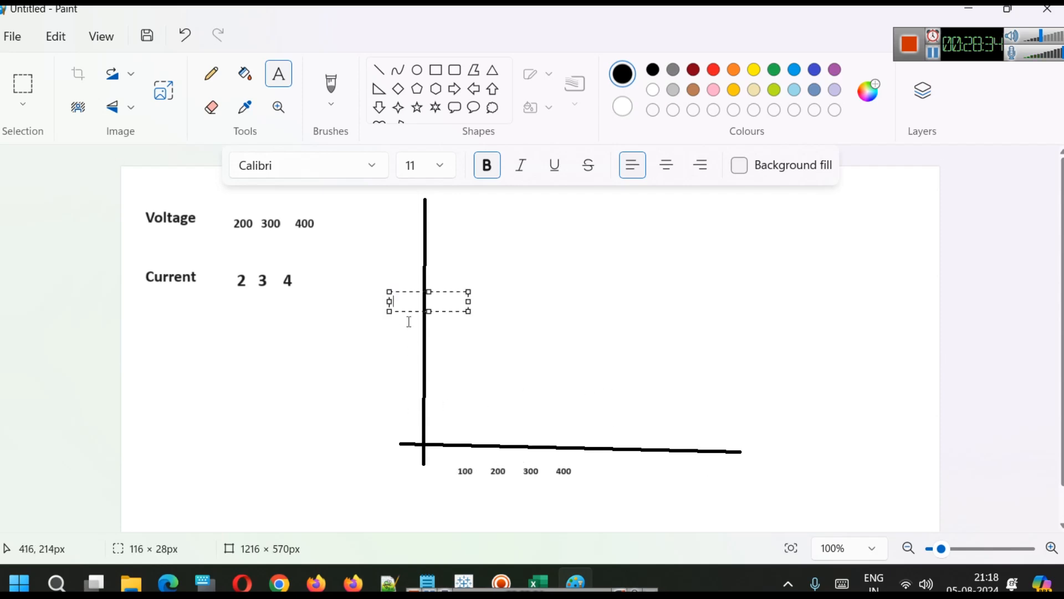
text(4)
key(Return)
key(Return)
key(Return)
text(3)
key(Return)
key(Return)
text(2)
key(Return)
key(Return)
text(1)
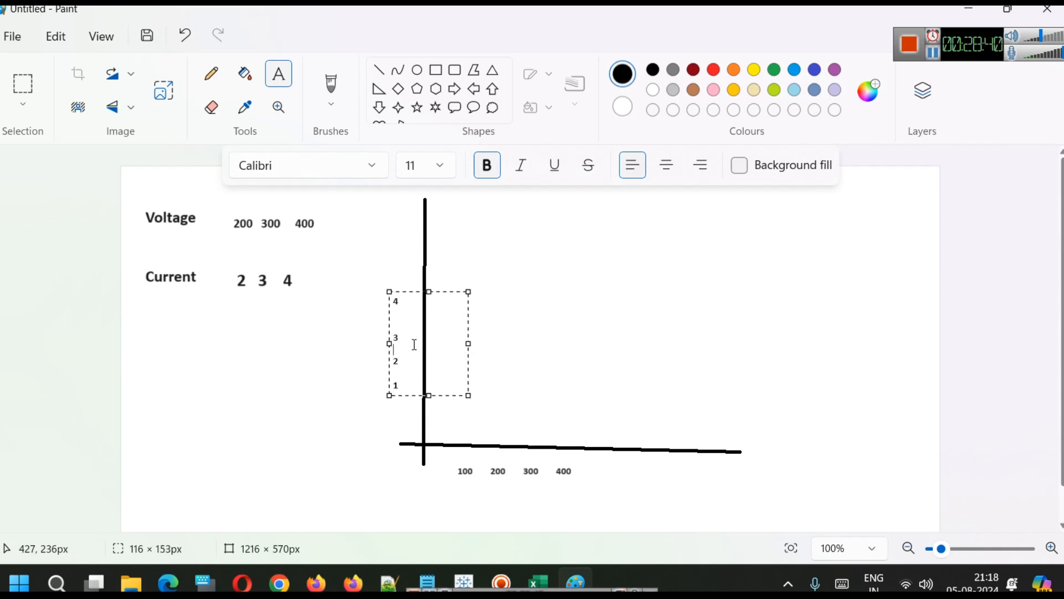
key(Return)
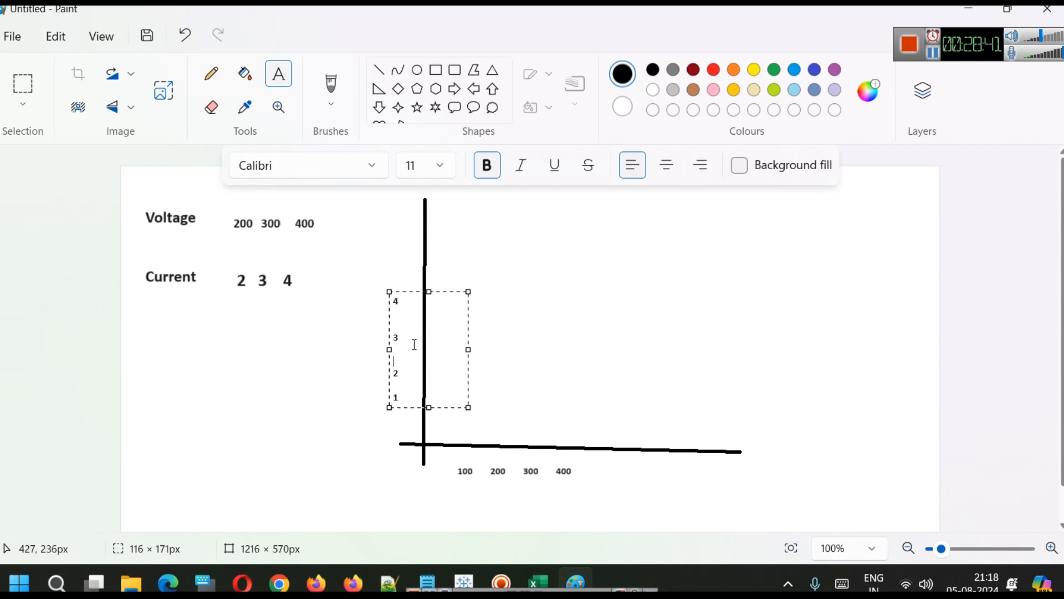
Draw a thin vertical line rising from the 200 mark on the horizontal axis to above the 4 level.
click(561, 362)
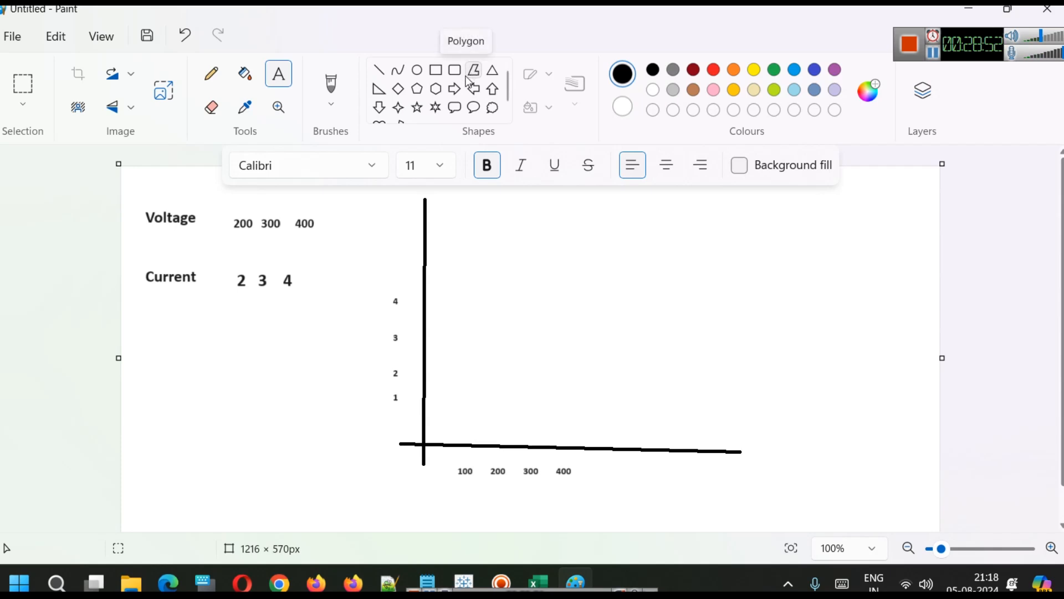
click(380, 70)
click(546, 73)
click(575, 84)
click(576, 86)
click(577, 133)
drag(470, 444, 468, 280)
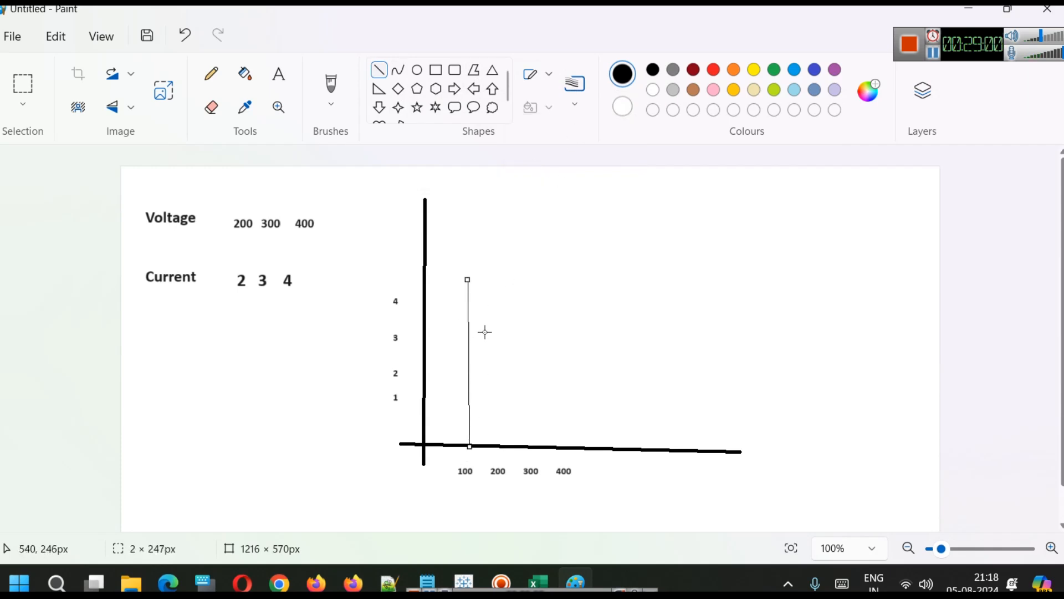
drag(470, 326, 497, 325)
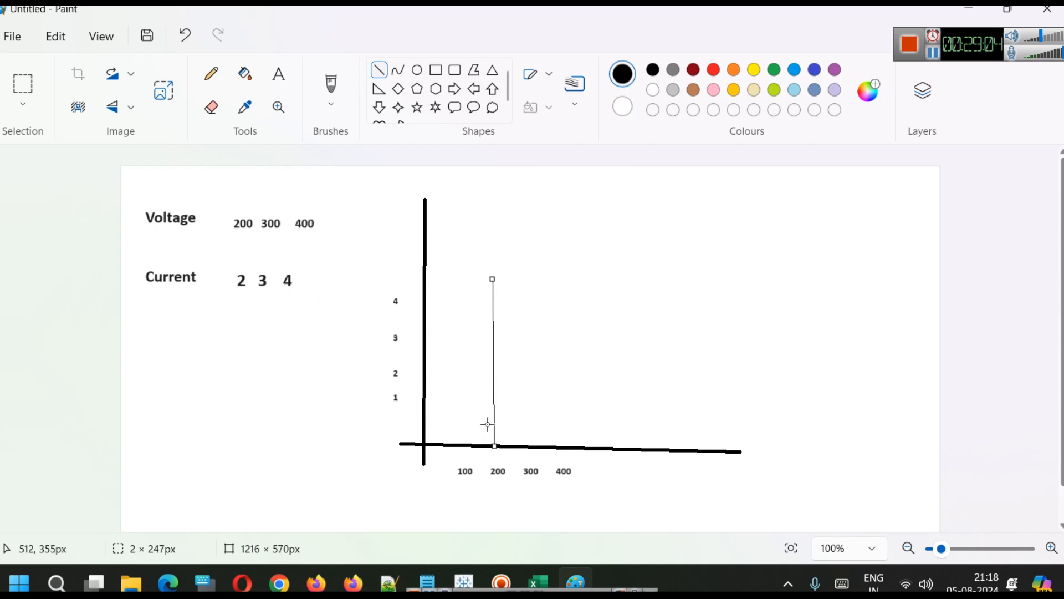
Draw a horizontal line across the chart at the level of 2 on the vertical axis.
drag(418, 376, 586, 375)
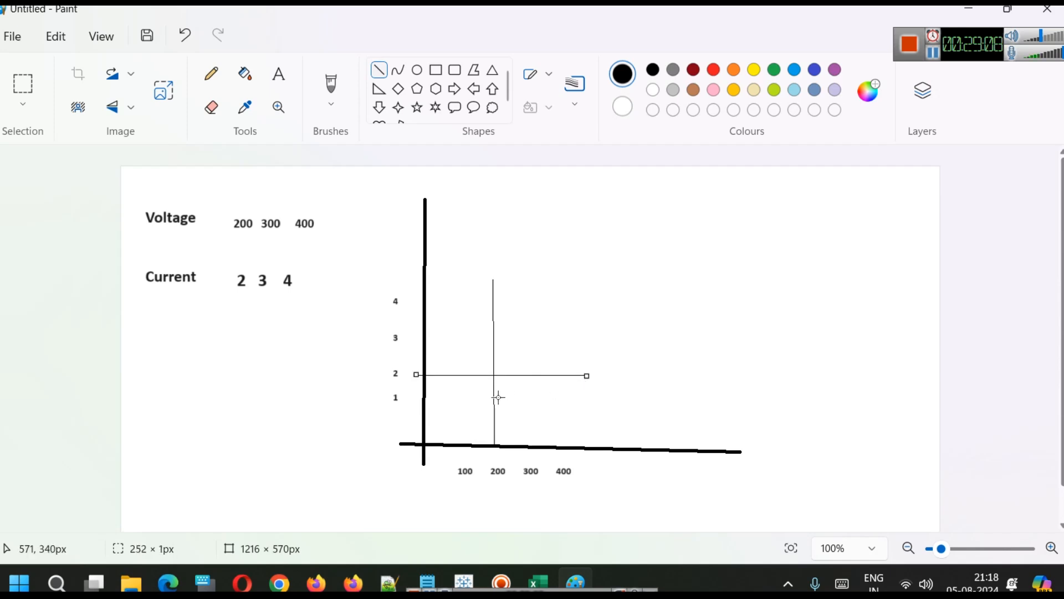
drag(621, 251, 625, 245)
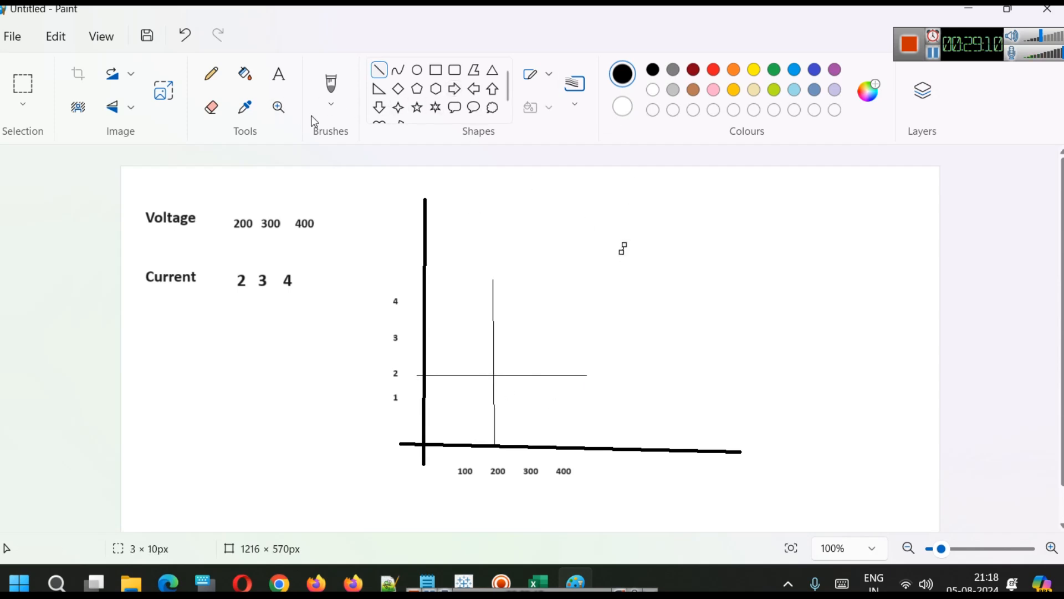
Circle the point where the two lines cross, and circle the 200 voltage and 2 current values together.
click(417, 70)
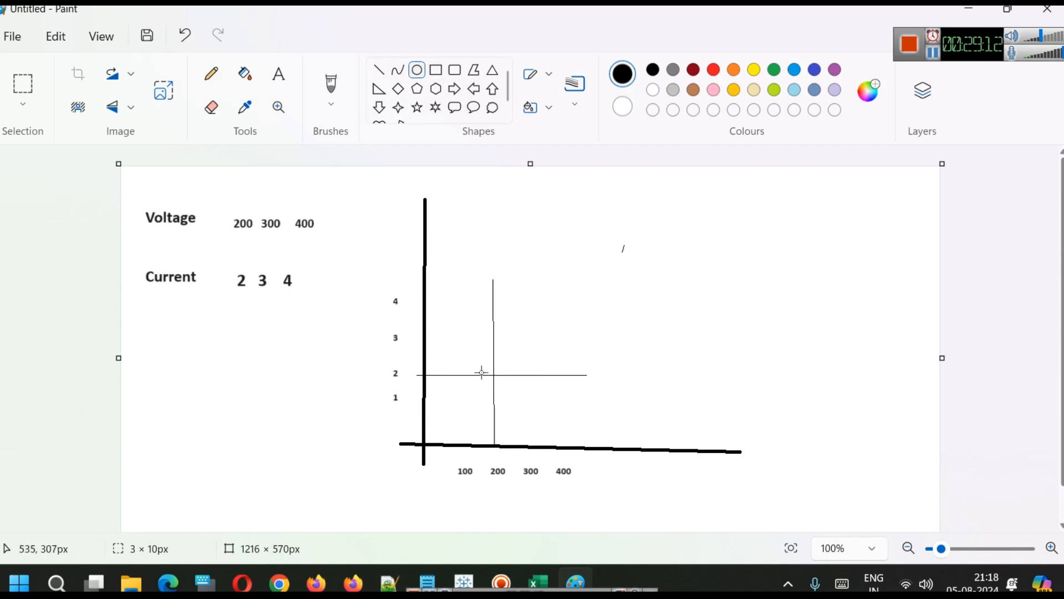
drag(488, 369, 496, 379)
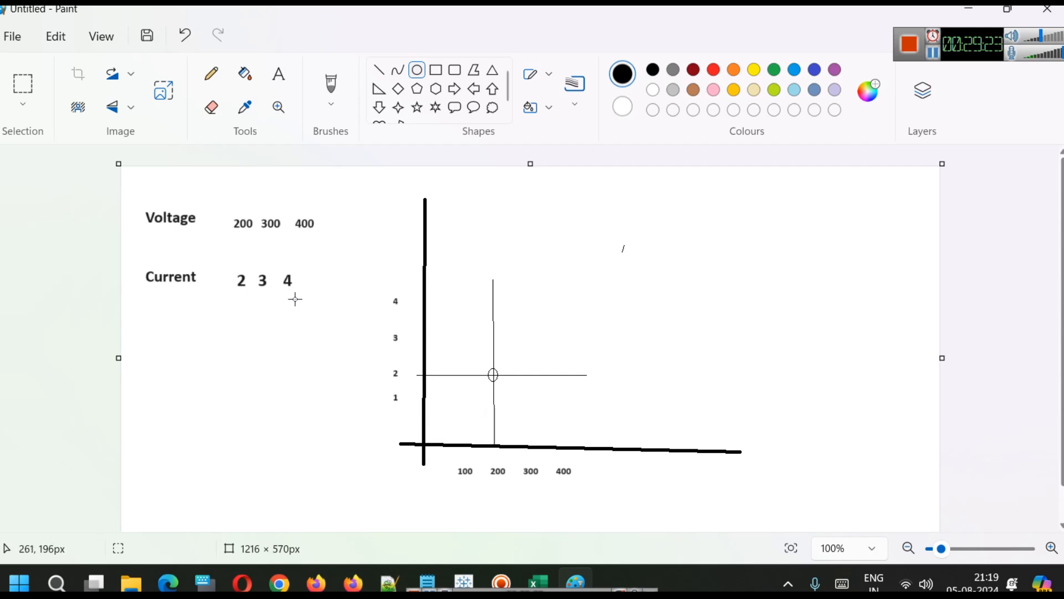
drag(228, 209, 261, 293)
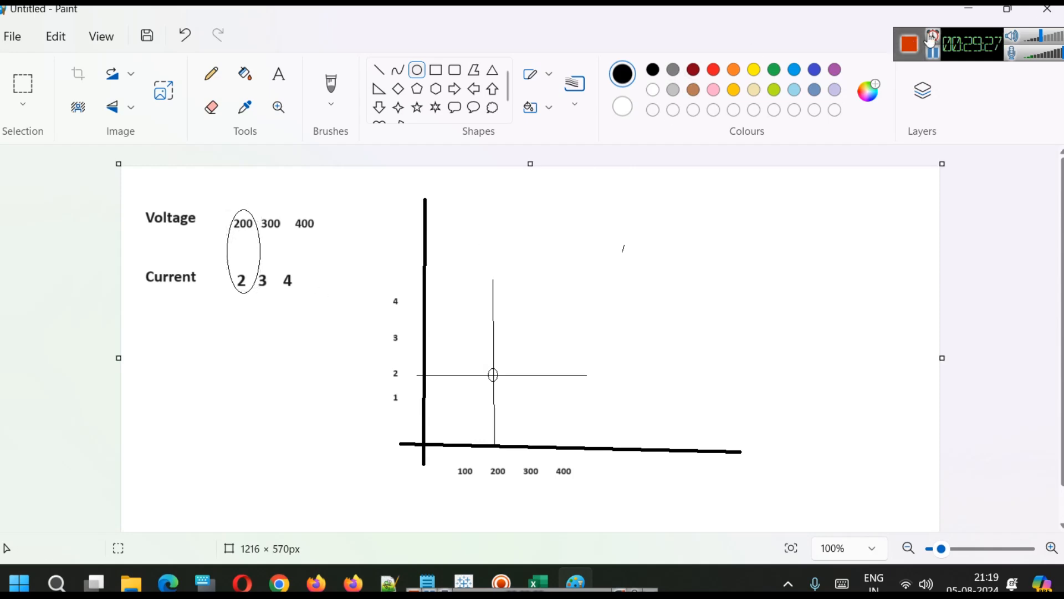
Switch to Excel and examine the total_bill and tip columns of the tips.csv data.
click(541, 579)
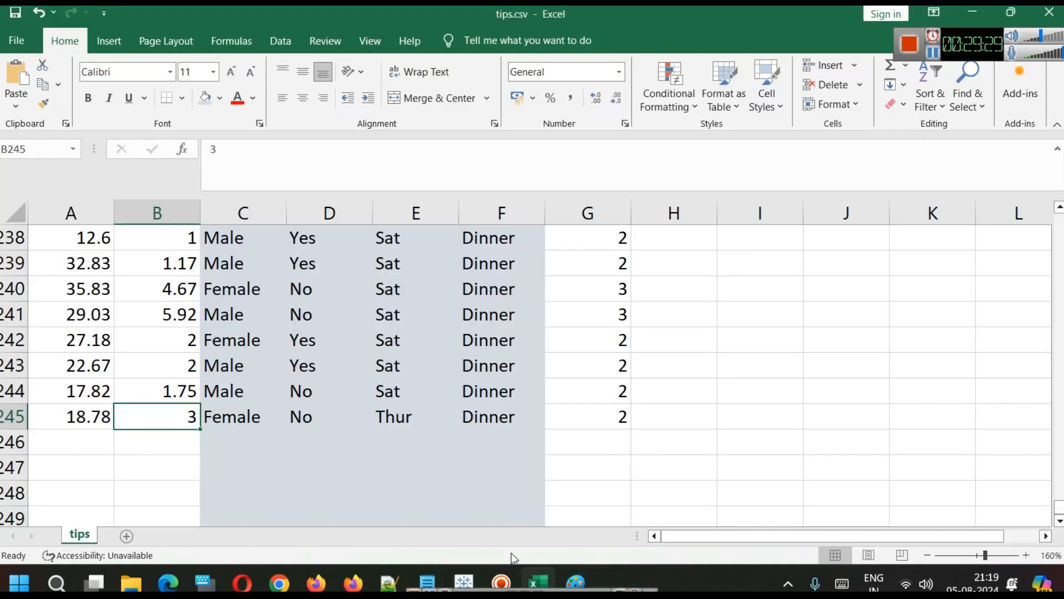
scroll(277, 436, up, 20)
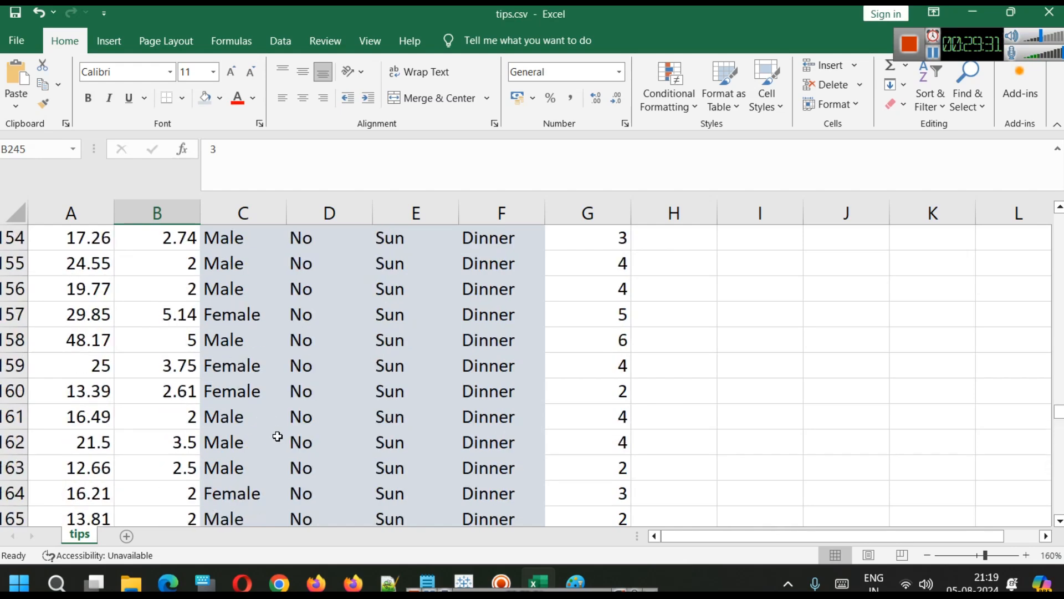
scroll(278, 436, up, 20)
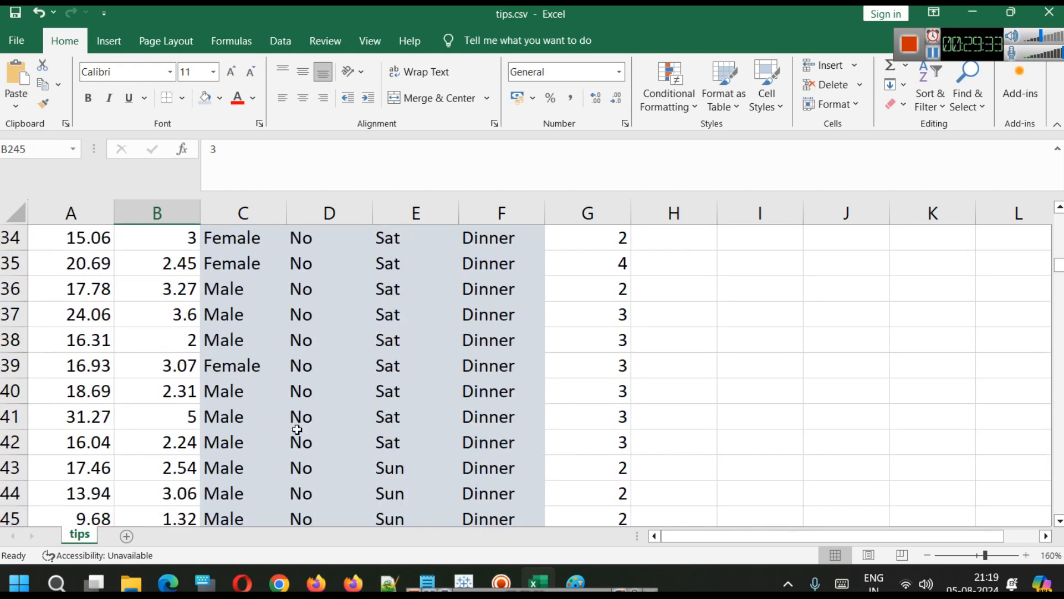
scroll(297, 429, up, 11)
click(79, 206)
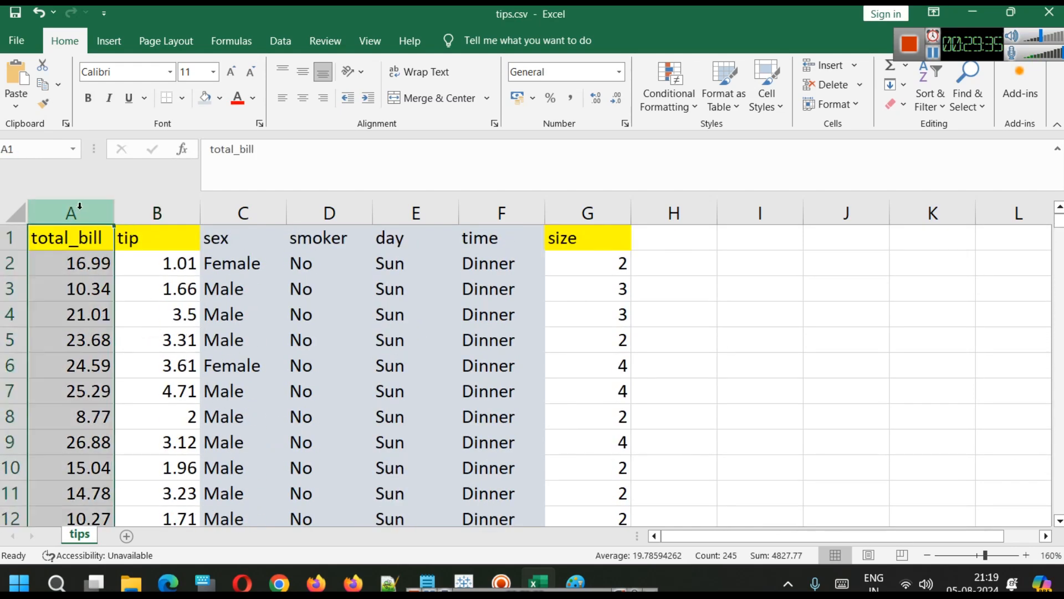
click(133, 210)
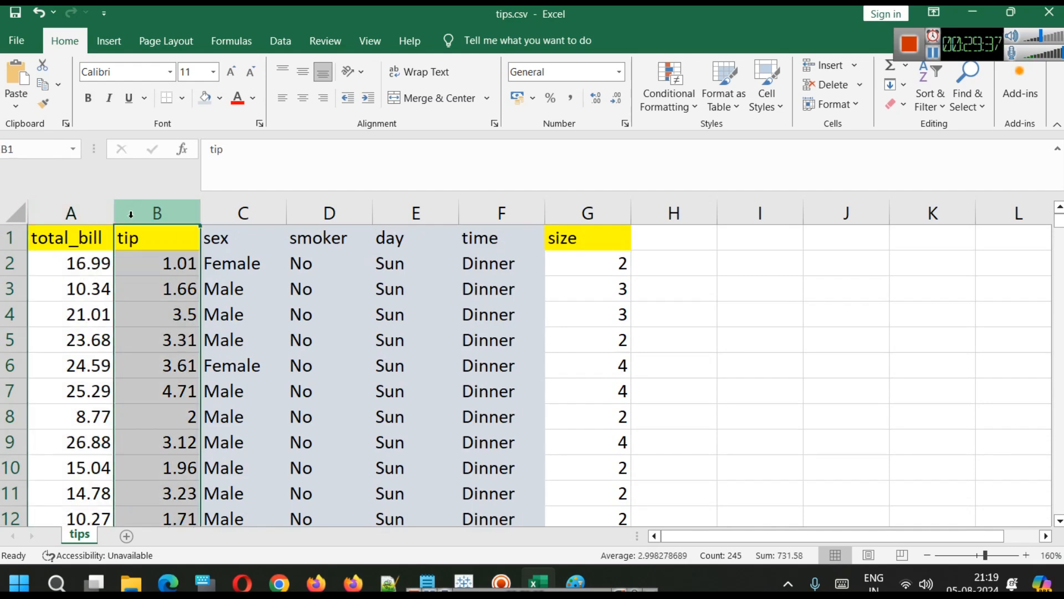
click(85, 265)
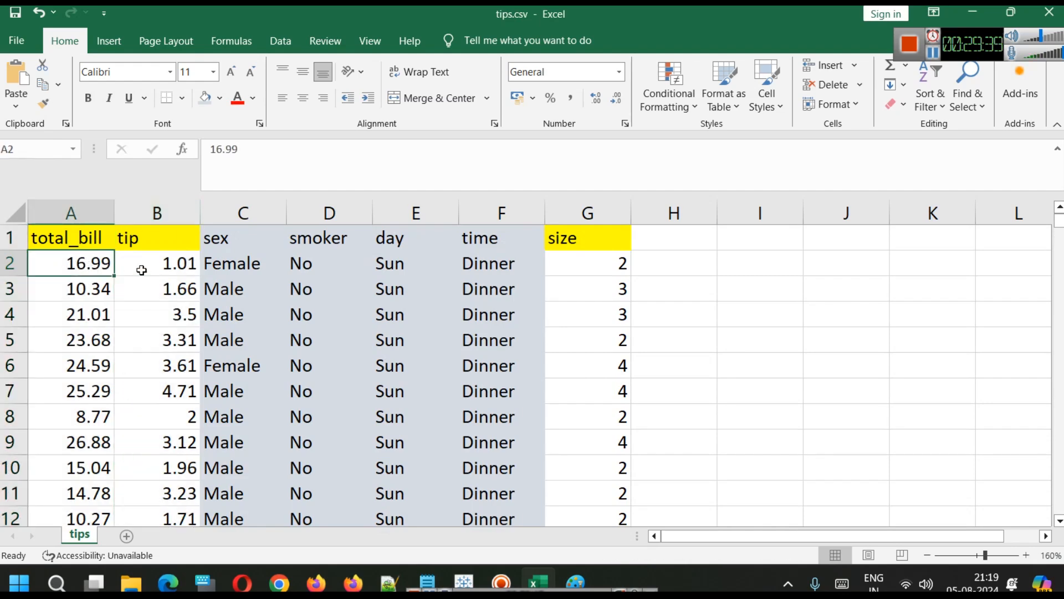
click(142, 270)
click(62, 260)
click(160, 254)
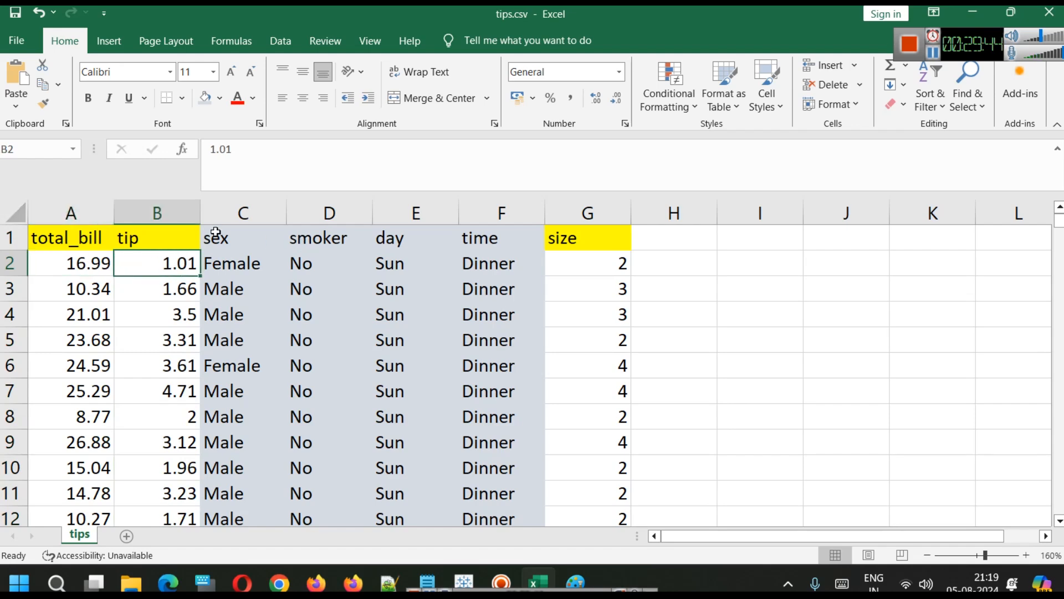
click(972, 12)
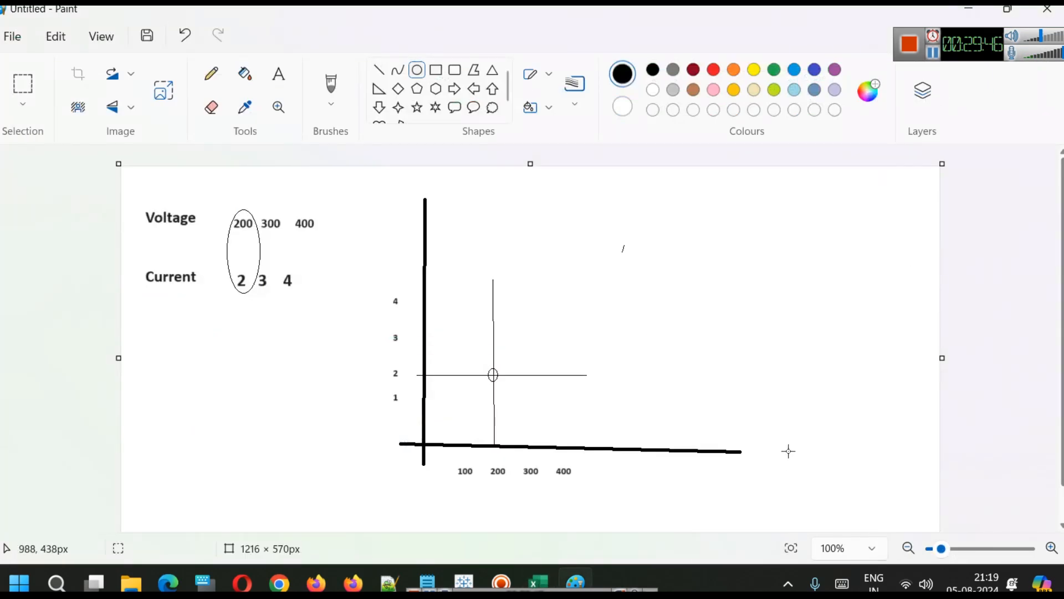
Switch to Tableau Public and open the Tips vs Total Bill worksheet.
click(970, 10)
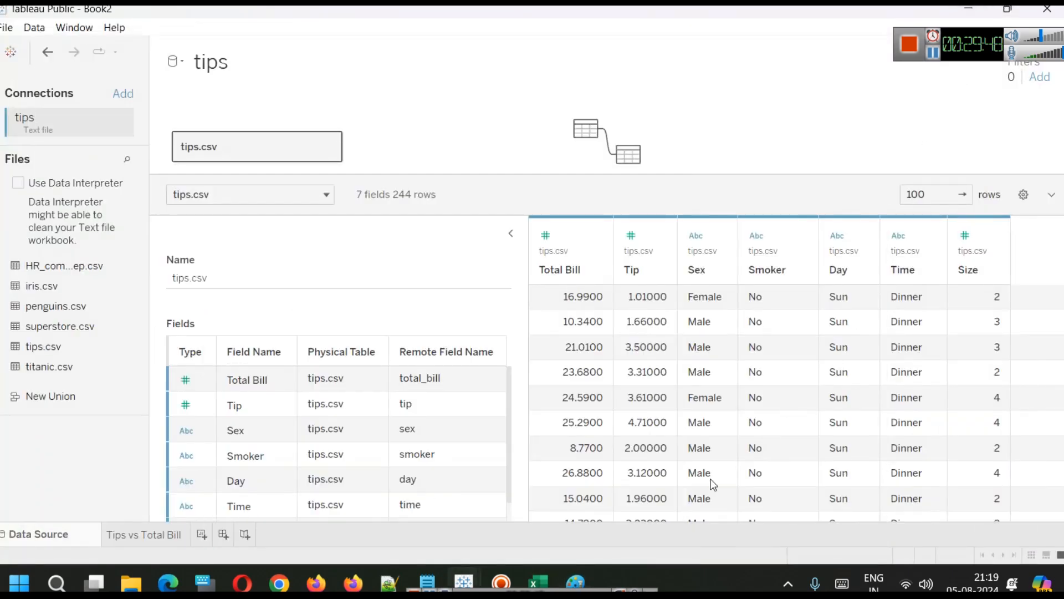
mouse_move(571, 579)
click(580, 524)
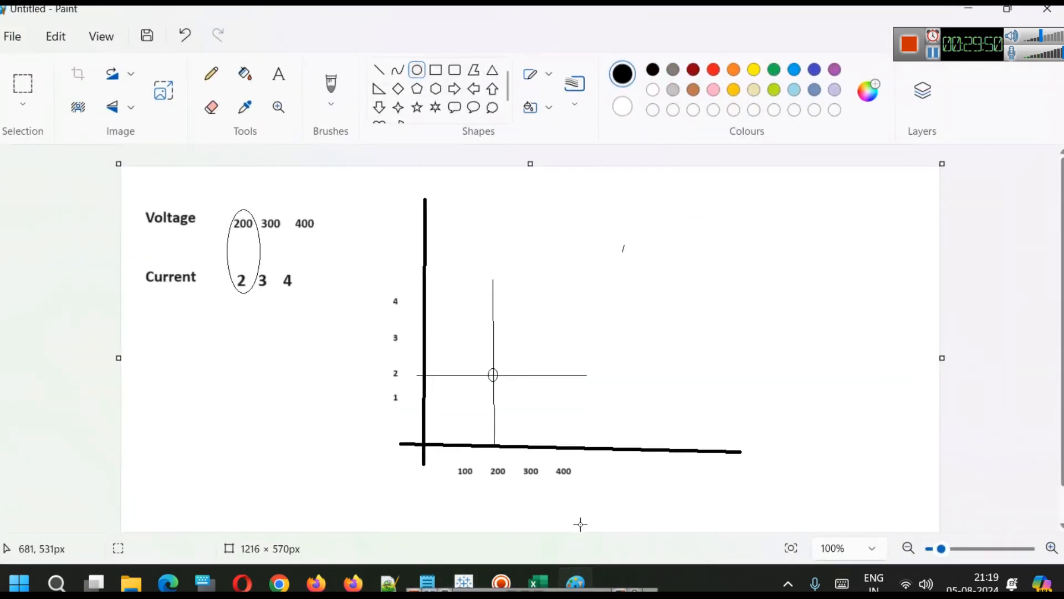
mouse_move(479, 572)
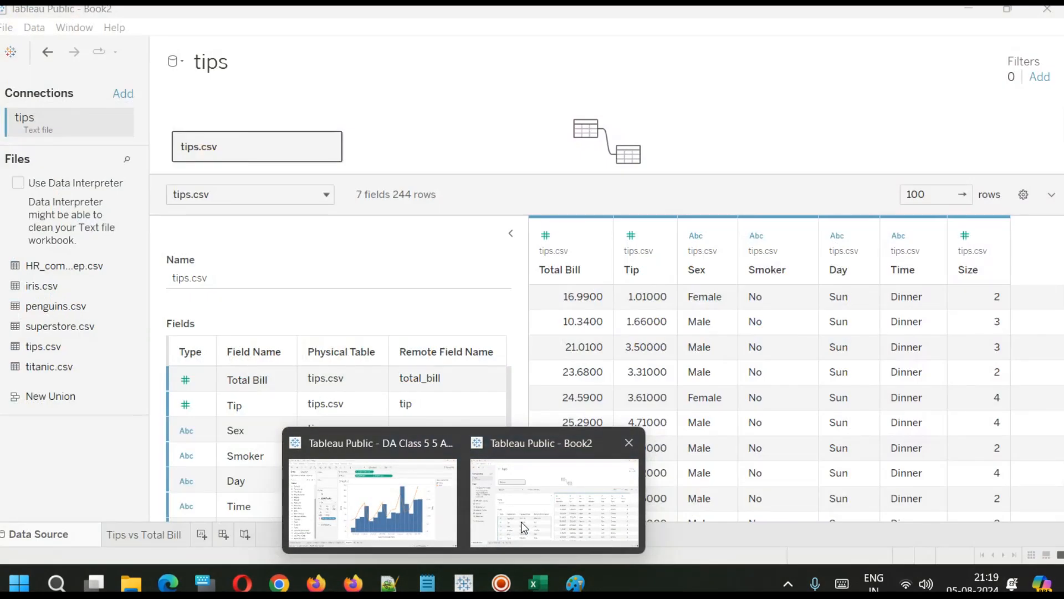
click(521, 521)
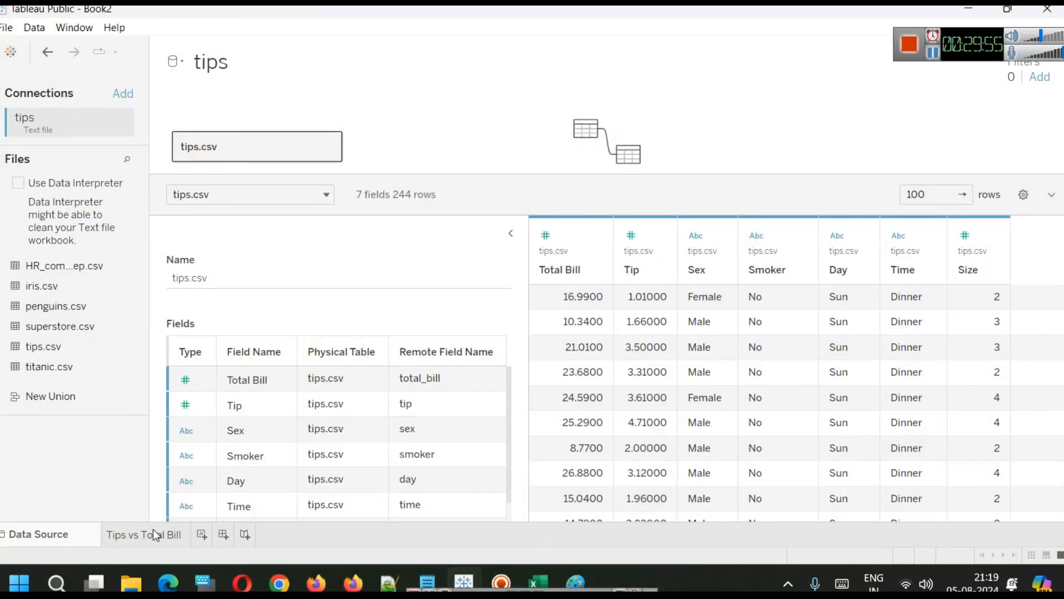
click(153, 531)
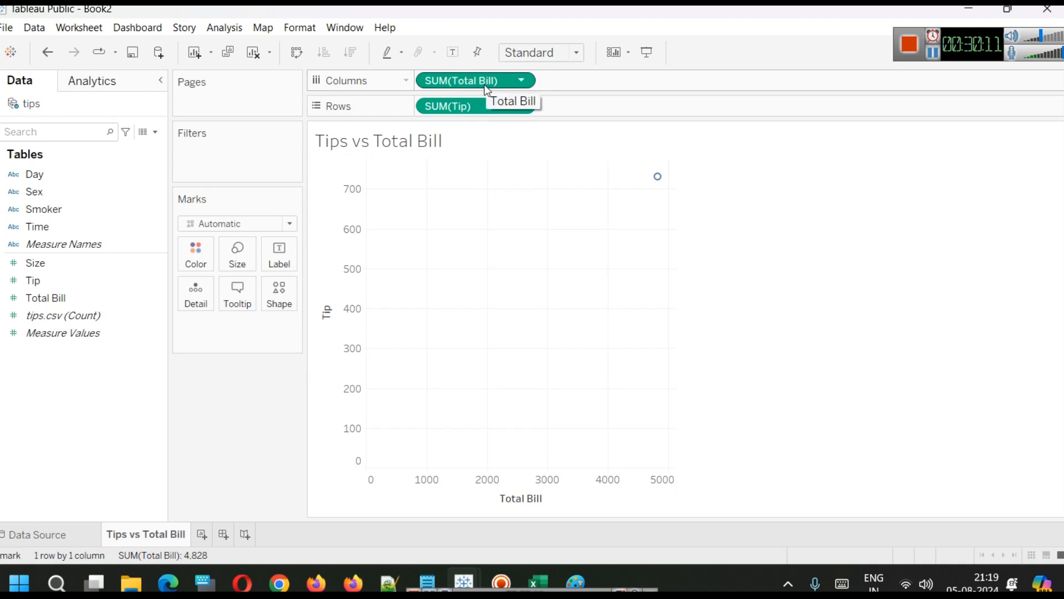
Try changing the Total Bill column measure to MIN(Total Bill), then undo the change.
double_click(439, 83)
double_click(436, 81)
text(MIN)
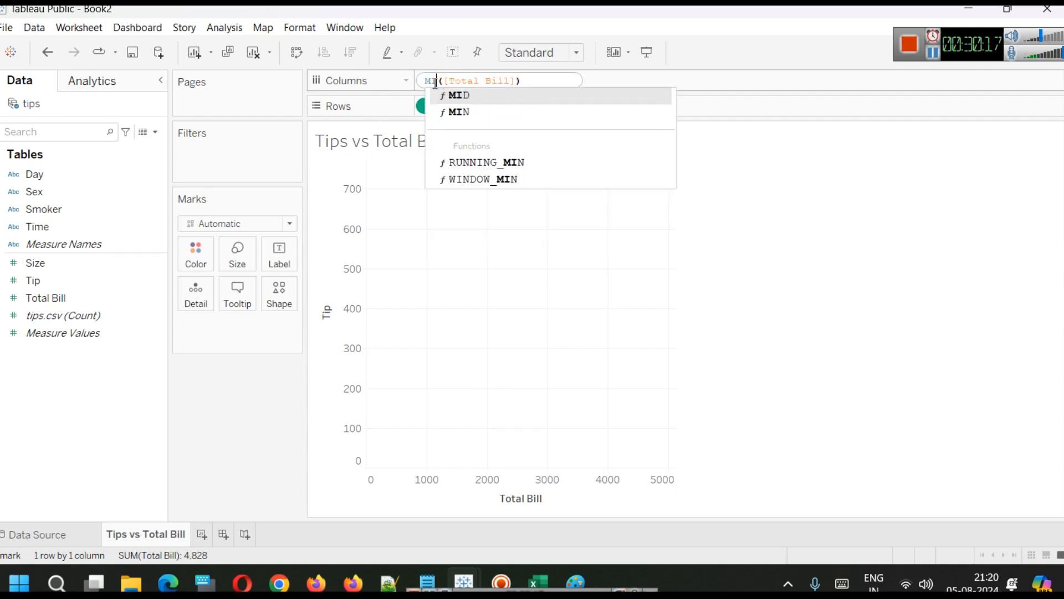
right_click(443, 81)
click(524, 82)
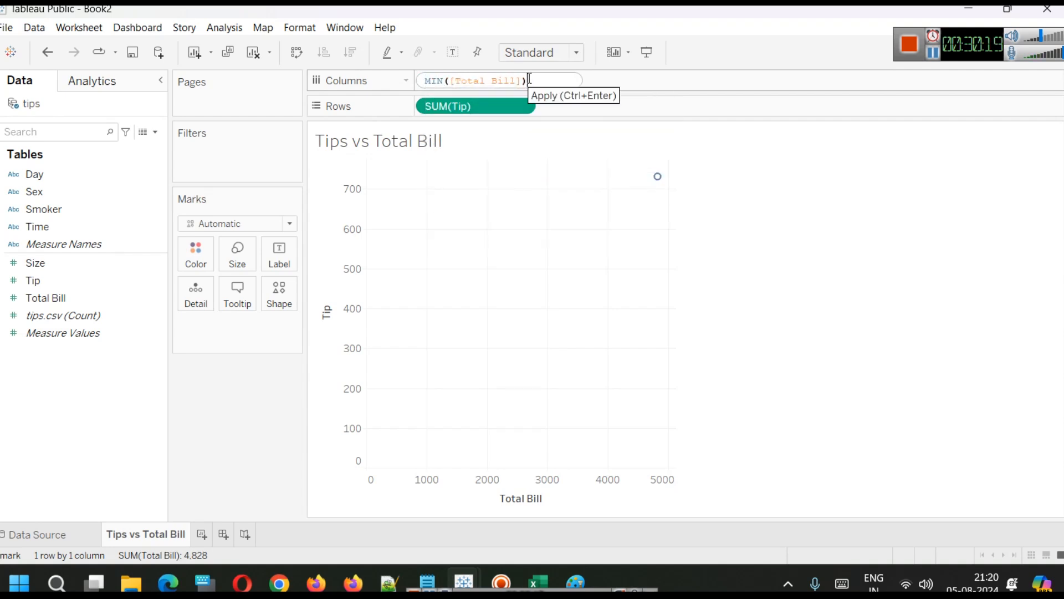
key(Return)
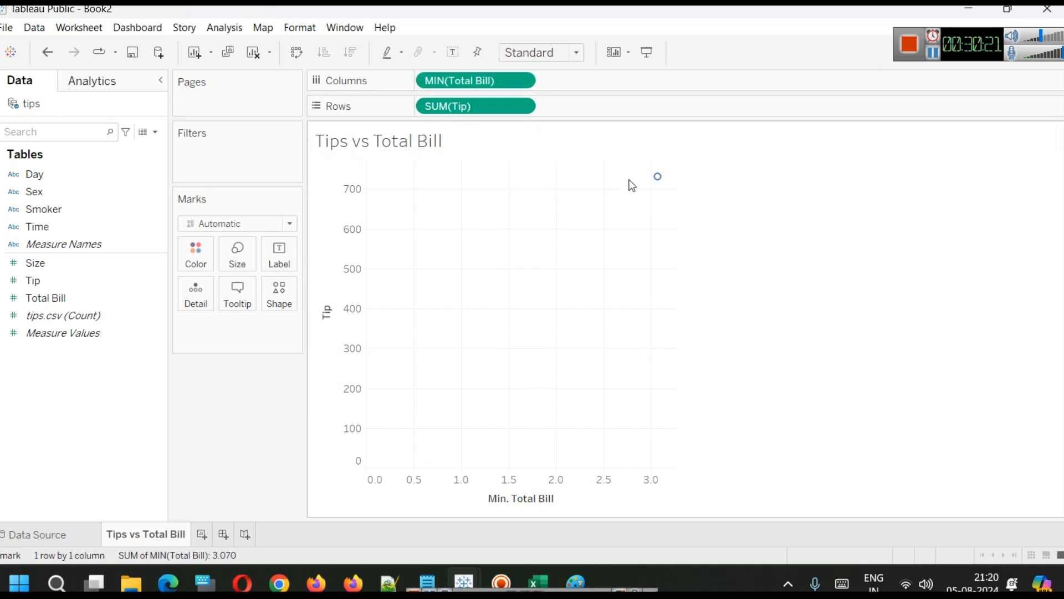
mouse_move(657, 182)
key(ctrl+z)
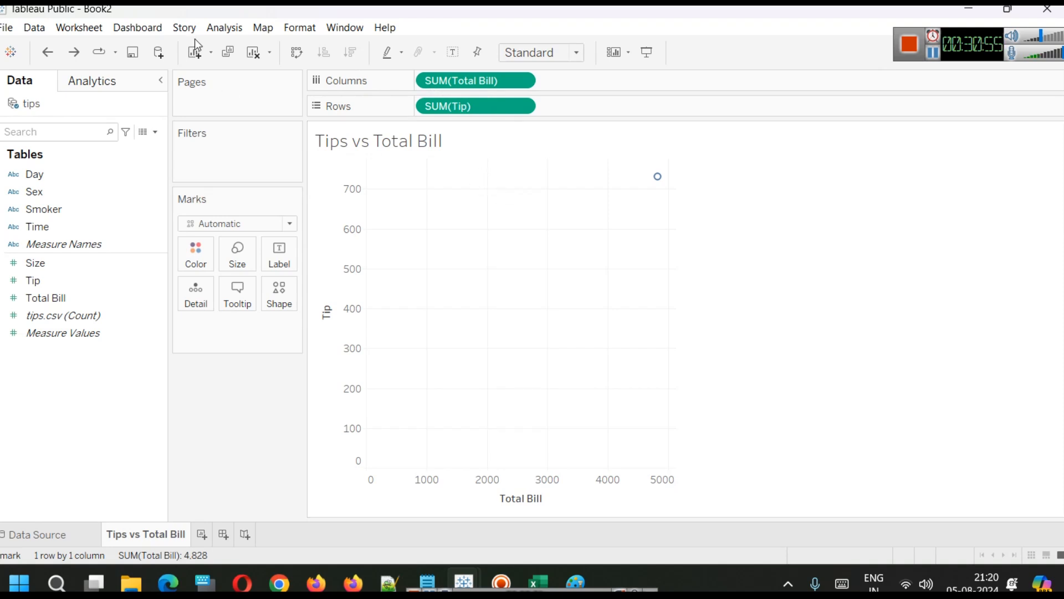
Turn off Aggregate Measures so every tip is plotted against its total bill.
click(225, 28)
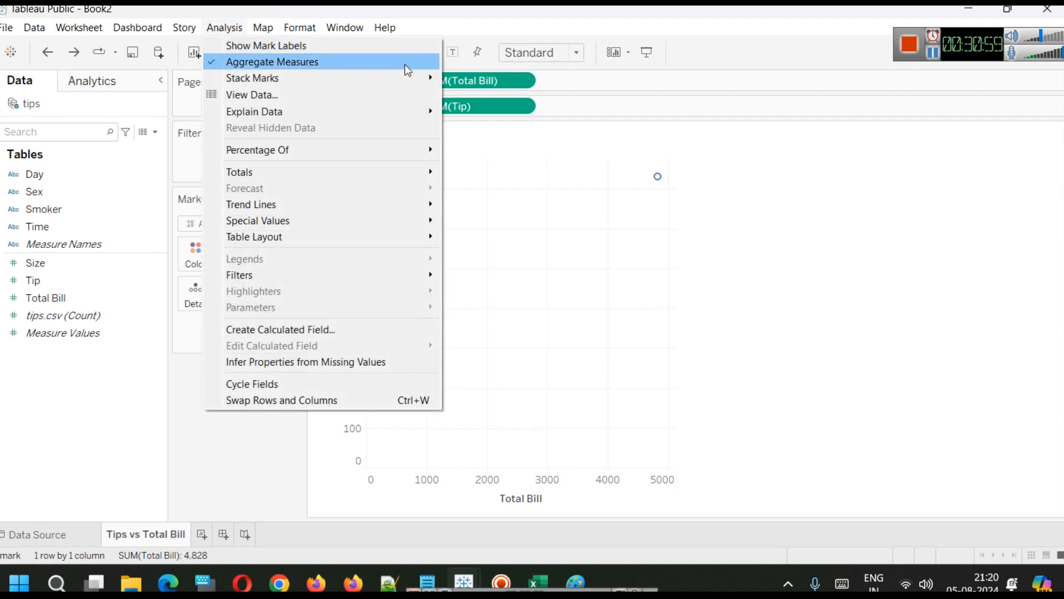
click(366, 68)
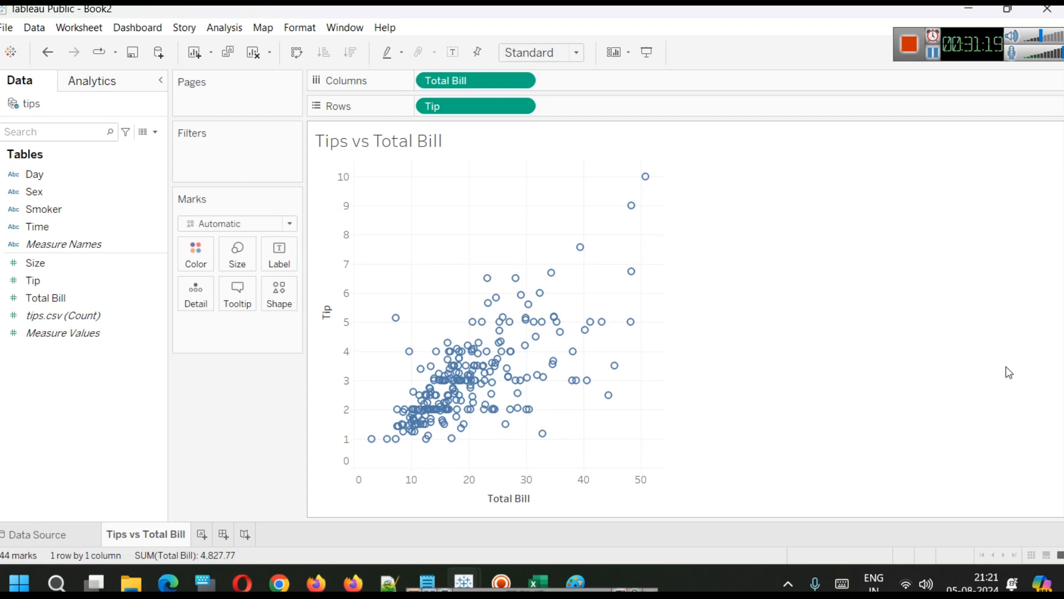
Try the Line mark type on the tips chart, then switch the mark type back to Automatic.
click(289, 223)
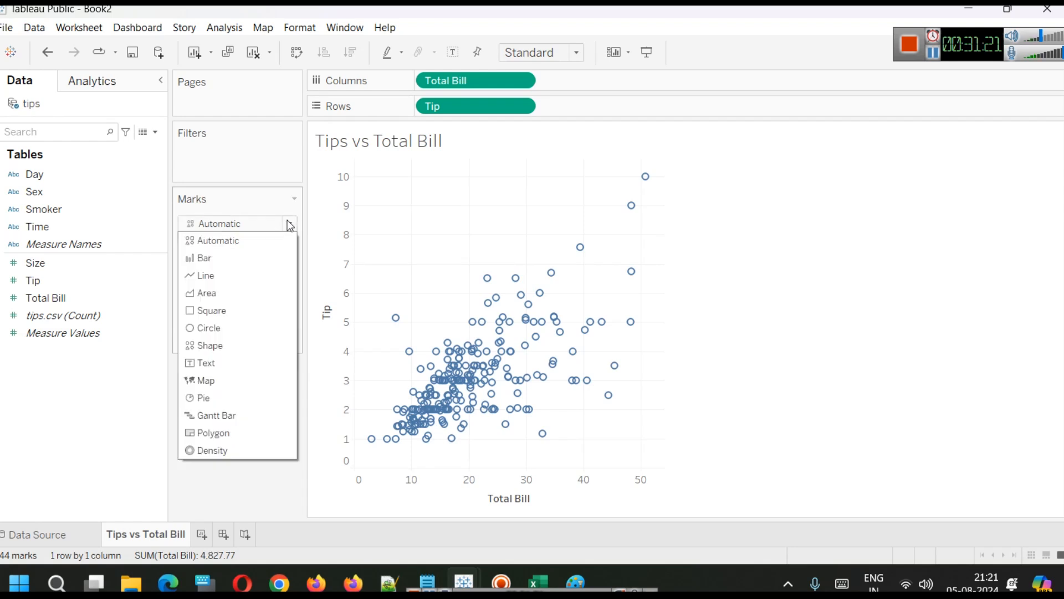
click(266, 275)
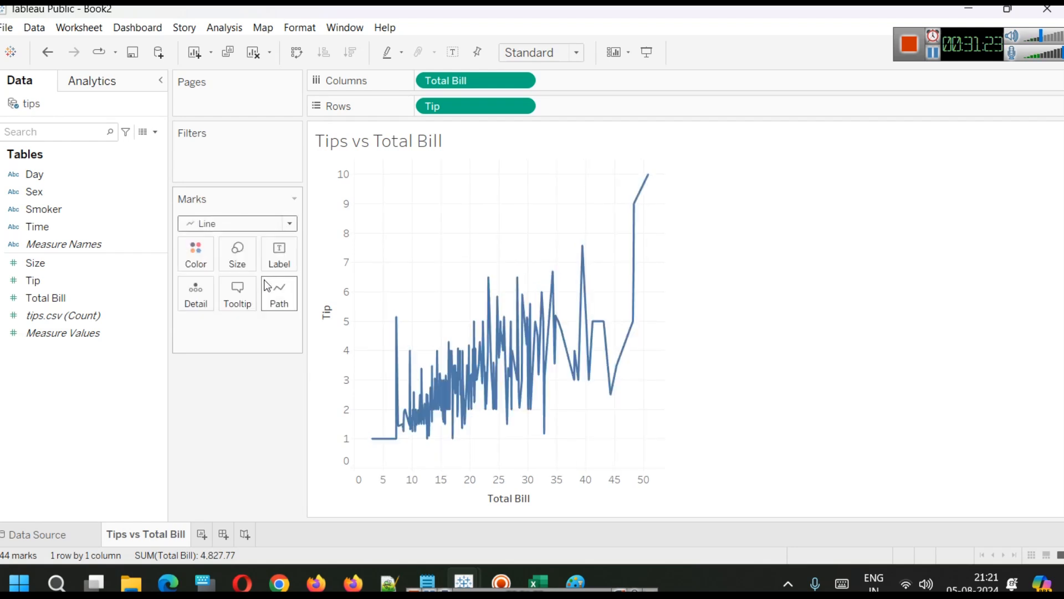
mouse_move(496, 428)
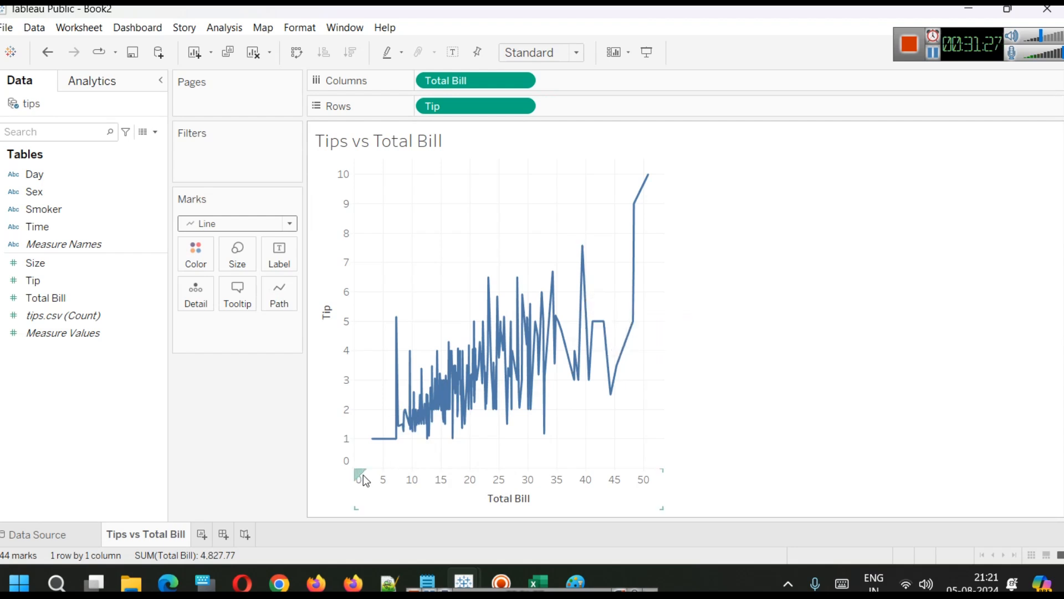
mouse_move(377, 449)
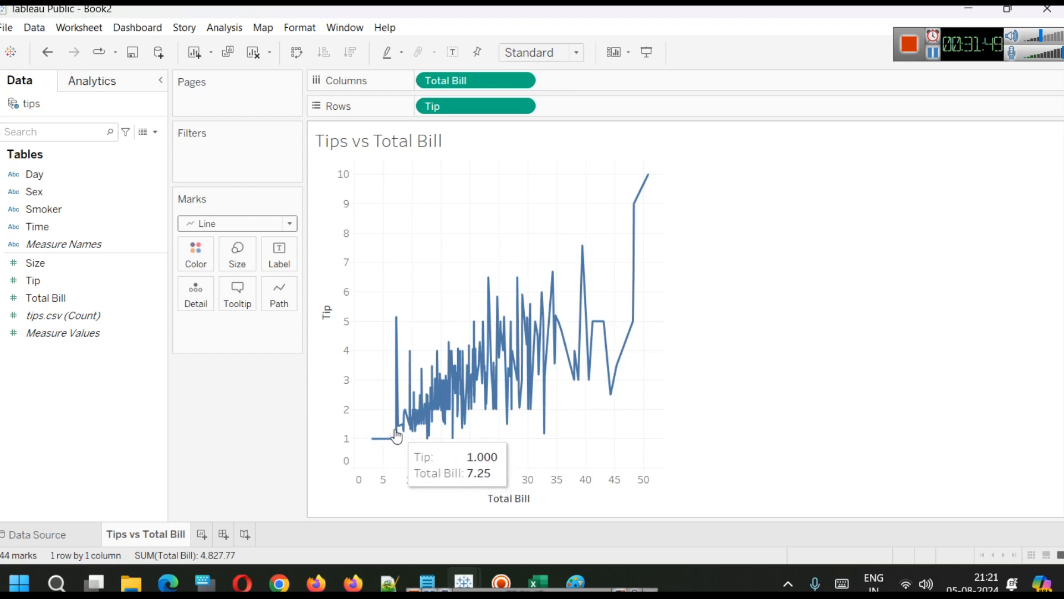
mouse_move(396, 326)
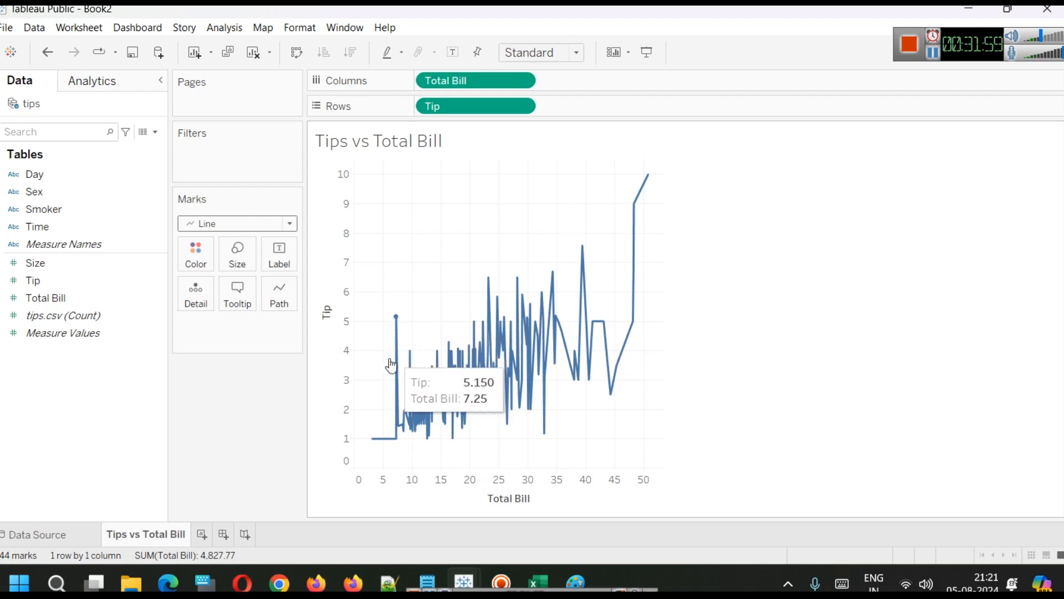
click(261, 226)
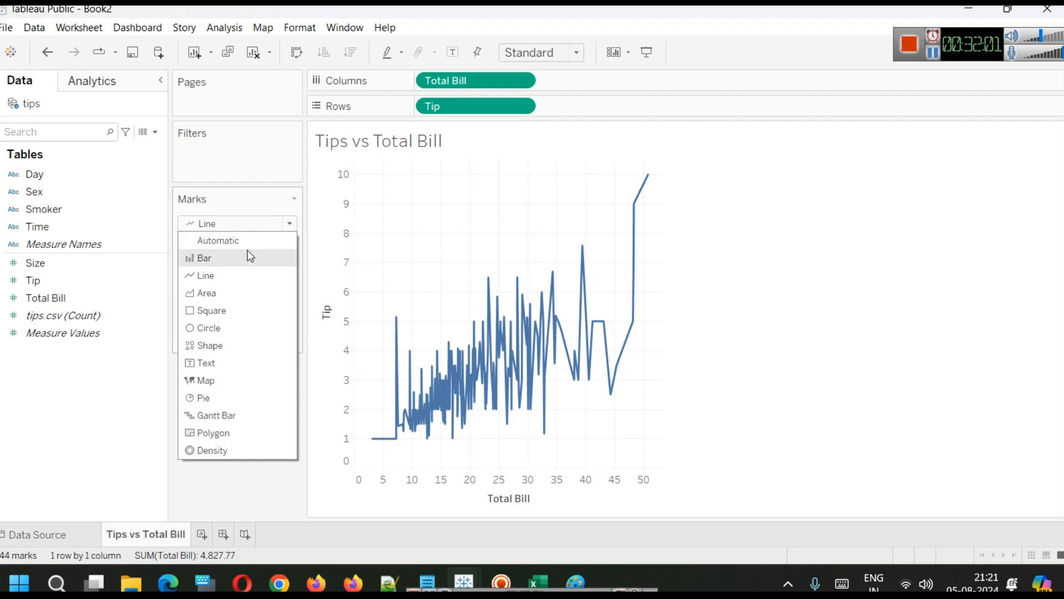
click(247, 241)
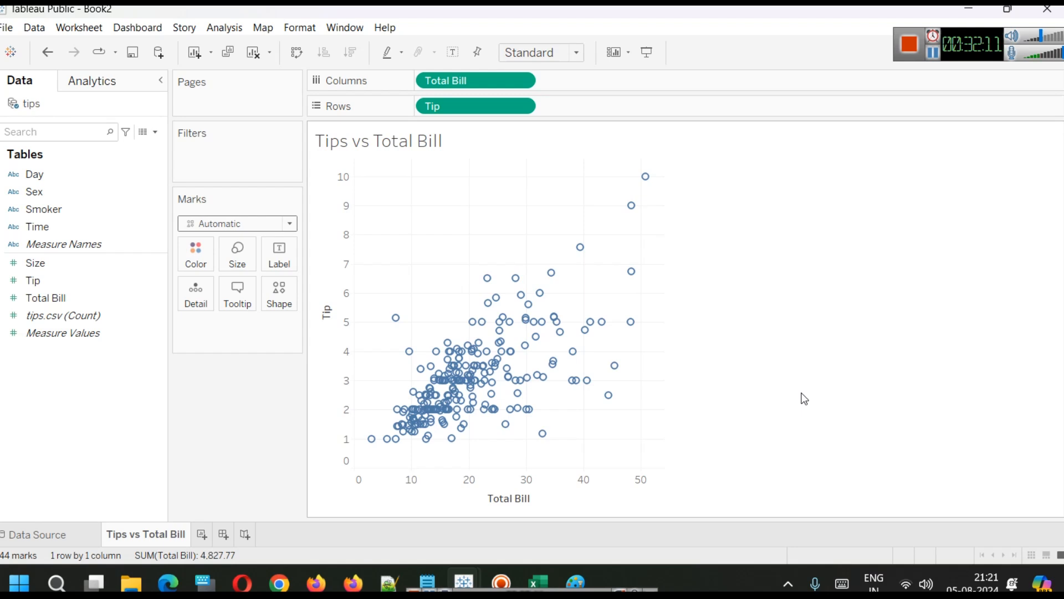
drag(976, 46, 1063, 123)
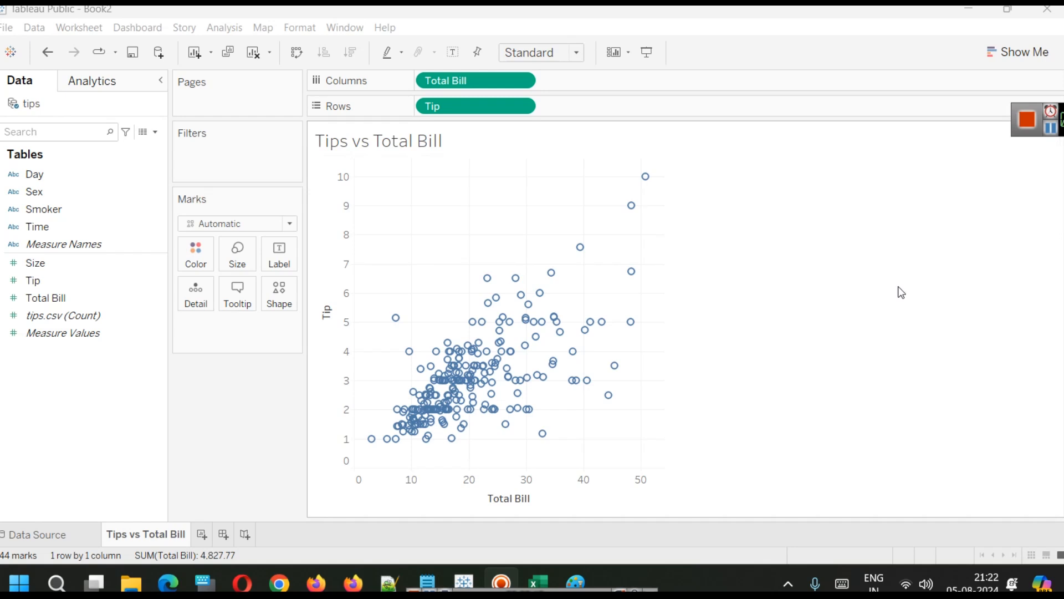
mouse_move(567, 328)
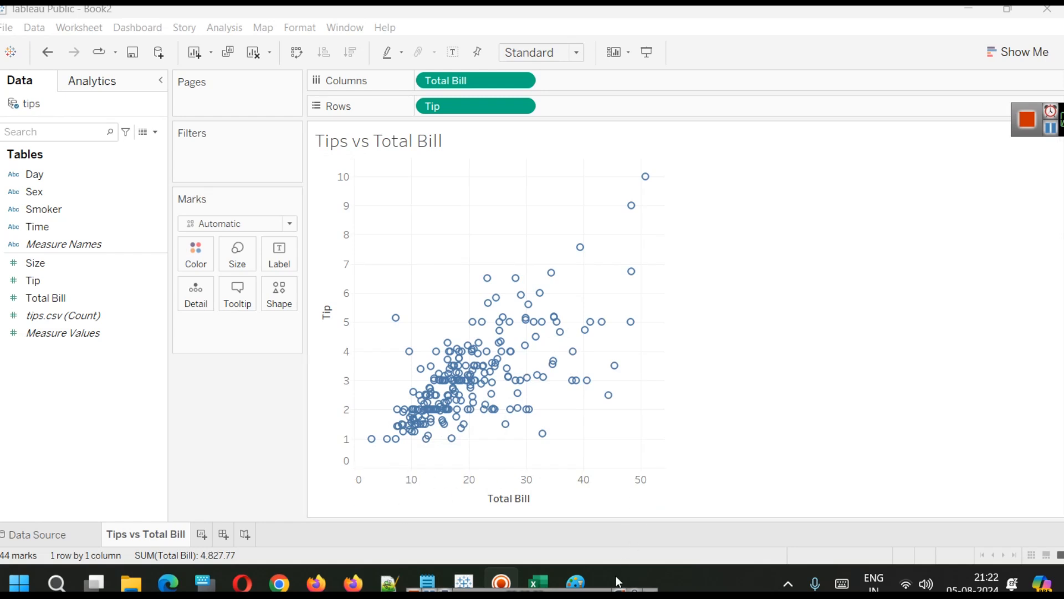
mouse_move(574, 260)
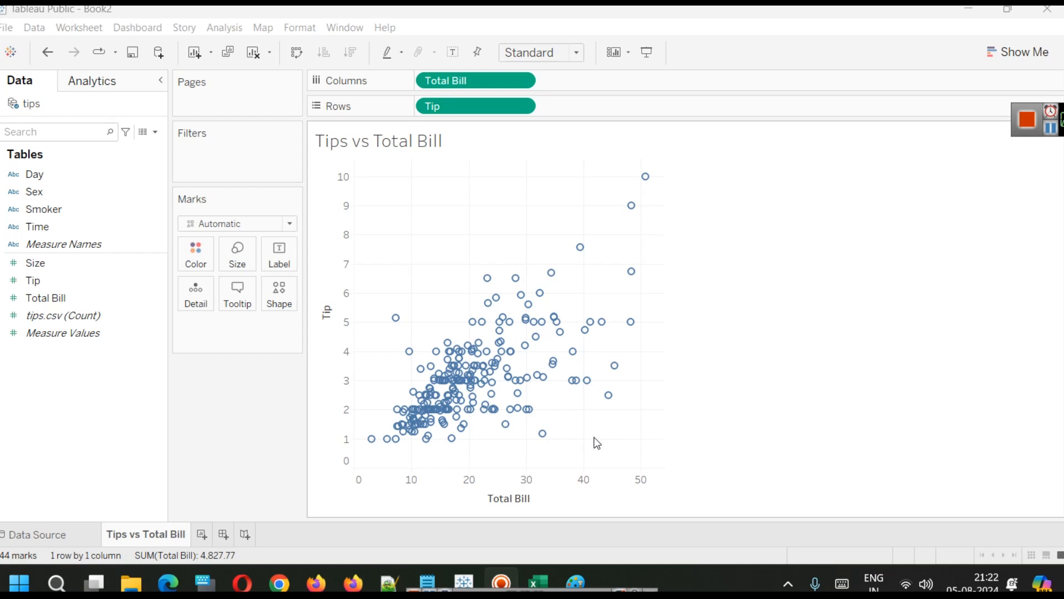
click(257, 228)
click(245, 270)
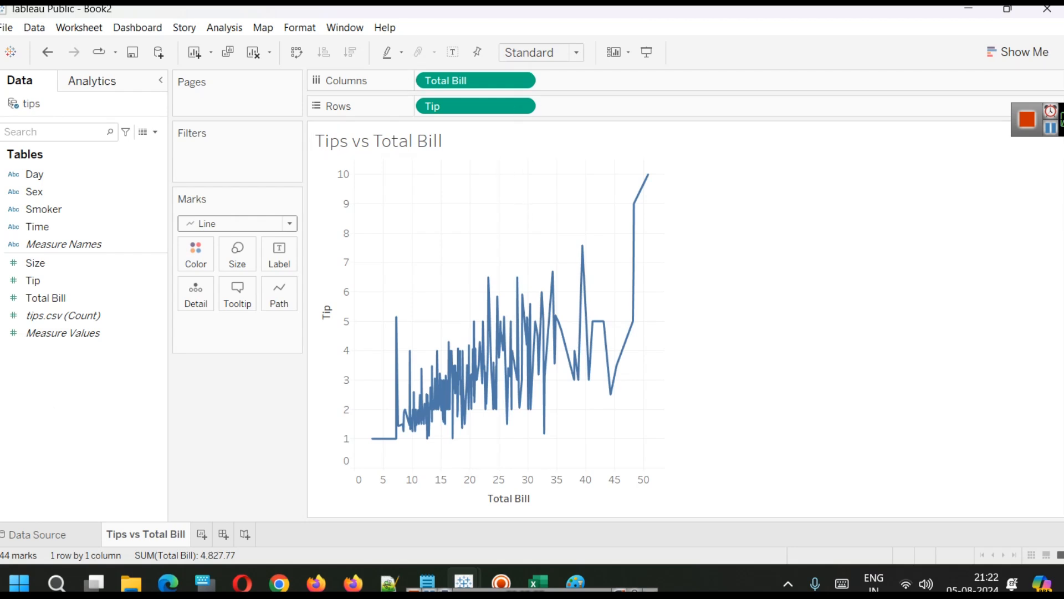
click(289, 223)
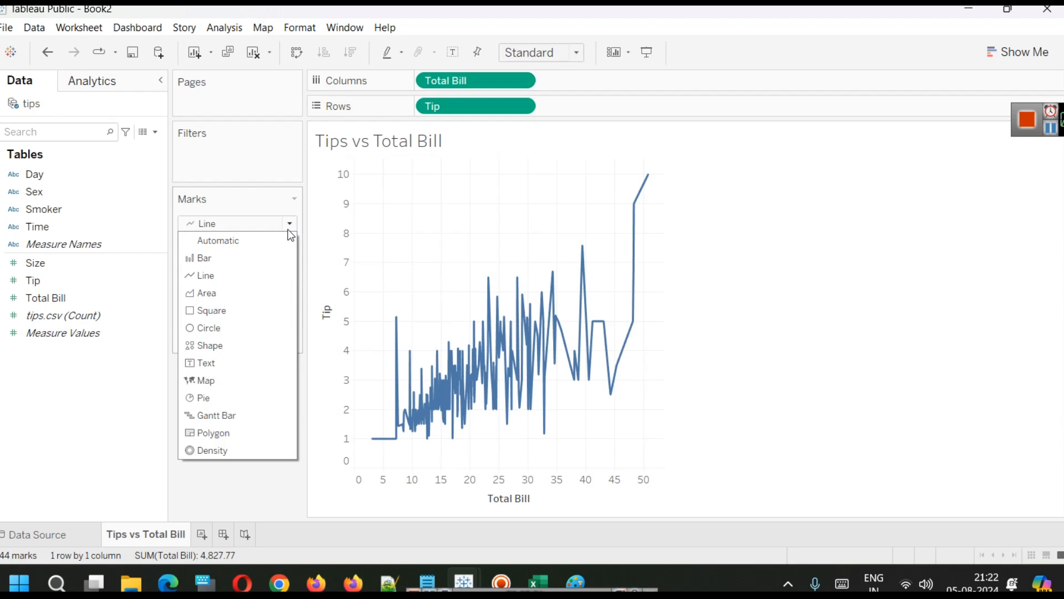
click(257, 248)
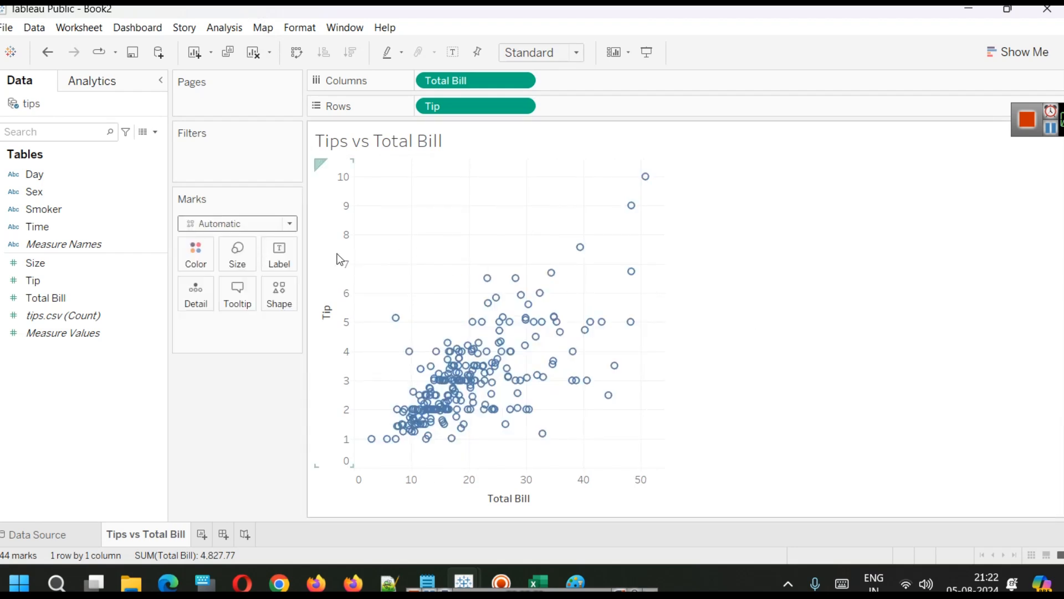
Try the maximum mark size and the filled Circle mark type, then return the mark type to Automatic.
click(242, 263)
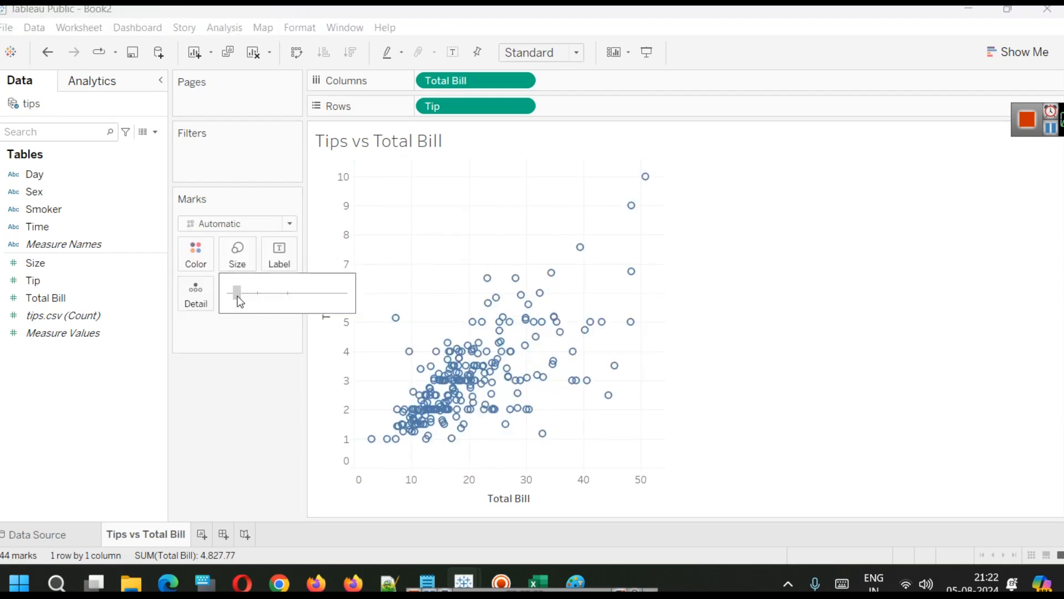
drag(238, 295, 236, 296)
click(255, 300)
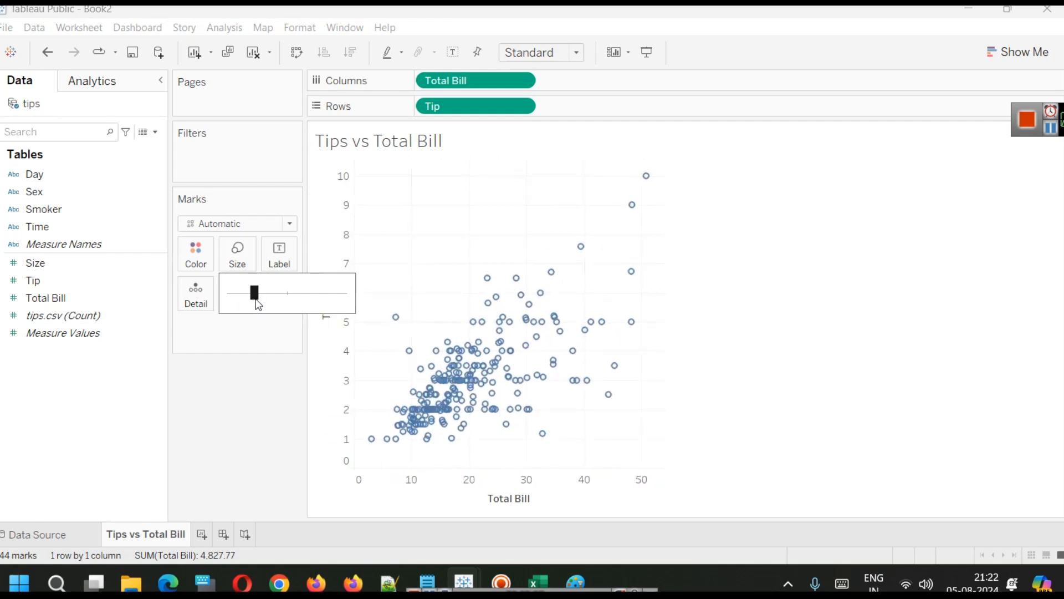
drag(286, 299, 313, 305)
drag(247, 306, 393, 302)
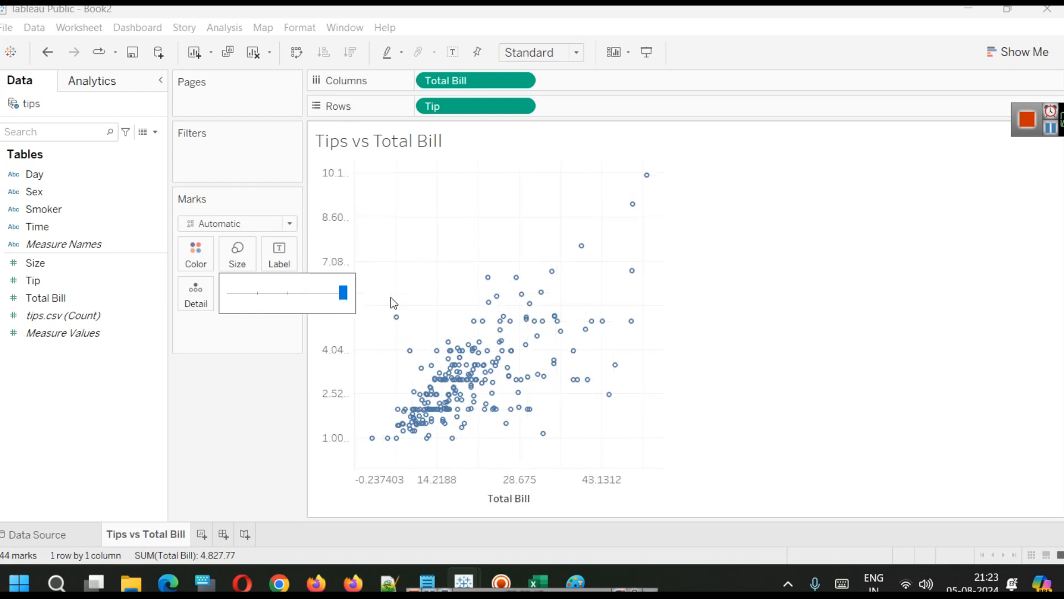
click(266, 224)
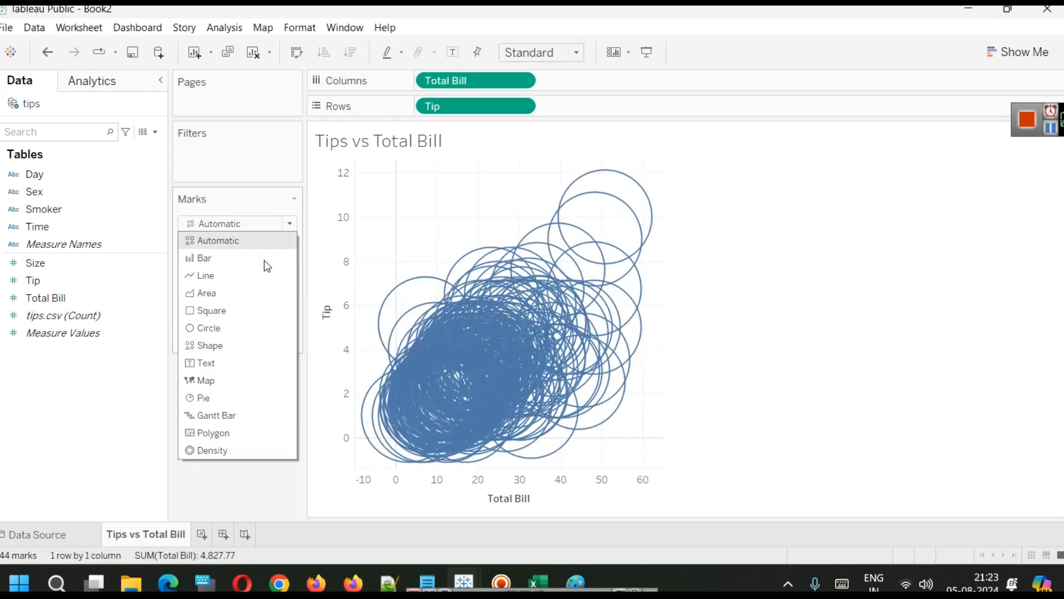
click(238, 328)
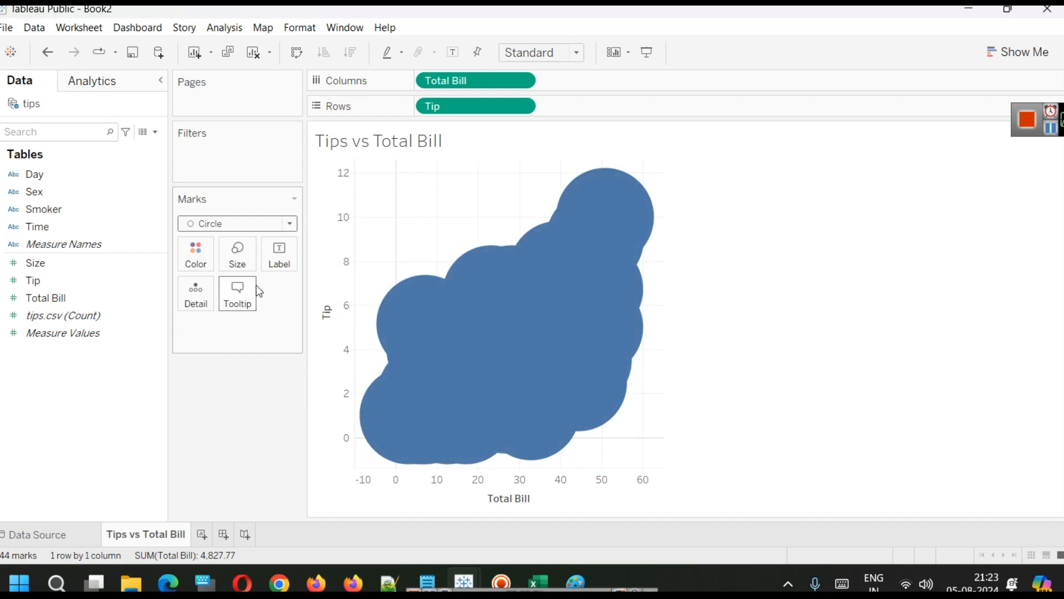
click(255, 223)
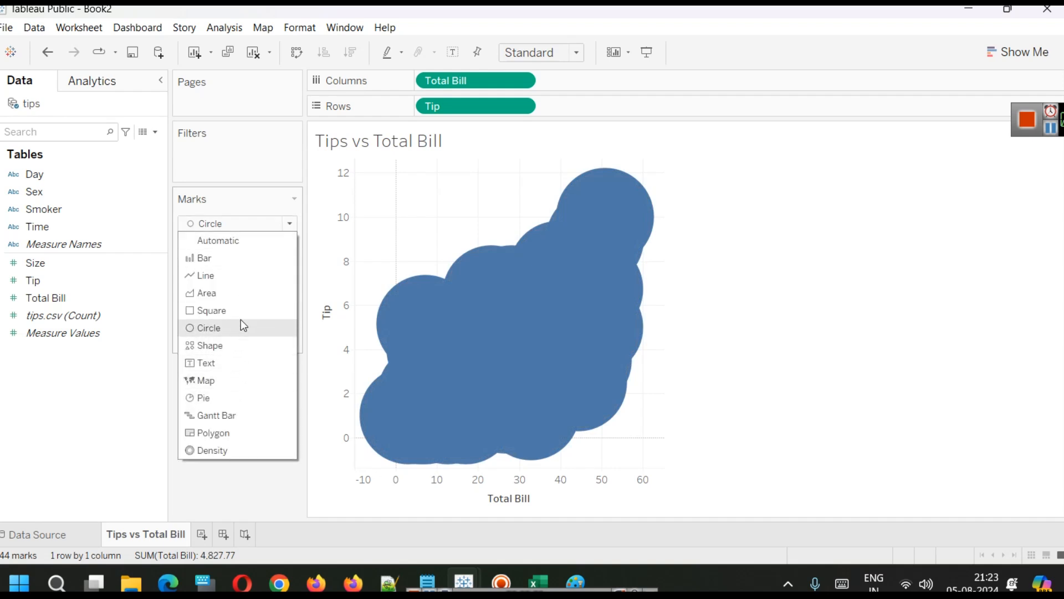
click(222, 240)
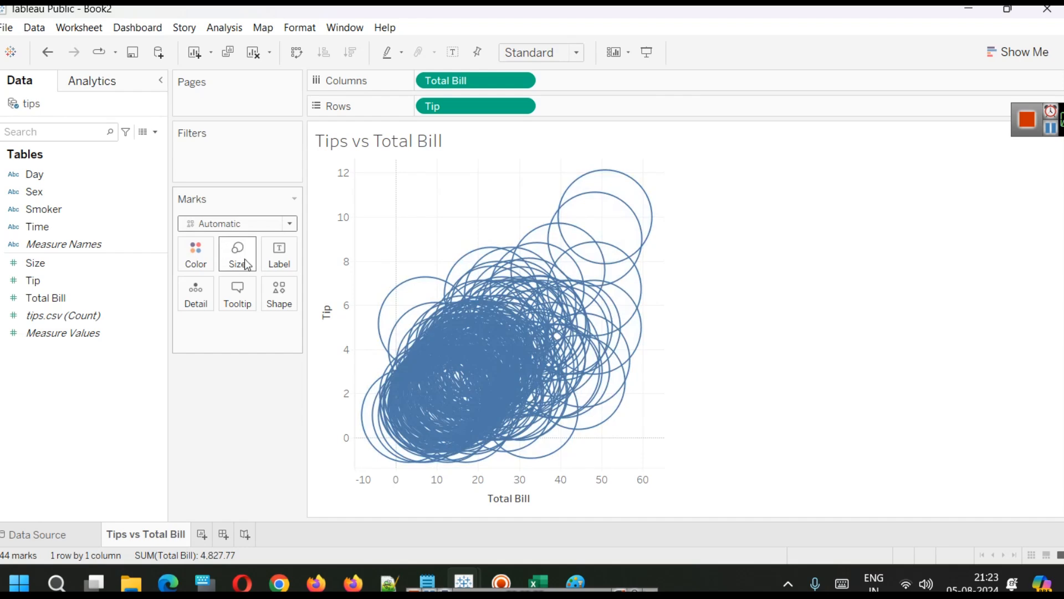
Reduce the scatter plot marks to a small size.
click(242, 254)
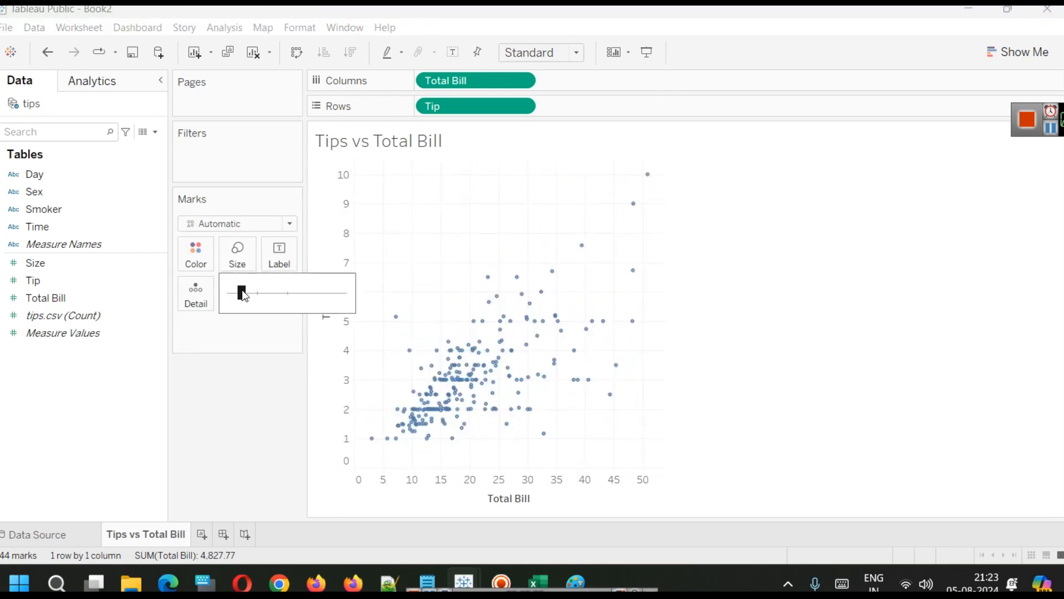
drag(241, 290, 249, 295)
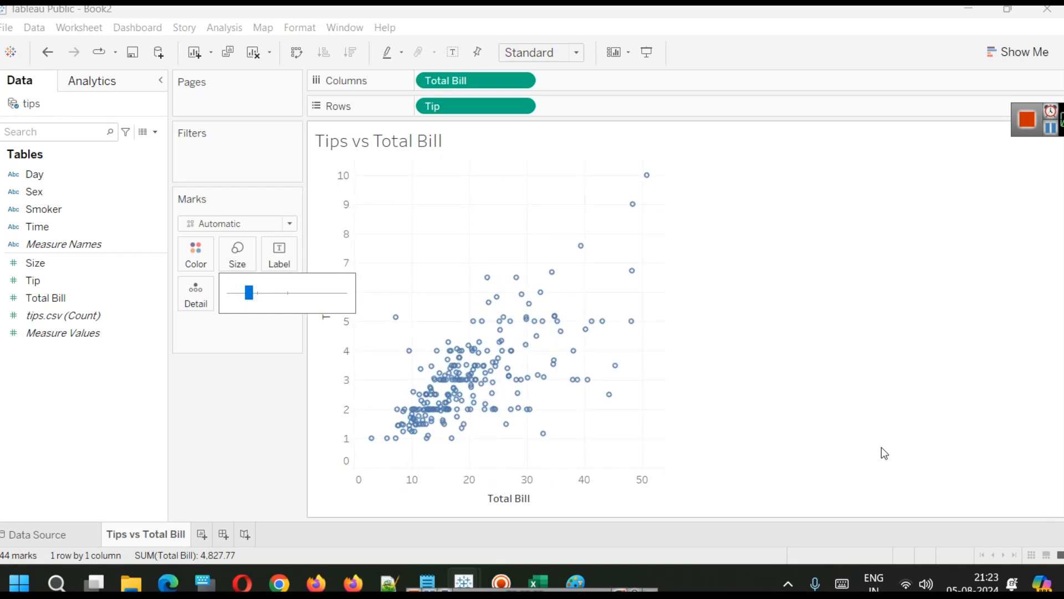
click(766, 384)
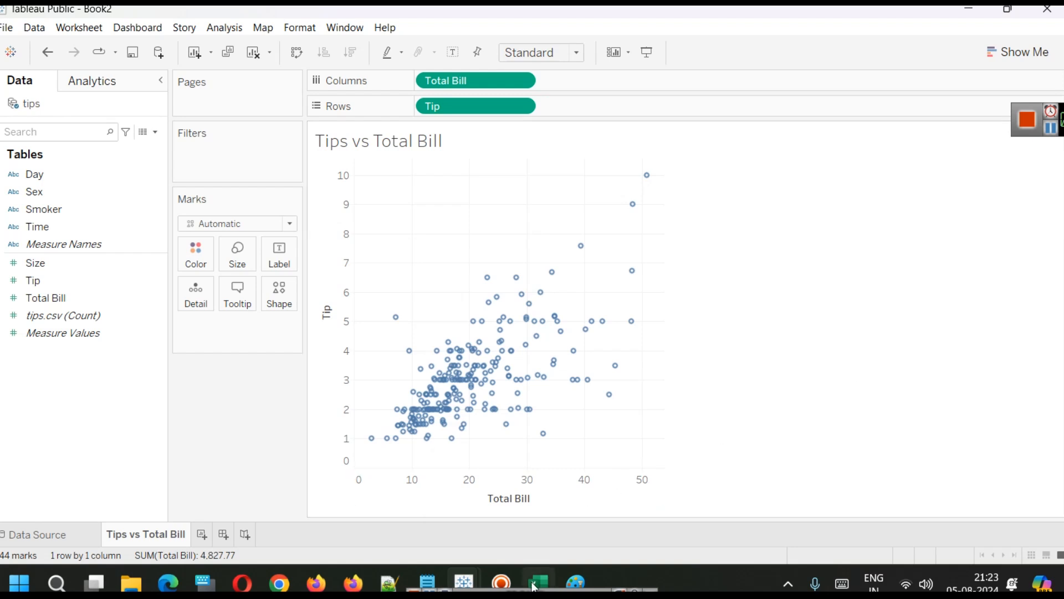
Inspect the tips.csv columns in the Excel spreadsheet, then return to Tableau.
mouse_move(538, 582)
click(535, 530)
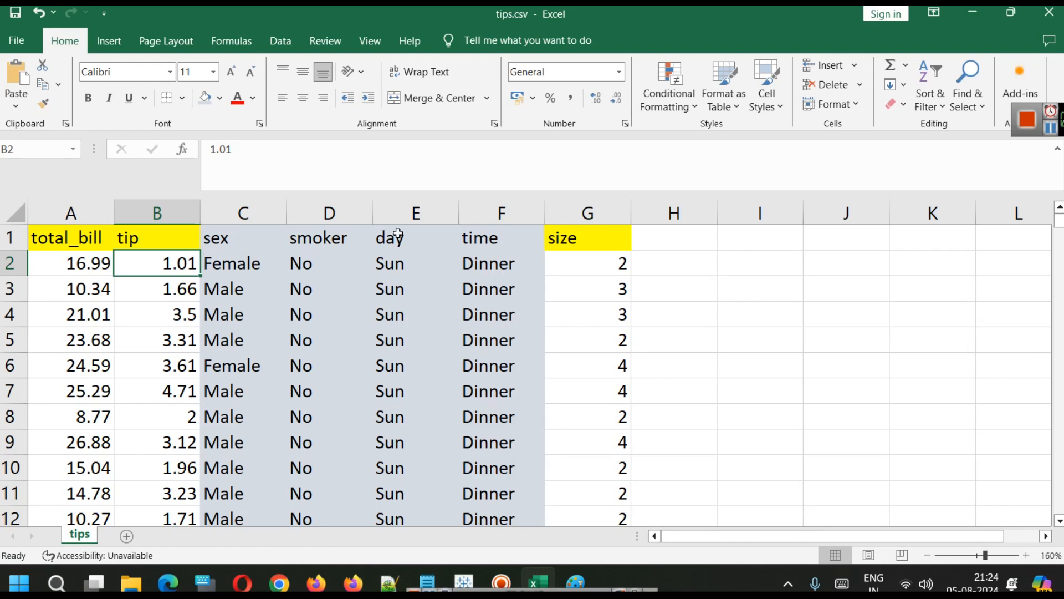
click(972, 12)
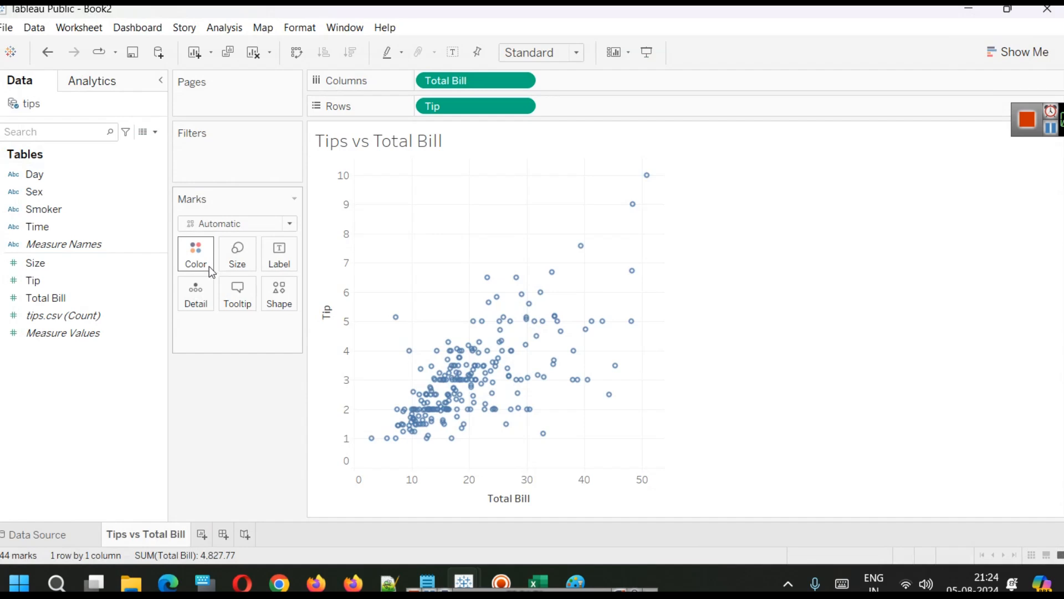
Color the tips scatter plot points by Sex.
drag(52, 192, 201, 249)
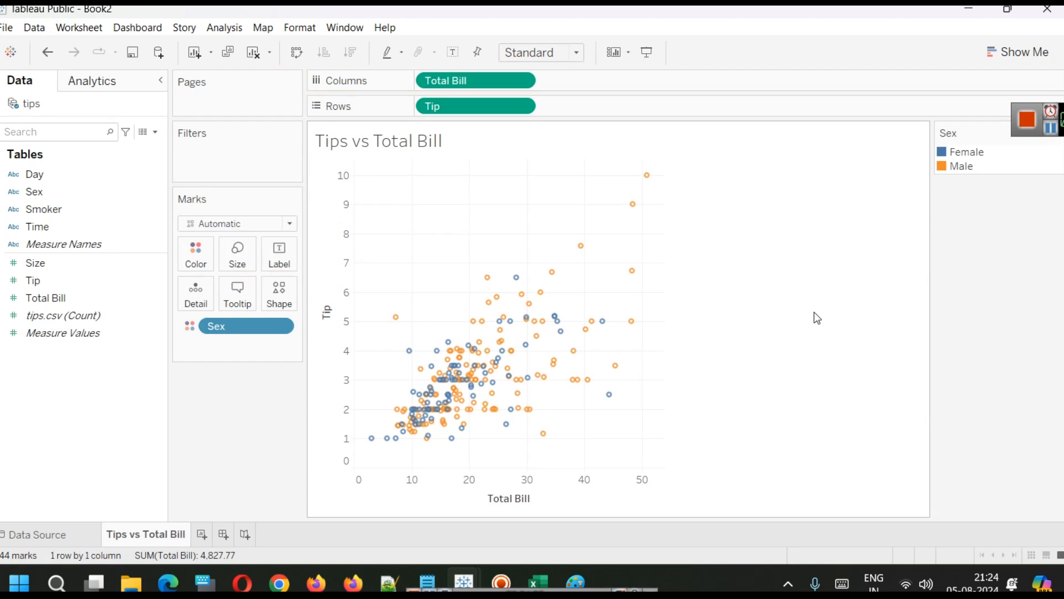
mouse_move(567, 349)
mouse_move(371, 443)
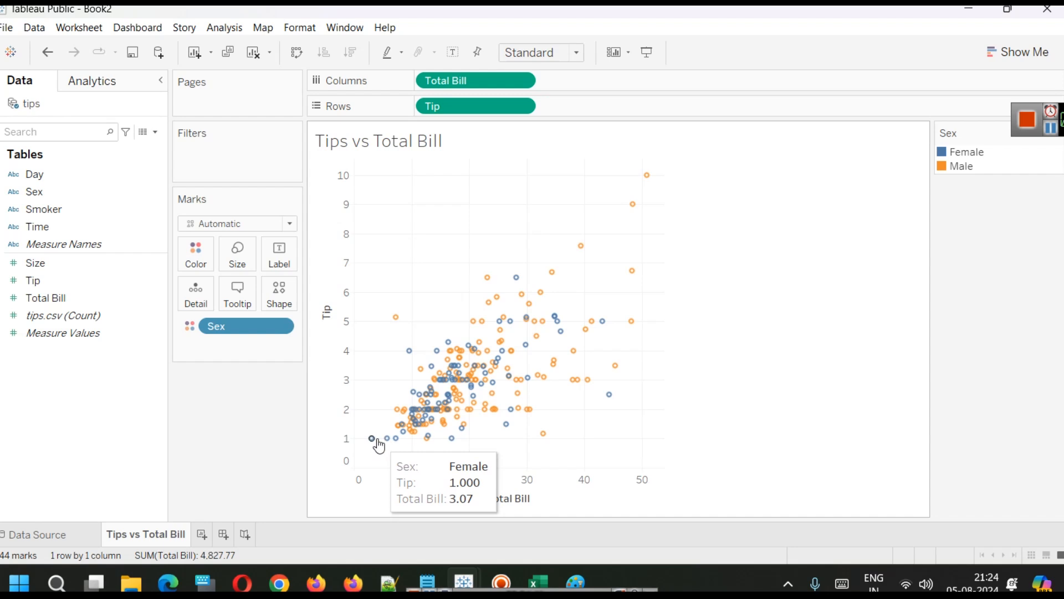
mouse_move(648, 175)
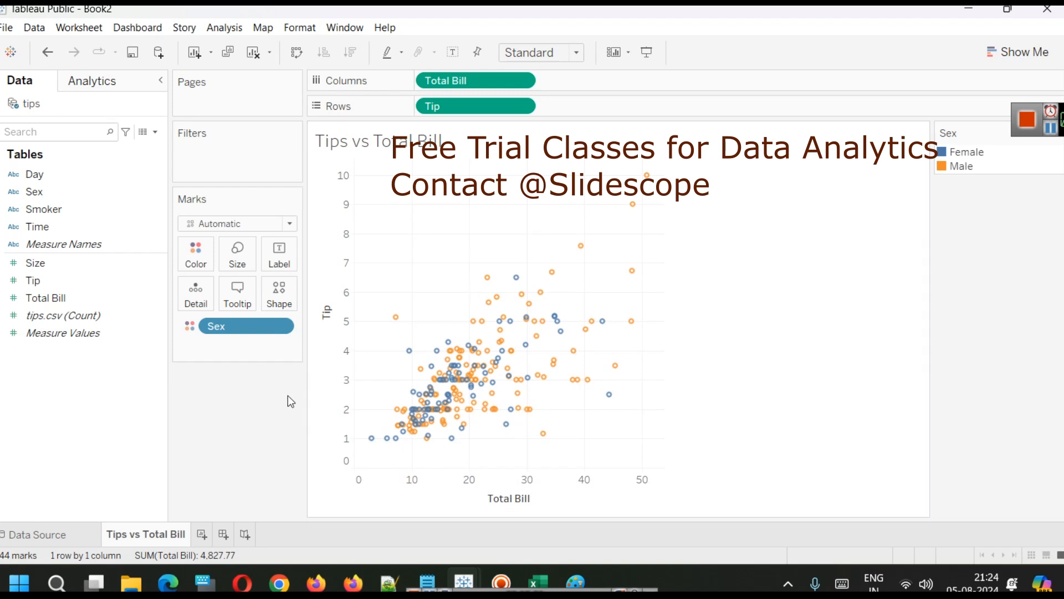
Duplicate the Tips vs Total Bill worksheet and color the copy's points by Smoker instead of Sex.
right_click(156, 535)
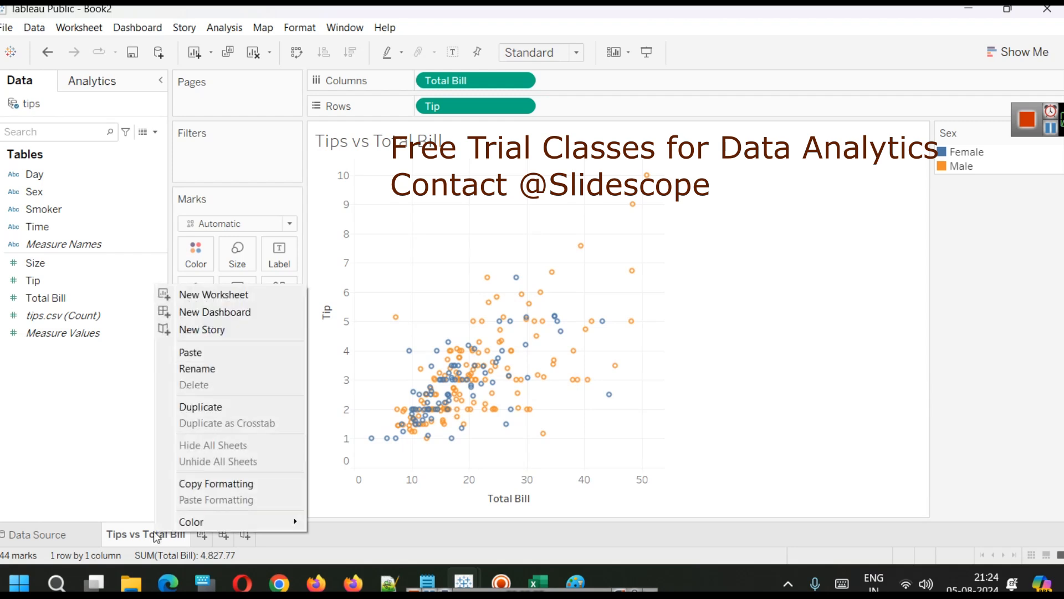
click(219, 407)
drag(233, 326, 97, 397)
drag(75, 210, 208, 247)
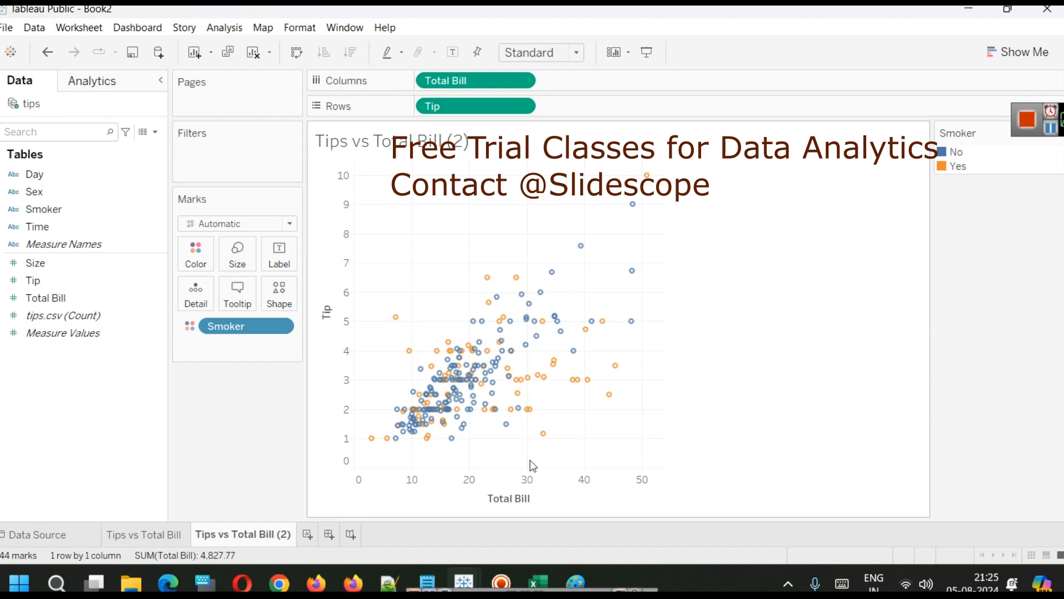
Color the duplicated chart's points by Day instead of Smoker.
mouse_move(634, 212)
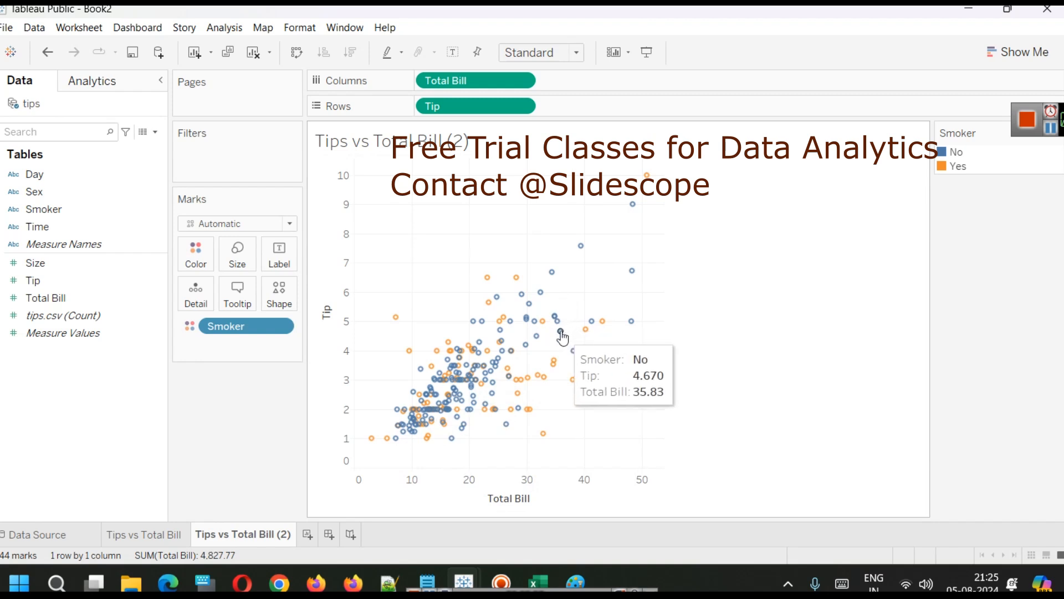
drag(244, 325, 93, 365)
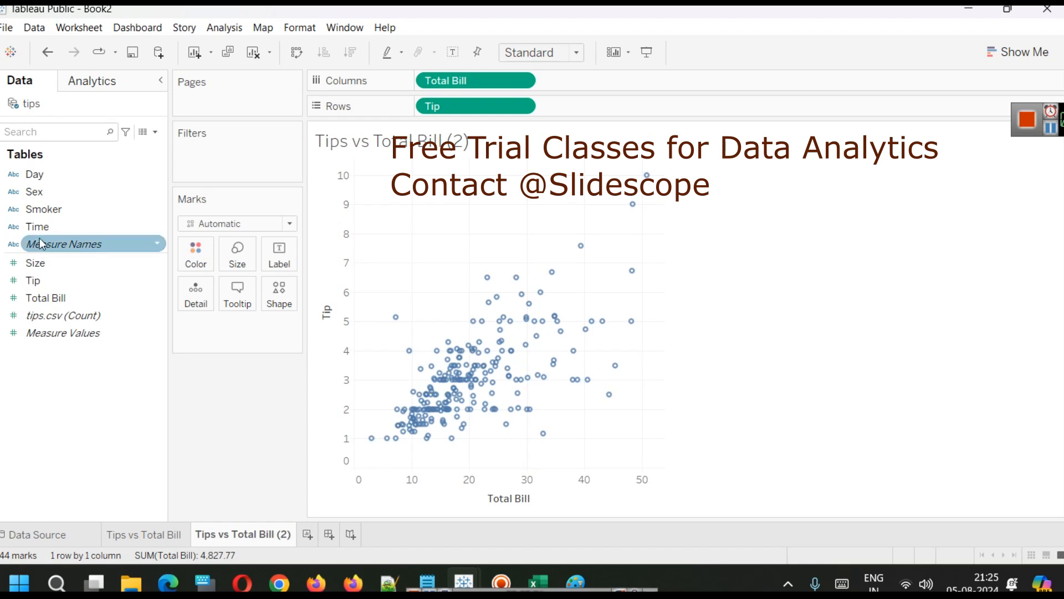
drag(42, 175, 195, 269)
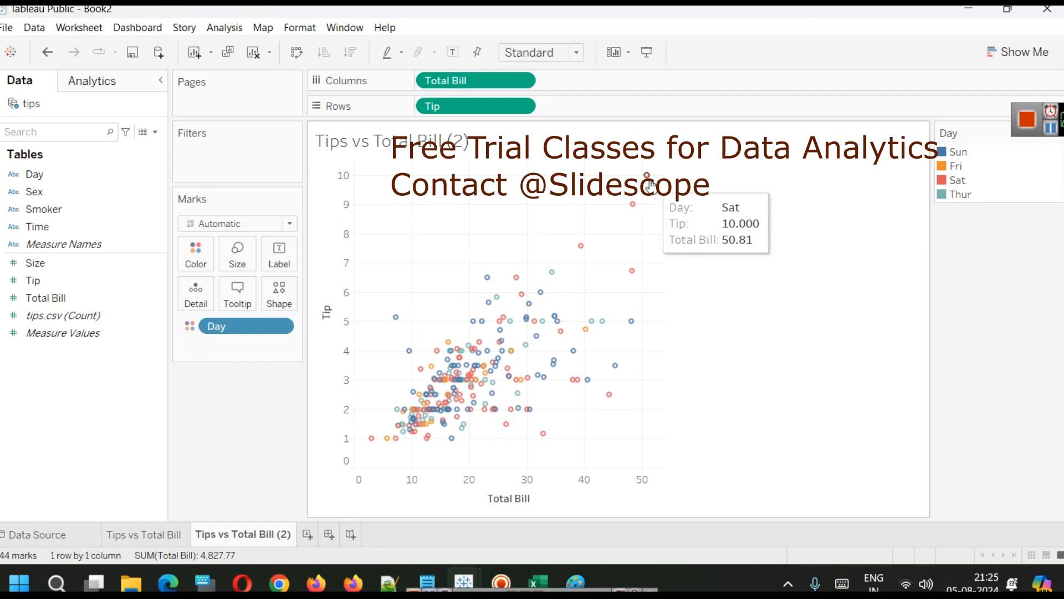
mouse_move(582, 248)
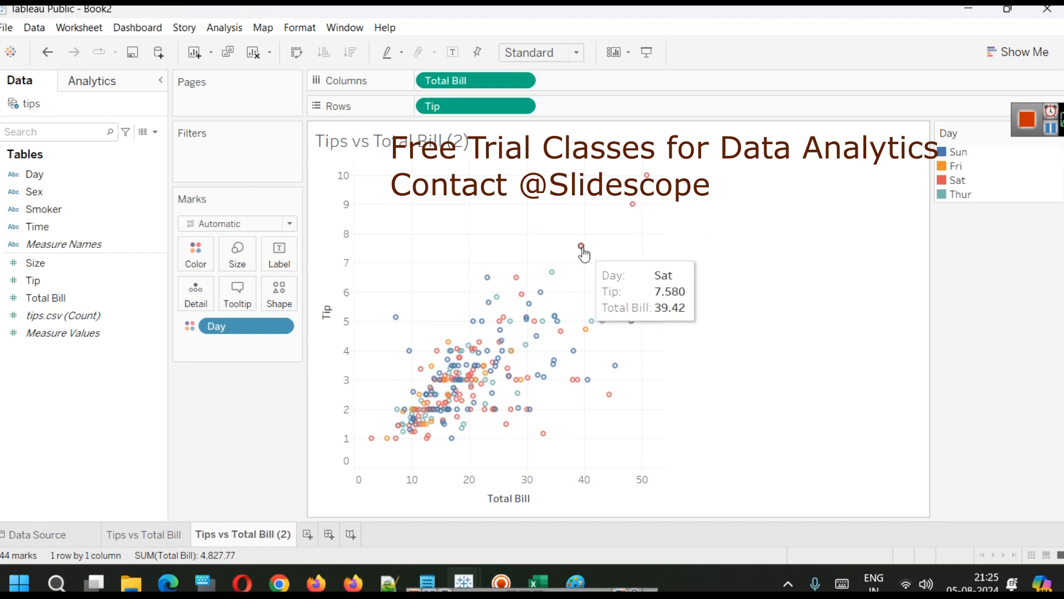
mouse_move(634, 277)
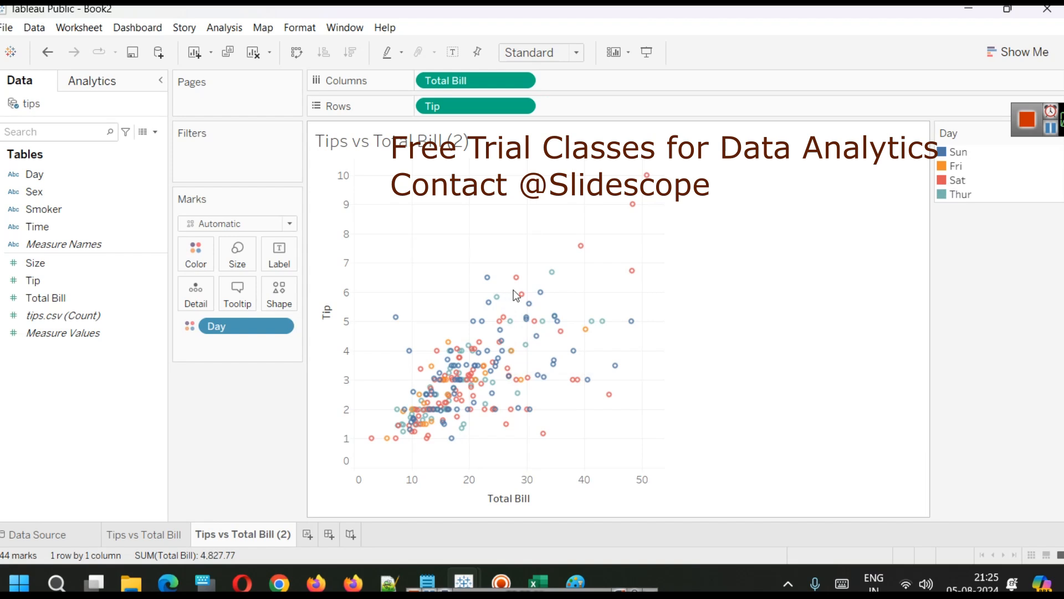
mouse_move(520, 296)
mouse_move(485, 284)
On a new worksheet, chart the count of tips.csv records for each Day as bars.
click(306, 535)
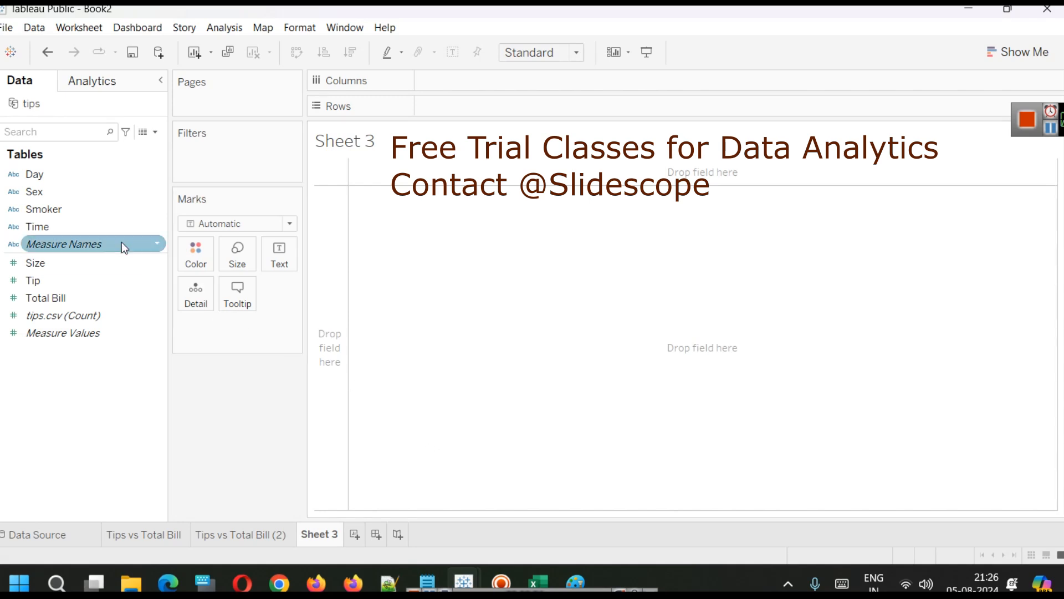
drag(76, 175, 495, 90)
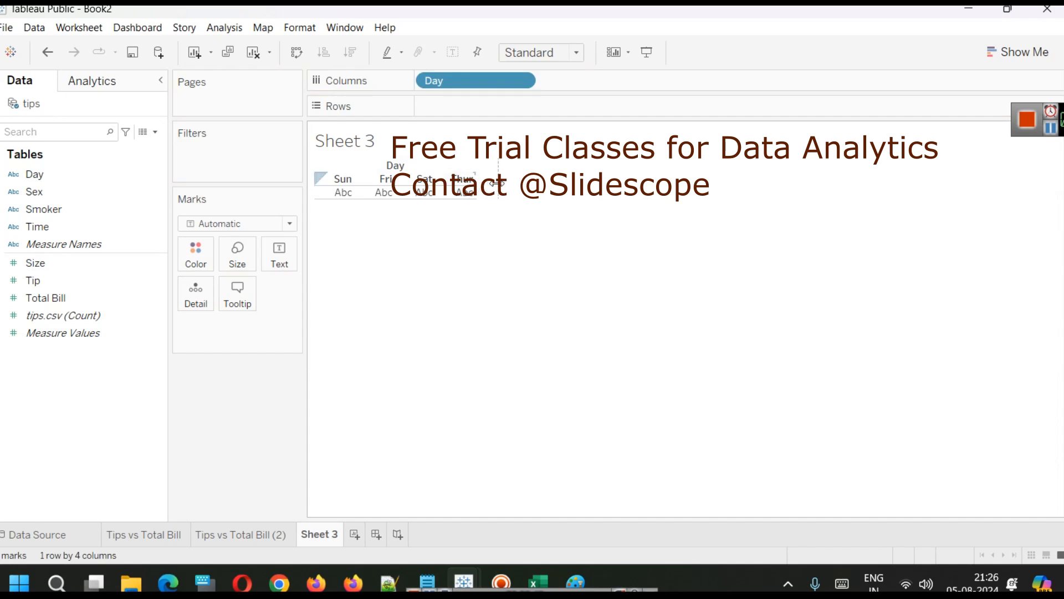
drag(477, 180, 499, 183)
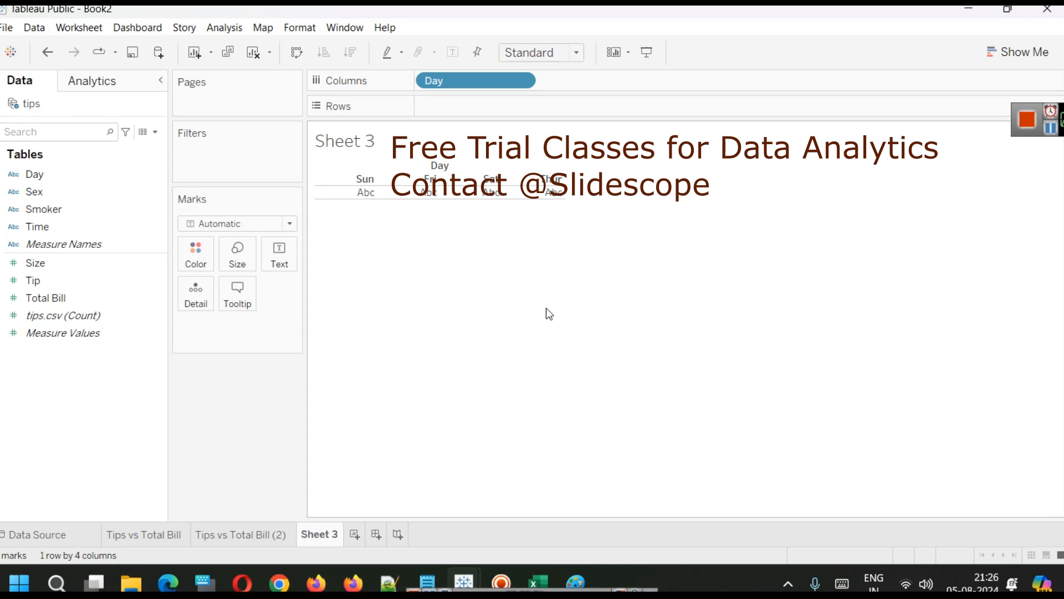
drag(1063, 118, 928, 66)
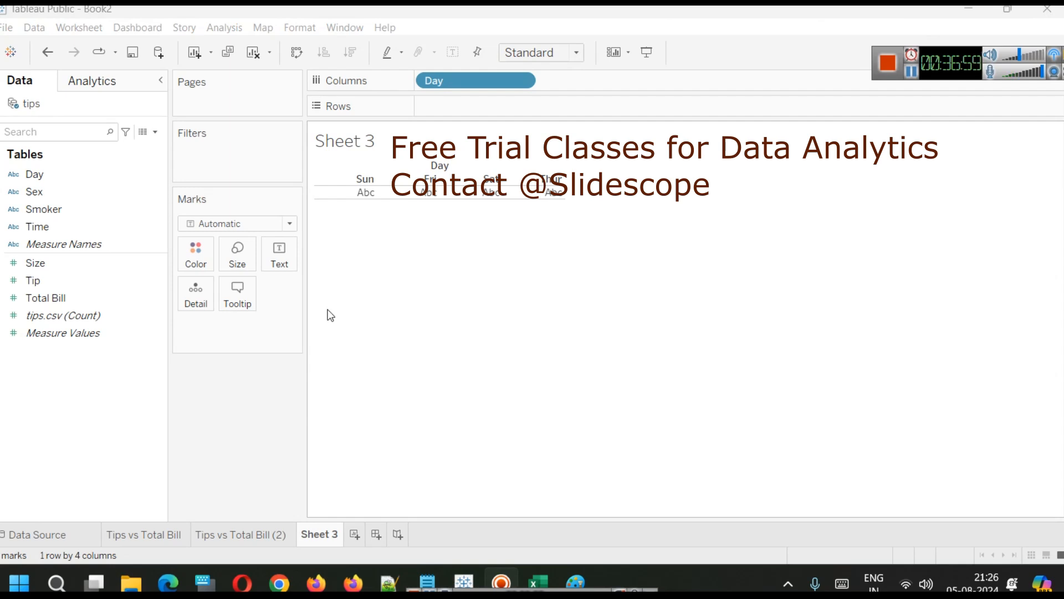
click(116, 317)
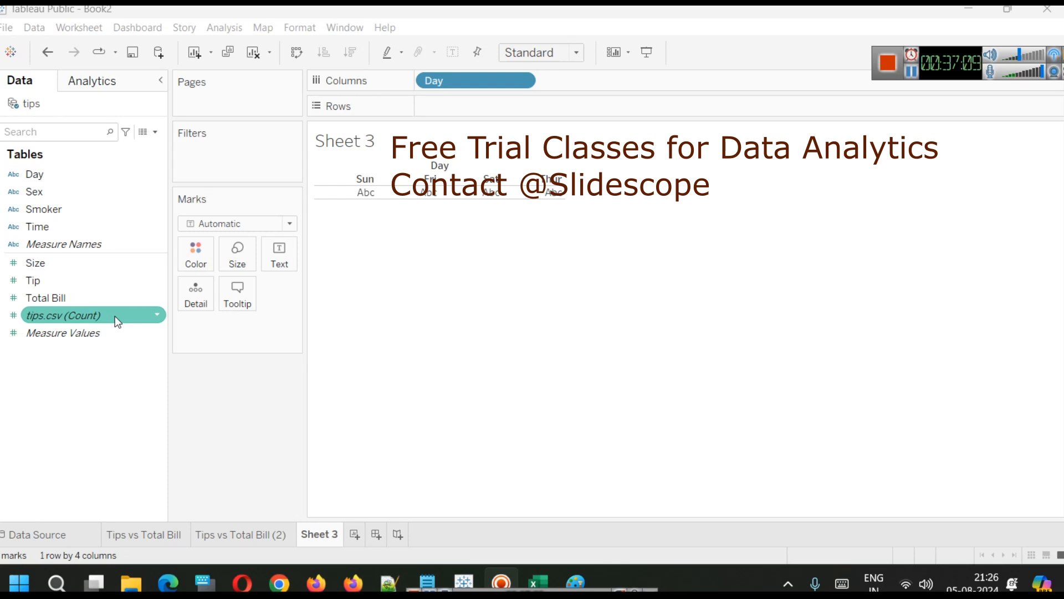
drag(114, 316, 518, 105)
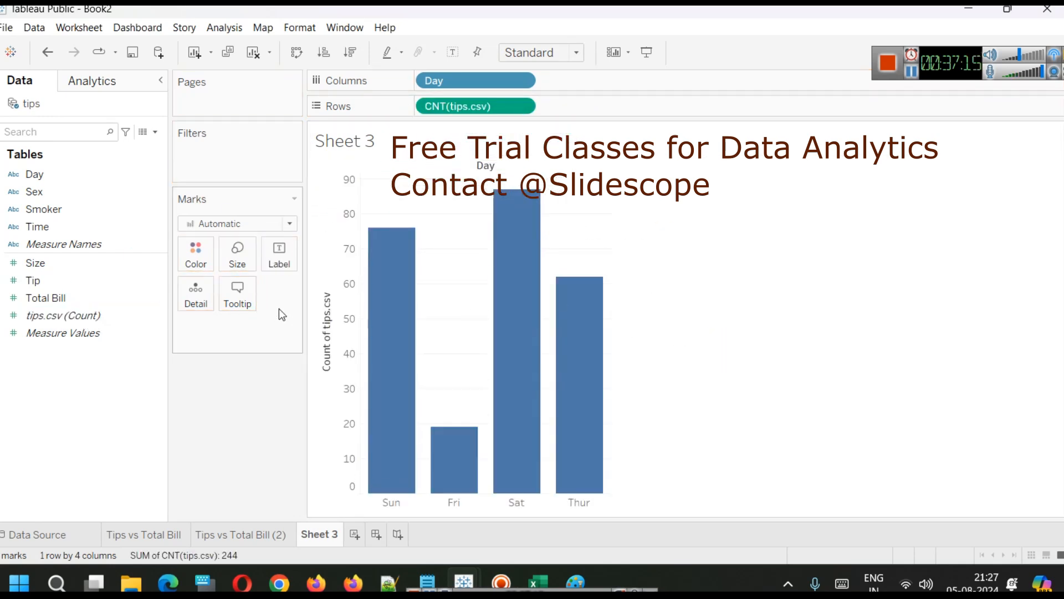
Sort the day bars in descending order and switch back to the Tips vs Total Bill (2) worksheet.
click(326, 286)
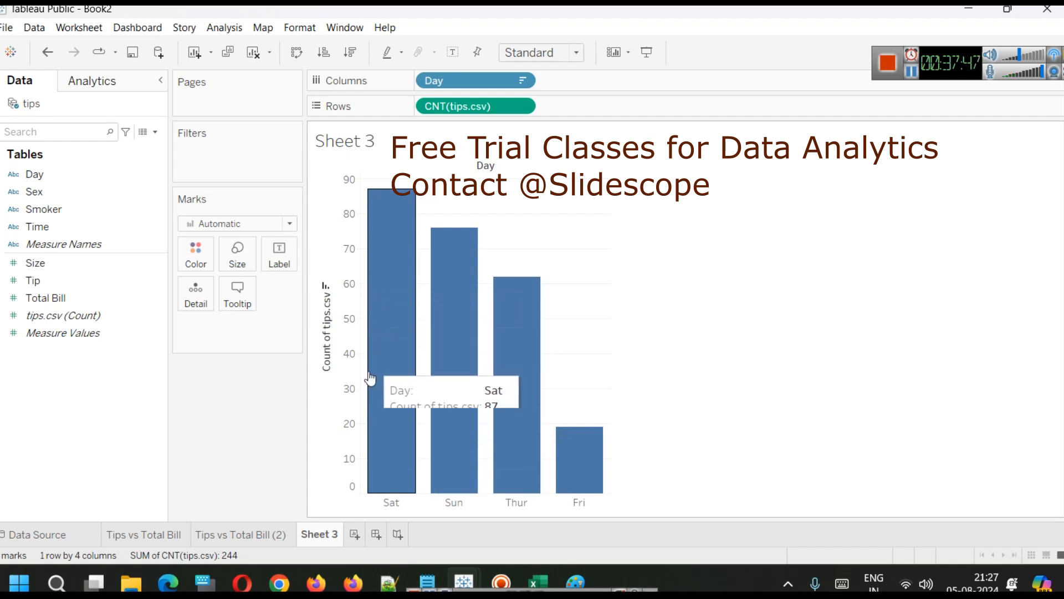
click(248, 535)
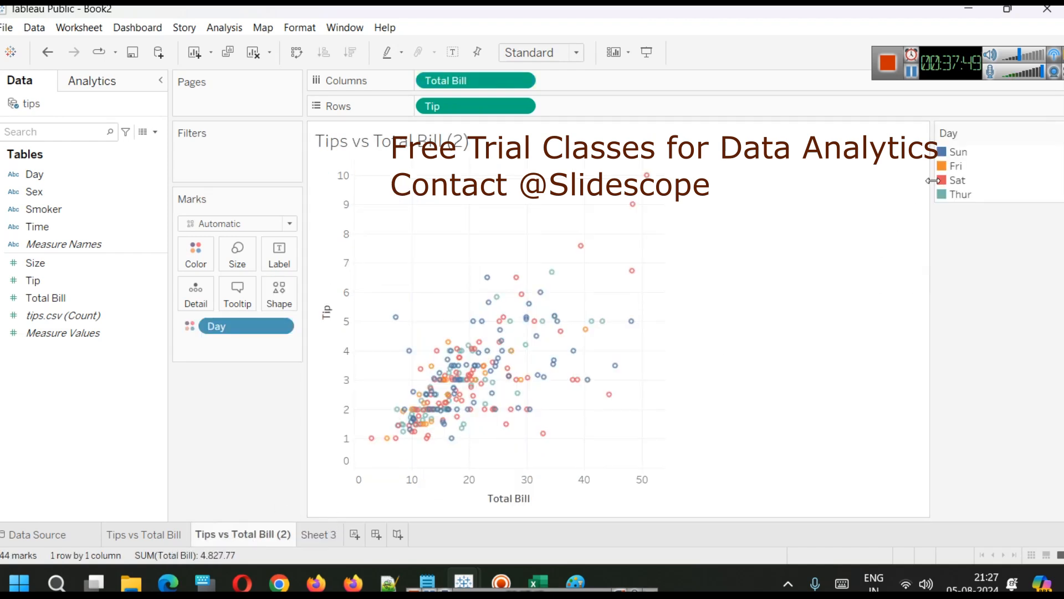
Highlight the Sat, Thur and Fri points in turn from the Day color legend, clearing between each.
click(958, 180)
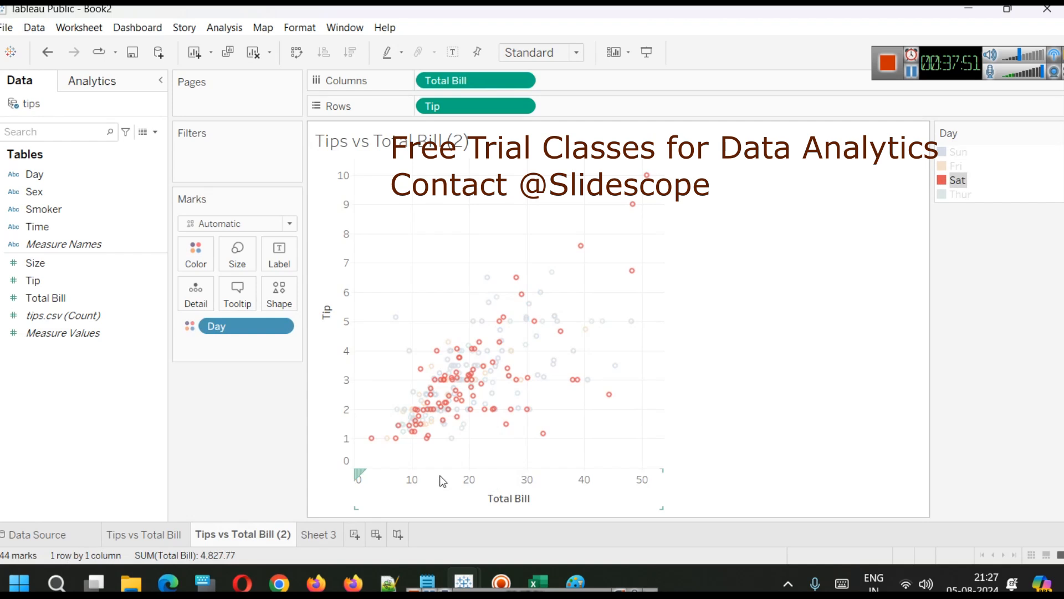
click(1029, 245)
click(949, 196)
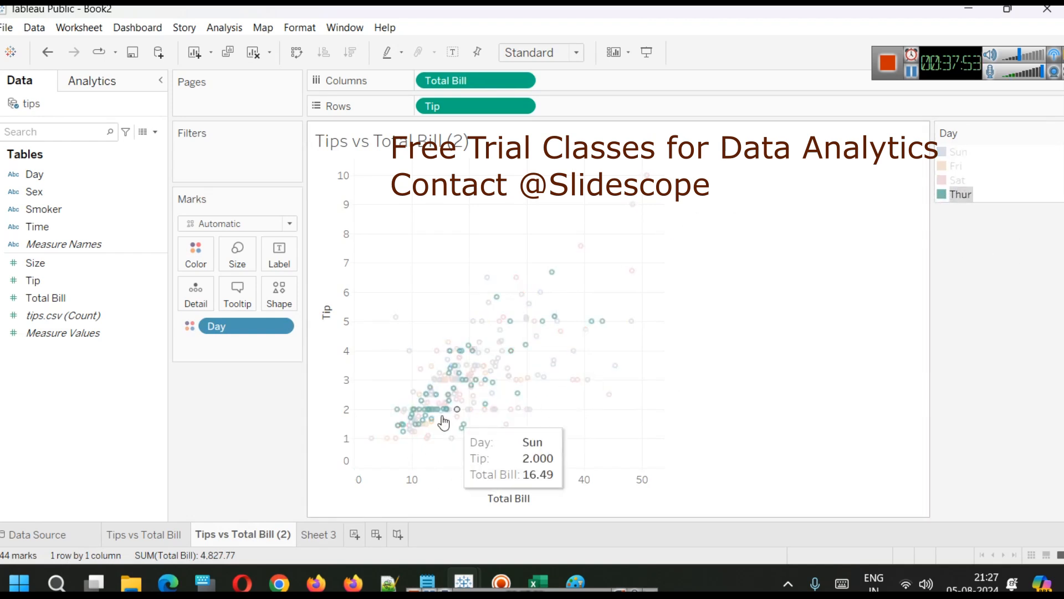
click(993, 245)
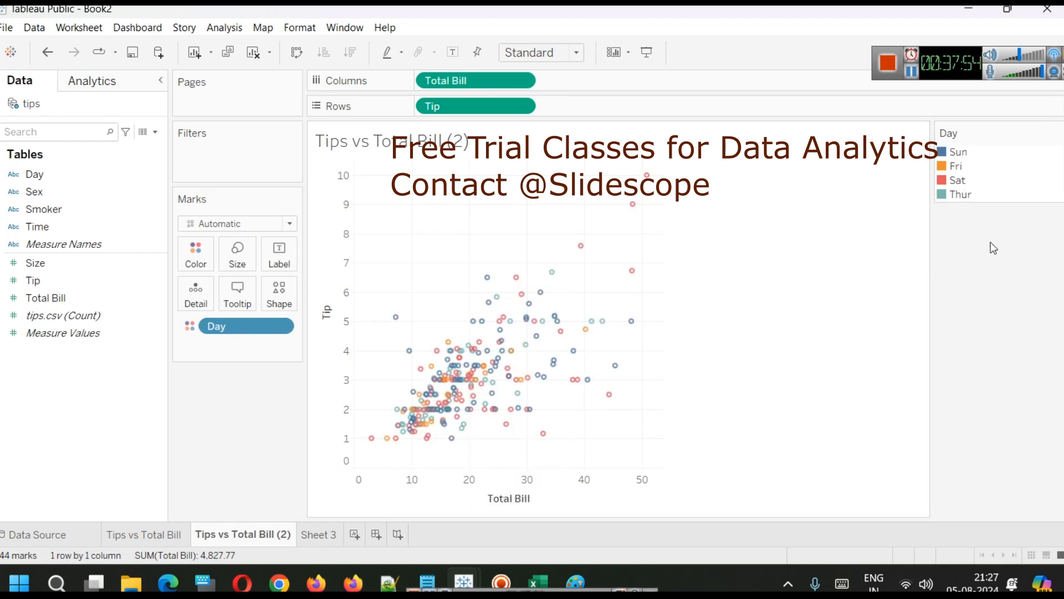
click(962, 166)
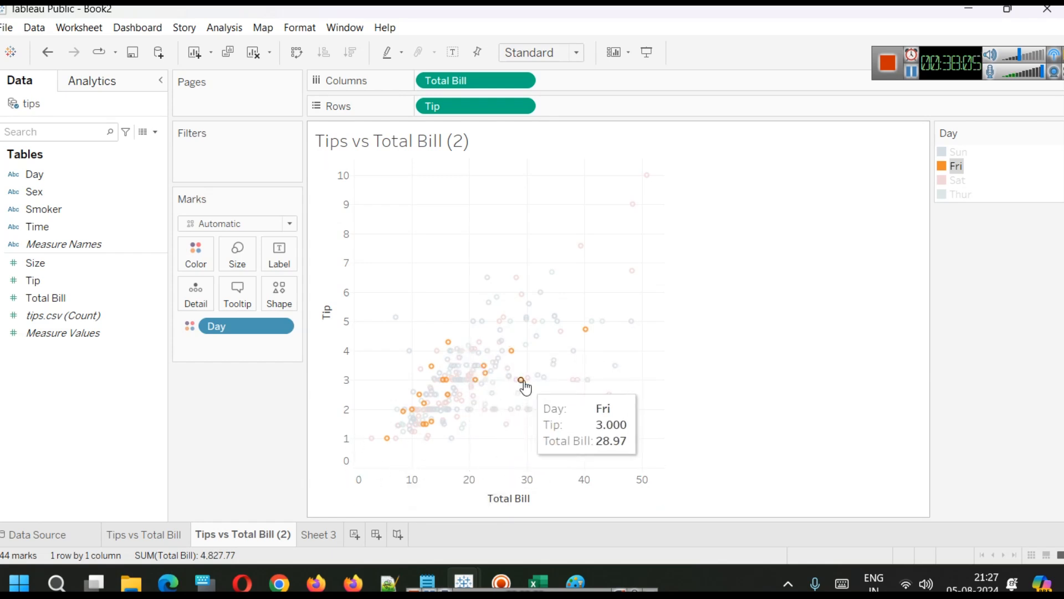
mouse_move(587, 332)
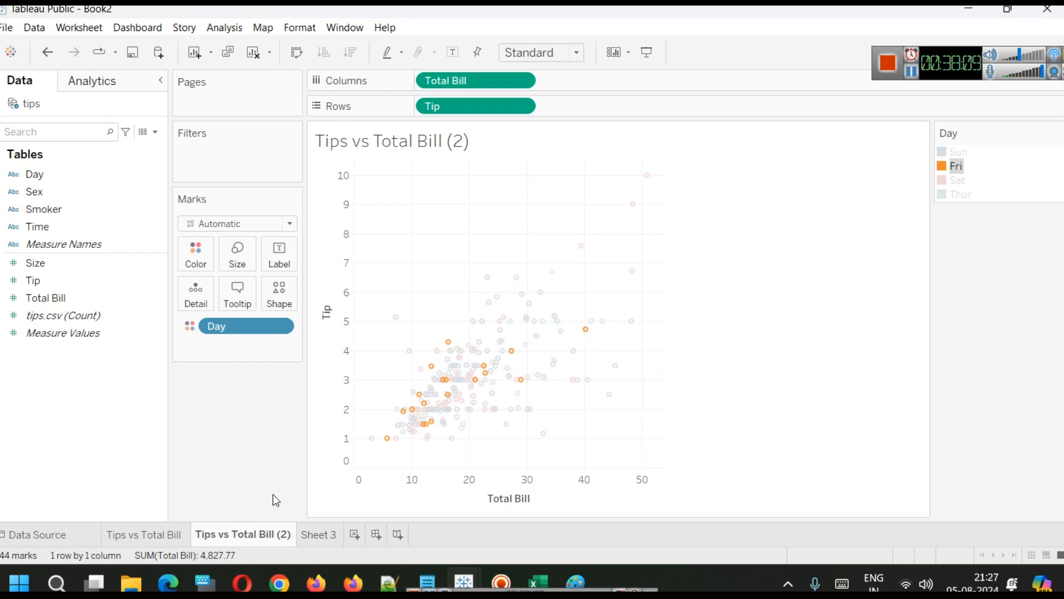
Review the tips data source and Sheet 3, then return to Tips vs Total Bill (2) and clear the highlight.
click(25, 541)
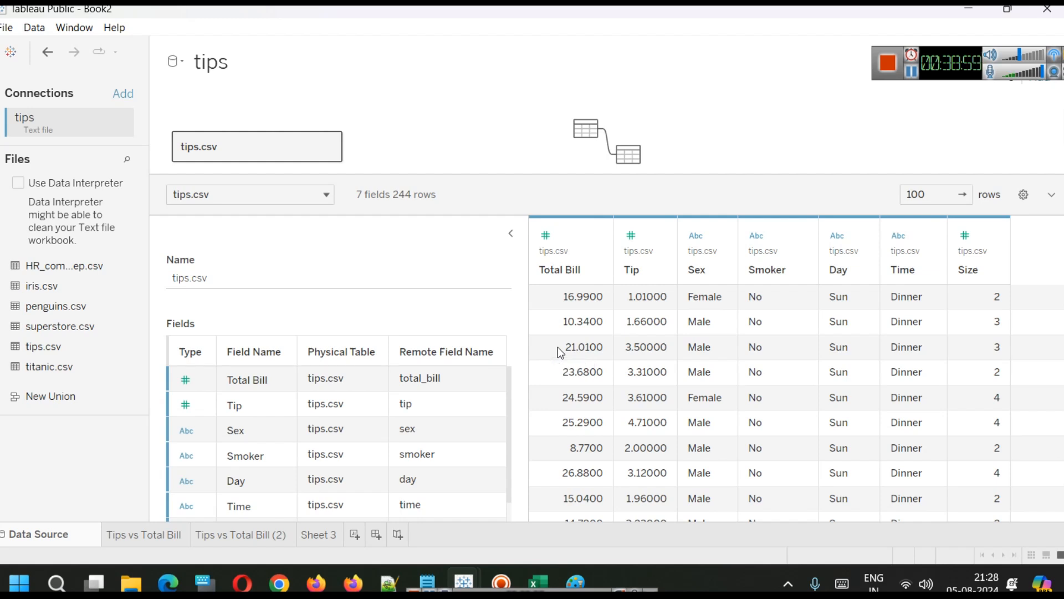
click(328, 539)
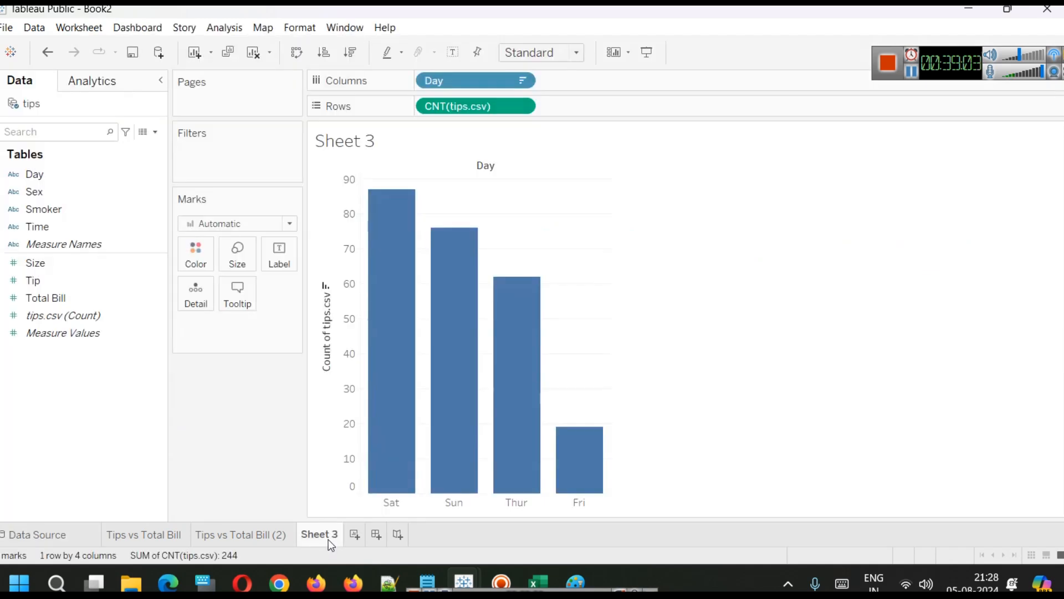
click(252, 545)
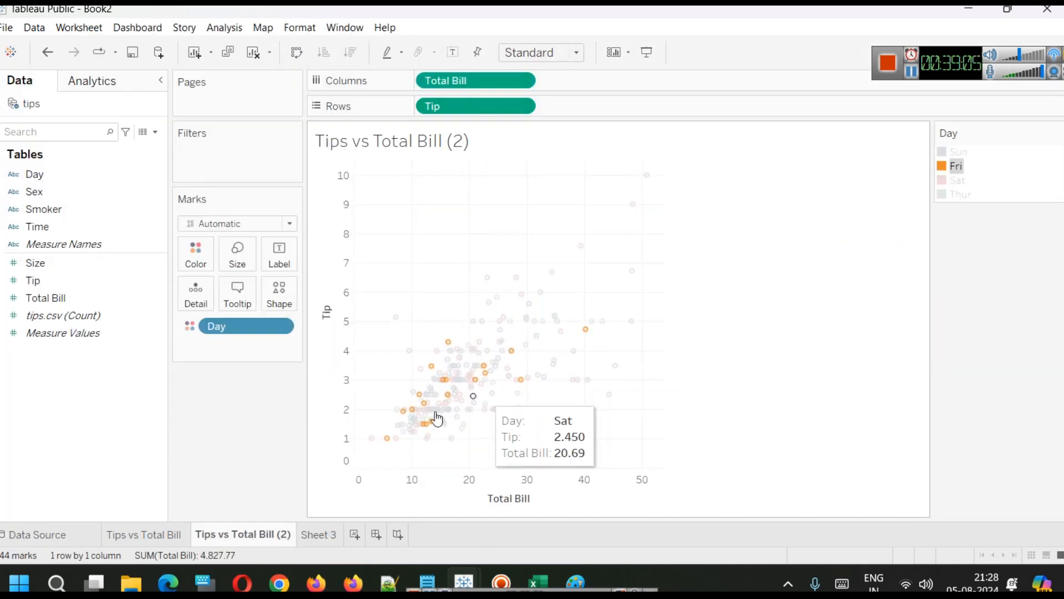
click(742, 408)
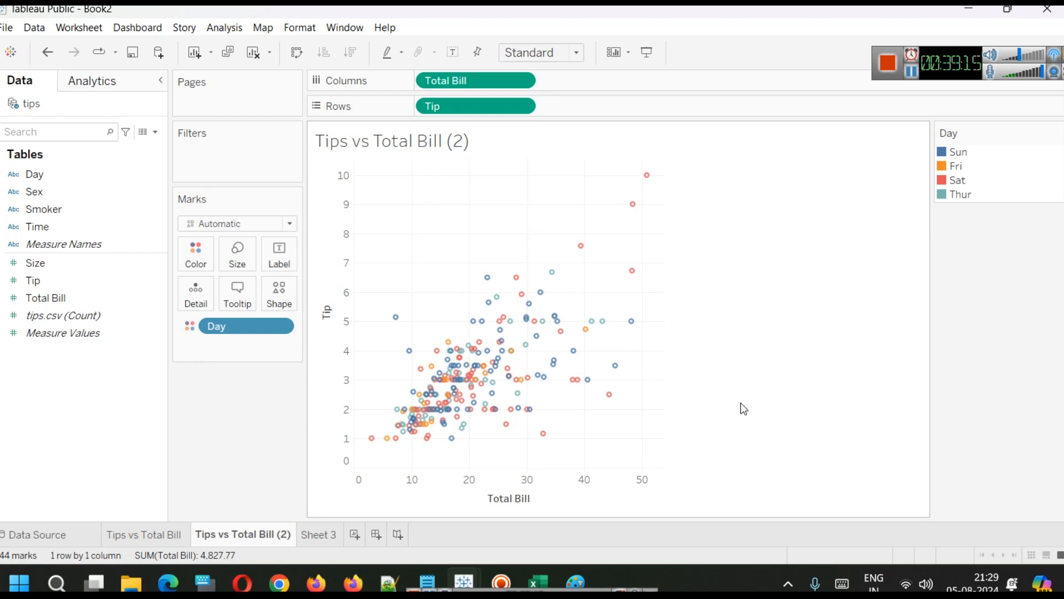
Switch to the original Tips vs Total Bill worksheet colored by Sex.
click(150, 535)
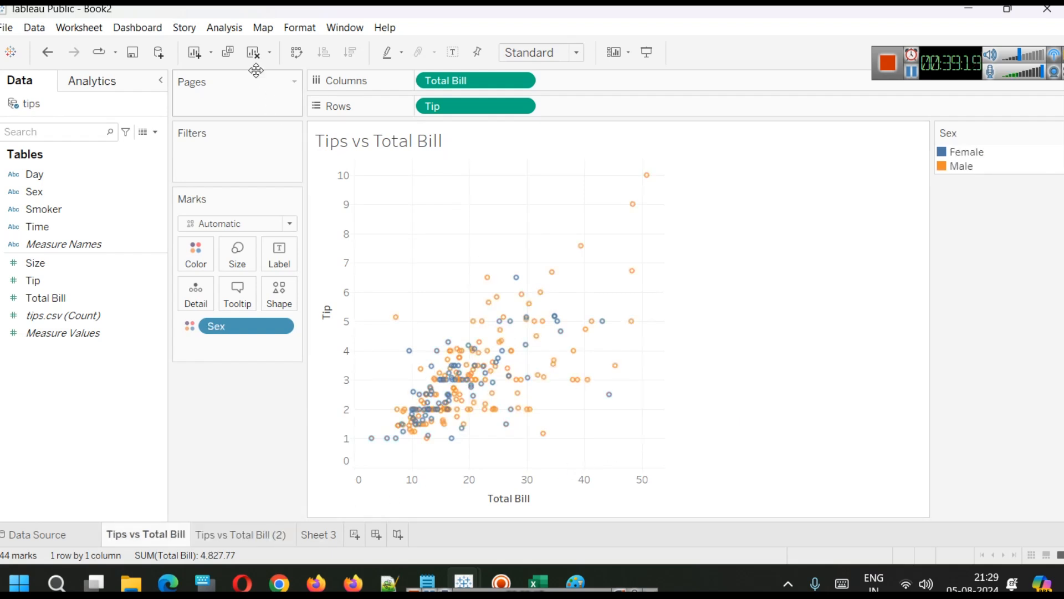
click(227, 29)
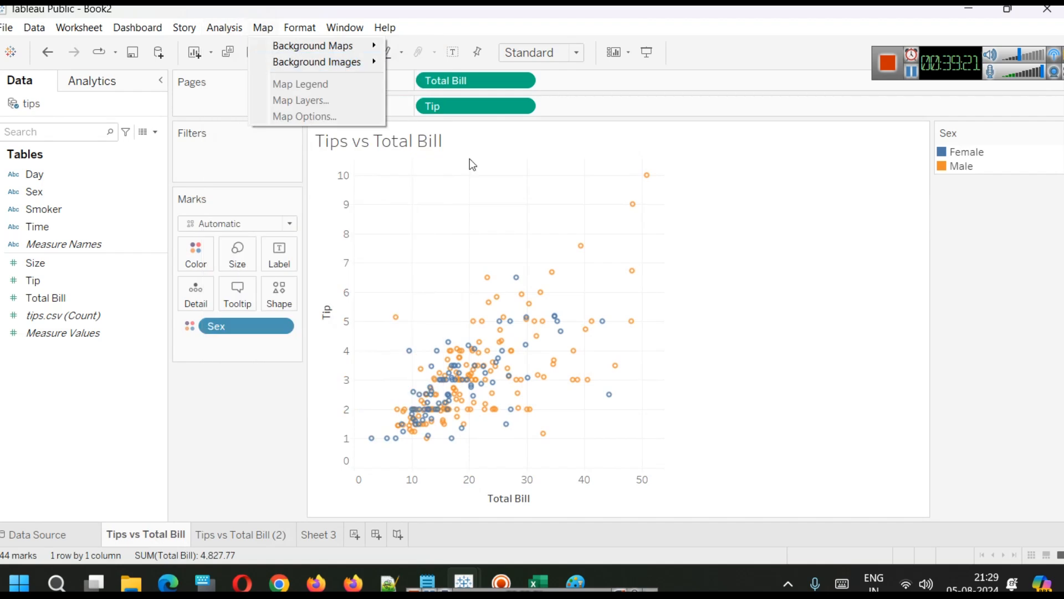
click(672, 265)
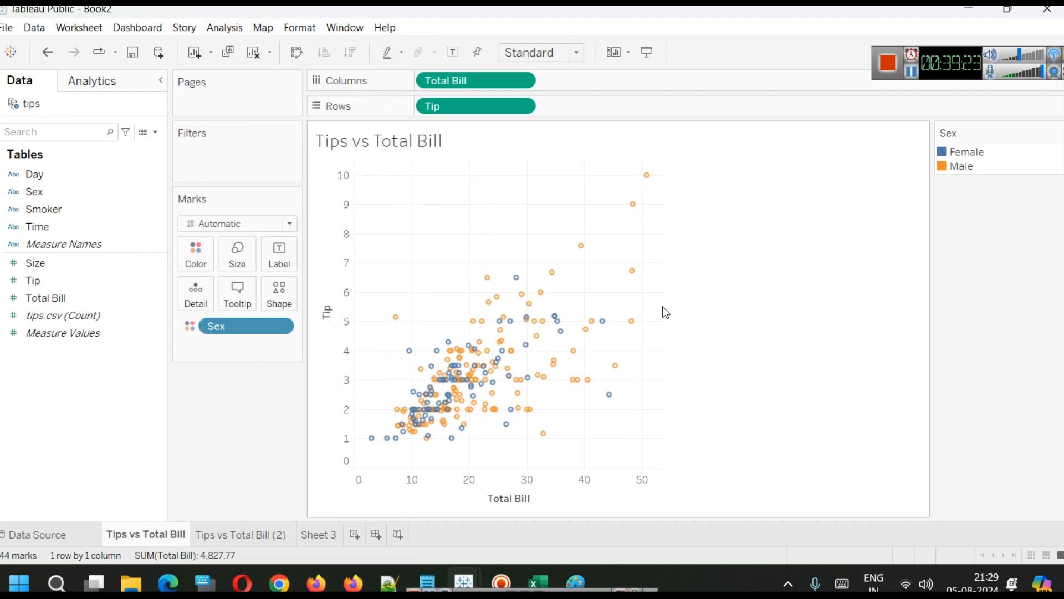